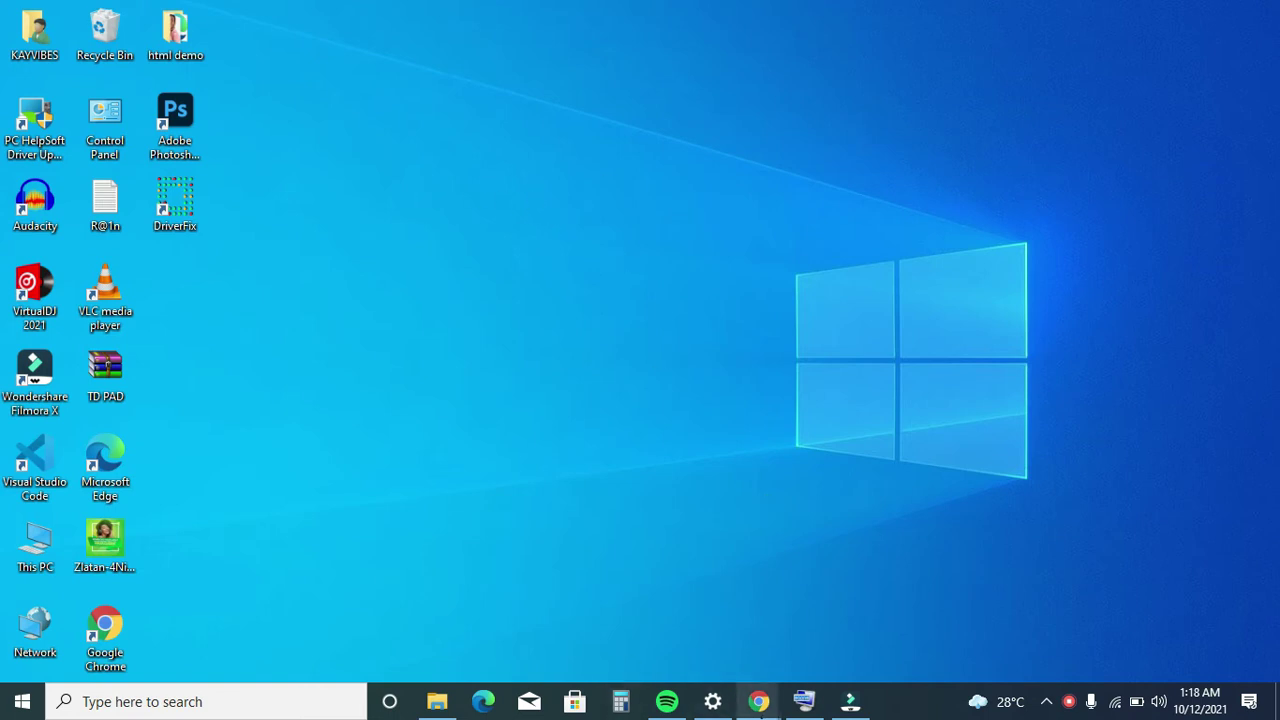
# - Switch to Chrome, find the Canva website through a Google search for "canva" and log in to it
pyautogui.moveTo(760, 703)
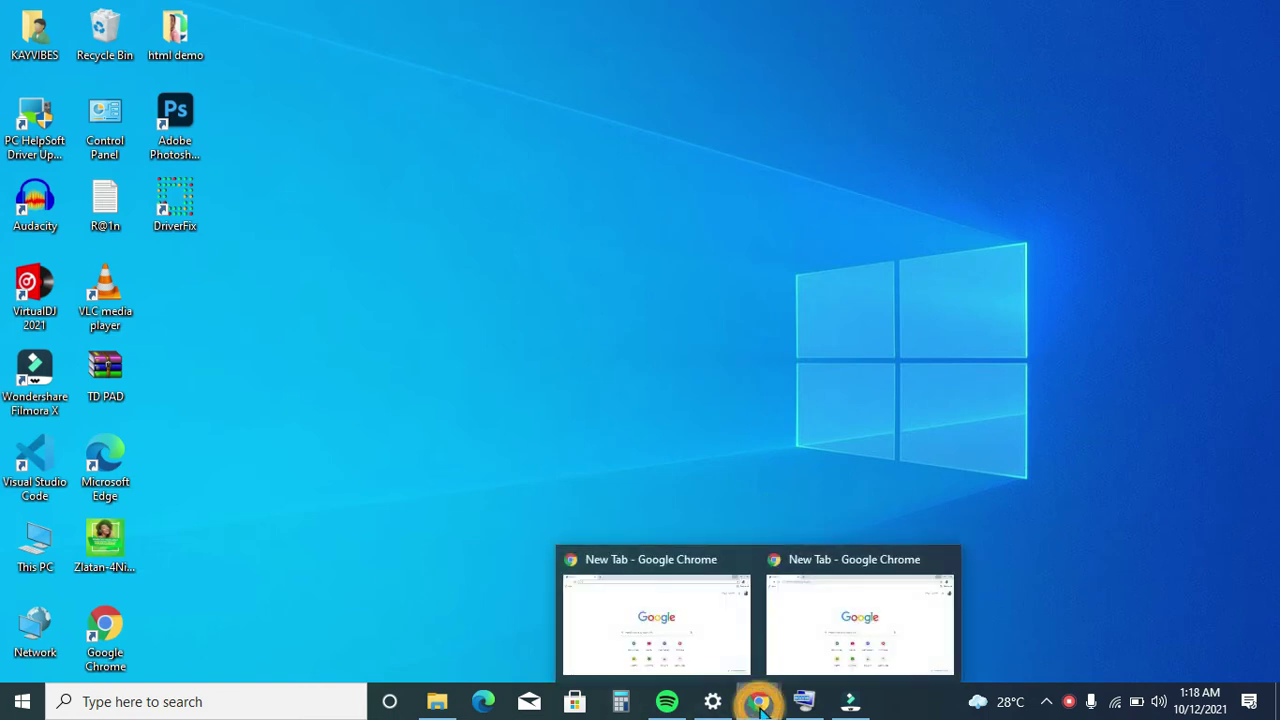
pyautogui.click(658, 646)
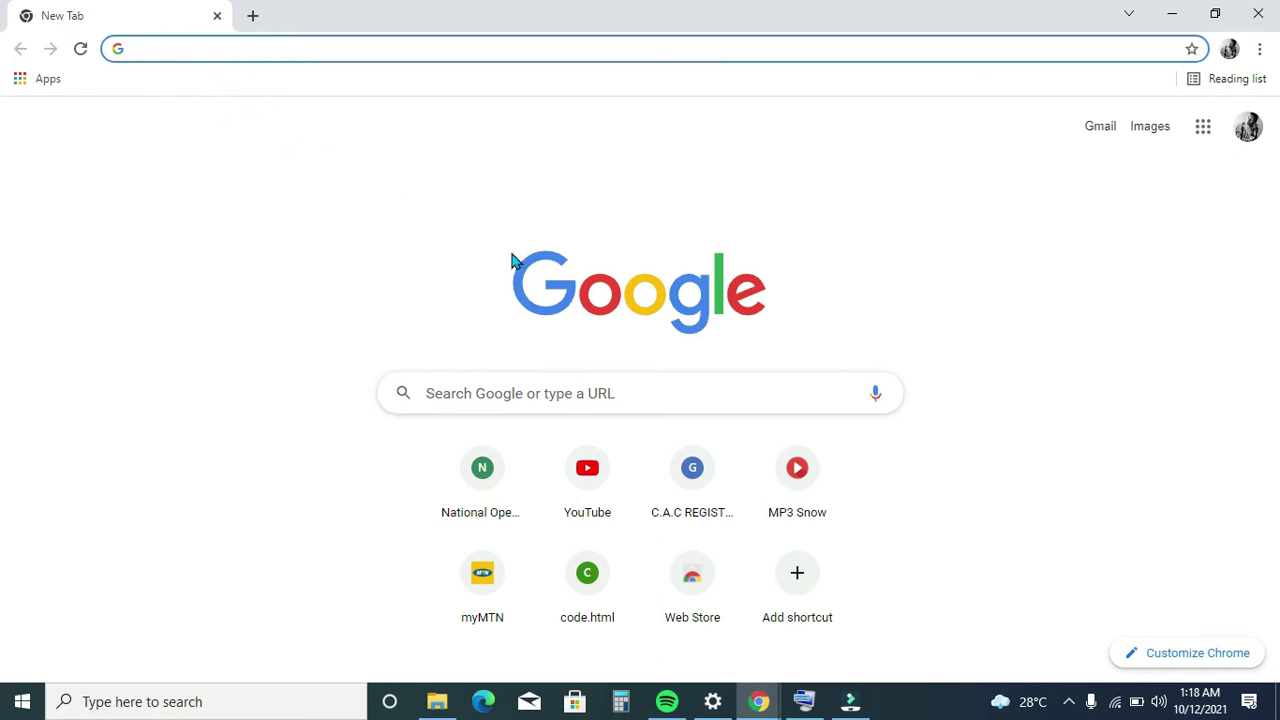
pyautogui.click(509, 402)
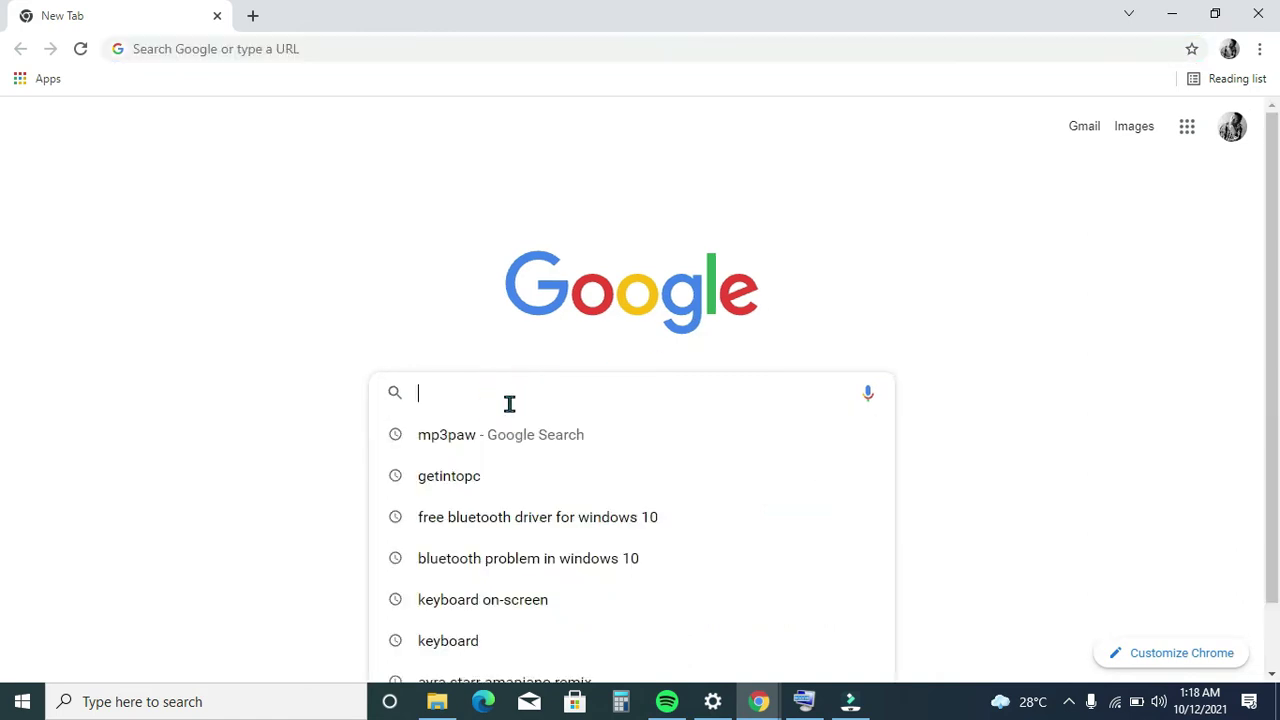
pyautogui.write('canva')
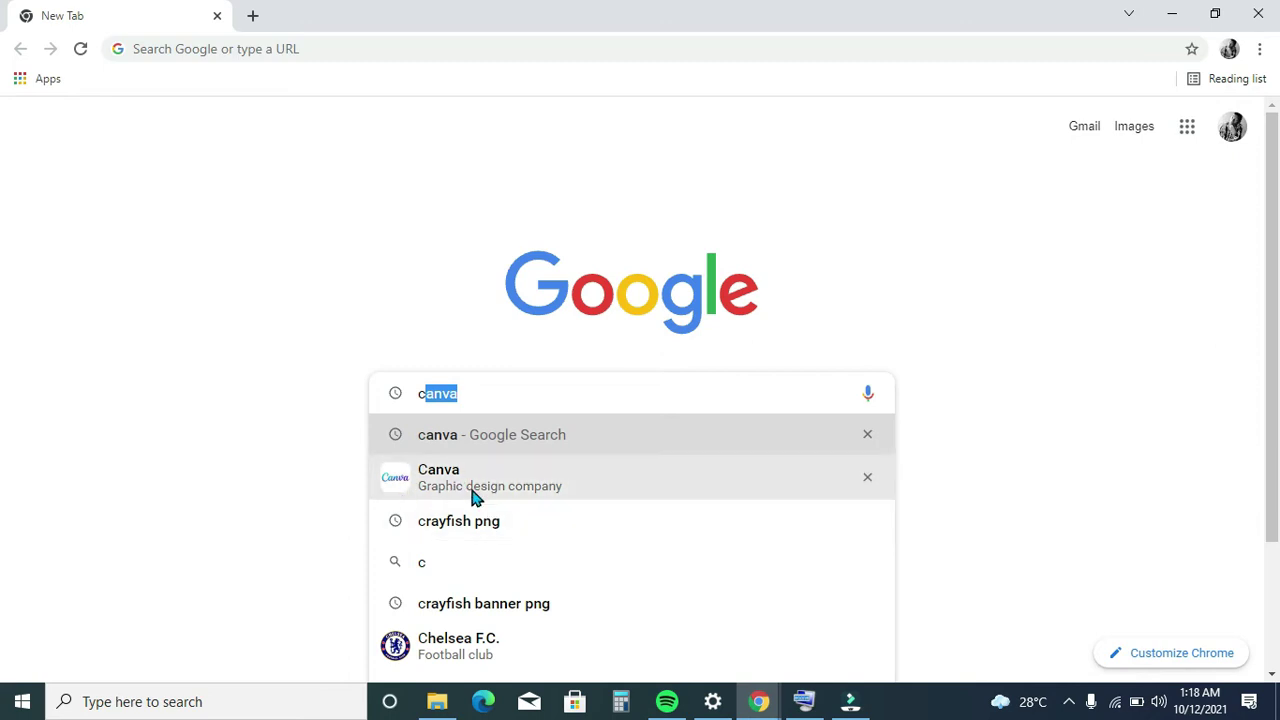
pyautogui.click(474, 497)
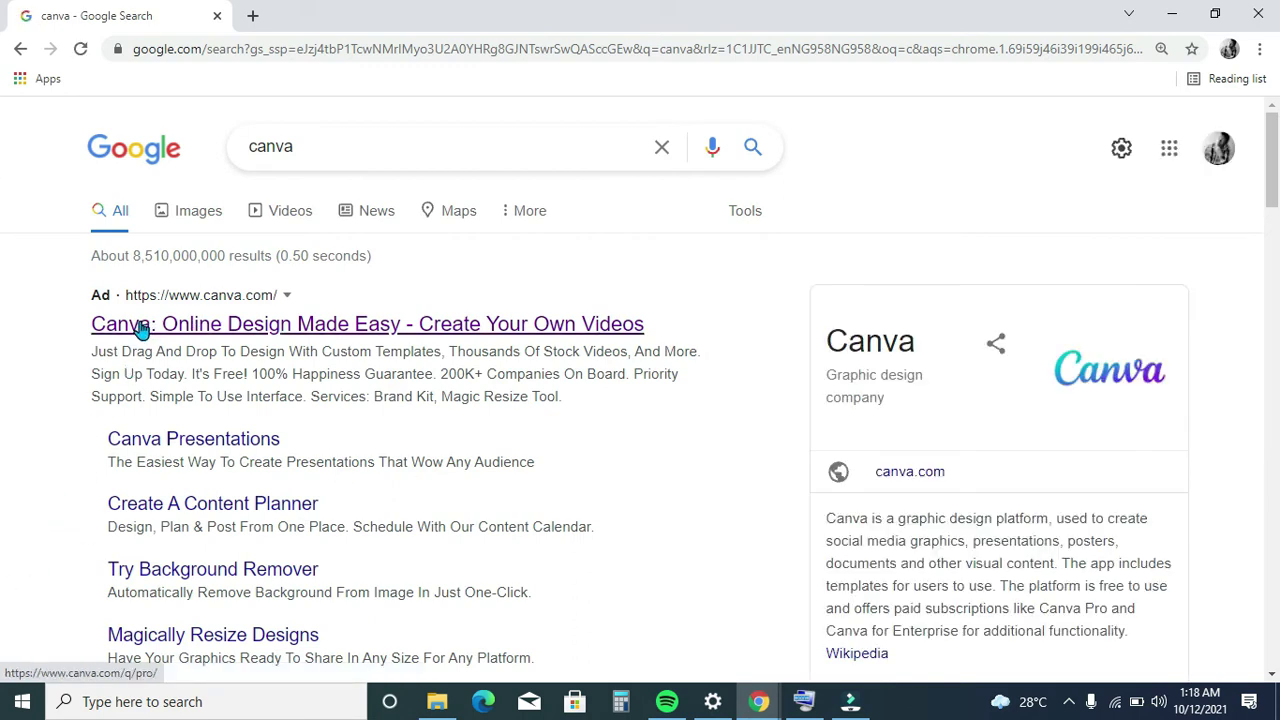
pyautogui.click(237, 326)
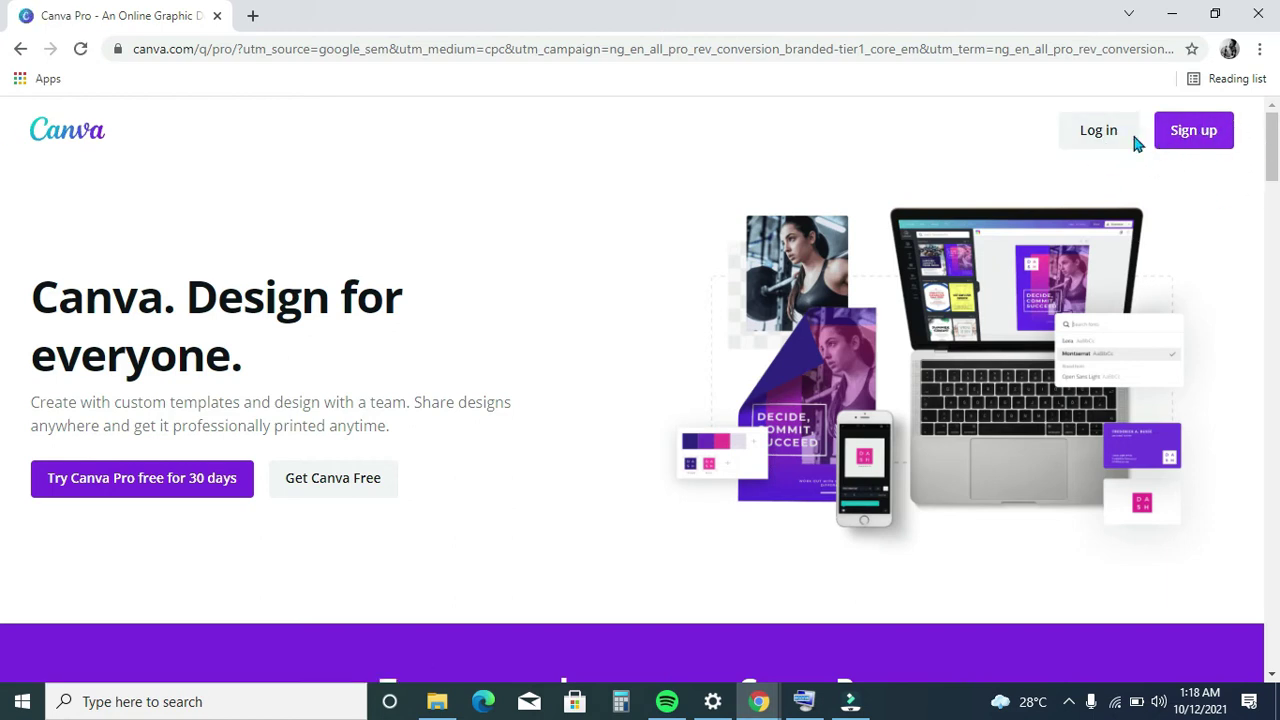
pyautogui.click(1100, 143)
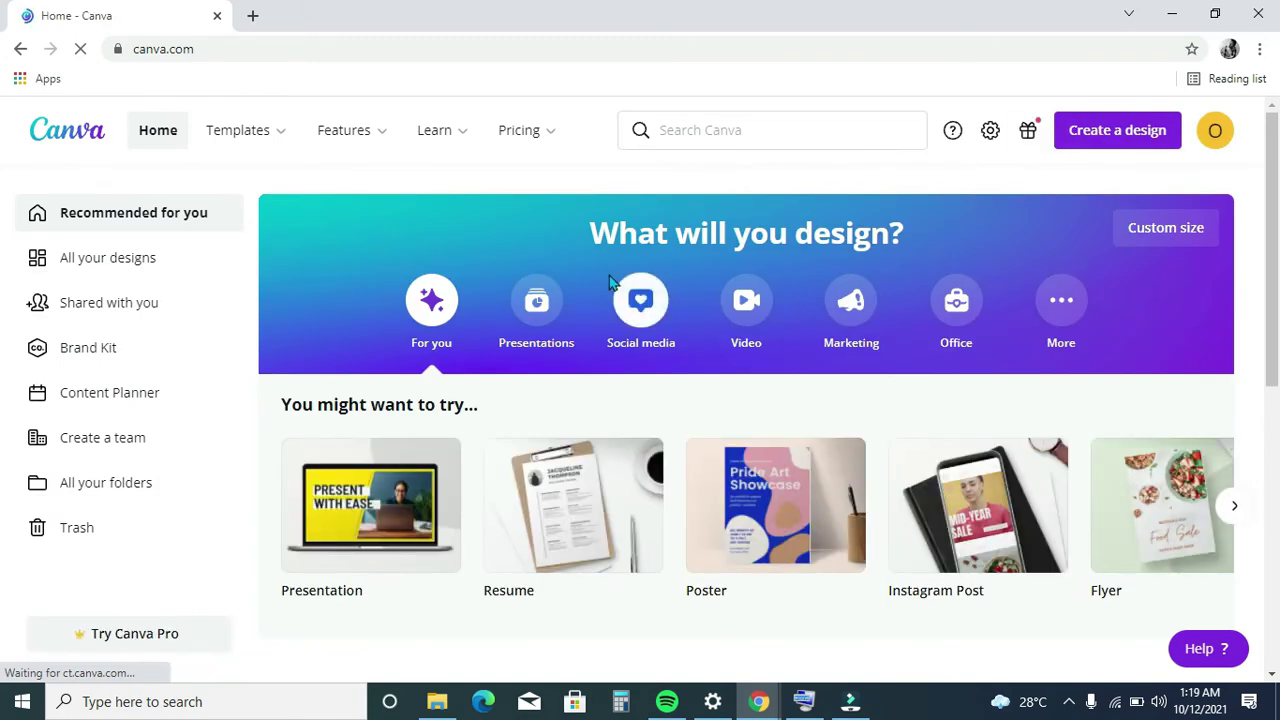
# - Create a new blank design of the Logo type, 500 x 500 px
pyautogui.moveTo(344, 130)
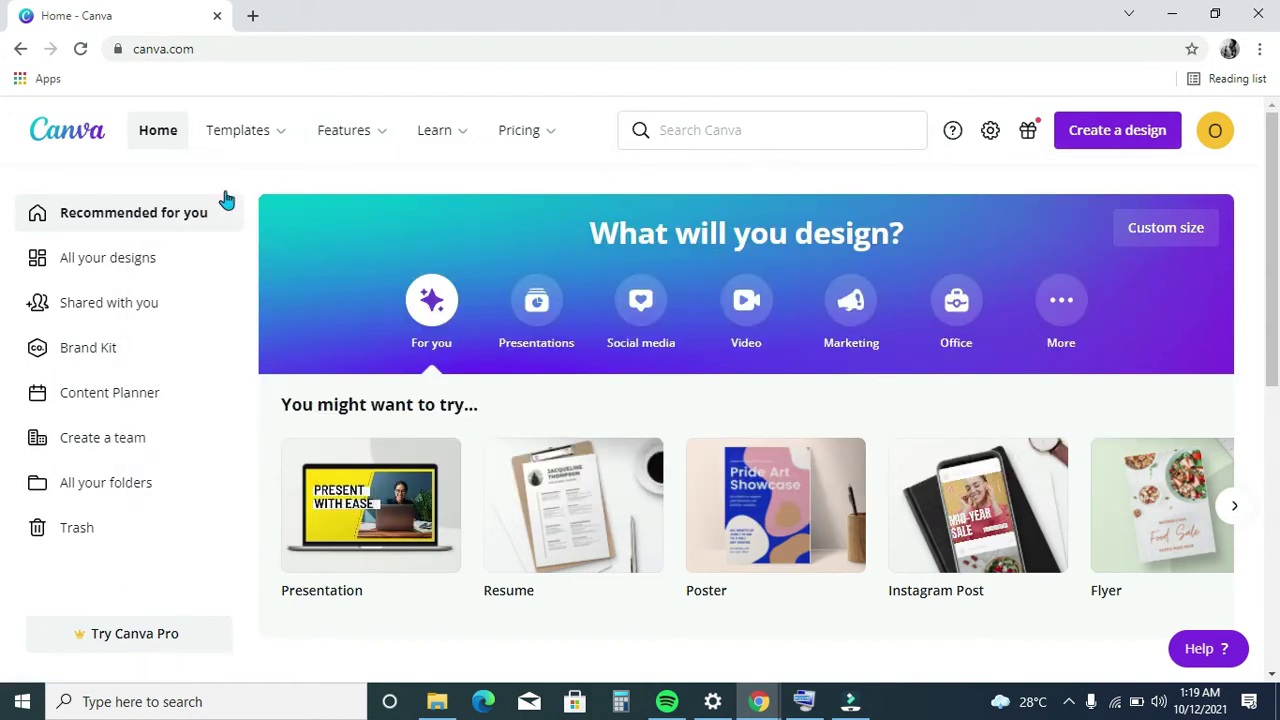
pyautogui.moveTo(519, 130)
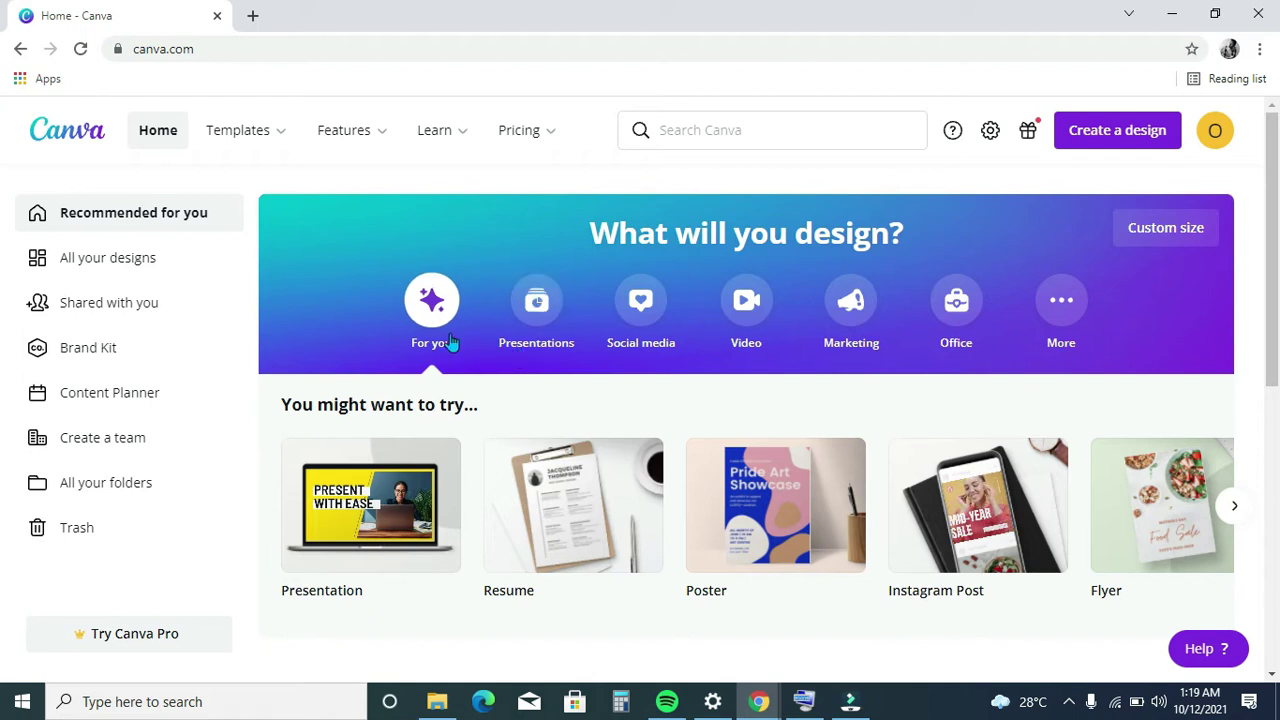
pyautogui.click(1109, 140)
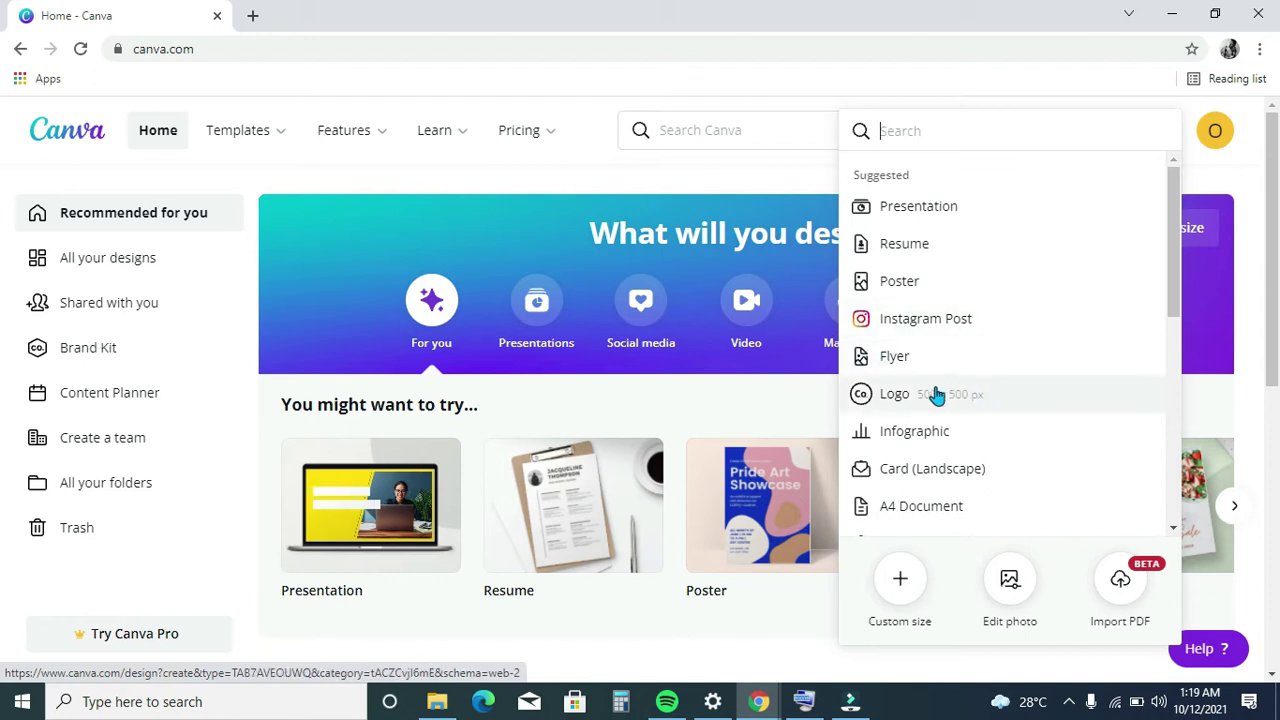
pyautogui.click(893, 396)
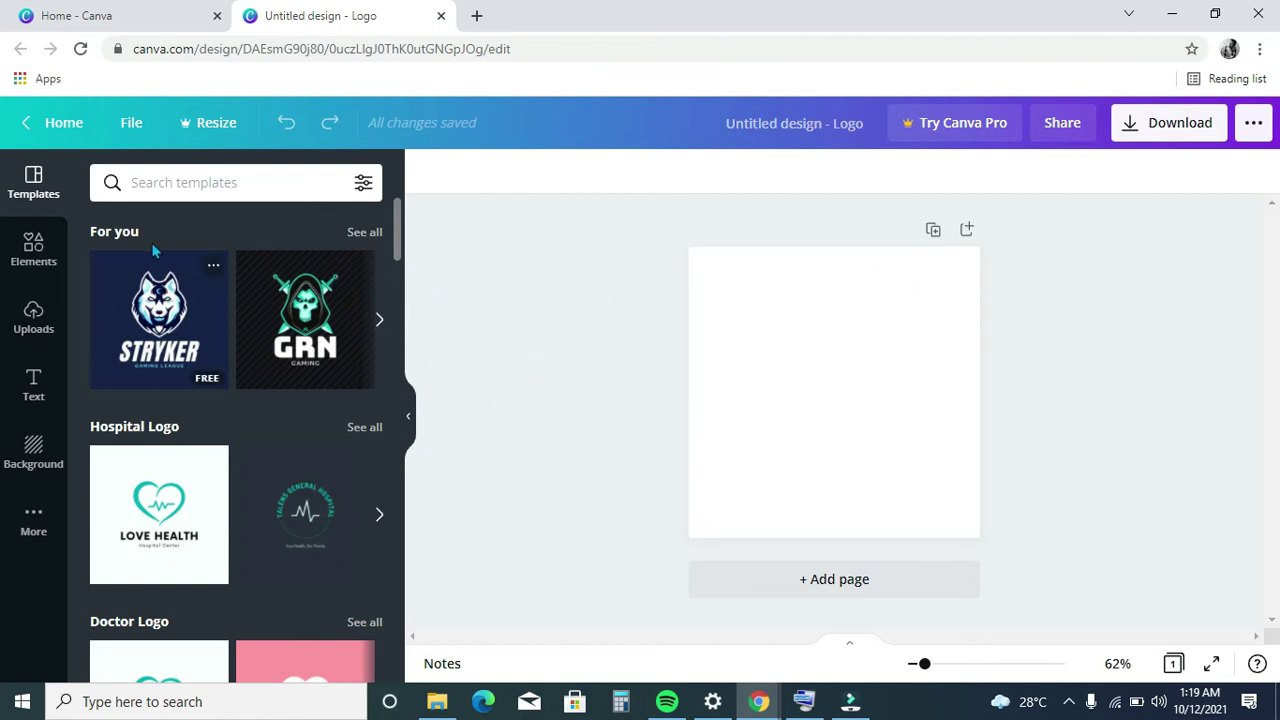
# - Search the logo templates for DJ Logos and look through the designs
pyautogui.click(170, 185)
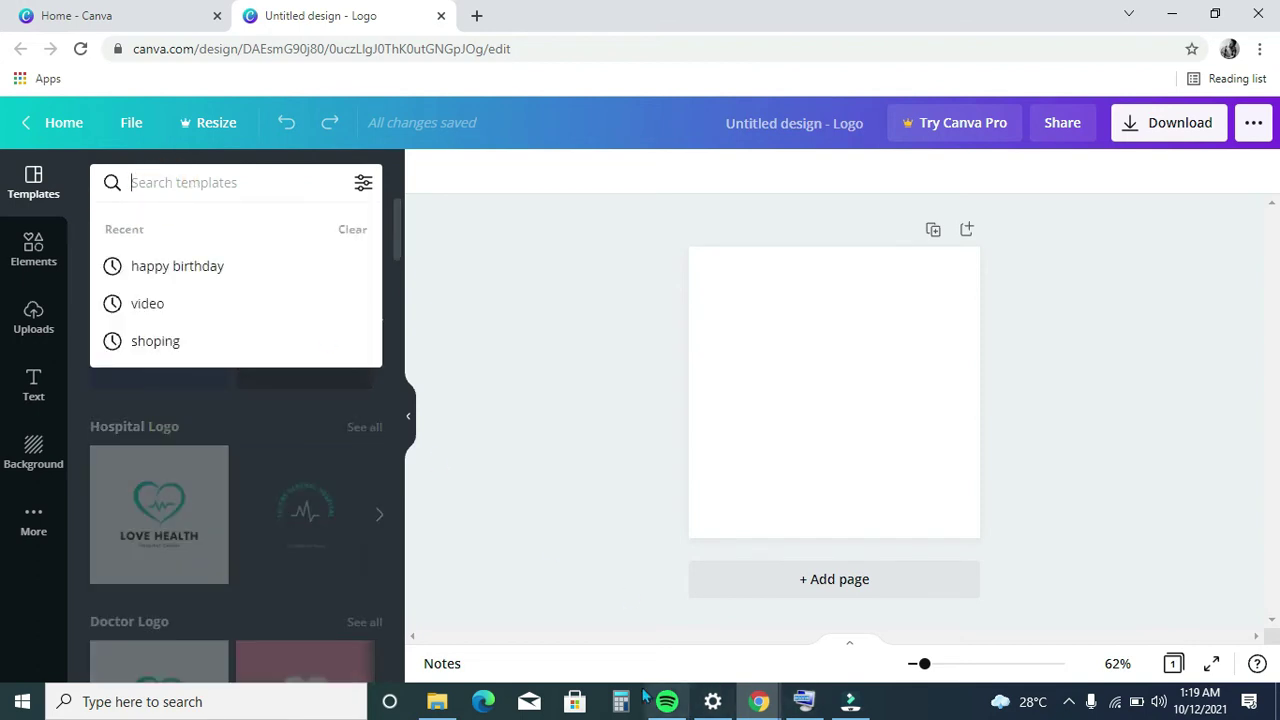
pyautogui.write('d')
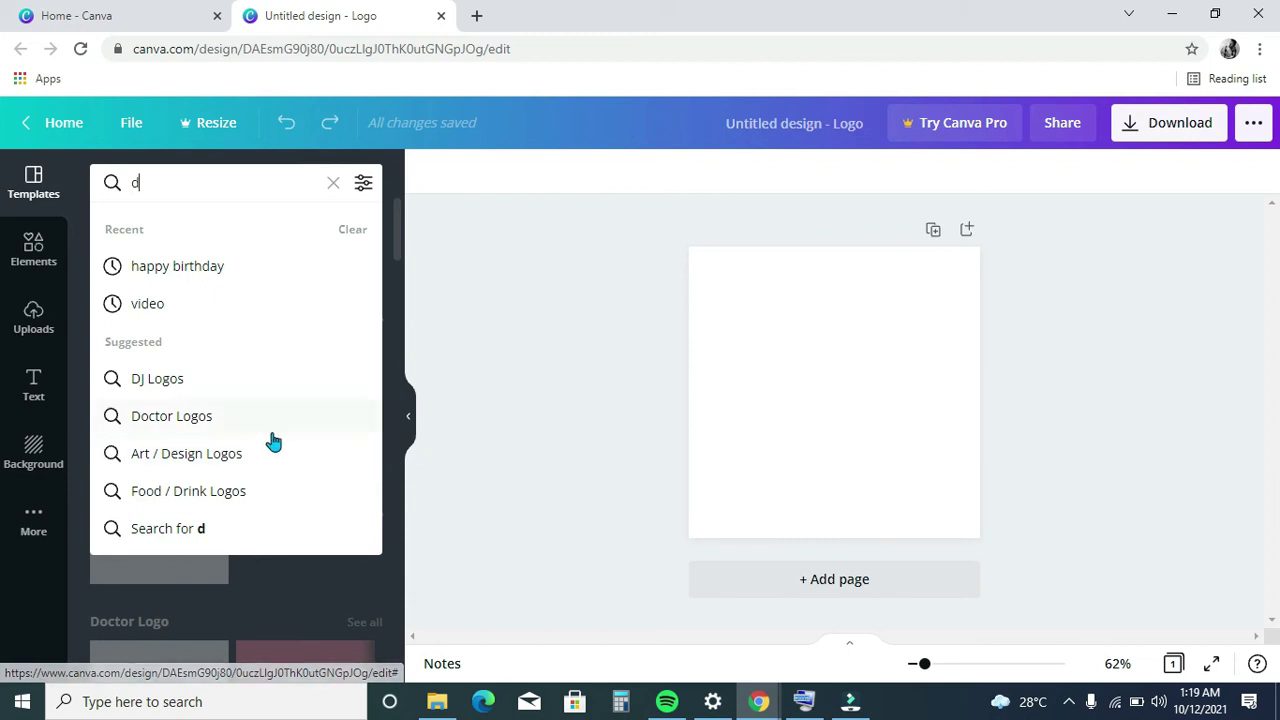
pyautogui.click(152, 385)
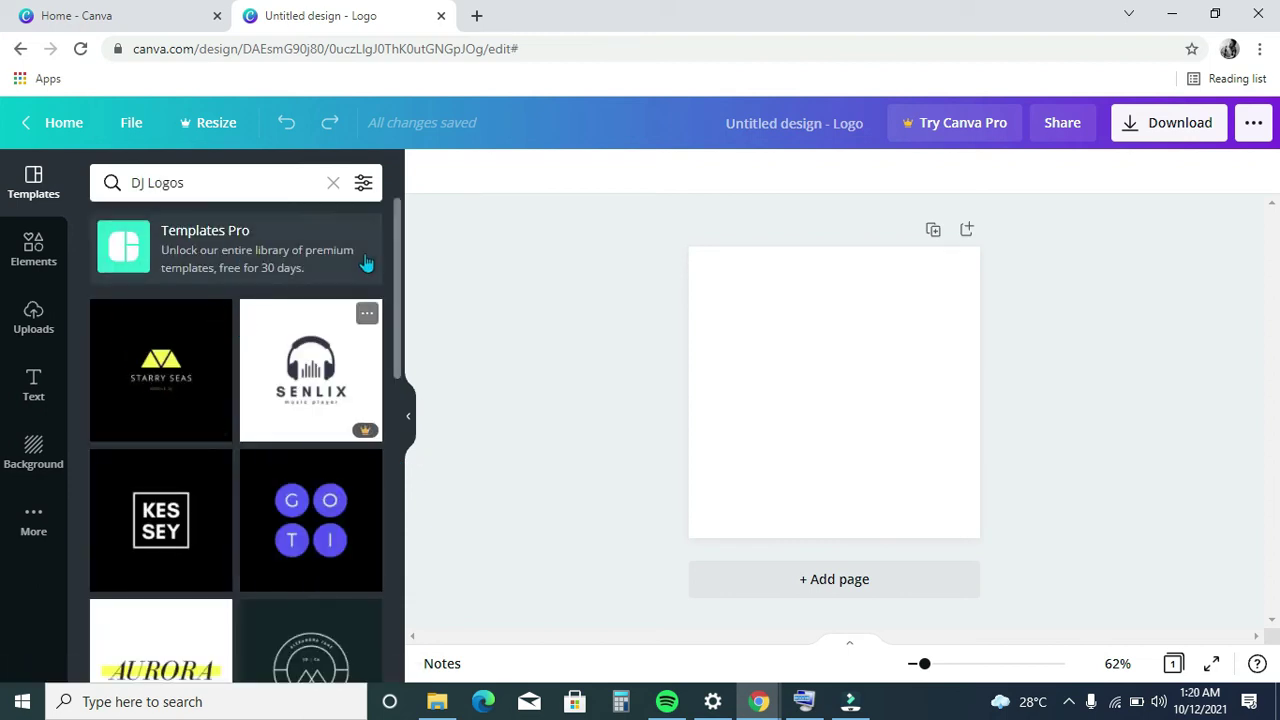
pyautogui.moveTo(396, 230); pyautogui.dragTo(408, 192)
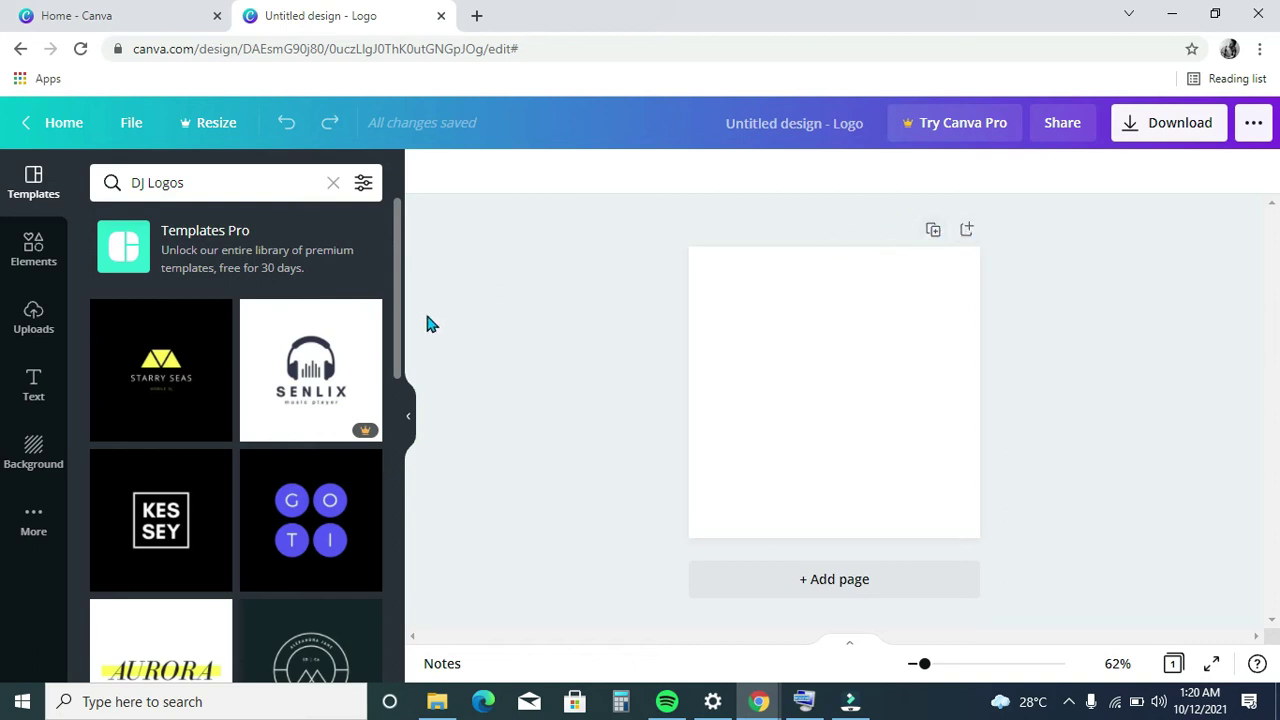
pyautogui.moveTo(323, 322)
# - Upload the black-and-white toppng.com dj logo PNG from the Pictures folder to the media uploads
pyautogui.click(30, 318)
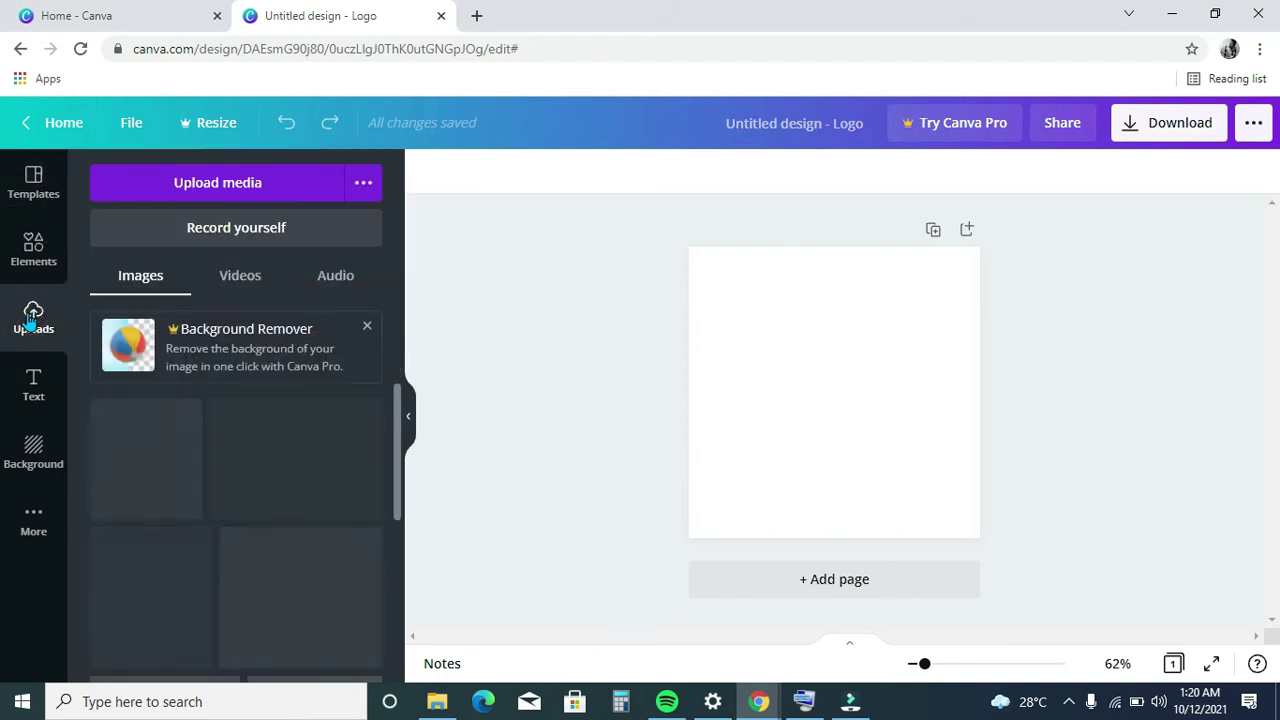
pyautogui.click(201, 183)
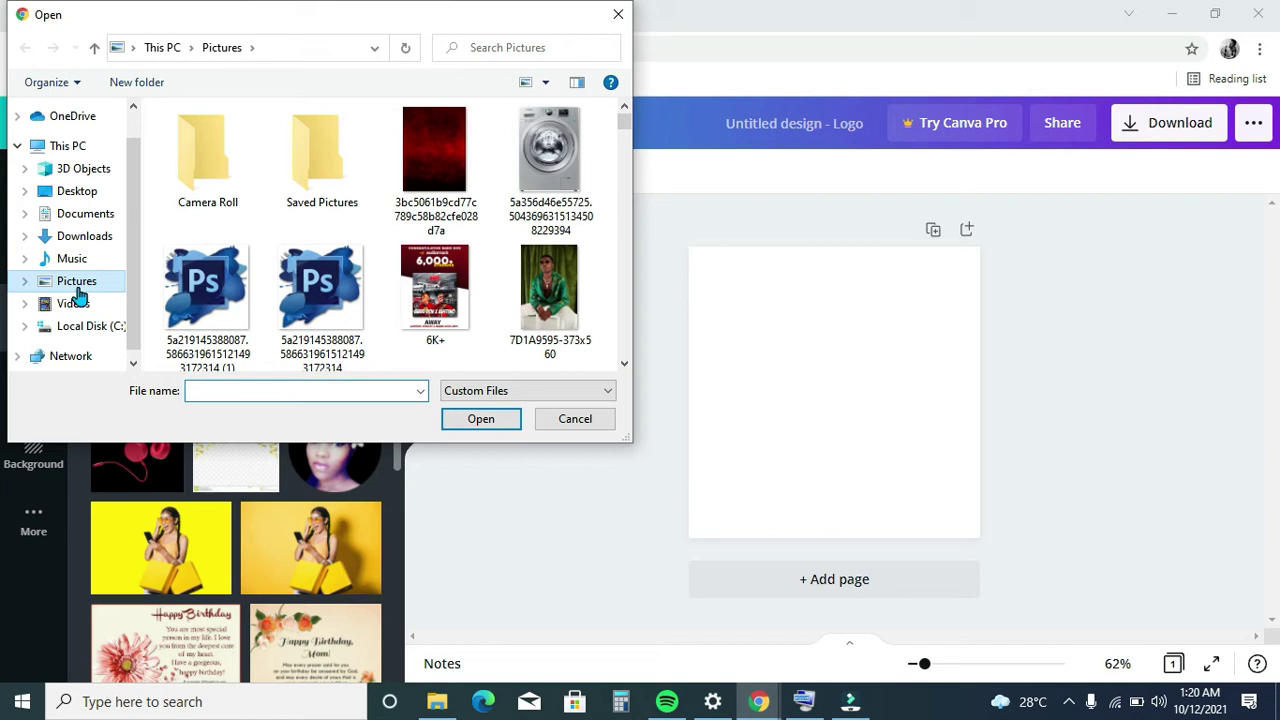
pyautogui.moveTo(624, 125); pyautogui.dragTo(622, 328)
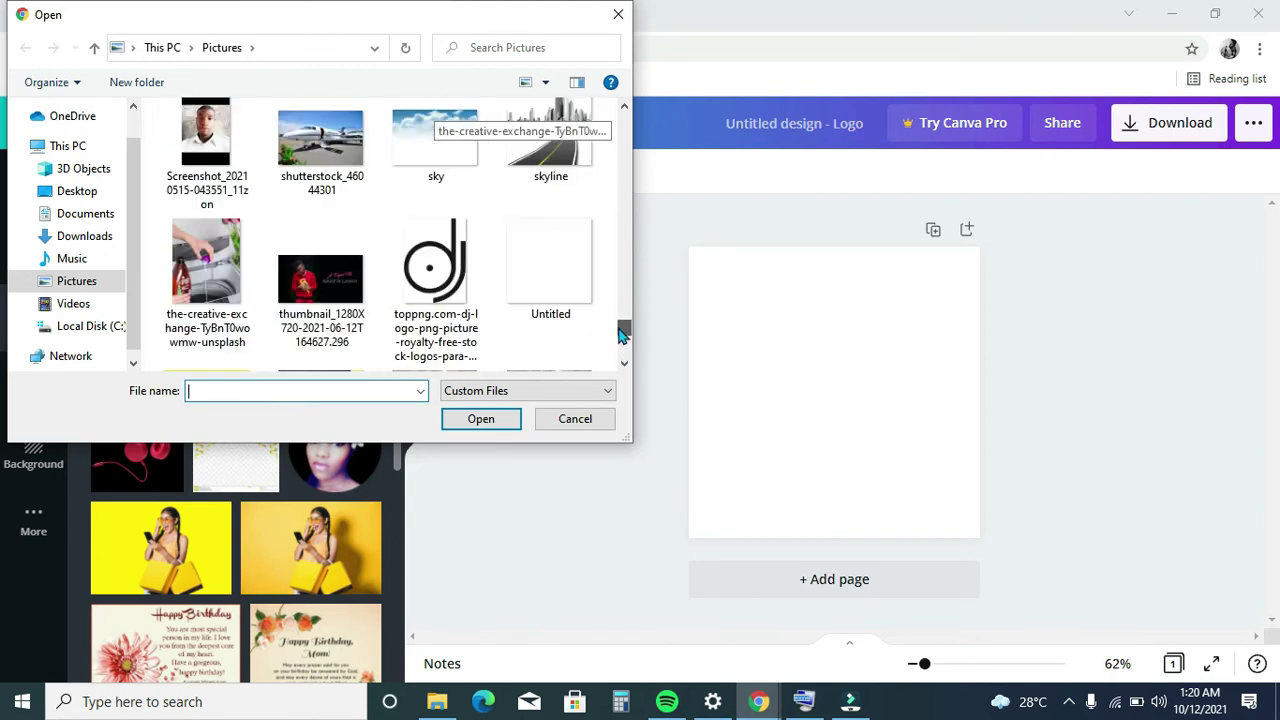
pyautogui.click(433, 285)
pyautogui.click(471, 421)
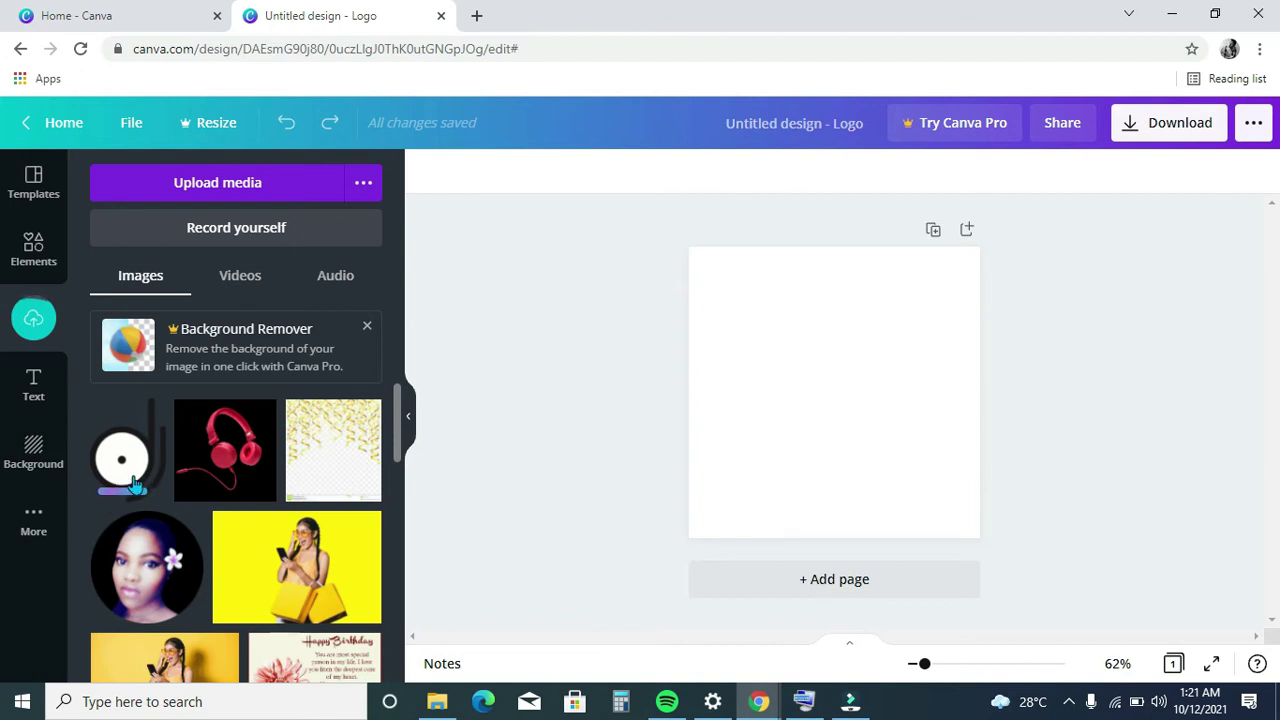
# - Upload the image Vinyl-Record-Transparent-Images (1) from the Pictures folder
pyautogui.moveTo(143, 456)
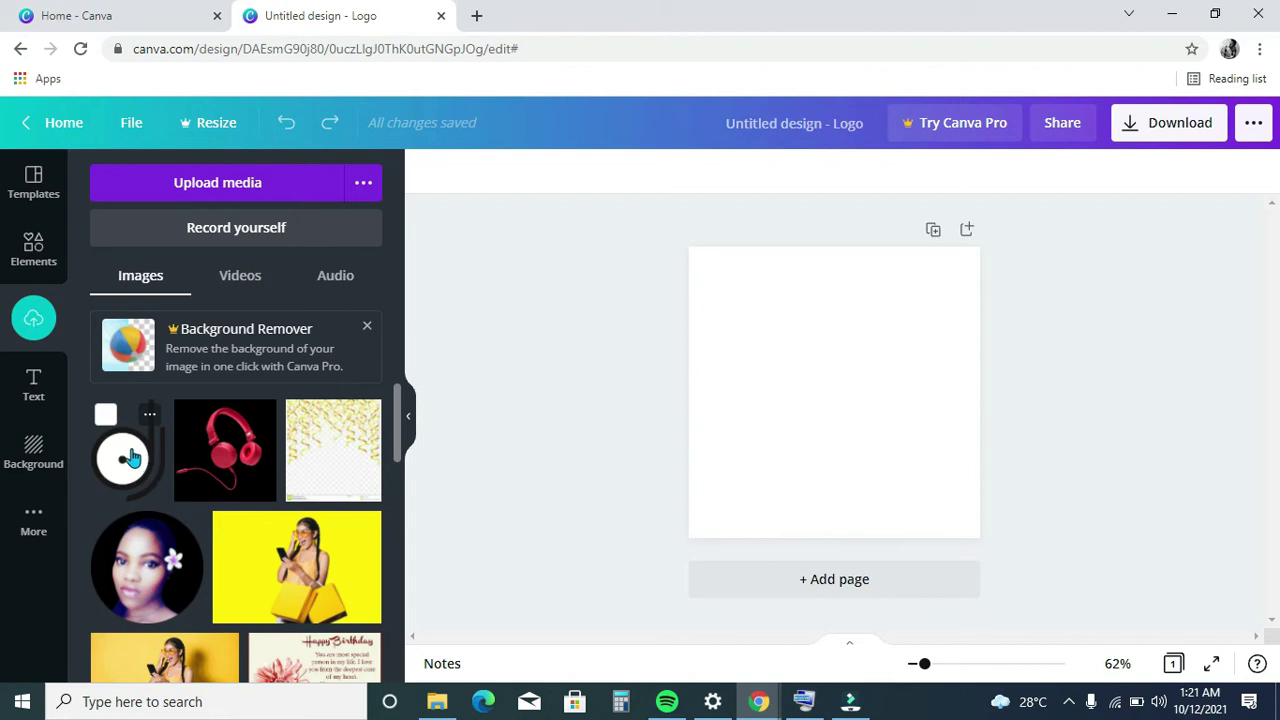
pyautogui.click(222, 195)
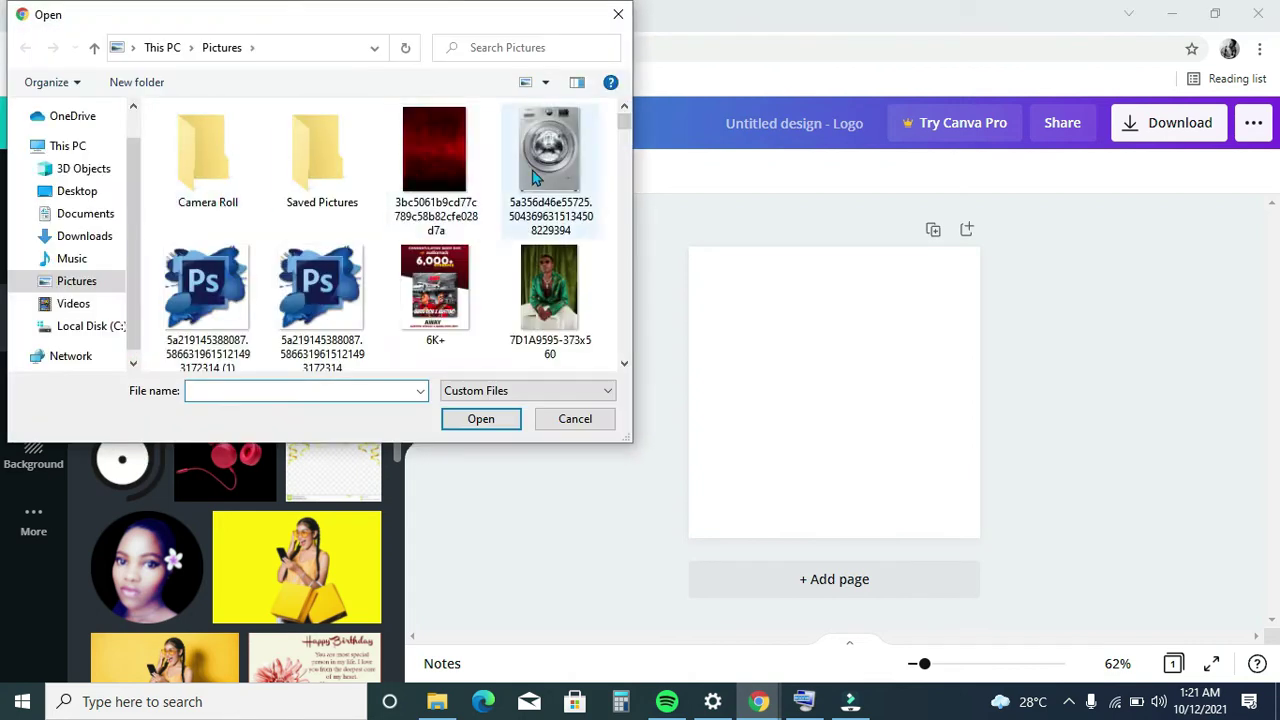
pyautogui.moveTo(627, 131); pyautogui.dragTo(623, 343)
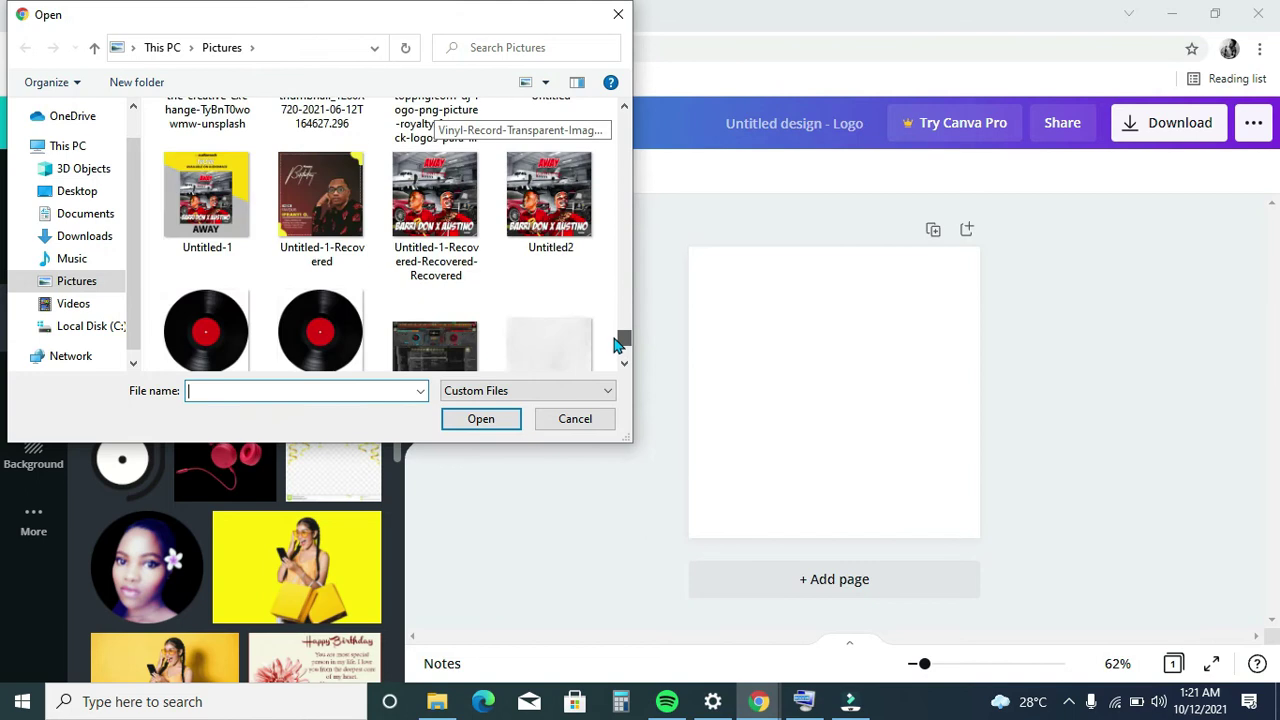
pyautogui.click(213, 340)
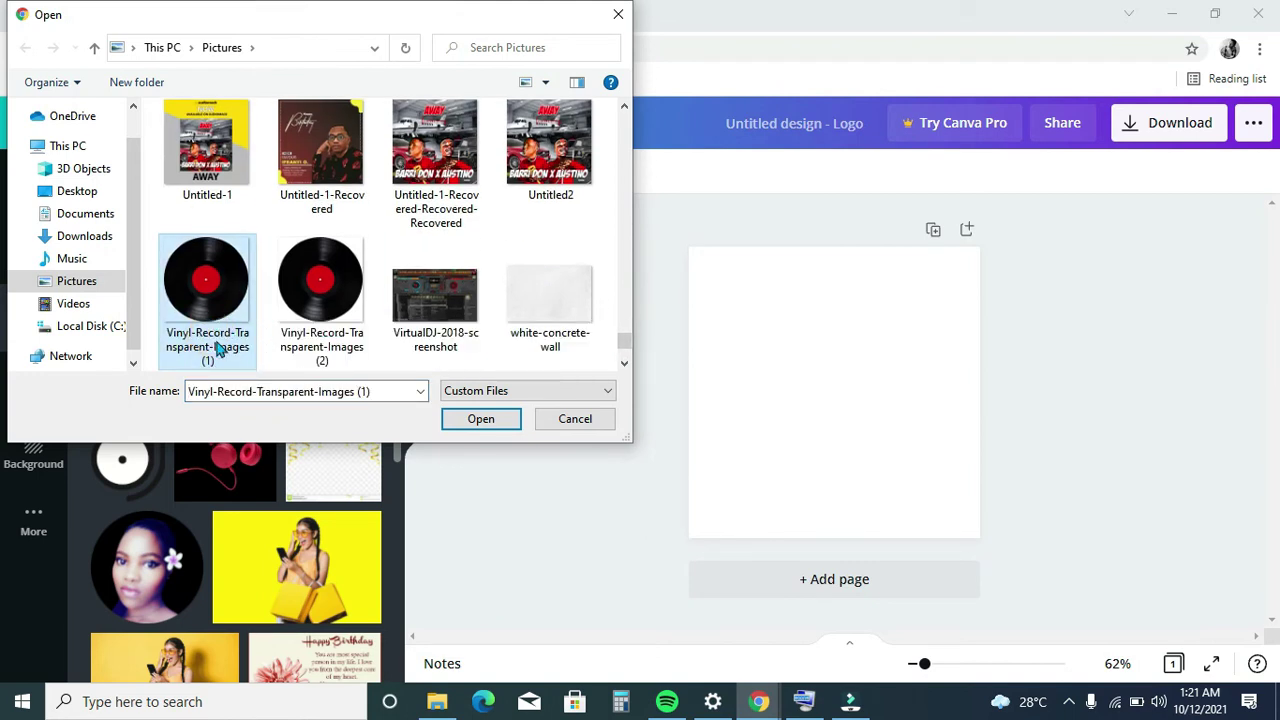
pyautogui.click(481, 419)
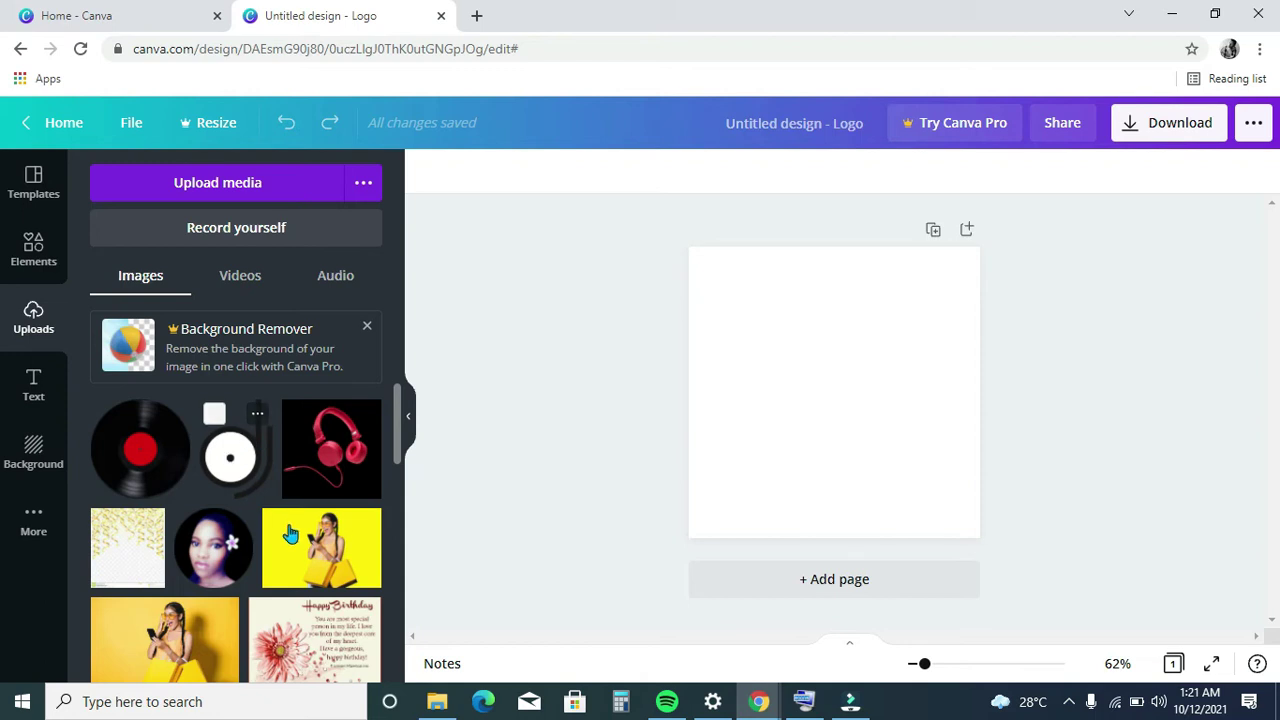
# - Place the uploaded dj logo on the blank page and remove its extra overlapping copy
pyautogui.click(234, 468)
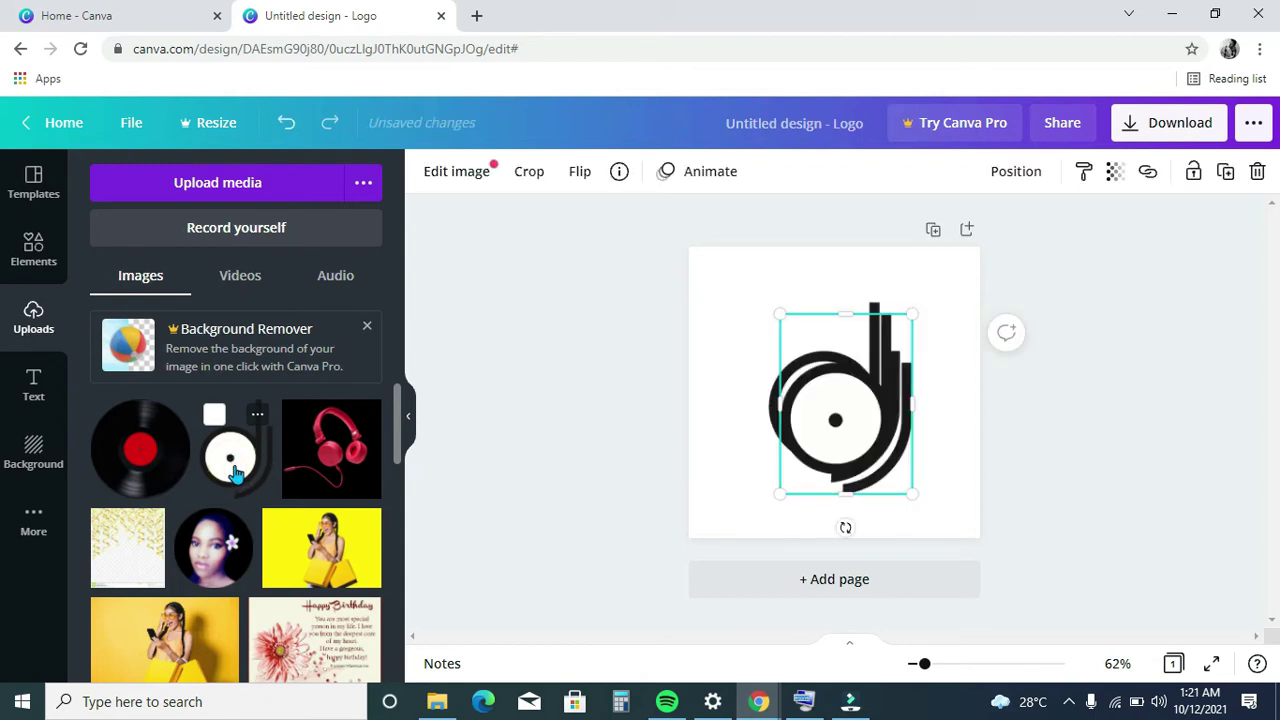
pyautogui.rightClick(829, 447)
pyautogui.click(926, 289)
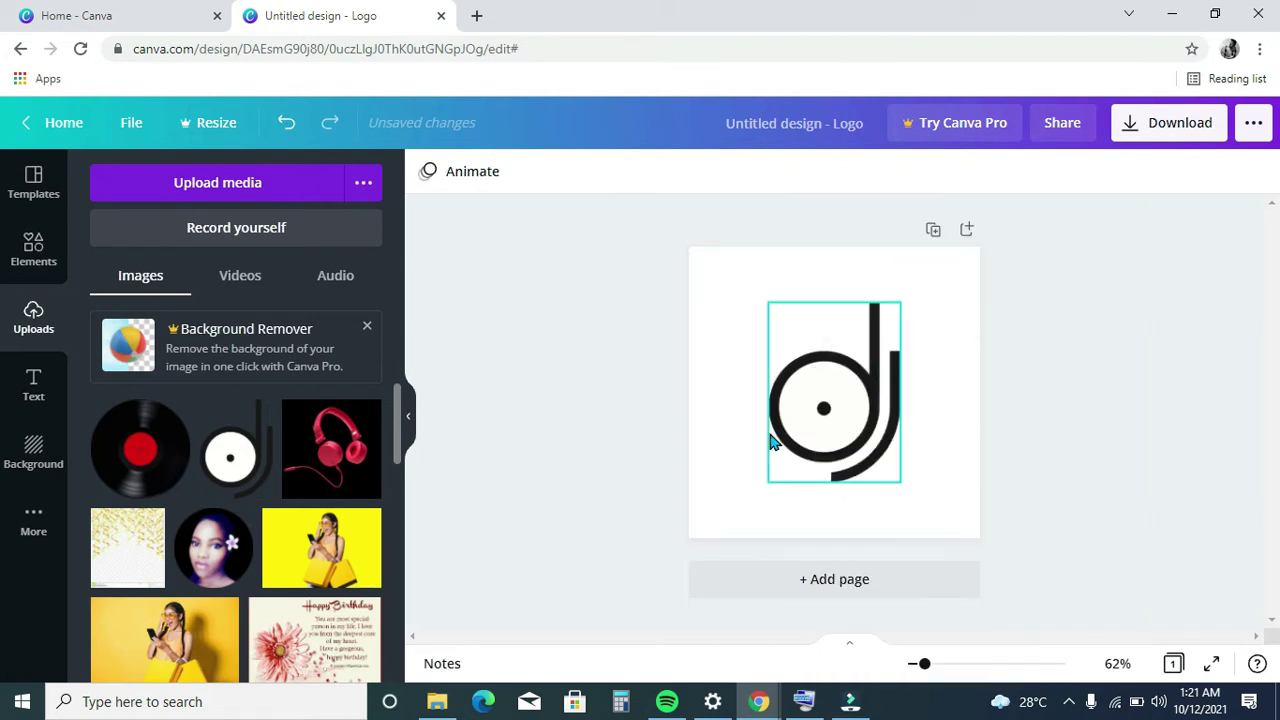
# - Move the dj logo to the page's left side and shrink it to about half its size
pyautogui.click(836, 428)
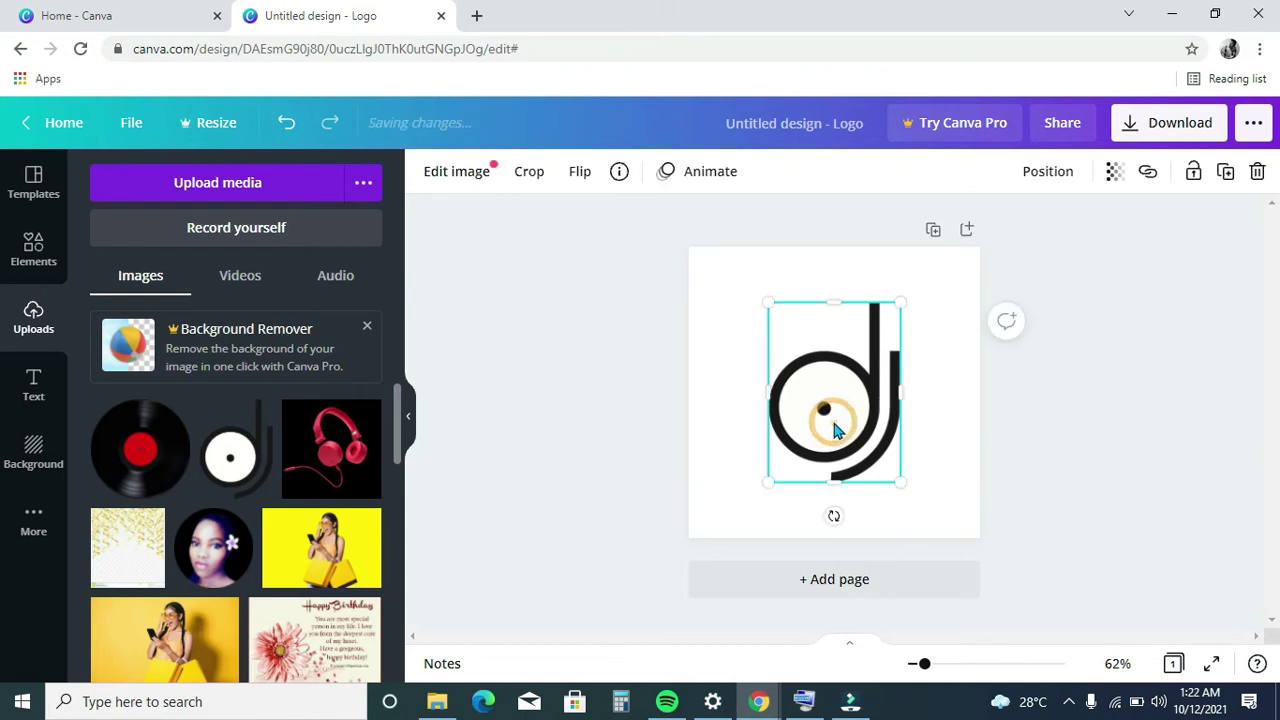
pyautogui.moveTo(834, 423); pyautogui.dragTo(765, 422)
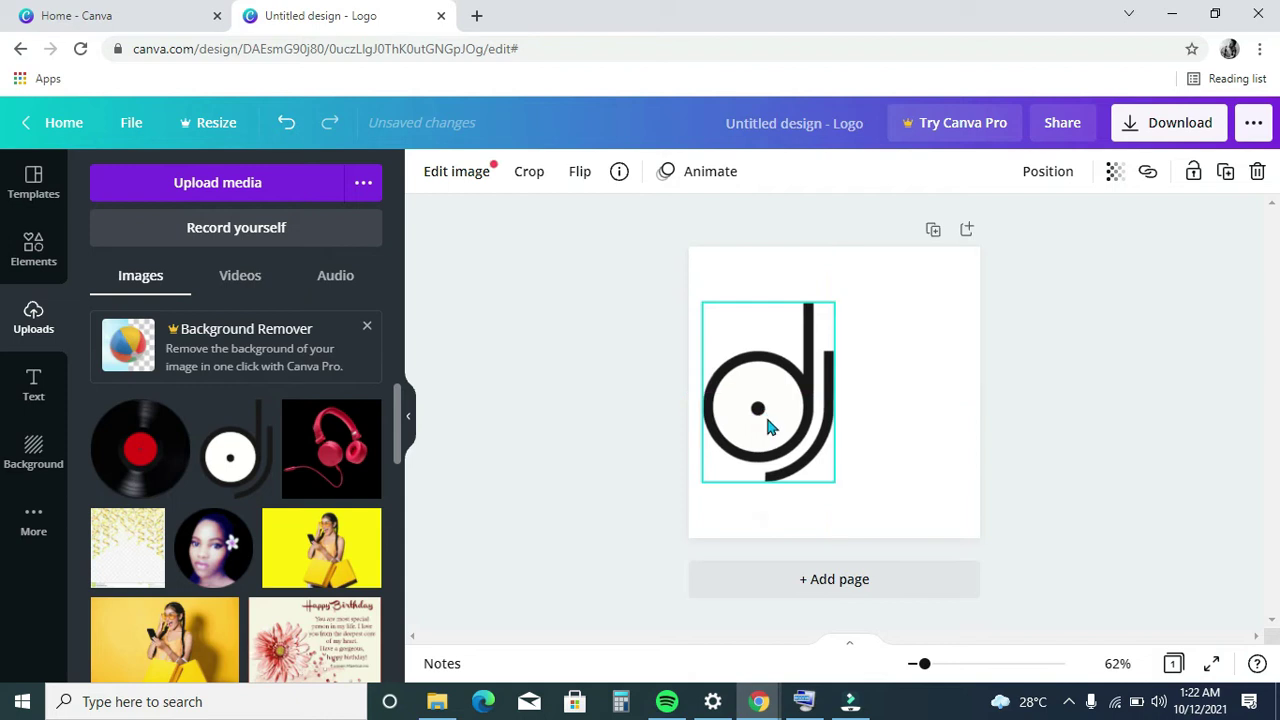
pyautogui.moveTo(838, 298); pyautogui.dragTo(775, 385)
pyautogui.moveTo(735, 452); pyautogui.dragTo(740, 417)
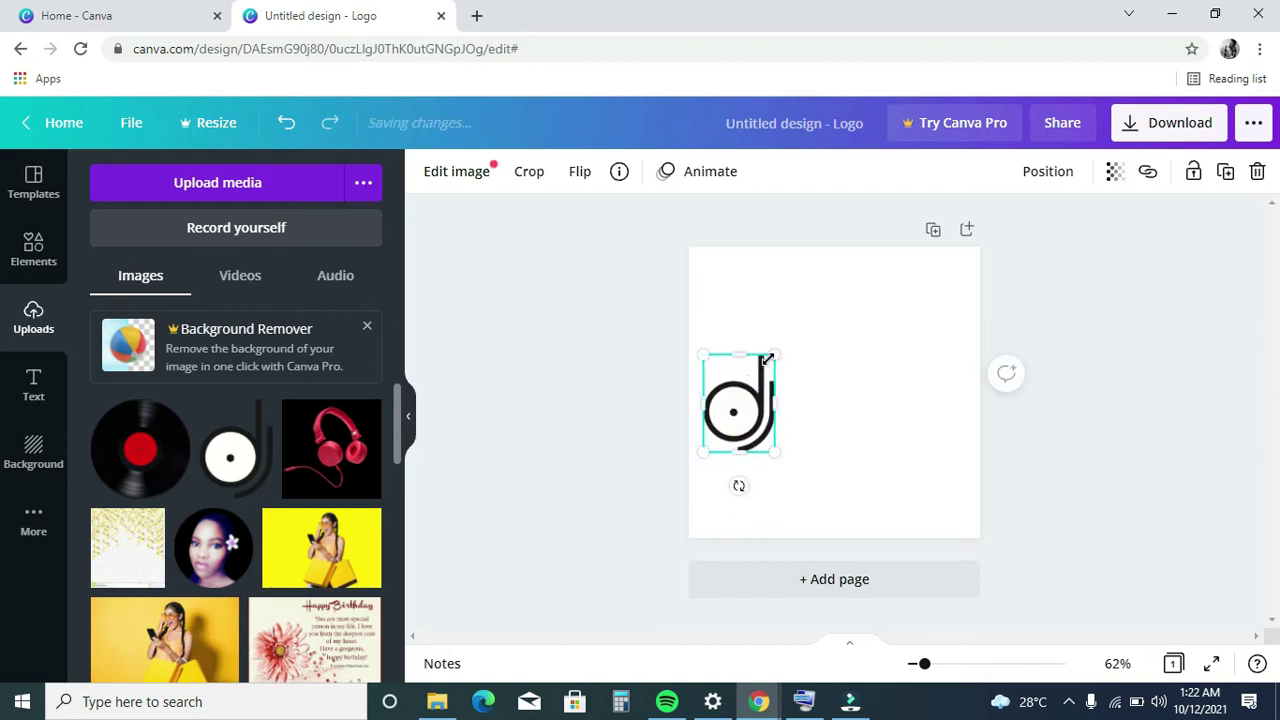
pyautogui.click(1147, 272)
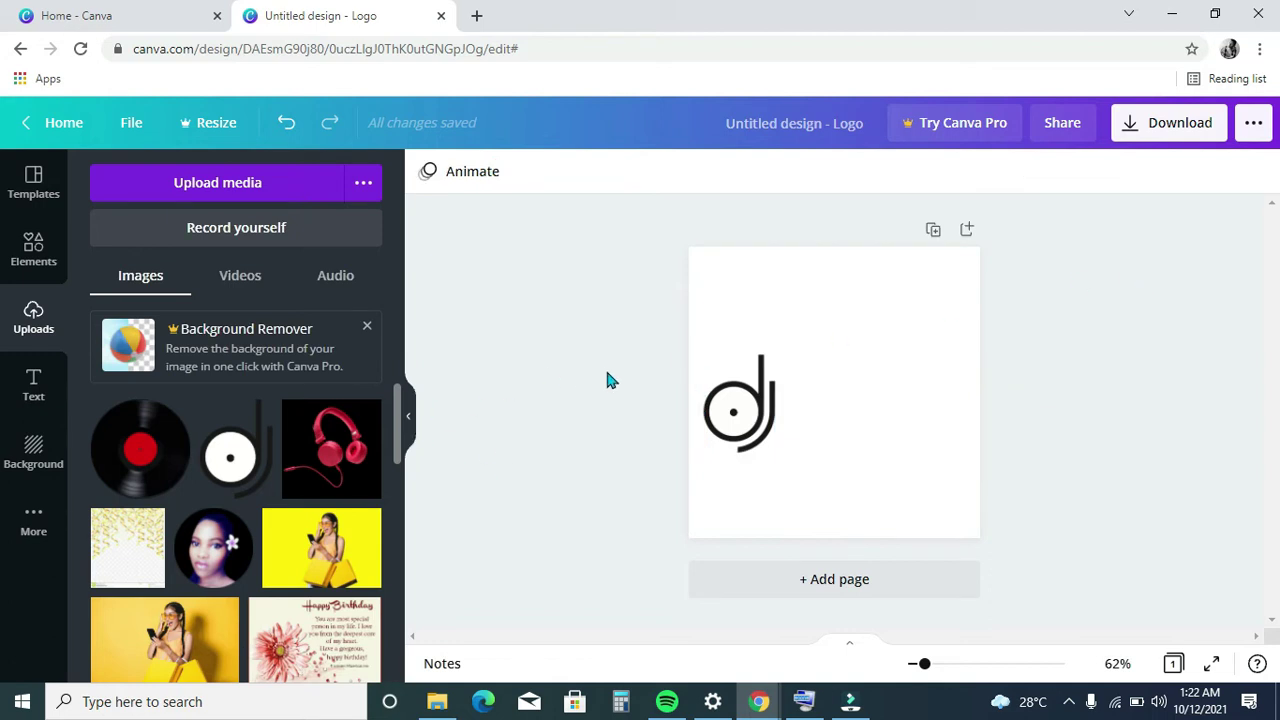
# - Add the vinyl record image to the page and scale it down to fit inside the dj logo's round disc
pyautogui.click(130, 462)
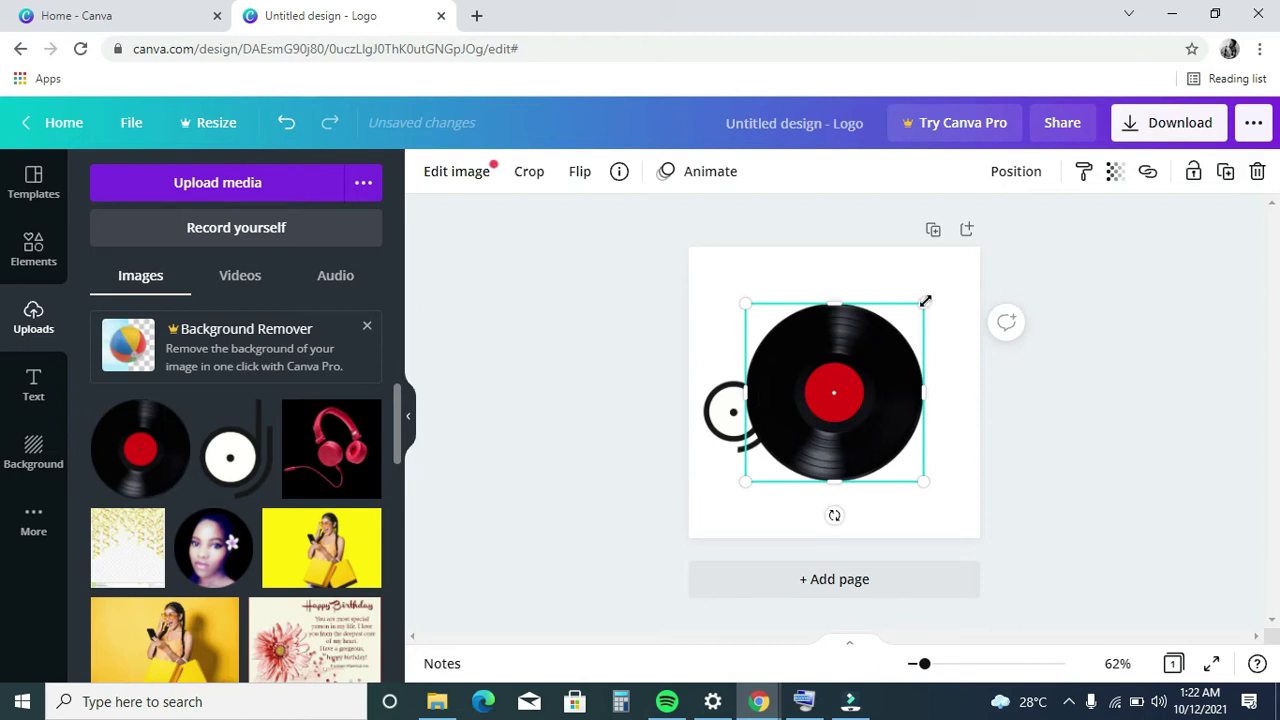
pyautogui.moveTo(924, 303); pyautogui.dragTo(734, 413)
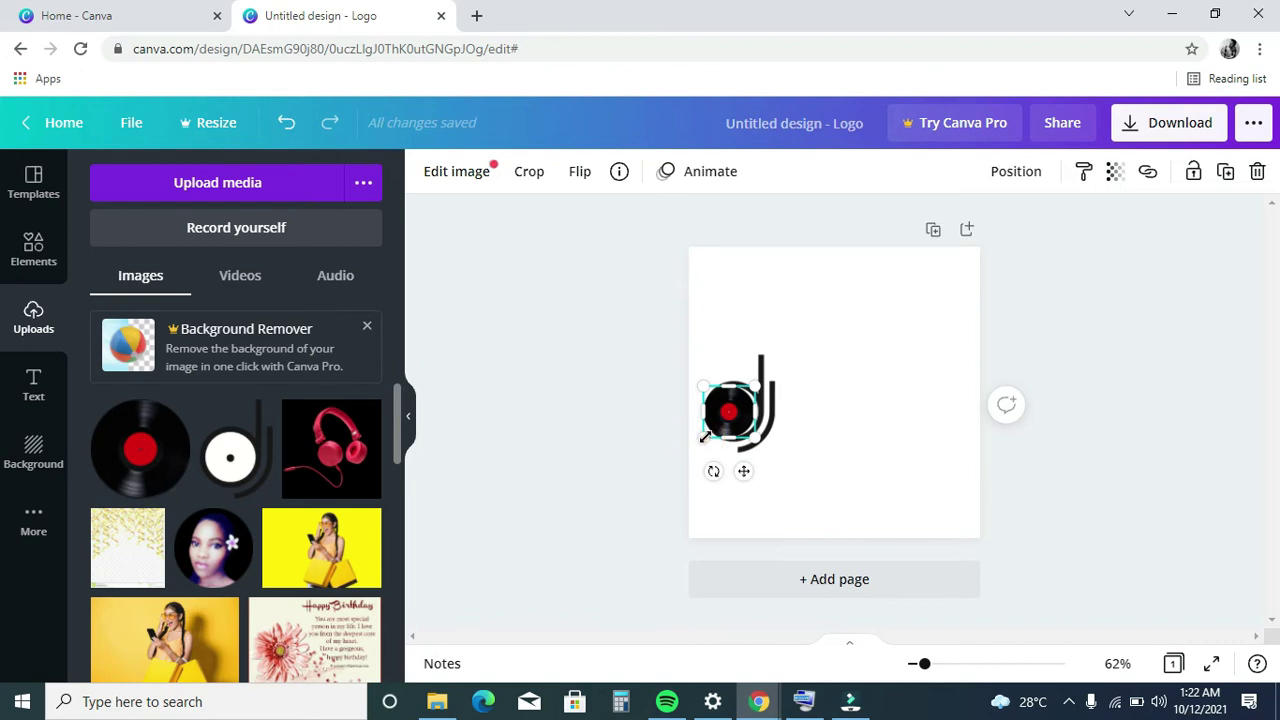
pyautogui.moveTo(704, 436); pyautogui.dragTo(732, 415)
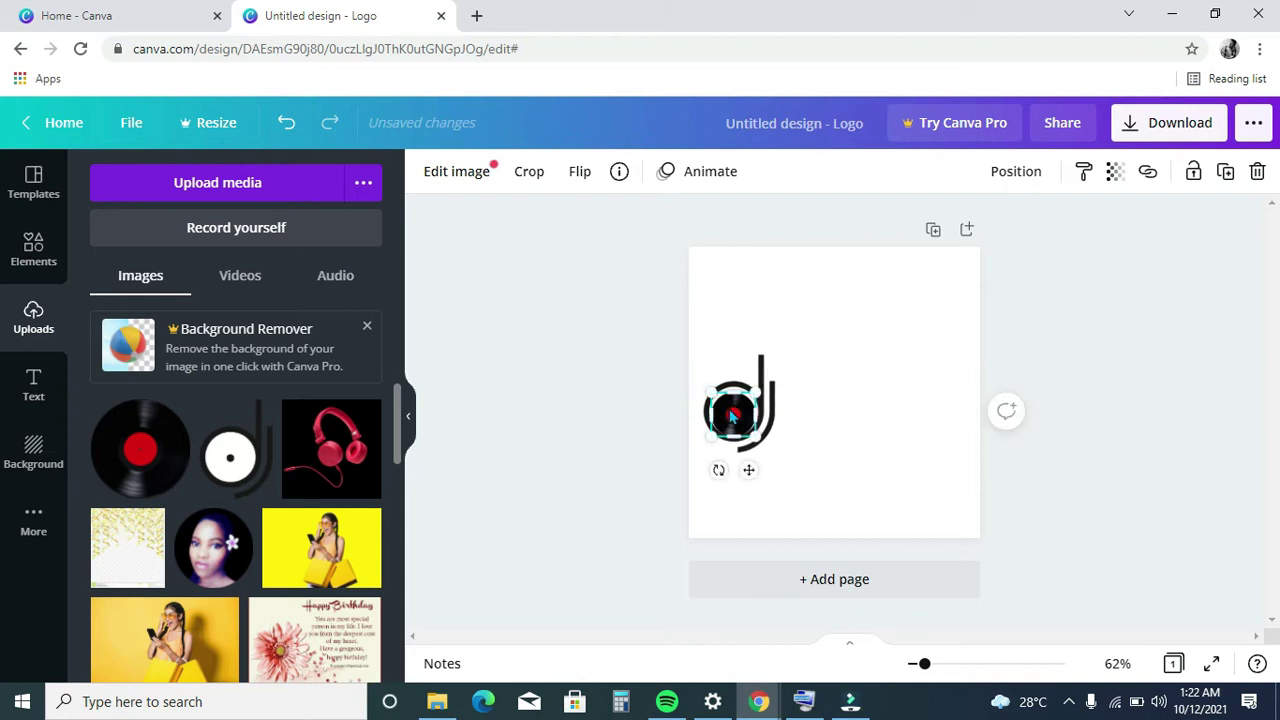
# - Fine-tune the vinyl record's position so it sits centred within the ring of the dj logo
pyautogui.moveTo(741, 427); pyautogui.dragTo(737, 411)
pyautogui.press('Down')
pyautogui.press('Down')
pyautogui.press('Down')
pyautogui.press('Down')
pyautogui.press('Down')
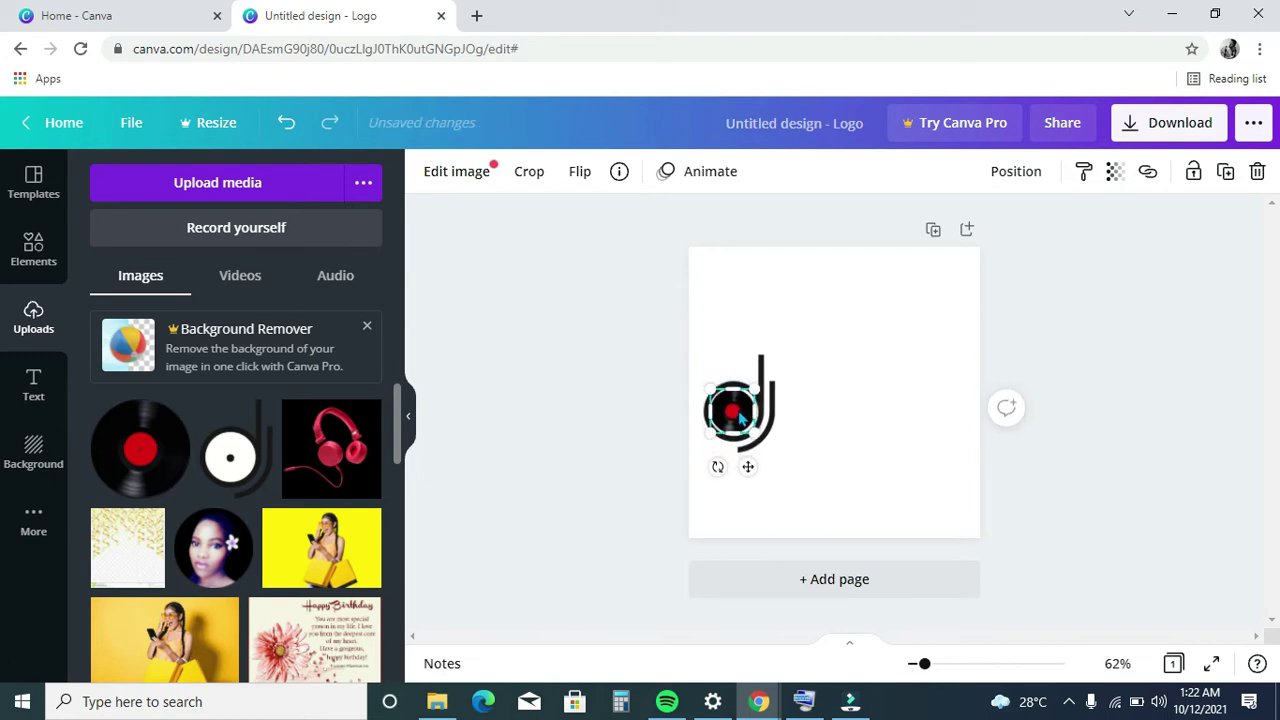
pyautogui.press('Down')
pyautogui.press('Right')
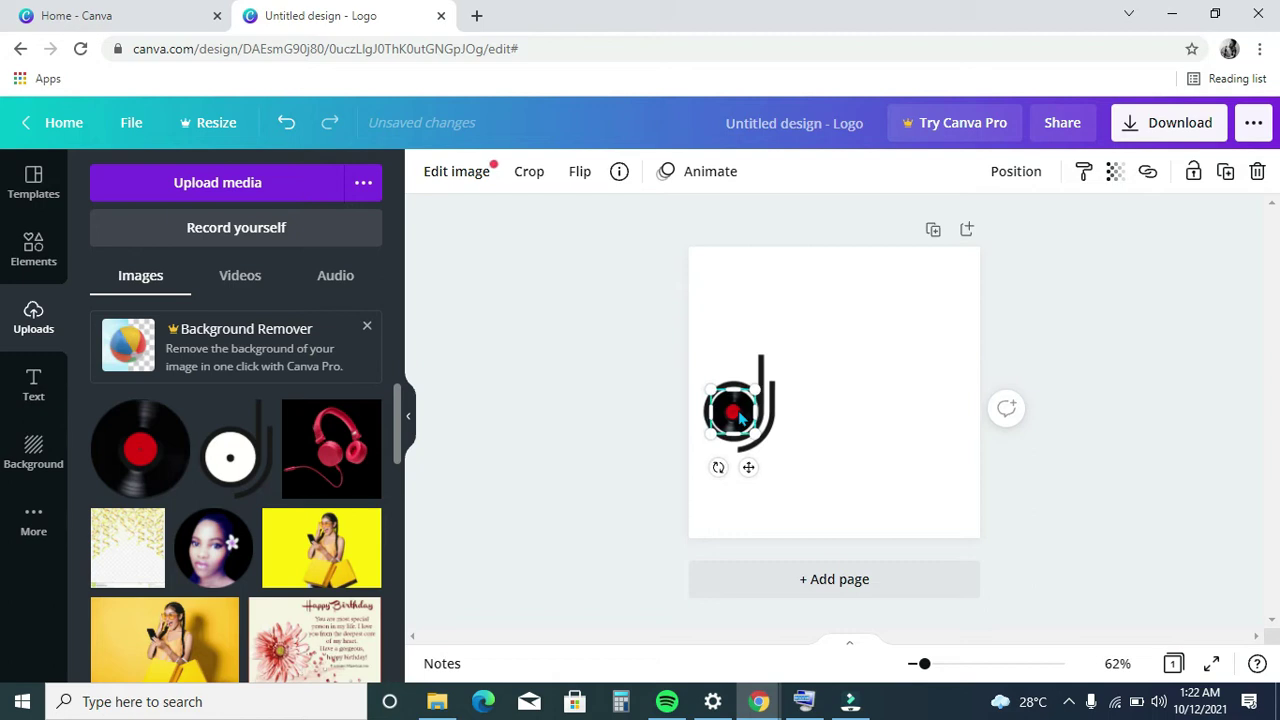
# - Nudge the vinyl record slightly to the right inside the dj ring, deselect it, and bring up the text options
pyautogui.press('Right')
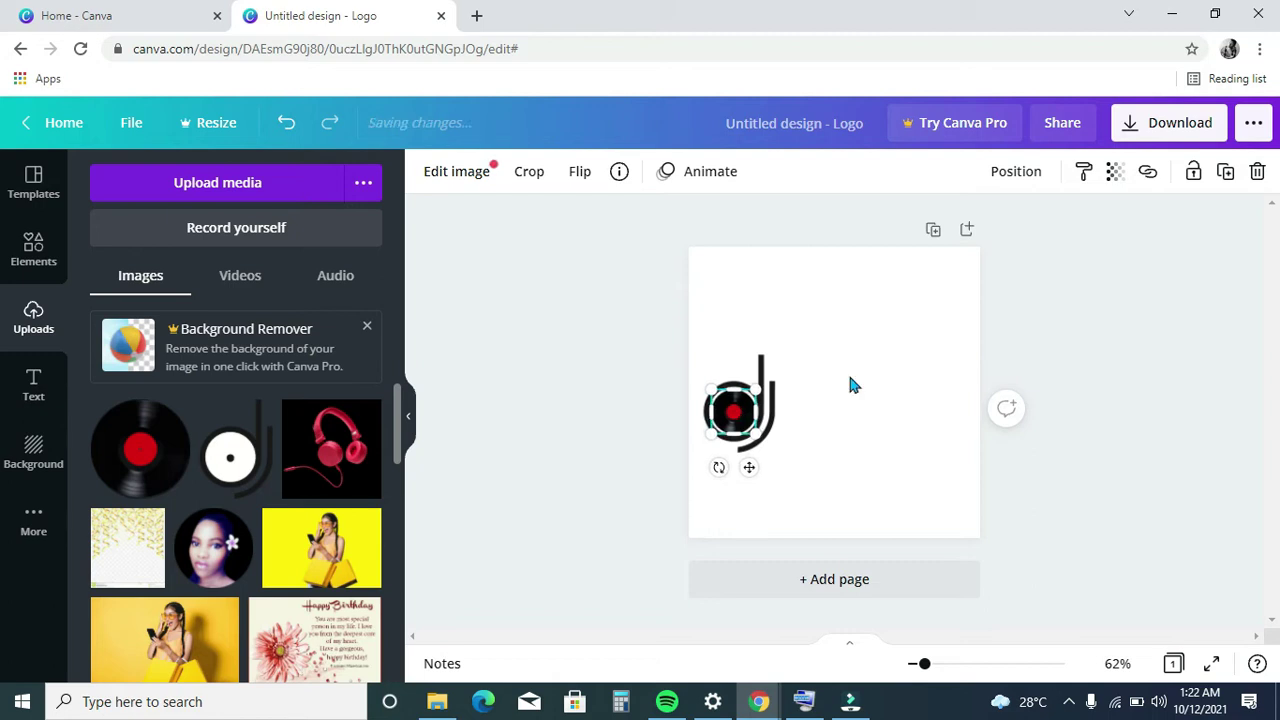
pyautogui.click(849, 382)
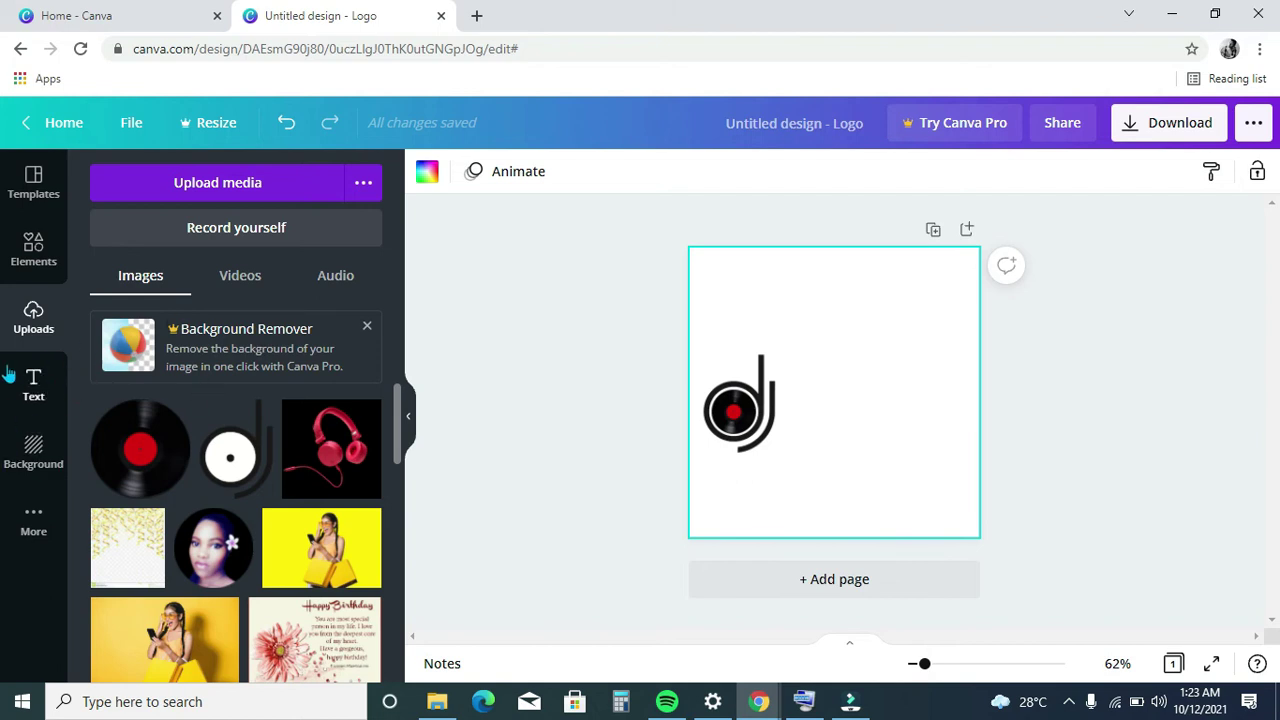
pyautogui.click(42, 390)
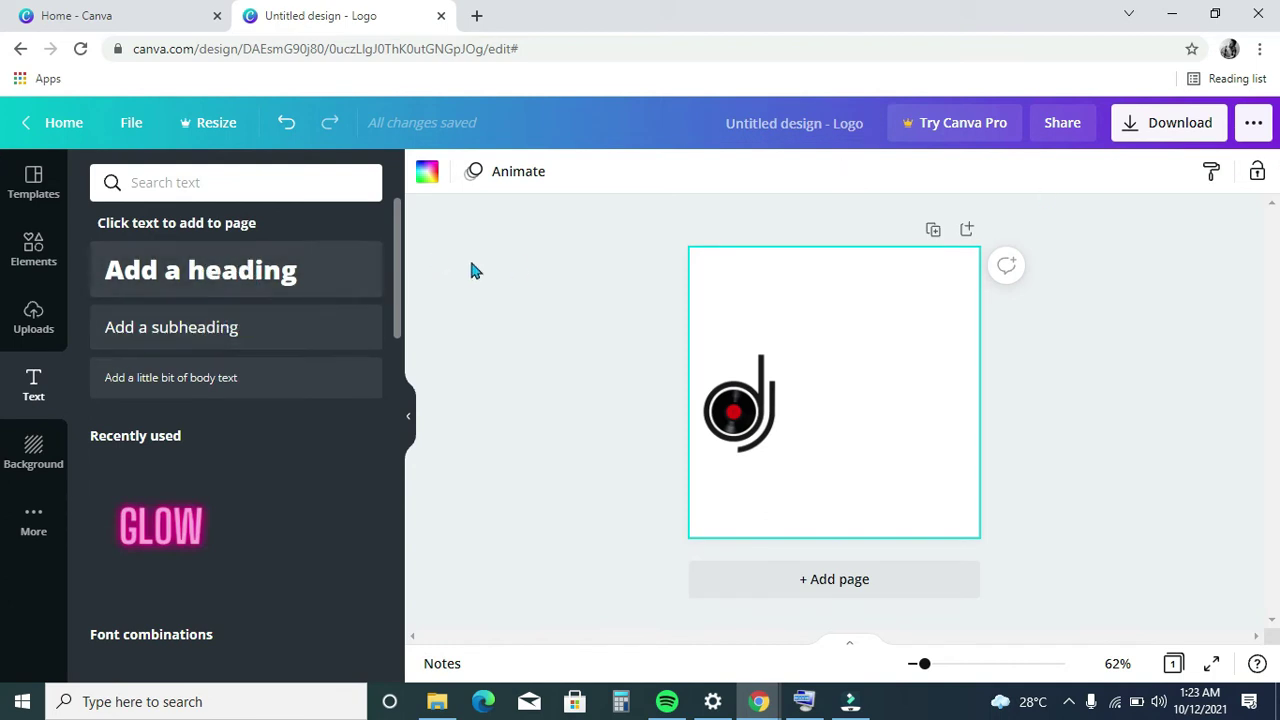
pyautogui.click(197, 272)
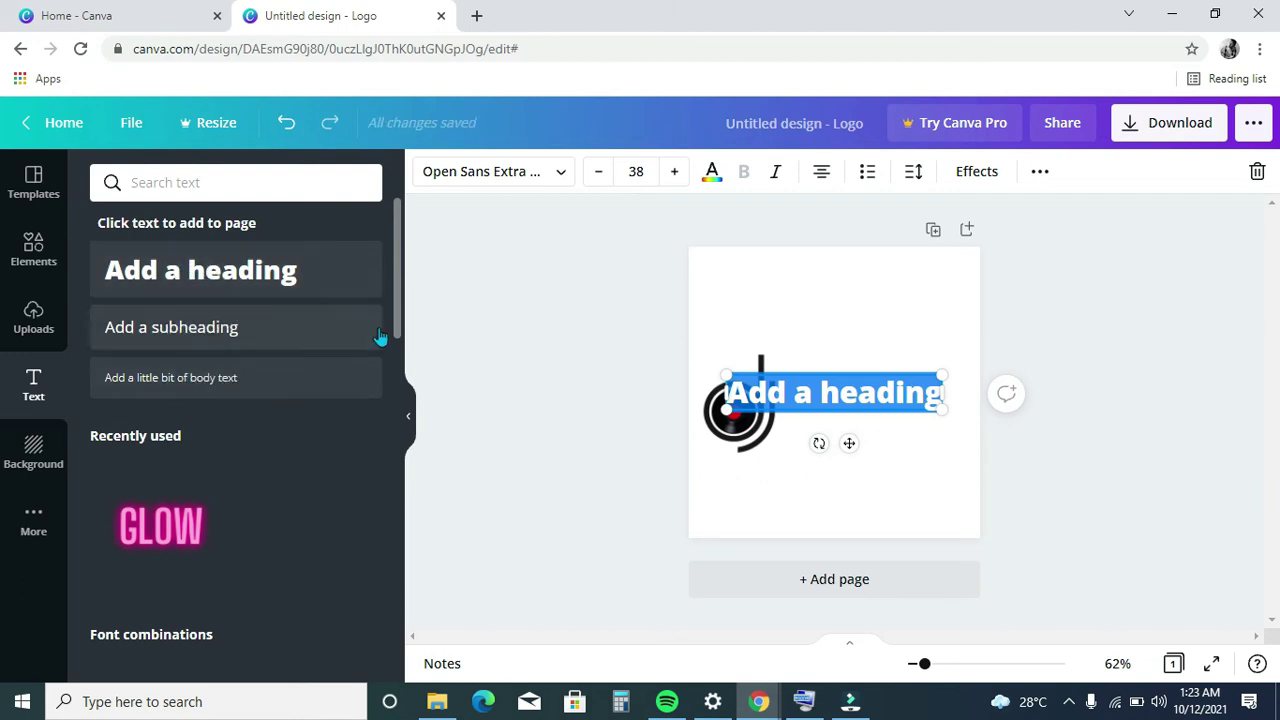
pyautogui.moveTo(197, 558)
pyautogui.moveTo(396, 284); pyautogui.dragTo(408, 404)
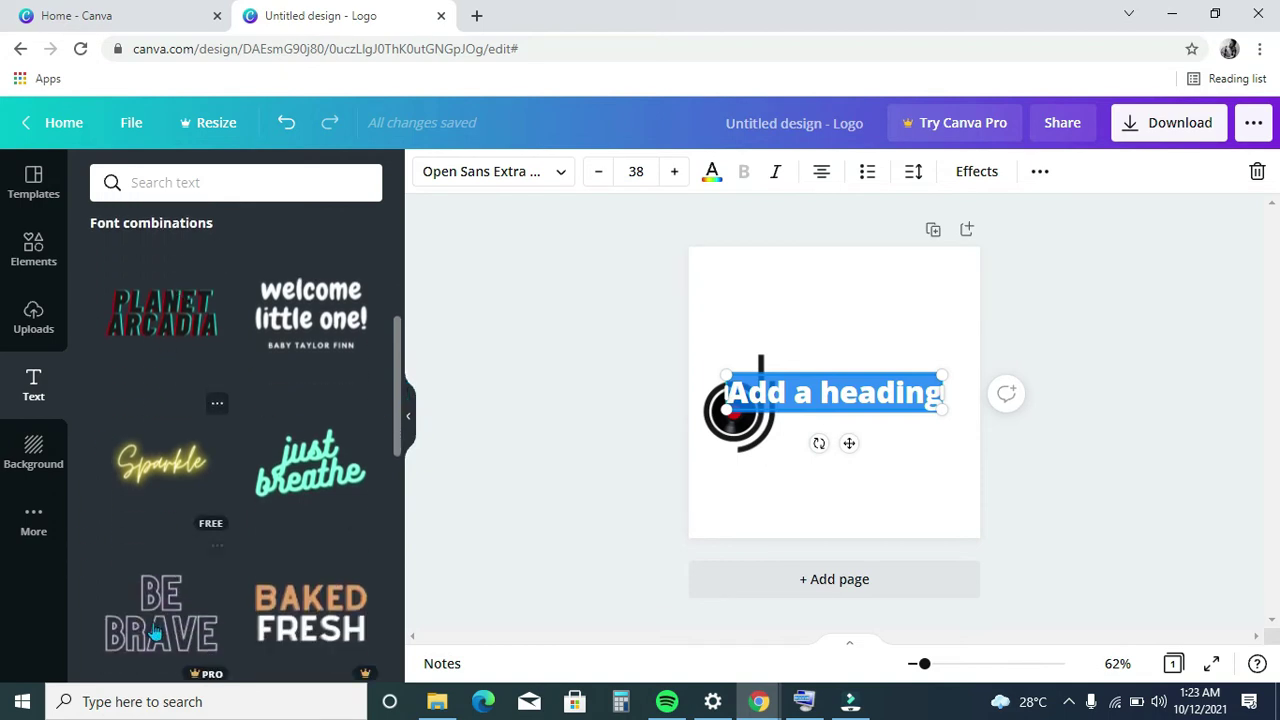
pyautogui.moveTo(397, 368); pyautogui.dragTo(674, 303)
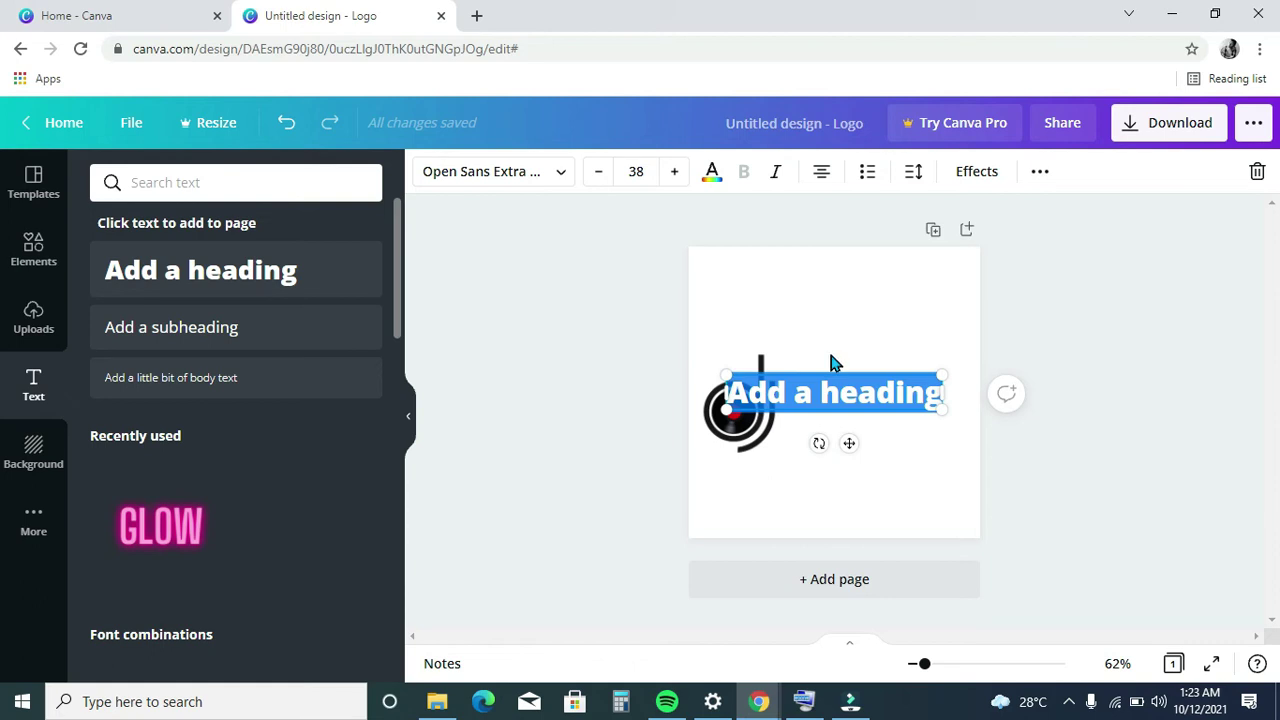
pyautogui.press('Delete')
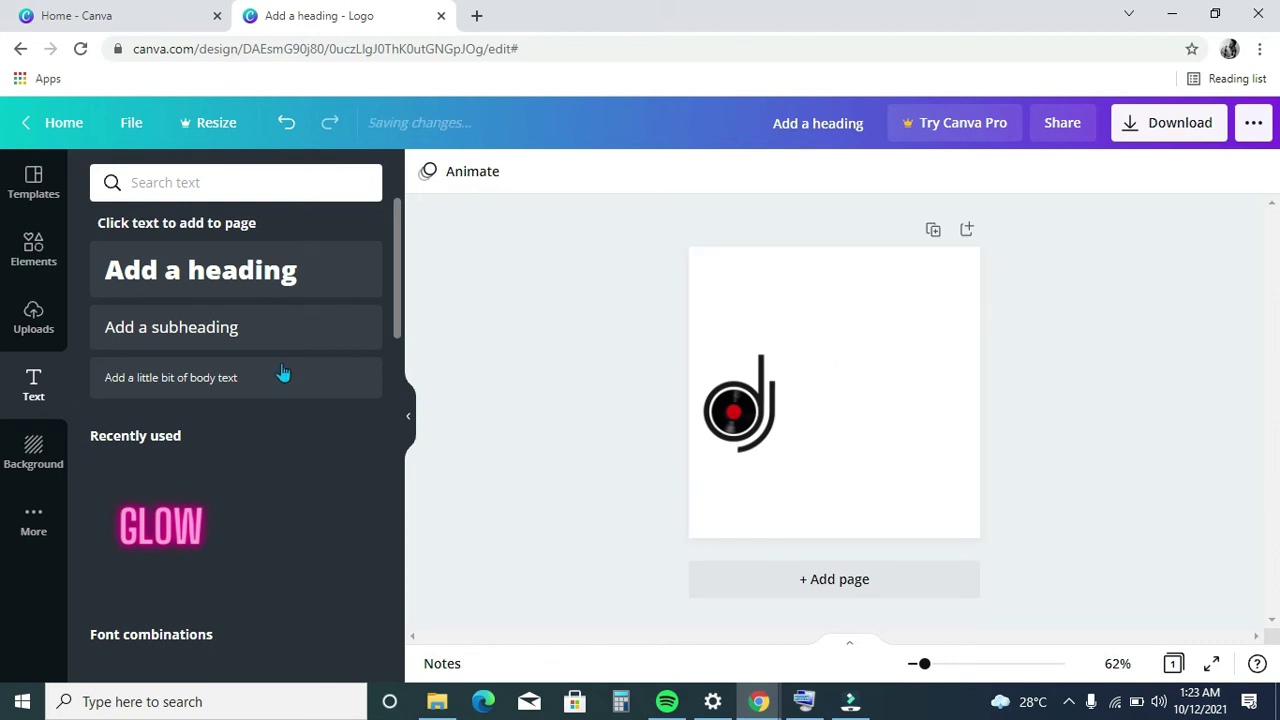
# - Add a heading to the page and clear its placeholder text
pyautogui.click(243, 267)
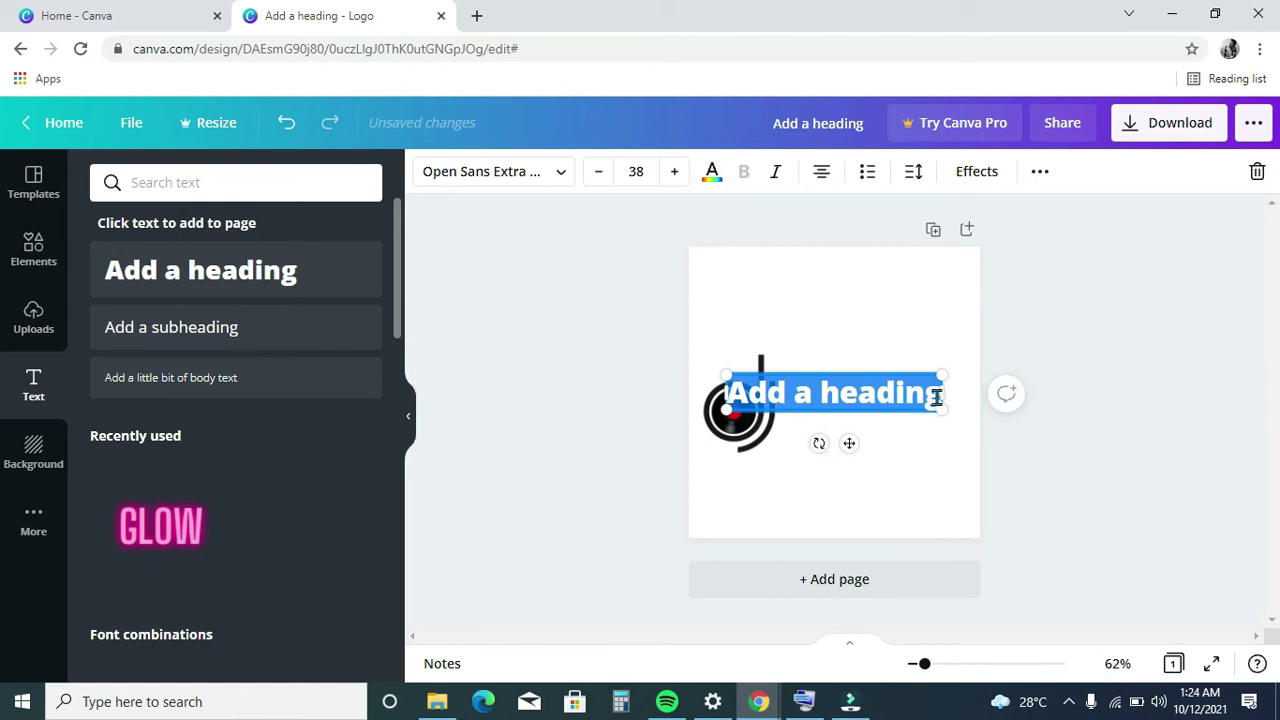
pyautogui.click(939, 393)
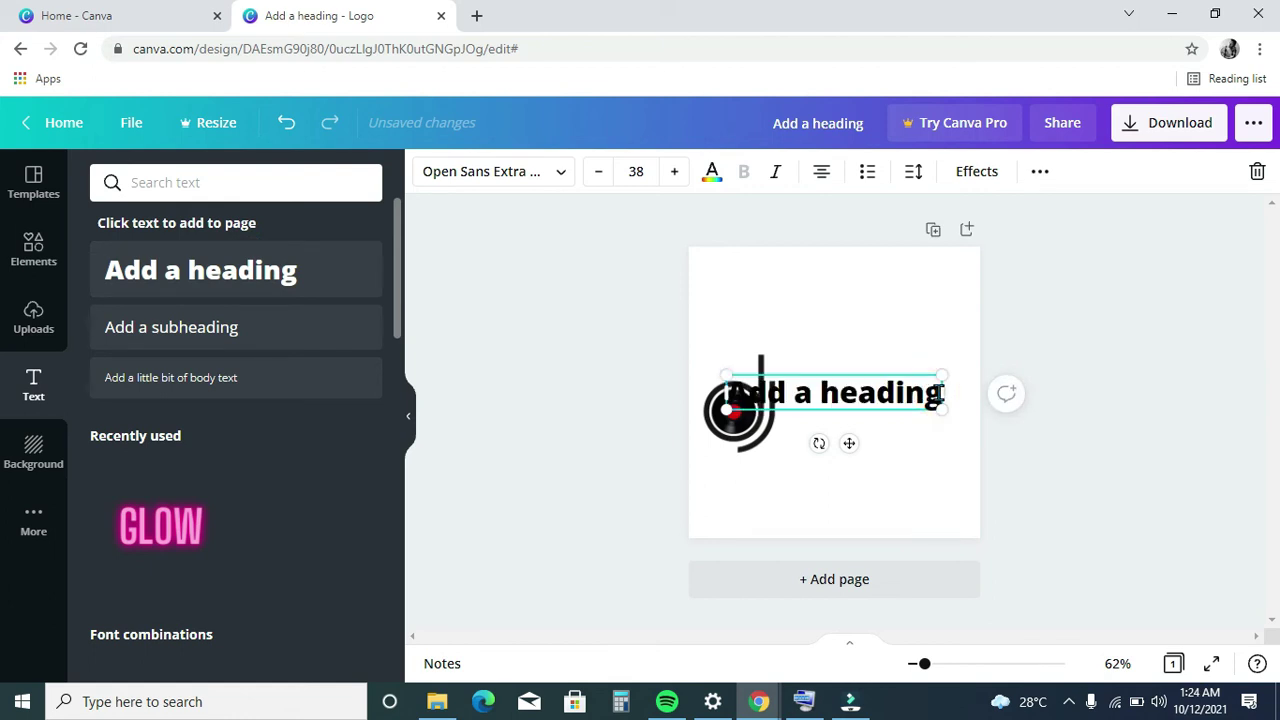
pyautogui.press('BackSpace')
pyautogui.press('BackSpace')
pyautogui.press('BackSpace')
pyautogui.press('BackSpace')
pyautogui.press('BackSpace')
pyautogui.press('BackSpace')
pyautogui.press('BackSpace')
pyautogui.press('BackSpace')
pyautogui.press('BackSpace')
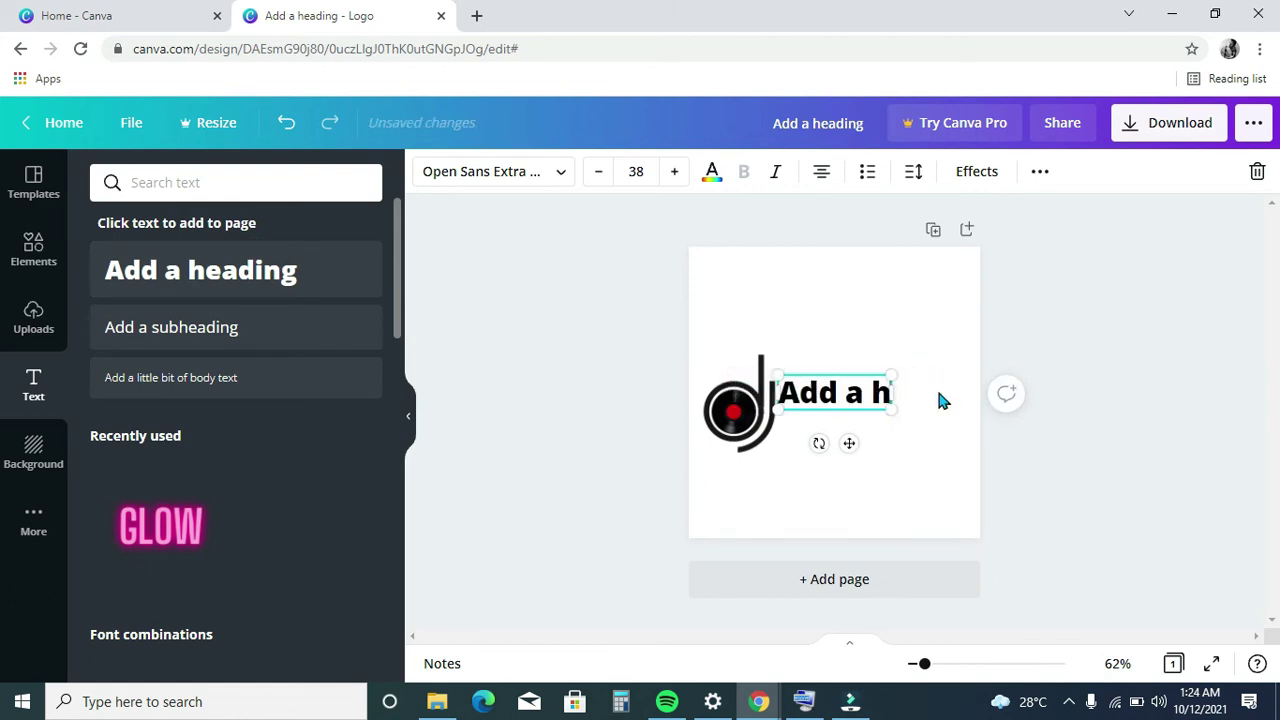
pyautogui.press('BackSpace')
pyautogui.press('BackSpace')
pyautogui.press('BackSpace')
pyautogui.press('BackSpace')
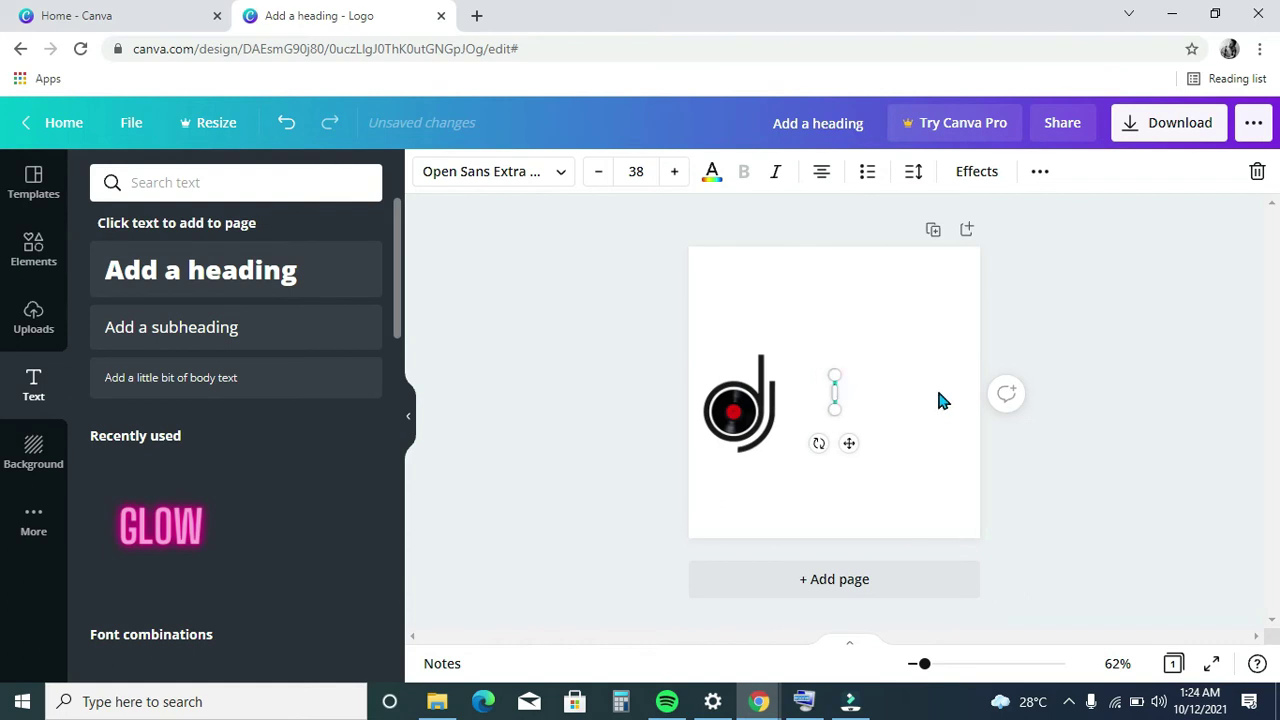
# - Enter "kayvibes" as the heading text, using the on-screen keyboard for the last letters, and minimise that keyboard
pyautogui.write('k')
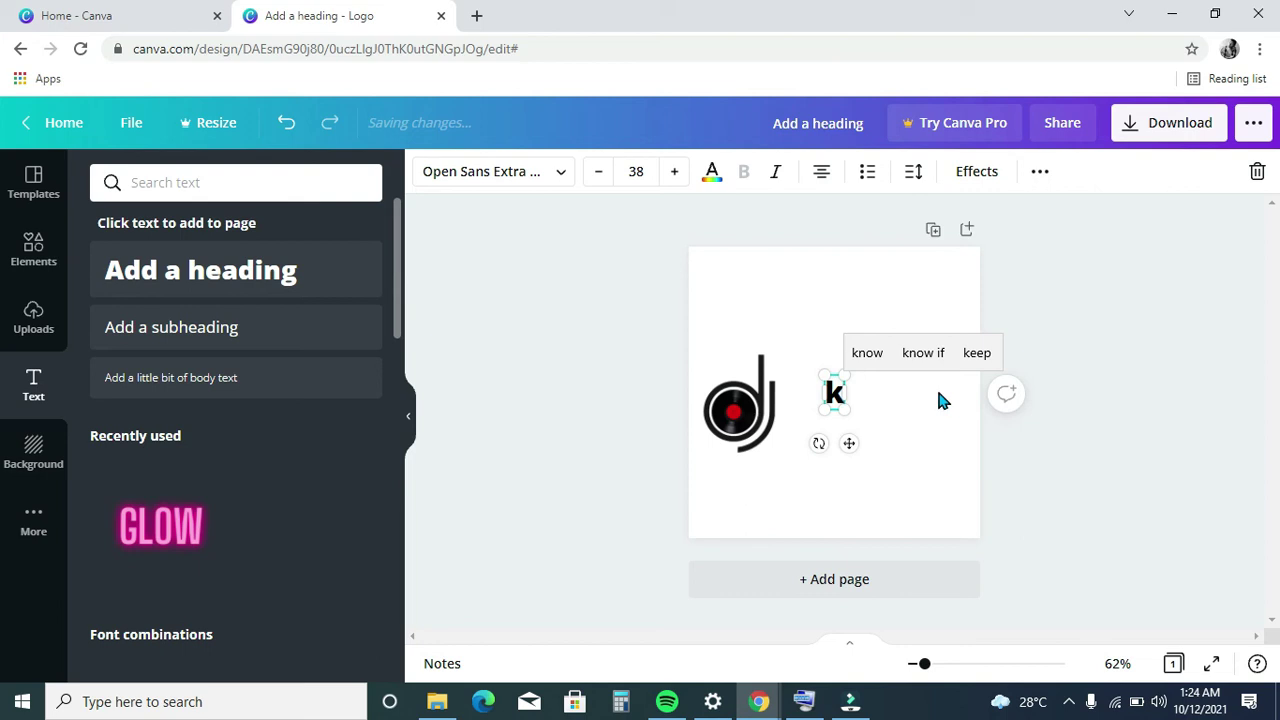
pyautogui.write('ay')
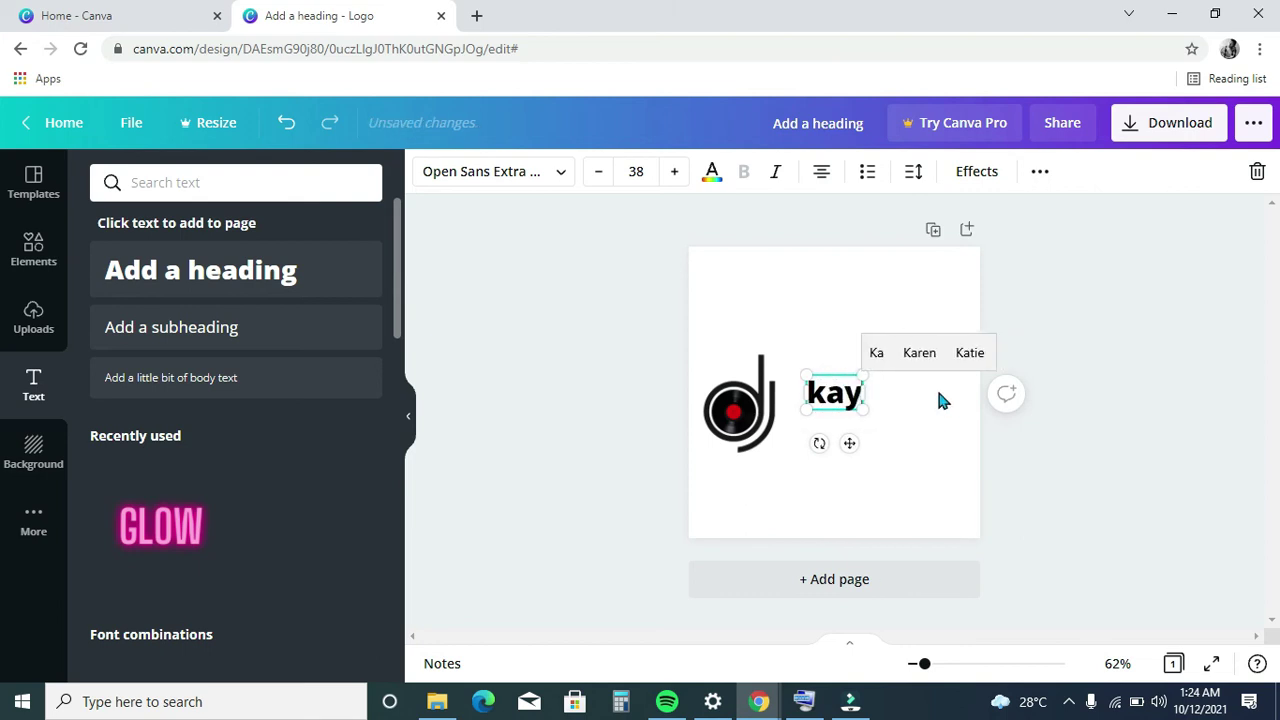
pyautogui.write('v')
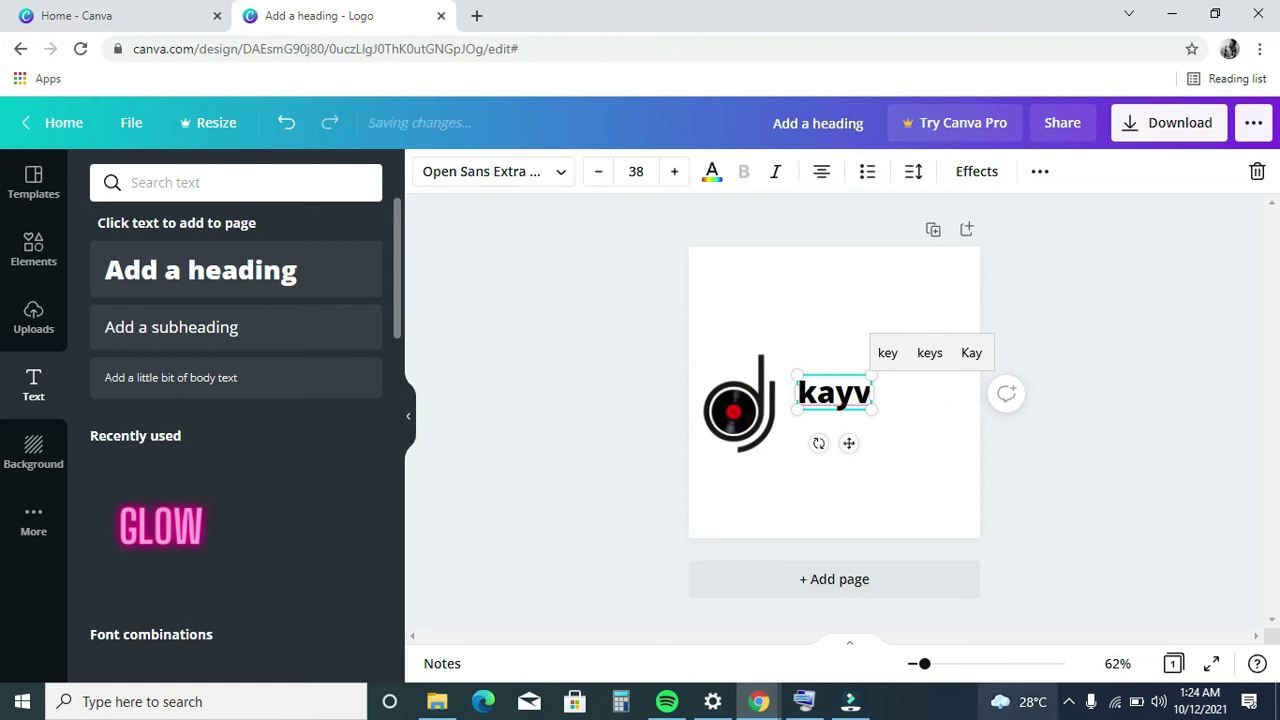
pyautogui.click(800, 706)
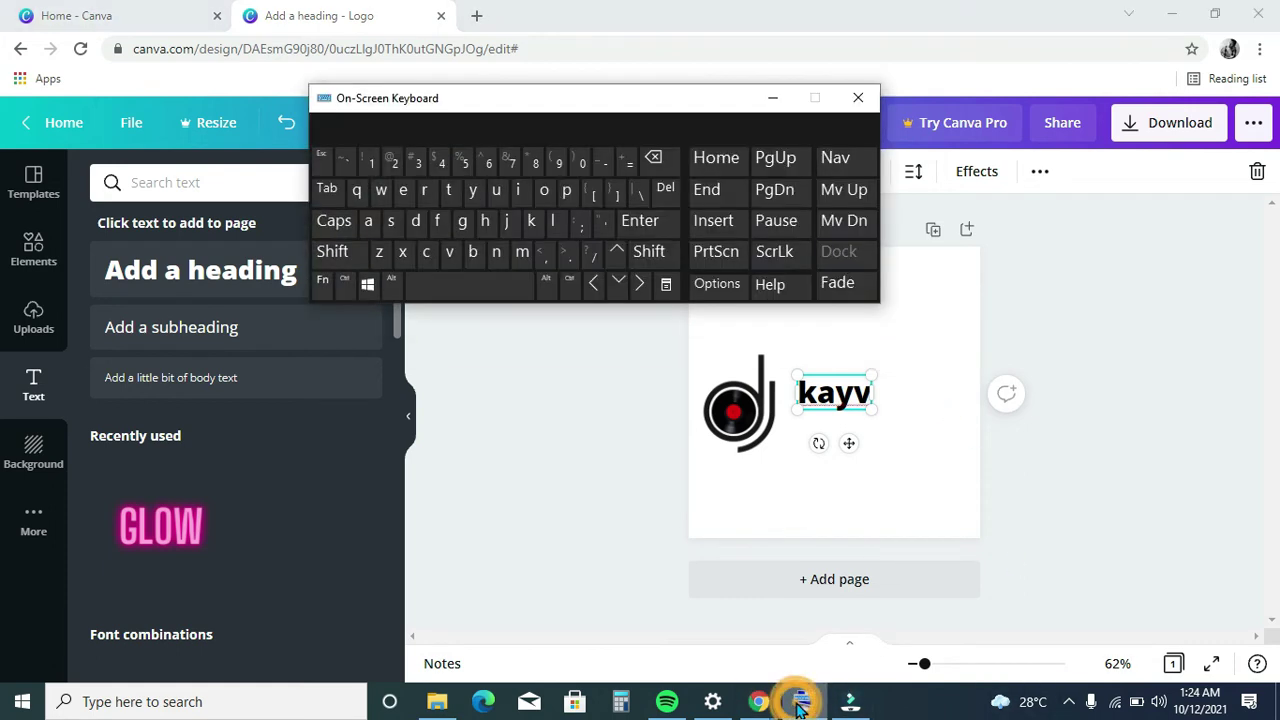
pyautogui.click(864, 394)
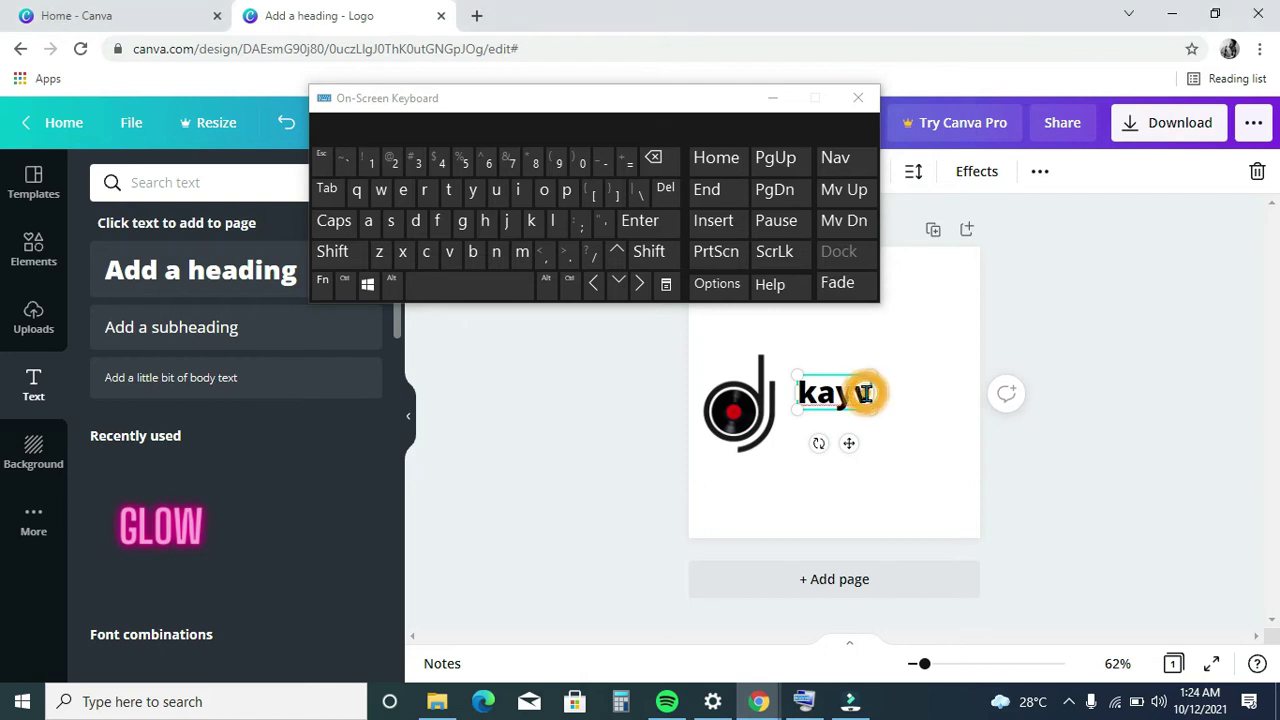
pyautogui.click(520, 196)
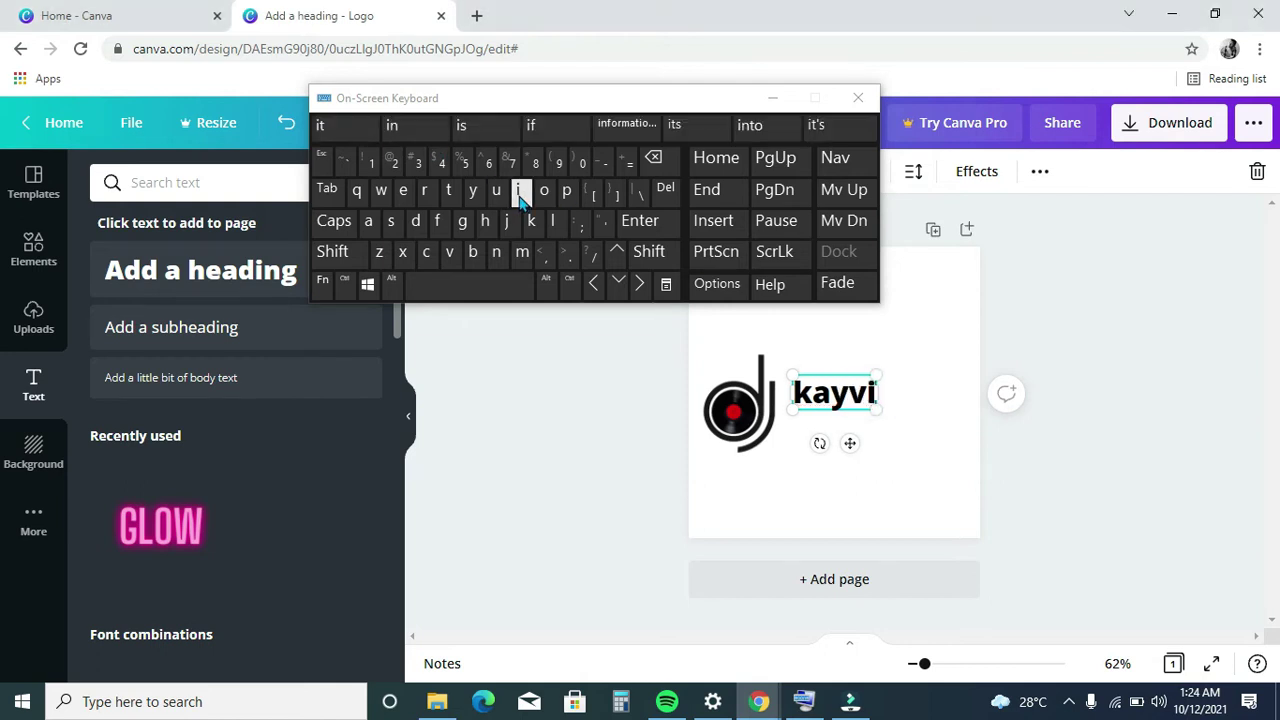
pyautogui.click(472, 256)
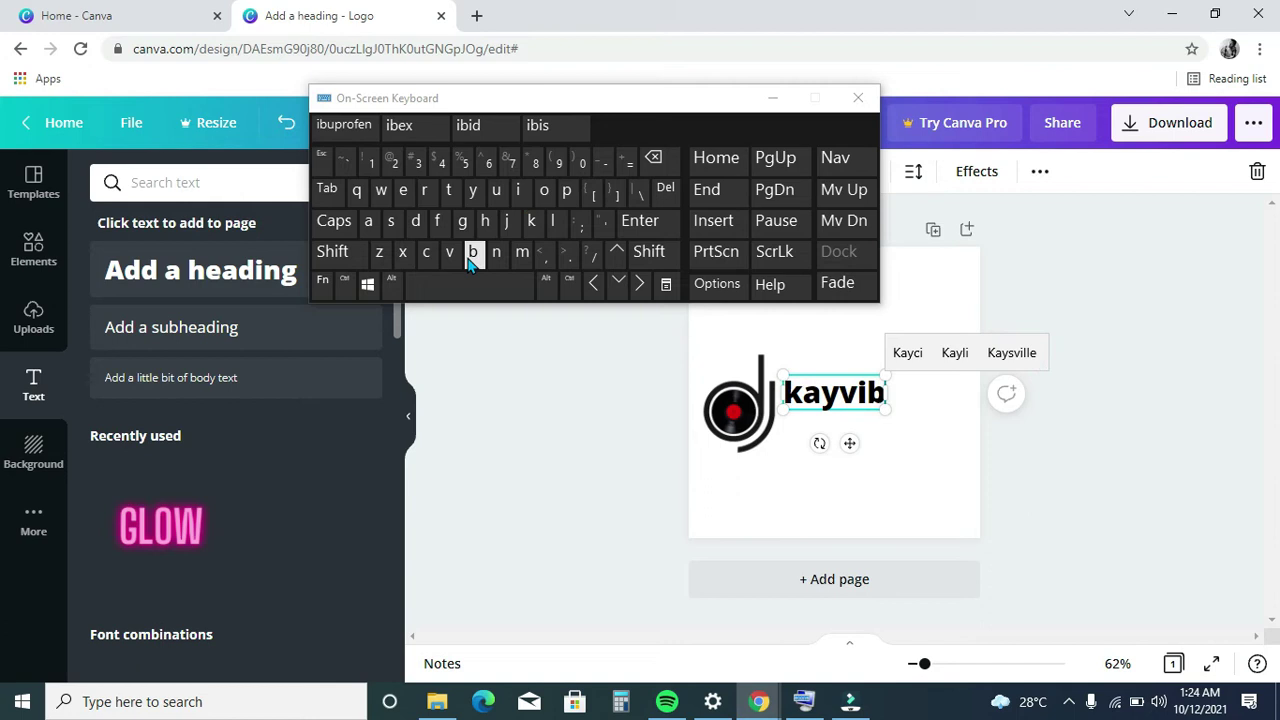
pyautogui.click(403, 192)
pyautogui.click(390, 224)
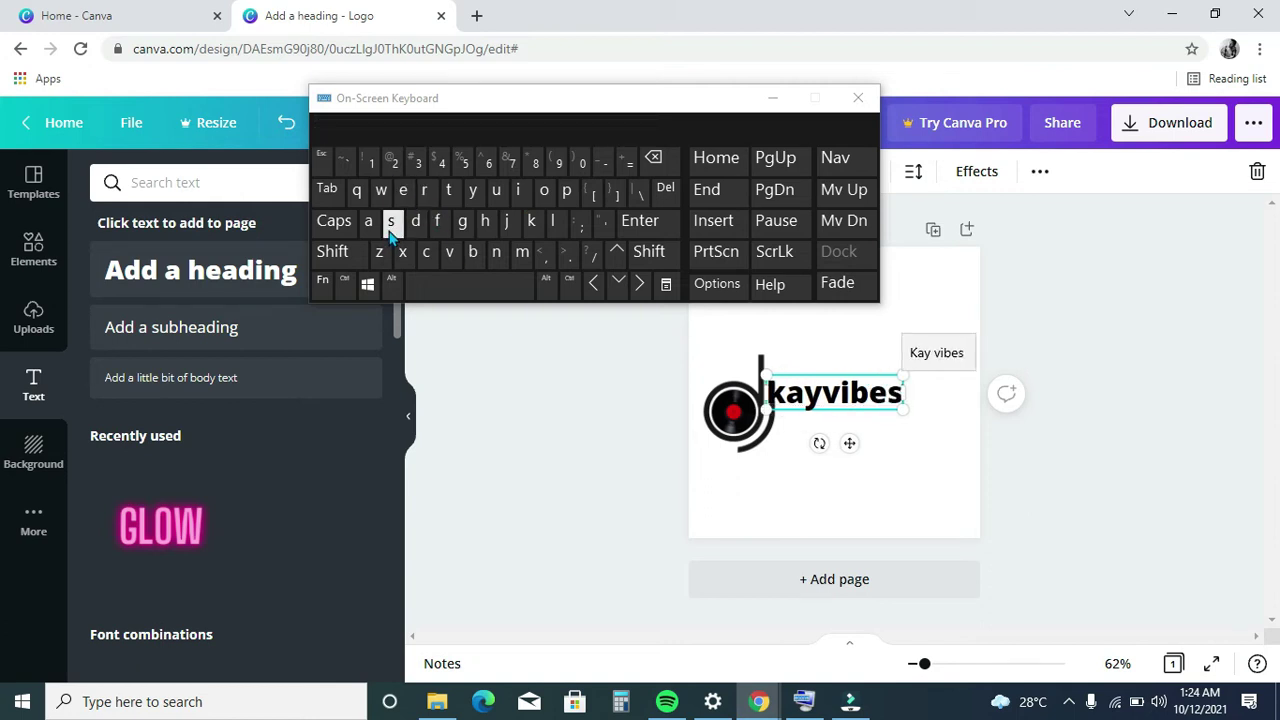
pyautogui.click(773, 103)
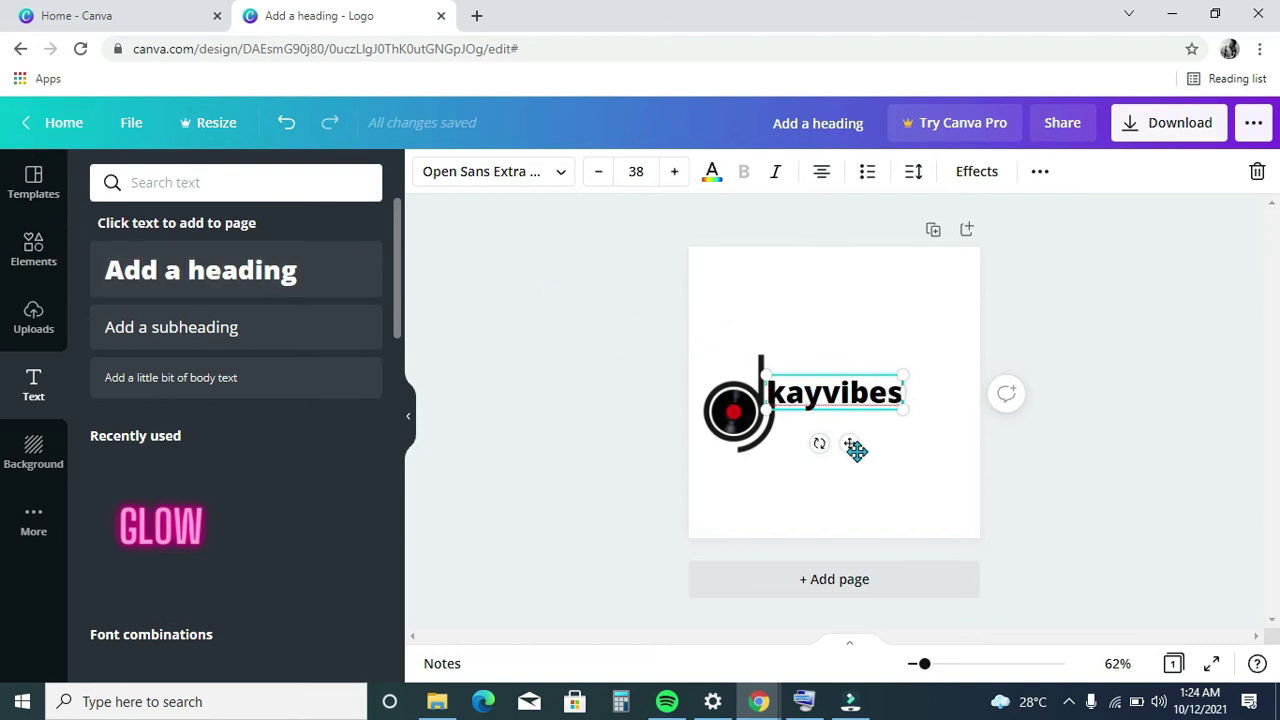
# - Move the kayvibes heading to the right of the dj logo at its mid-height and set the text alignment to justified
pyautogui.moveTo(848, 443); pyautogui.dragTo(879, 458)
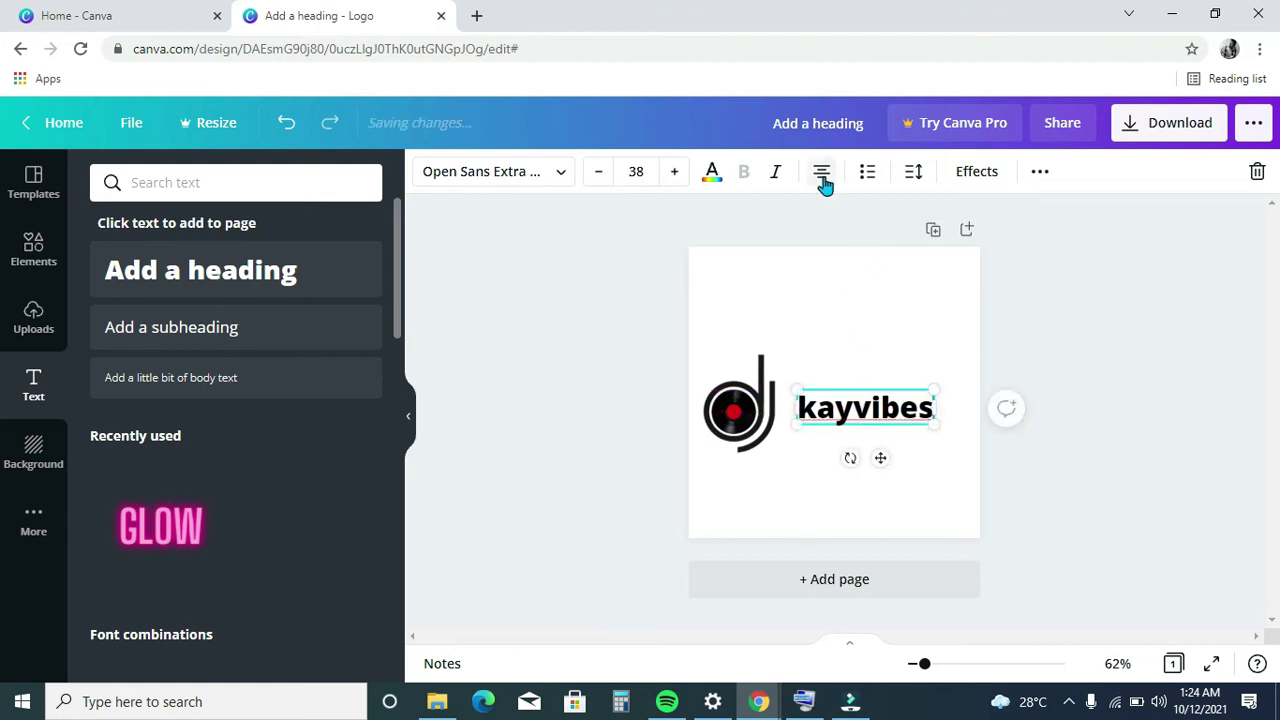
pyautogui.click(822, 176)
pyautogui.click(822, 176)
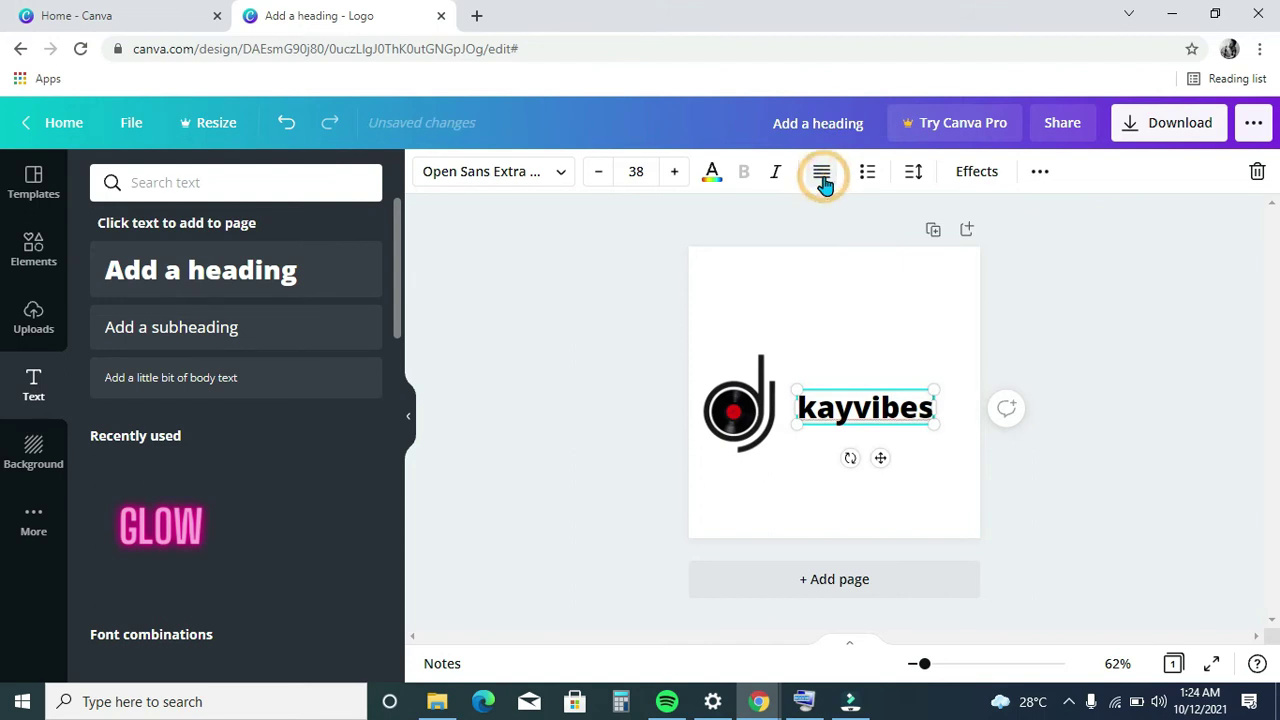
pyautogui.click(822, 176)
pyautogui.click(822, 176)
pyautogui.click(822, 176)
pyautogui.click(824, 178)
pyautogui.click(824, 178)
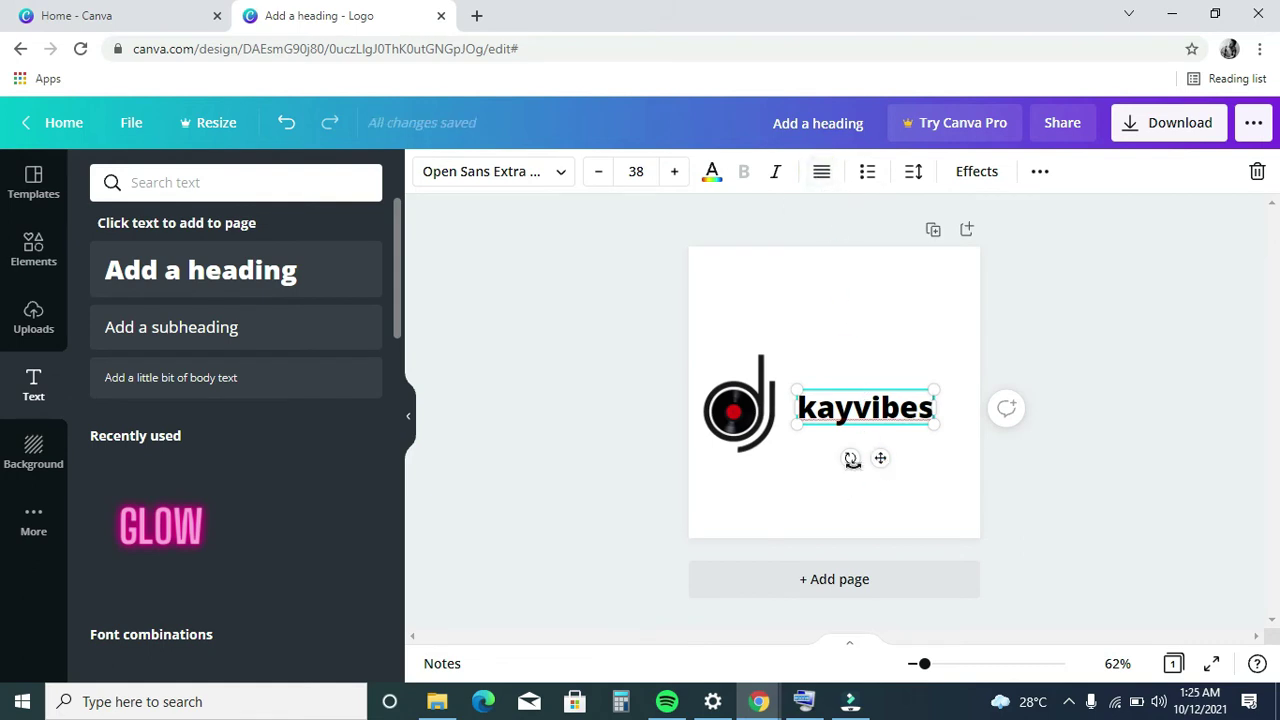
pyautogui.moveTo(880, 458); pyautogui.dragTo(879, 455)
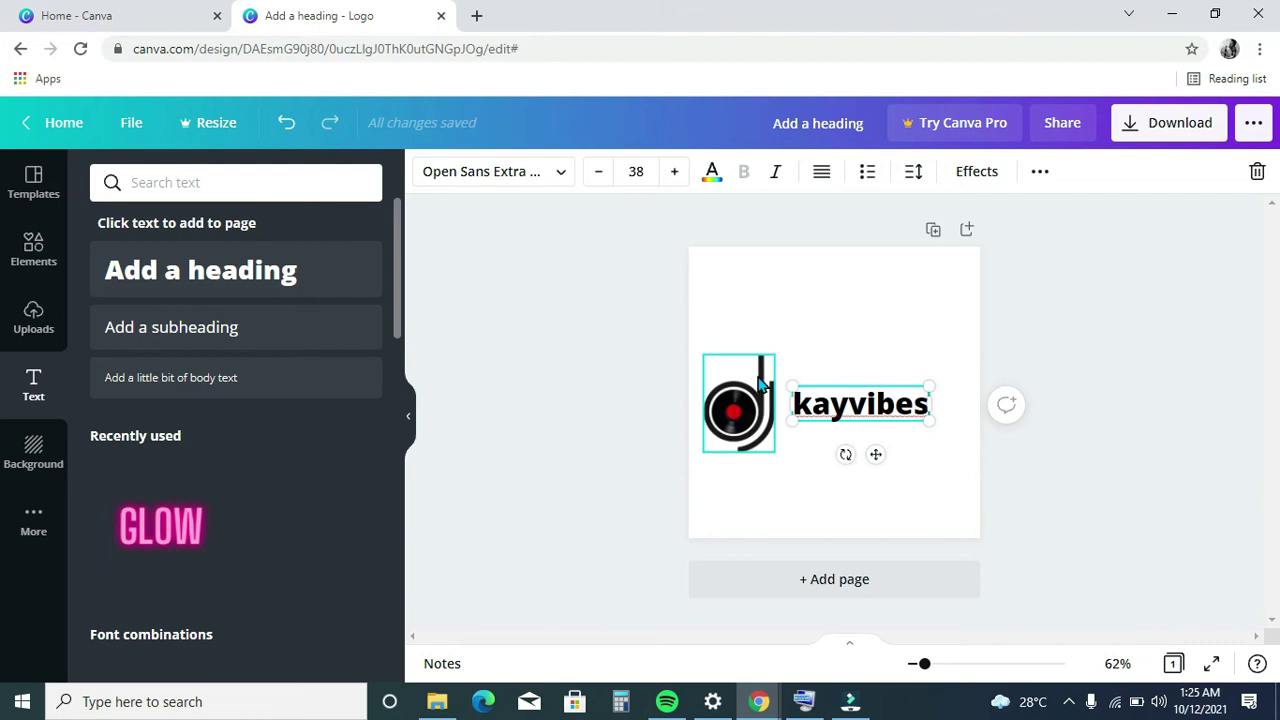
# - Move the dj logo right, close against the kayvibes heading, and re-centre the vinyl record within its ring
pyautogui.moveTo(760, 383); pyautogui.dragTo(769, 376)
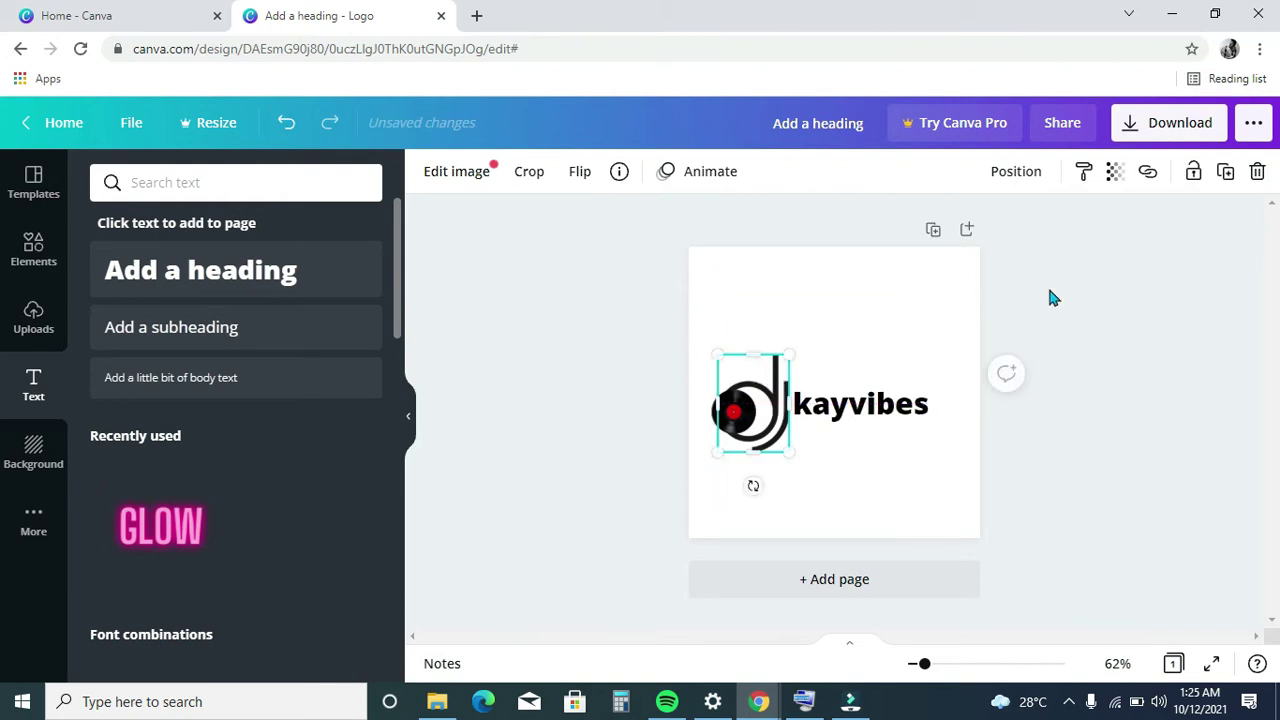
pyautogui.click(1117, 275)
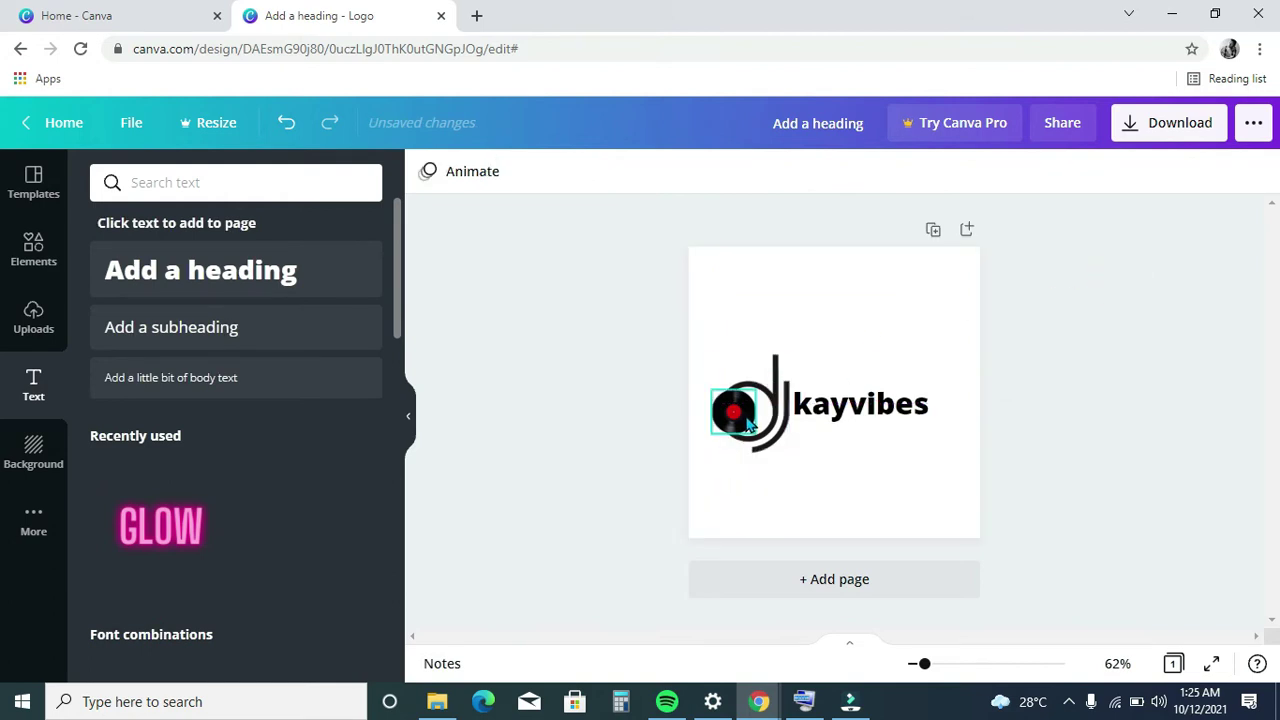
pyautogui.click(748, 424)
pyautogui.moveTo(748, 424); pyautogui.dragTo(747, 424)
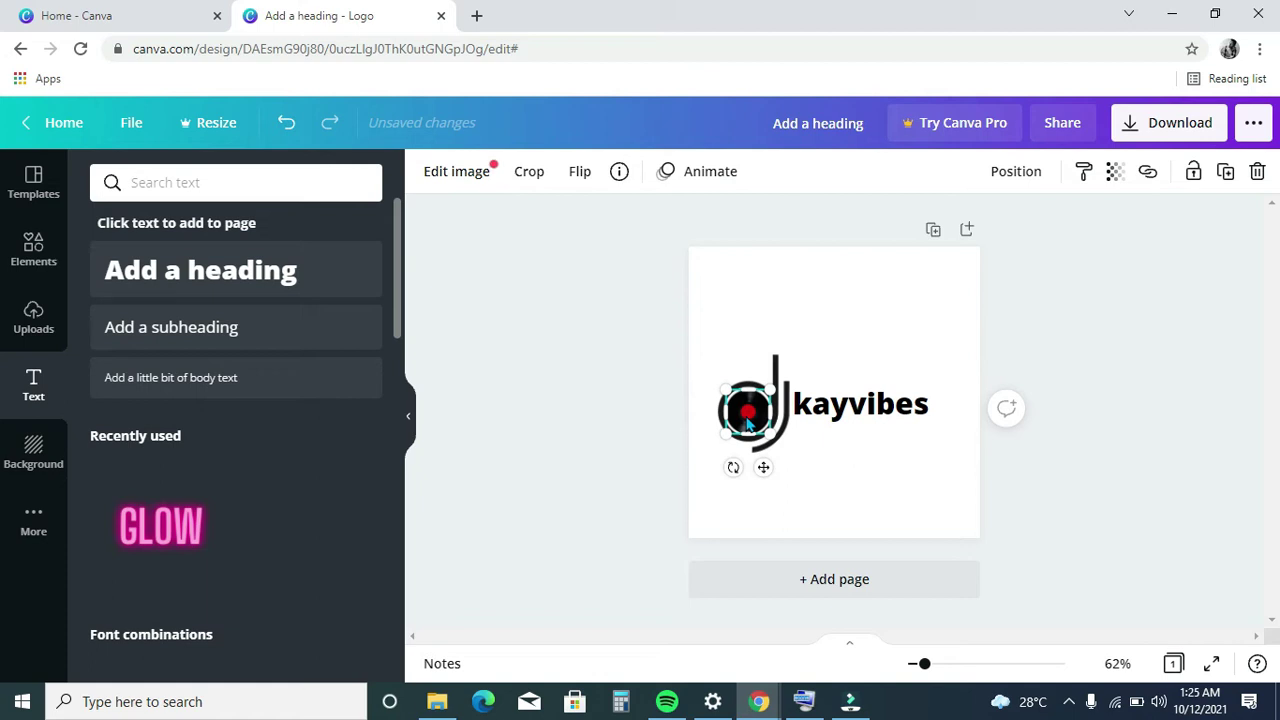
pyautogui.click(917, 298)
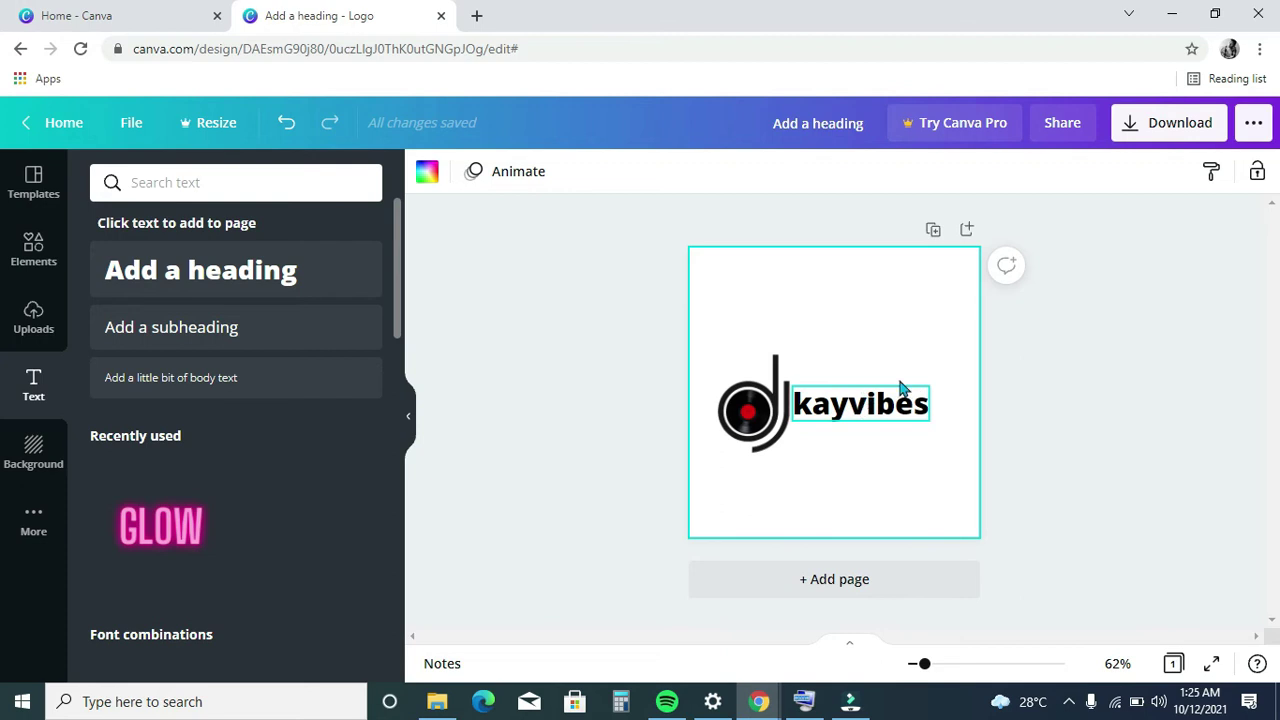
# - Try the fonts Homemade Apple, Alice and Bangers on the kayvibes heading, and set it to Archivo Black
pyautogui.click(843, 418)
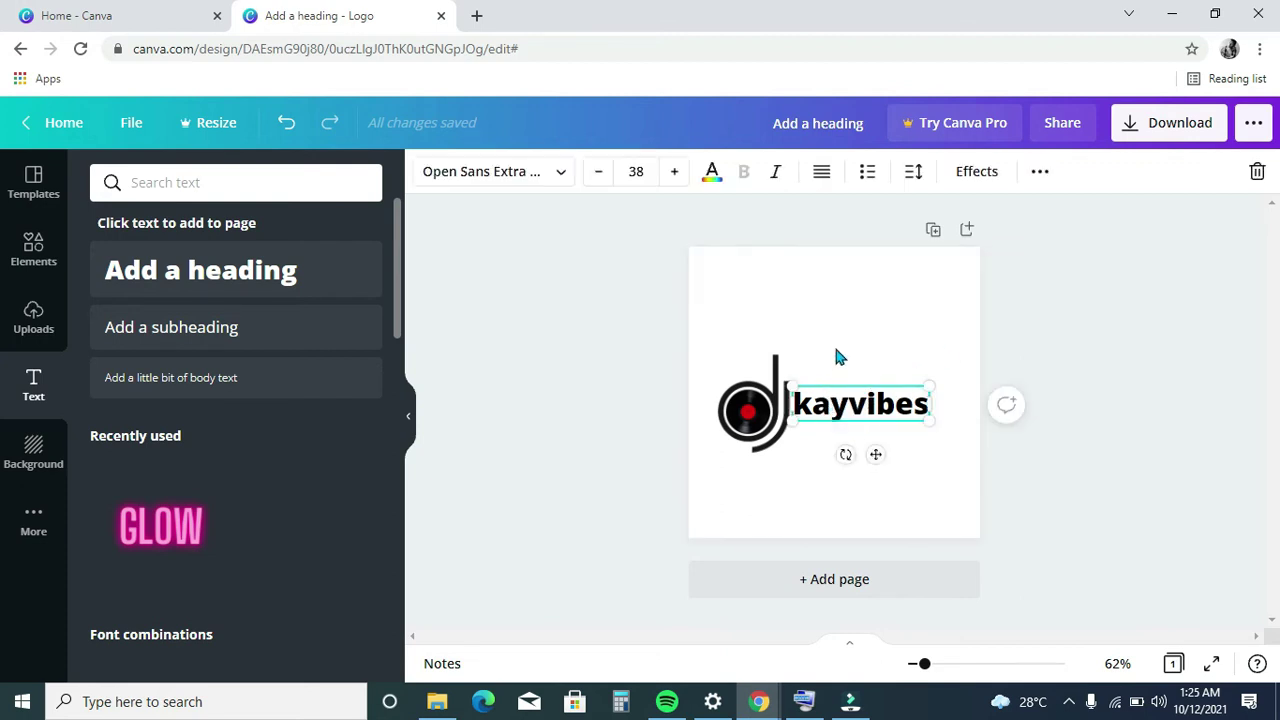
pyautogui.click(560, 174)
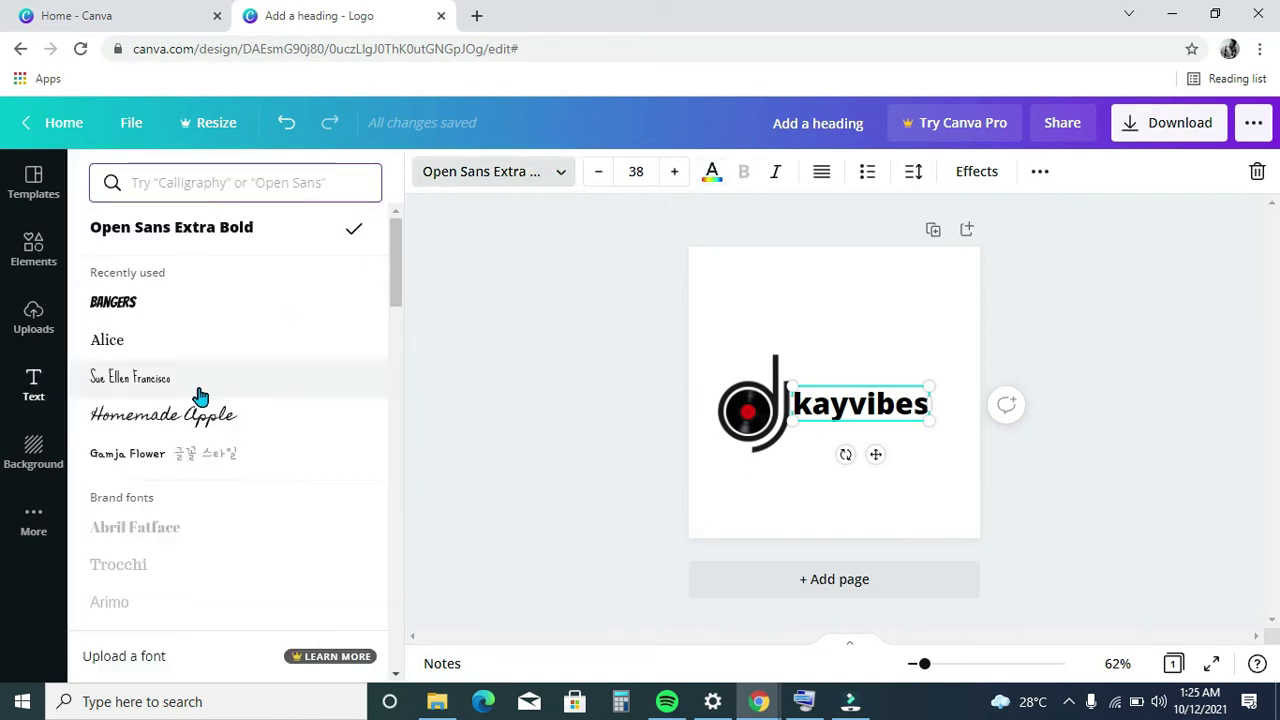
pyautogui.click(175, 428)
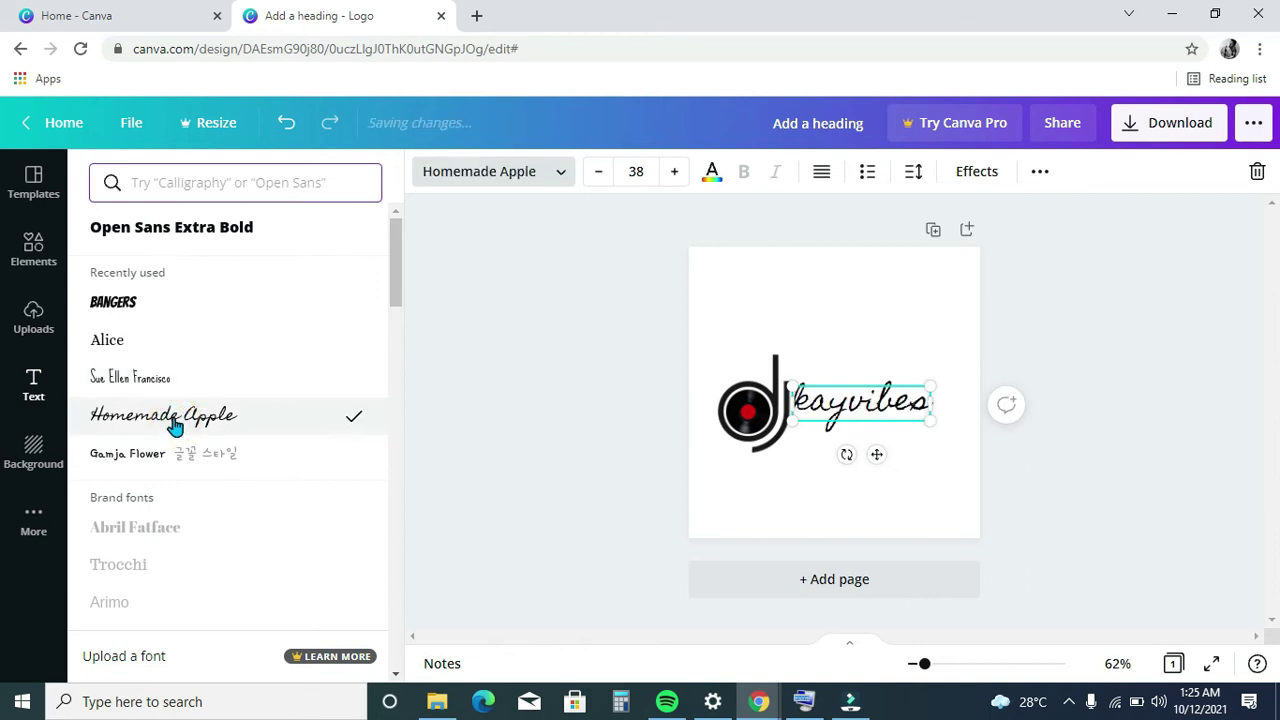
pyautogui.click(128, 345)
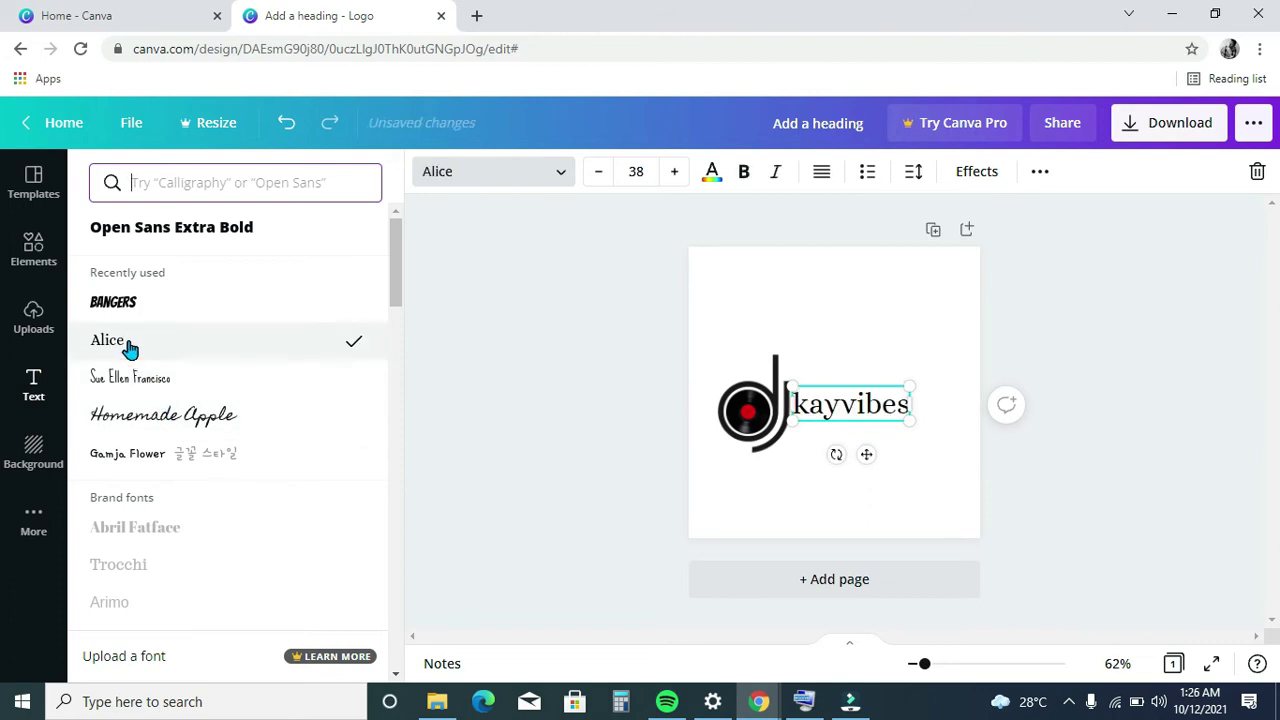
pyautogui.click(119, 307)
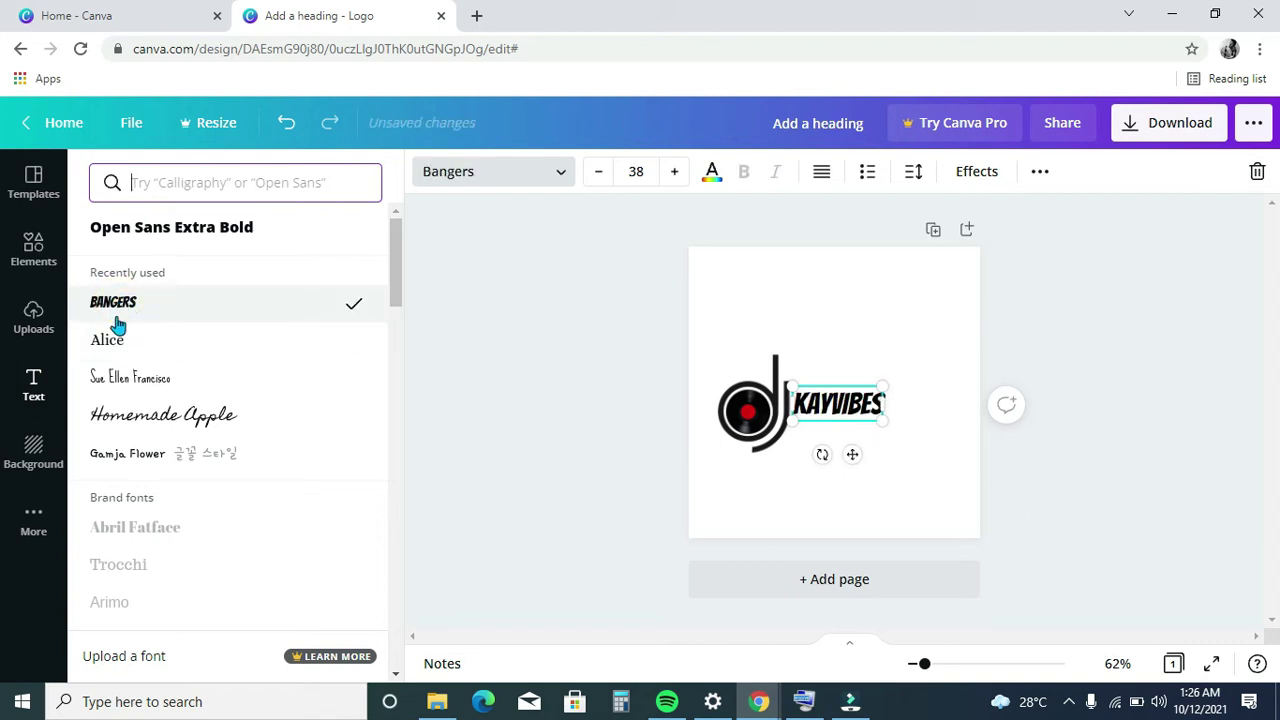
pyautogui.moveTo(397, 249); pyautogui.dragTo(394, 336)
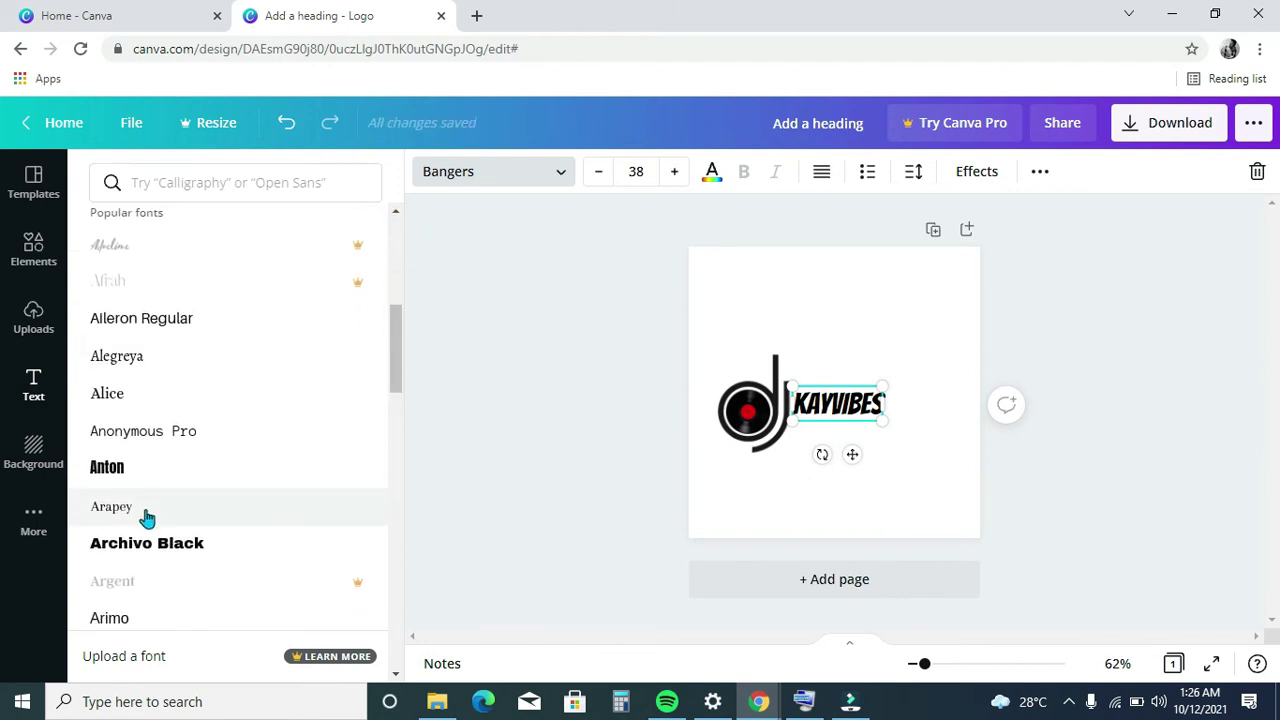
pyautogui.click(148, 544)
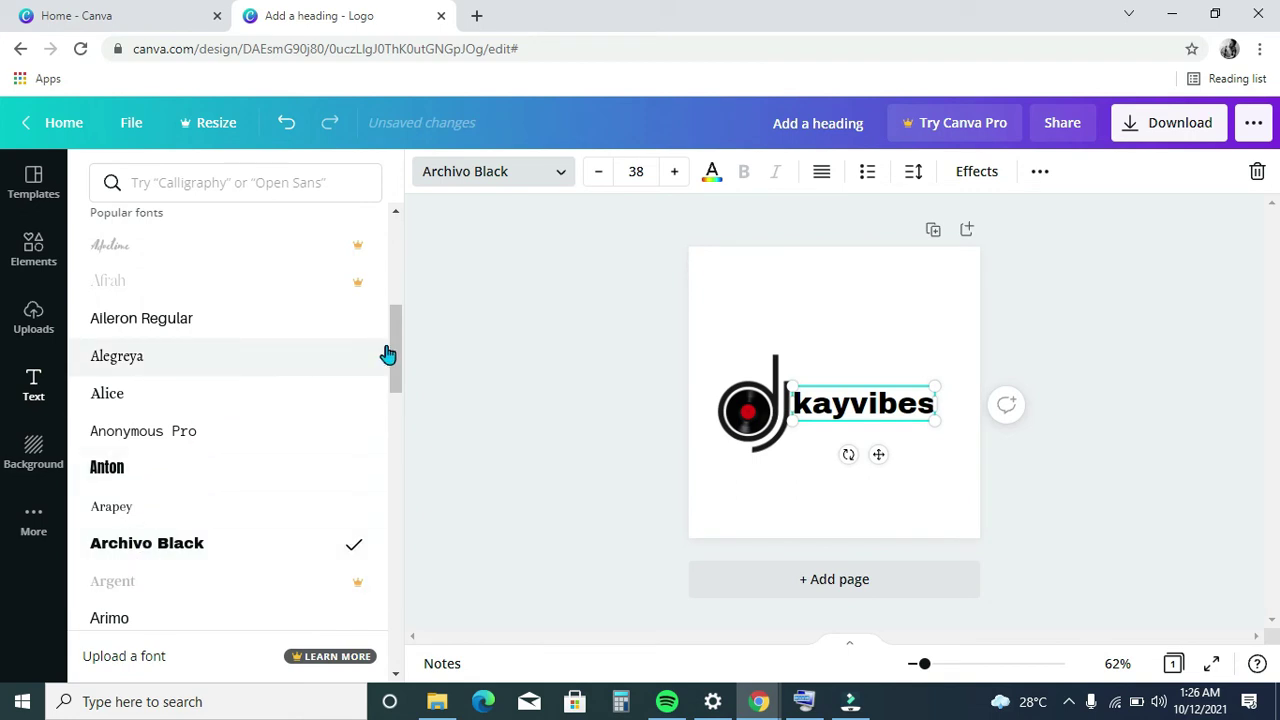
# - Try the fonts Gagalin, Horizon and League Spartan on the kayvibes heading, and set it to Gagalin
pyautogui.scroll(-1, 397, 373)
pyautogui.moveTo(395, 373); pyautogui.dragTo(383, 494)
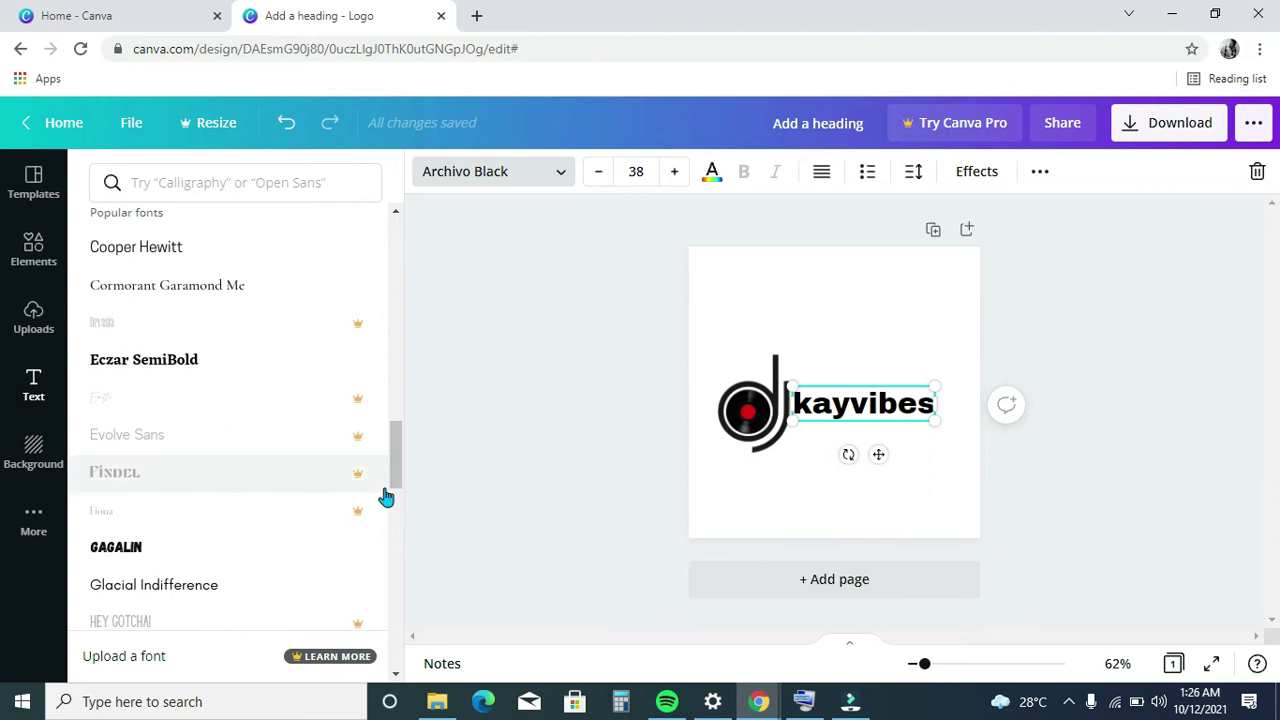
pyautogui.click(113, 552)
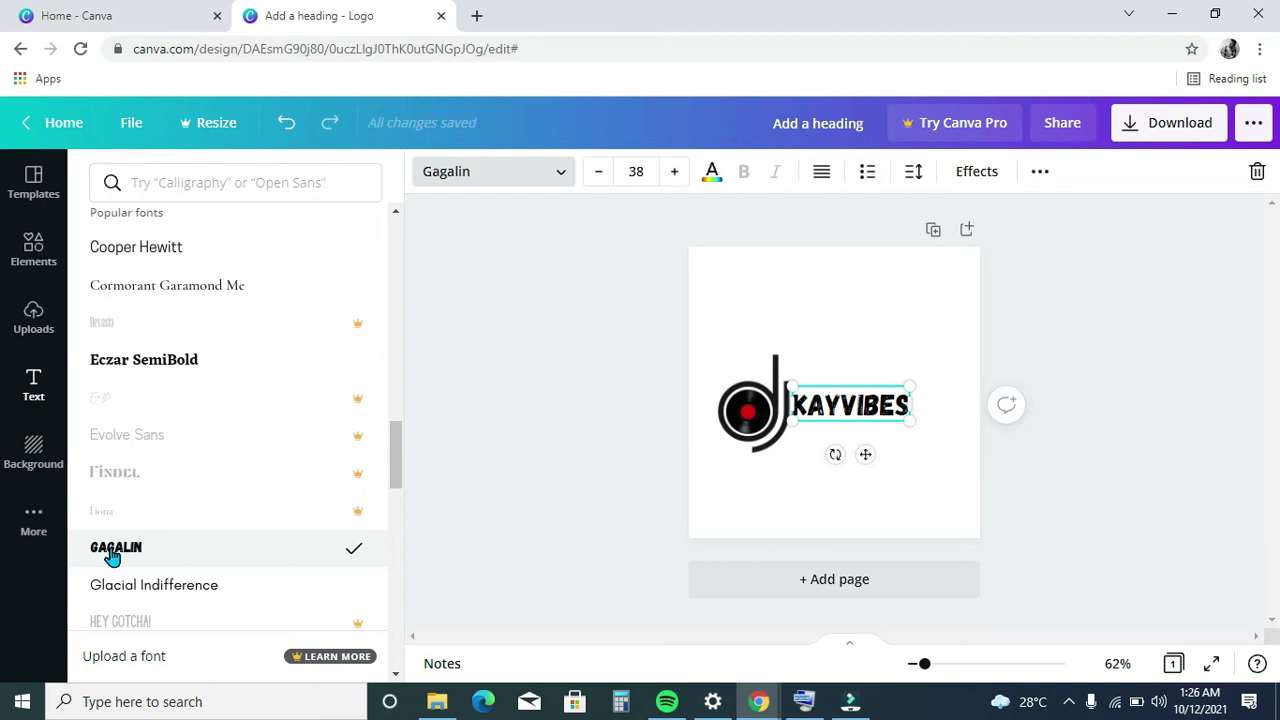
pyautogui.moveTo(393, 437); pyautogui.dragTo(397, 471)
pyautogui.click(110, 460)
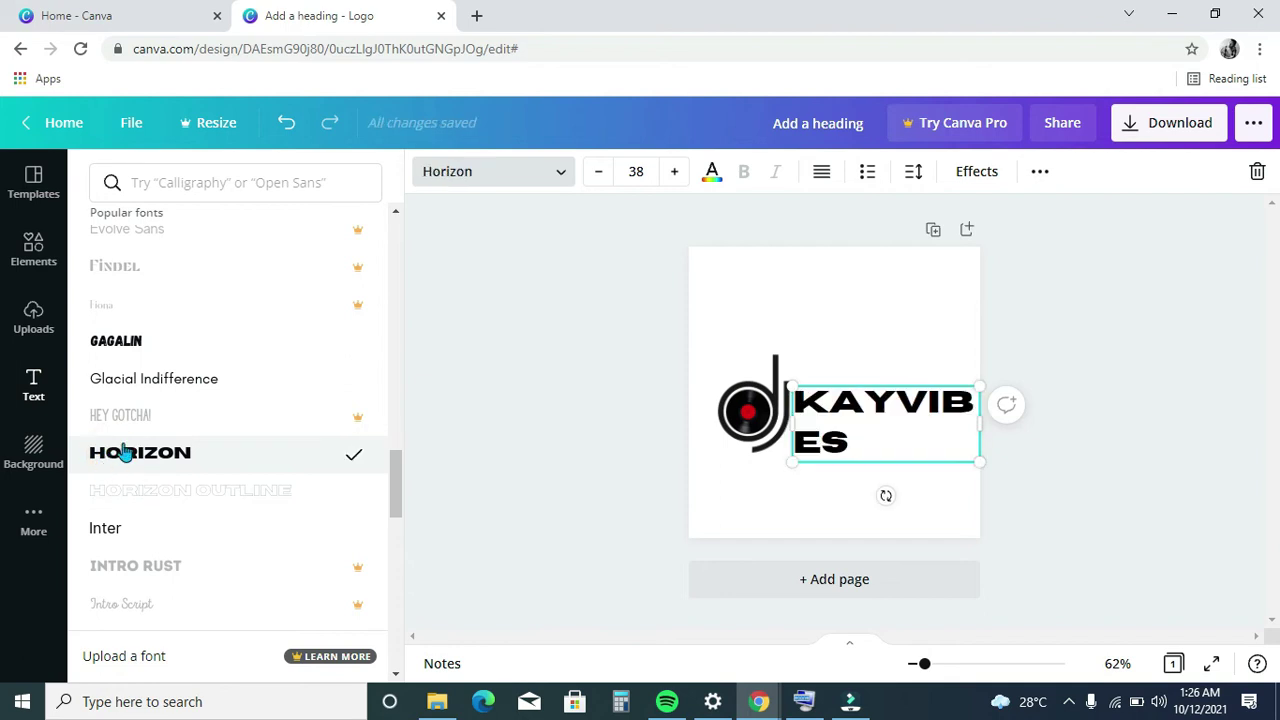
pyautogui.moveTo(392, 478); pyautogui.dragTo(394, 512)
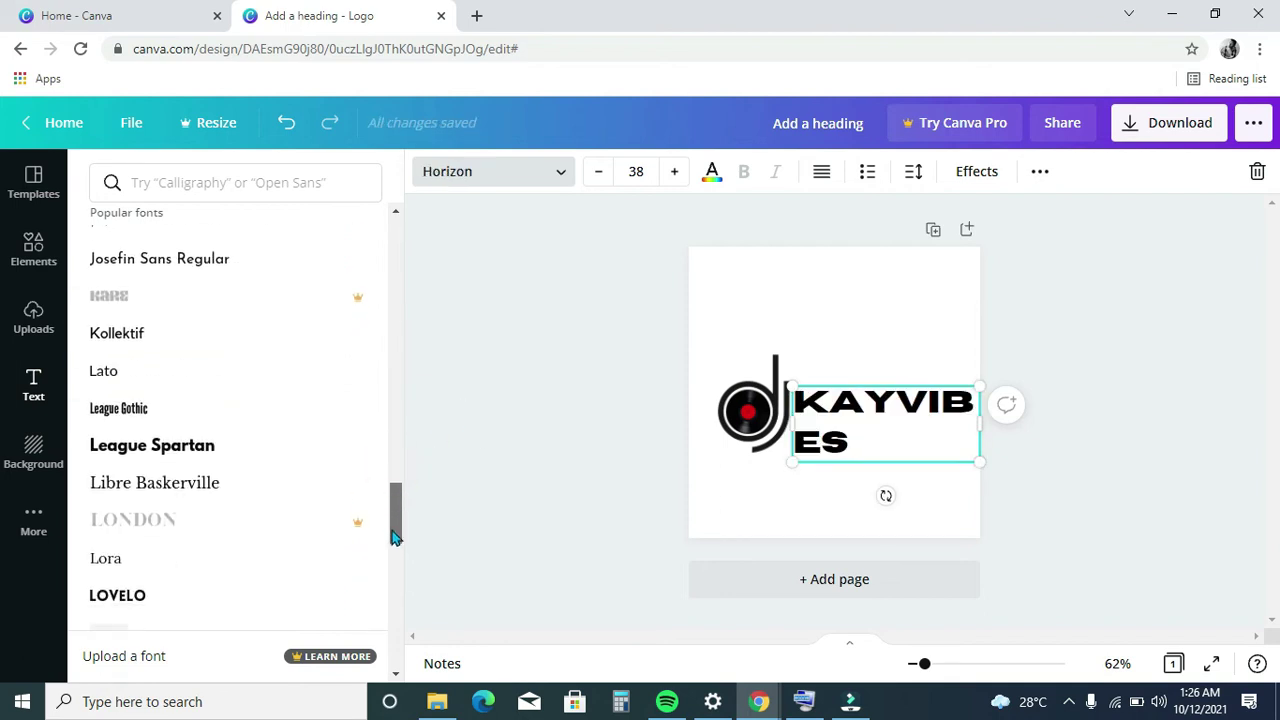
pyautogui.click(133, 452)
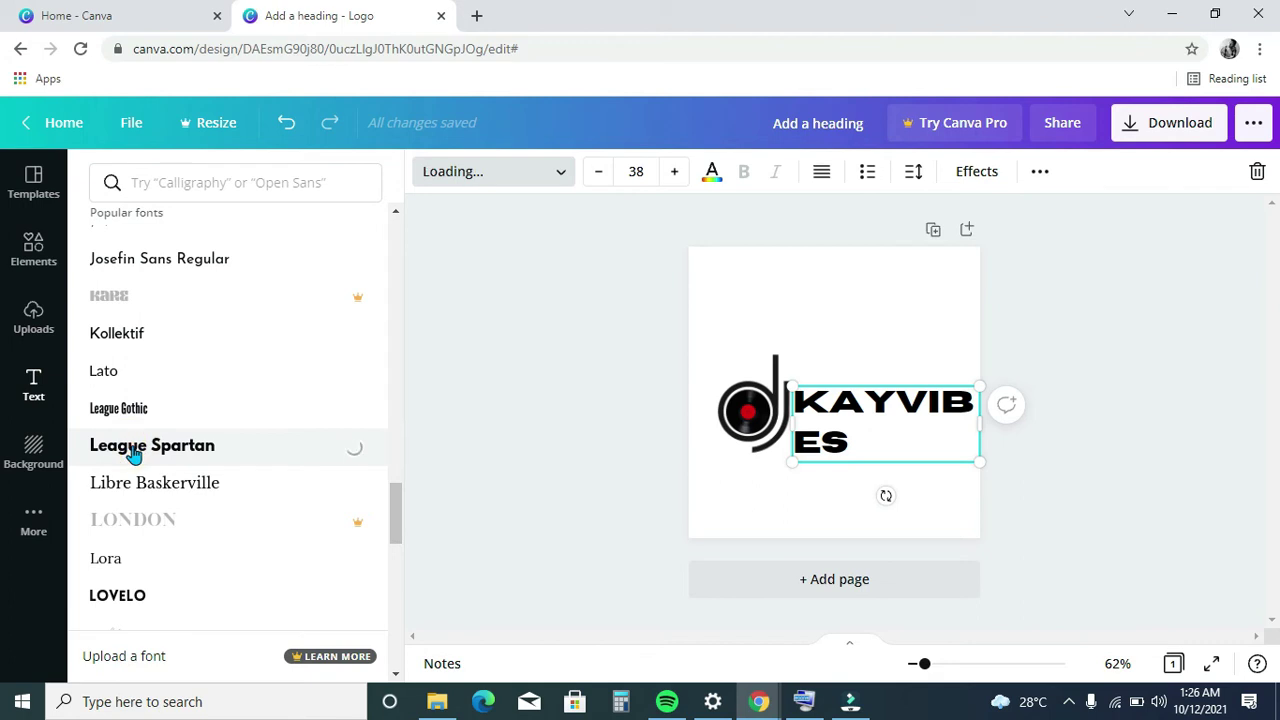
pyautogui.moveTo(395, 500); pyautogui.dragTo(400, 474)
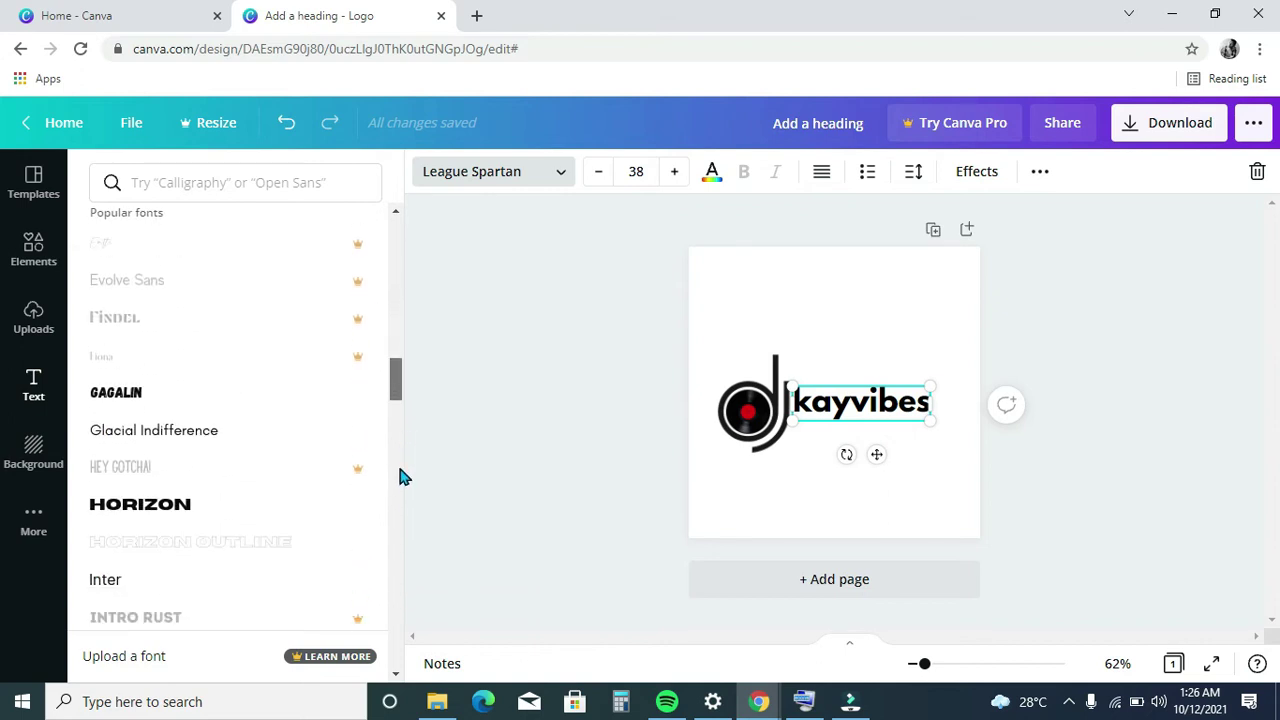
pyautogui.click(122, 395)
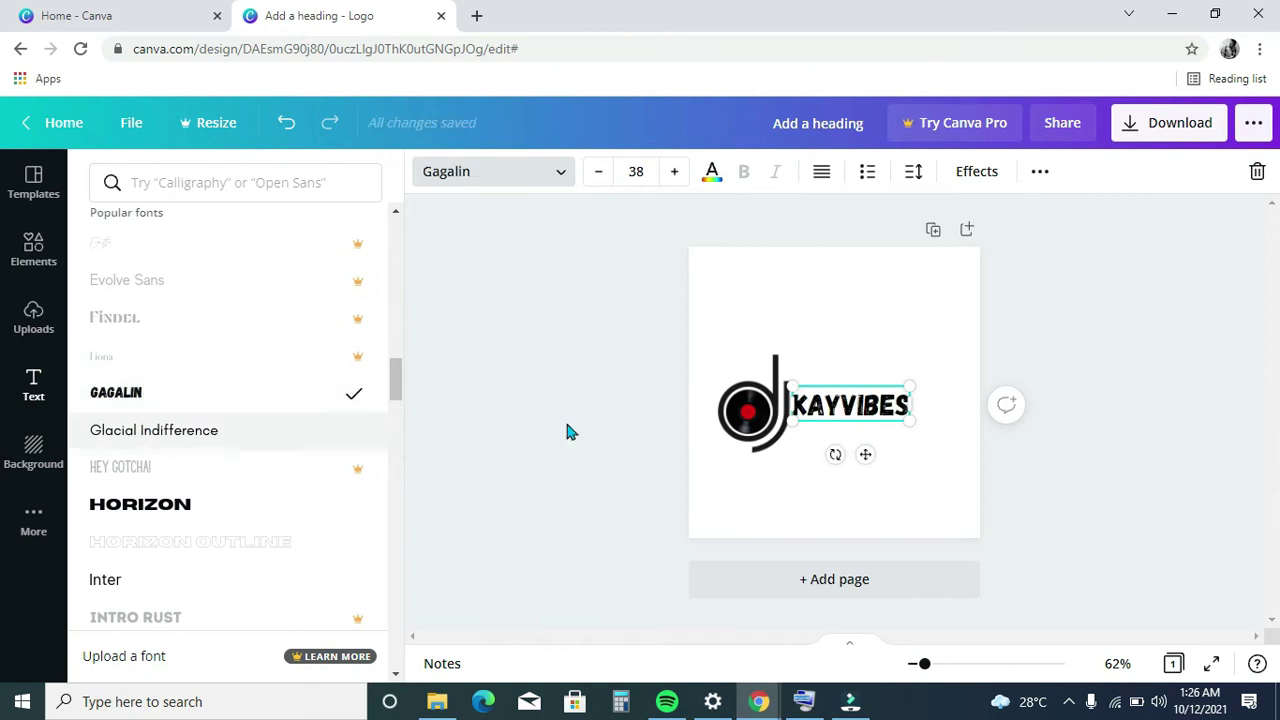
# - Enlarge the kayvibes heading to font size 51.5 and place it just beside the dj logo at the vinyl record's height
pyautogui.moveTo(910, 385); pyautogui.dragTo(947, 355)
pyautogui.moveTo(893, 411); pyautogui.dragTo(896, 416)
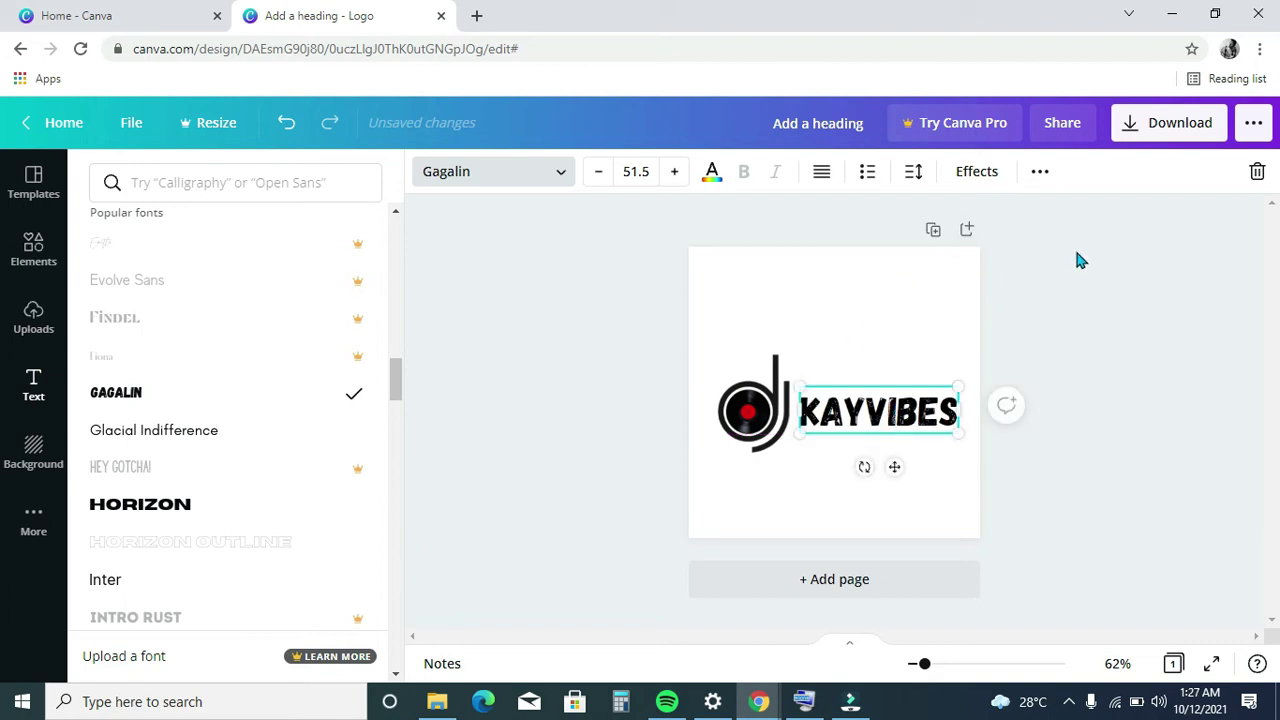
pyautogui.click(1076, 254)
pyautogui.click(1076, 254)
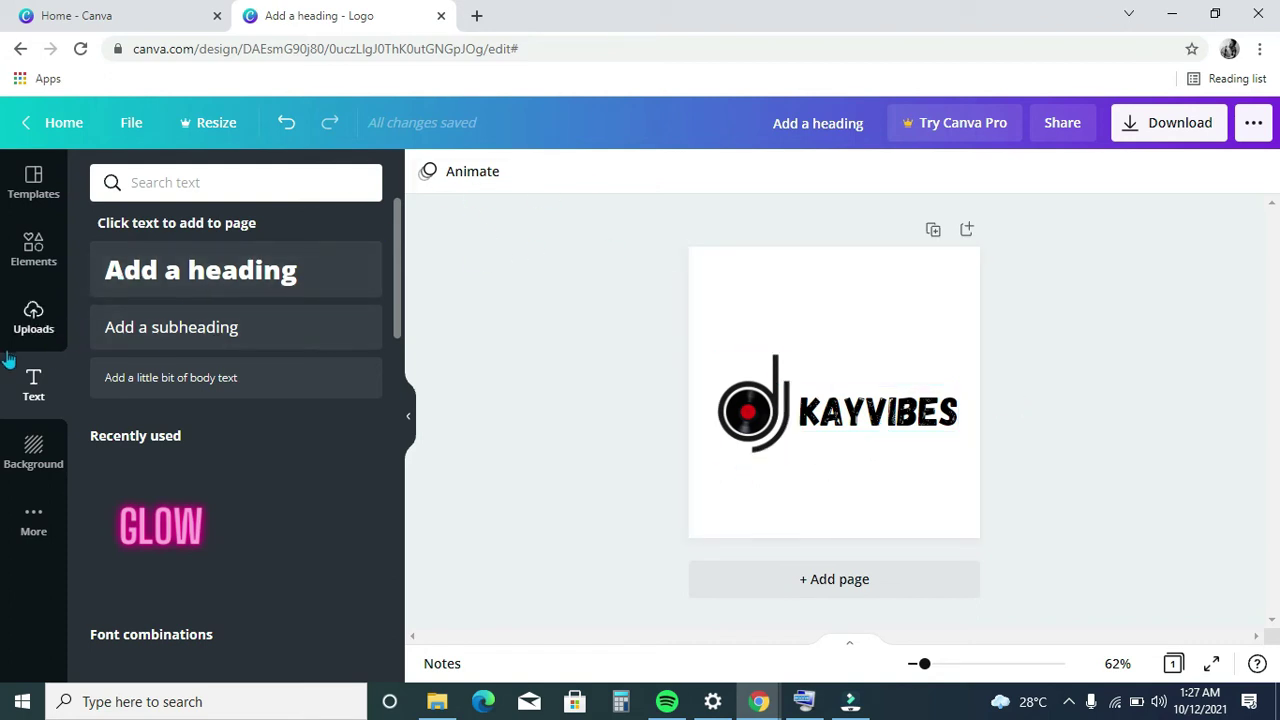
# - Colour only the letters KAY of the heading with the red taken from the vinyl record's photo colours
pyautogui.click(852, 424)
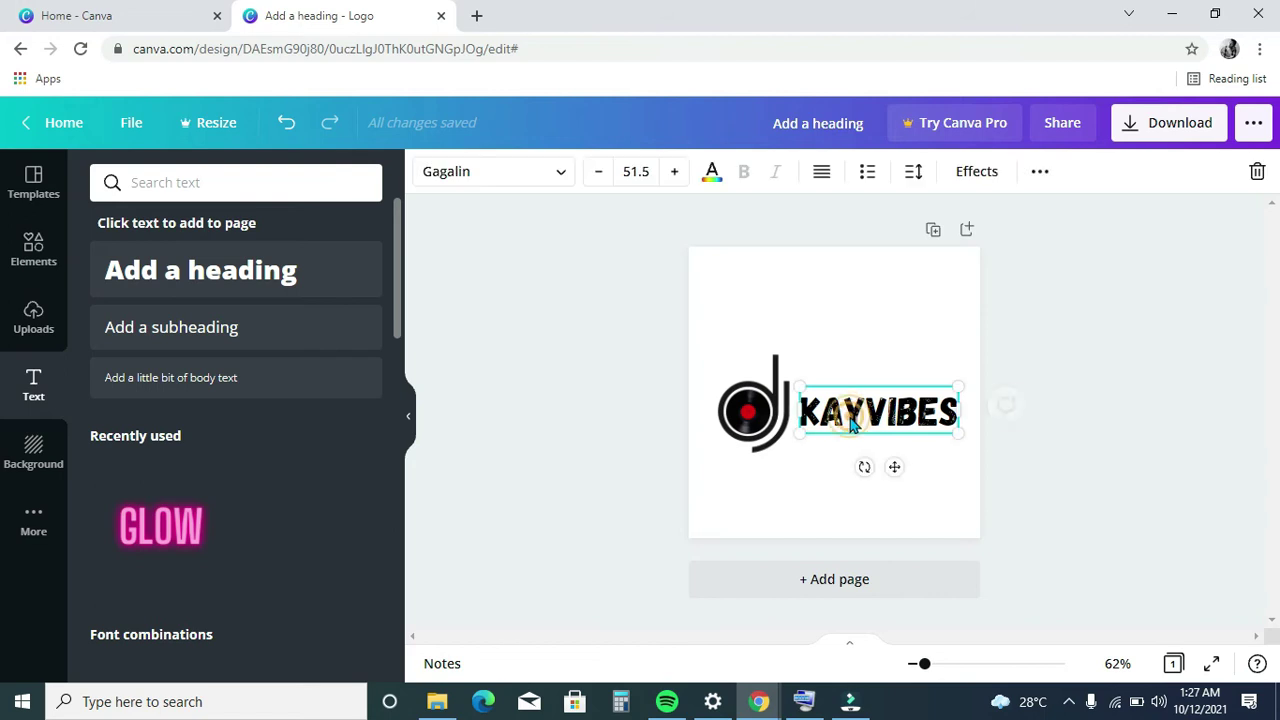
pyautogui.click(711, 176)
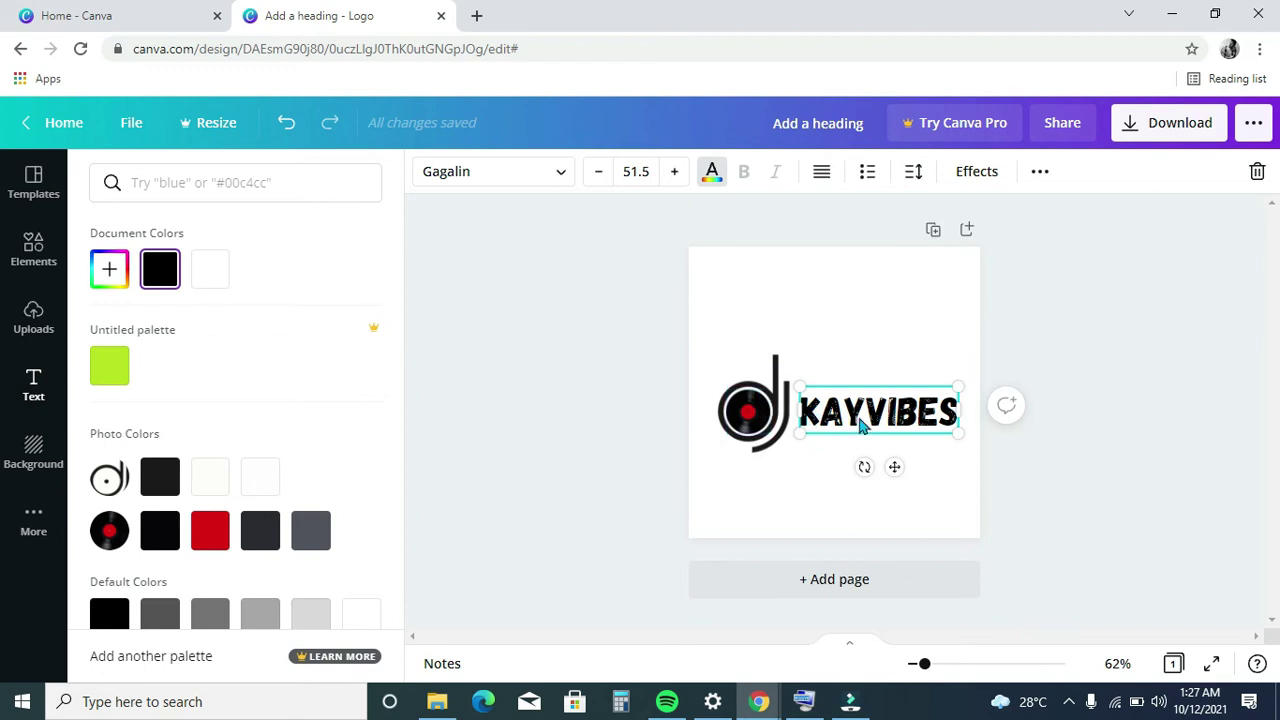
pyautogui.click(805, 412)
pyautogui.click(804, 407)
pyautogui.moveTo(804, 407); pyautogui.dragTo(857, 410)
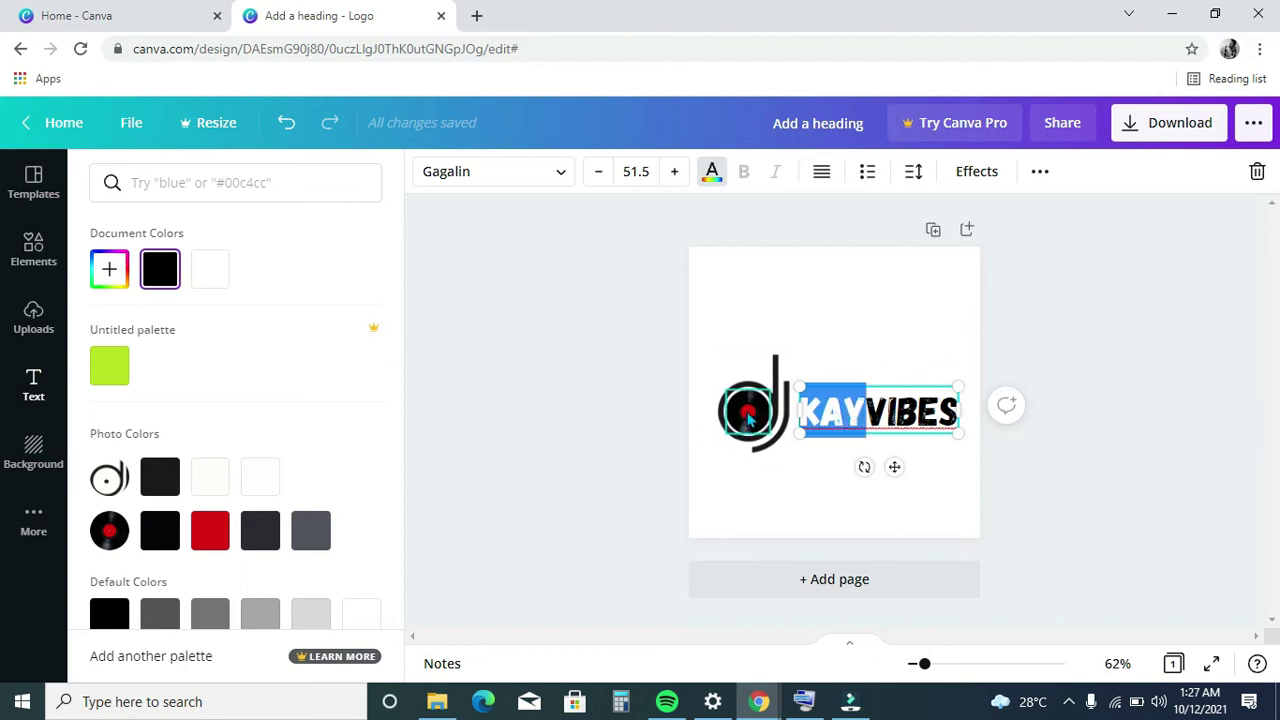
pyautogui.click(162, 532)
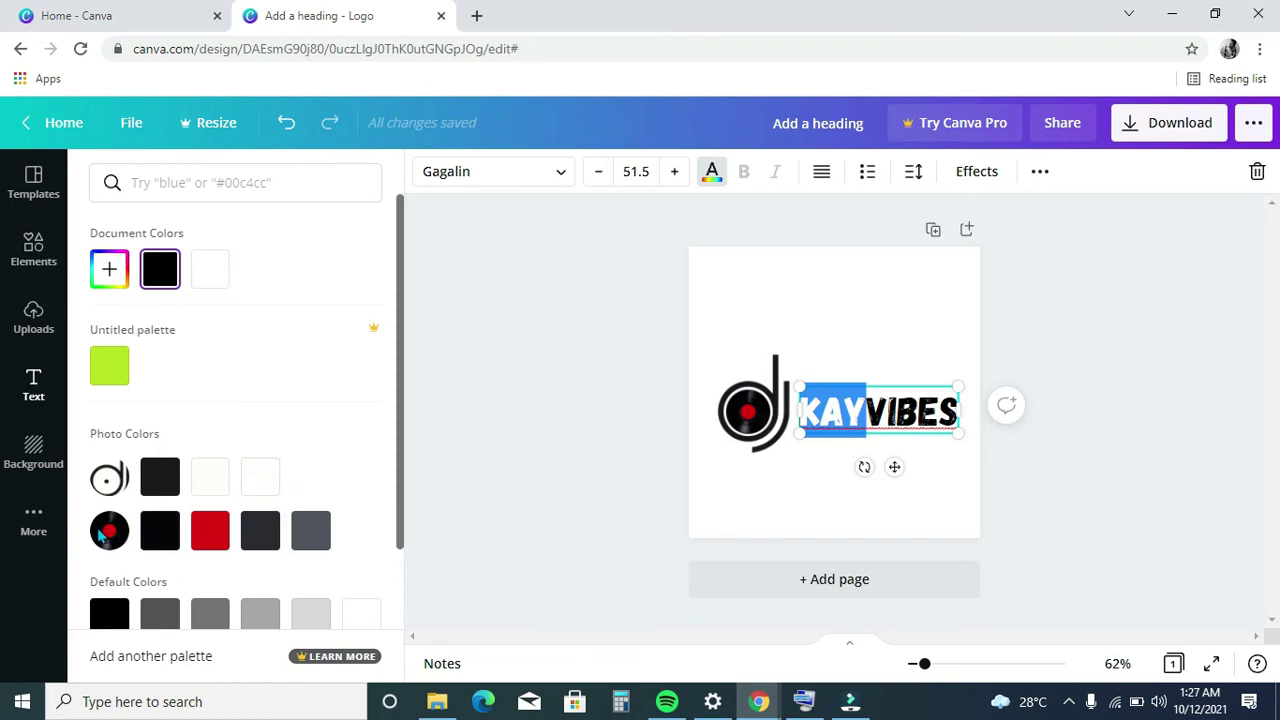
pyautogui.click(211, 535)
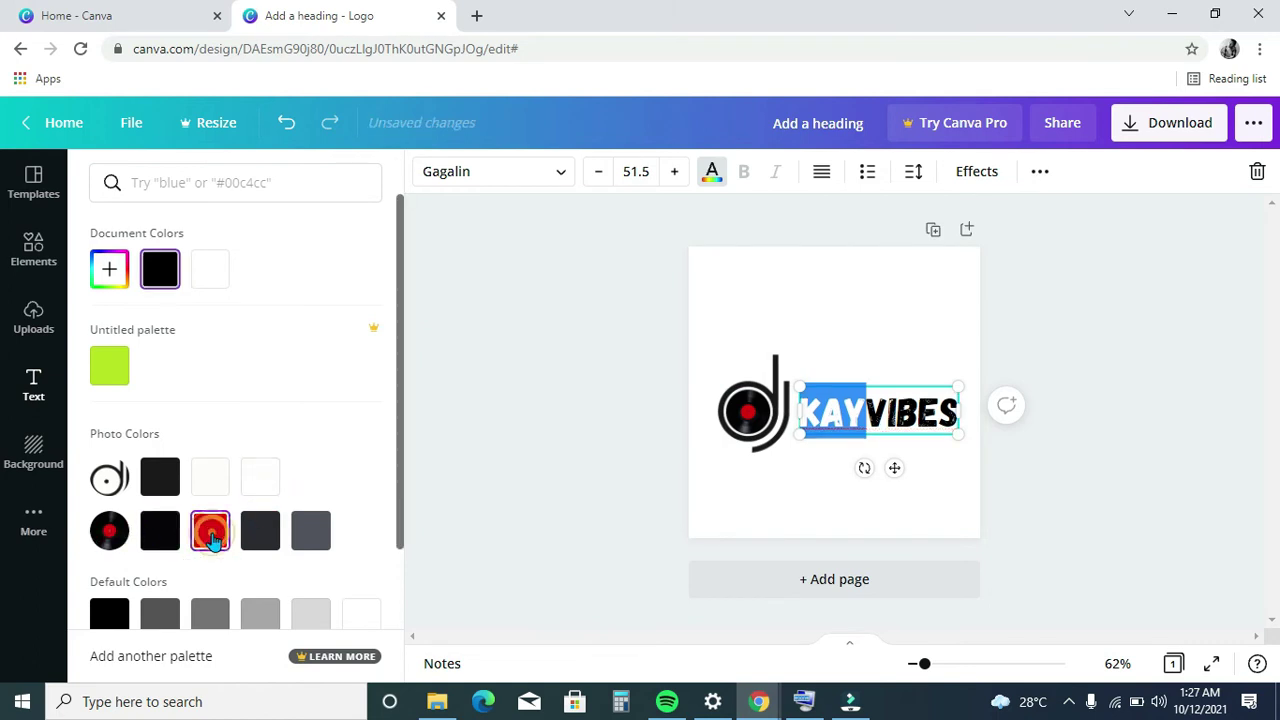
pyautogui.click(1034, 305)
pyautogui.click(1036, 313)
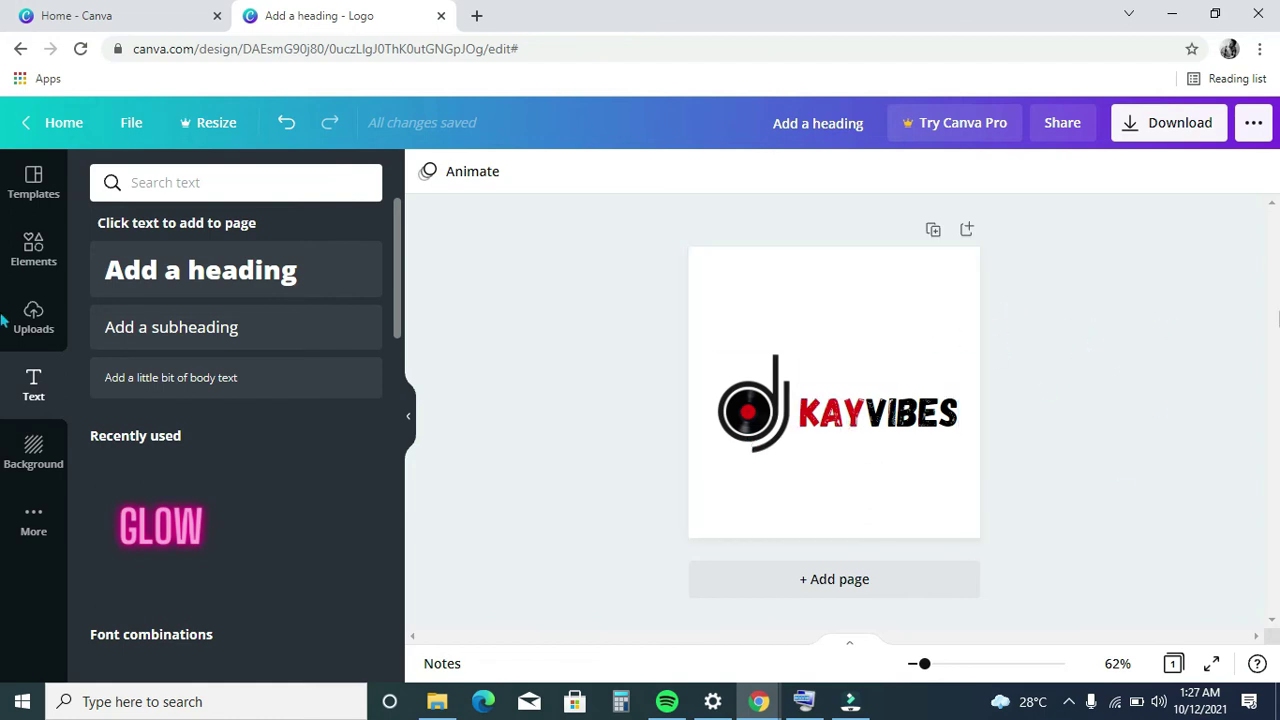
# - Try red, black and the vinyl record's two dark greys as the page background colour
pyautogui.click(897, 325)
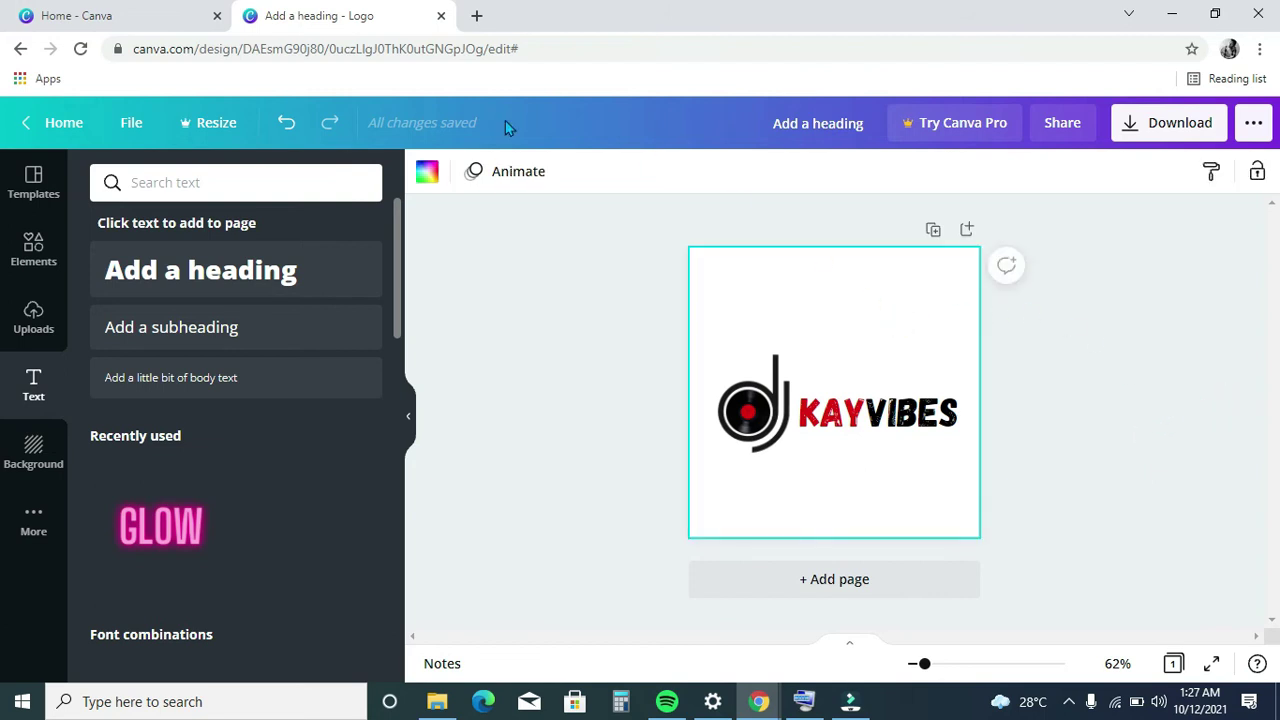
pyautogui.click(429, 176)
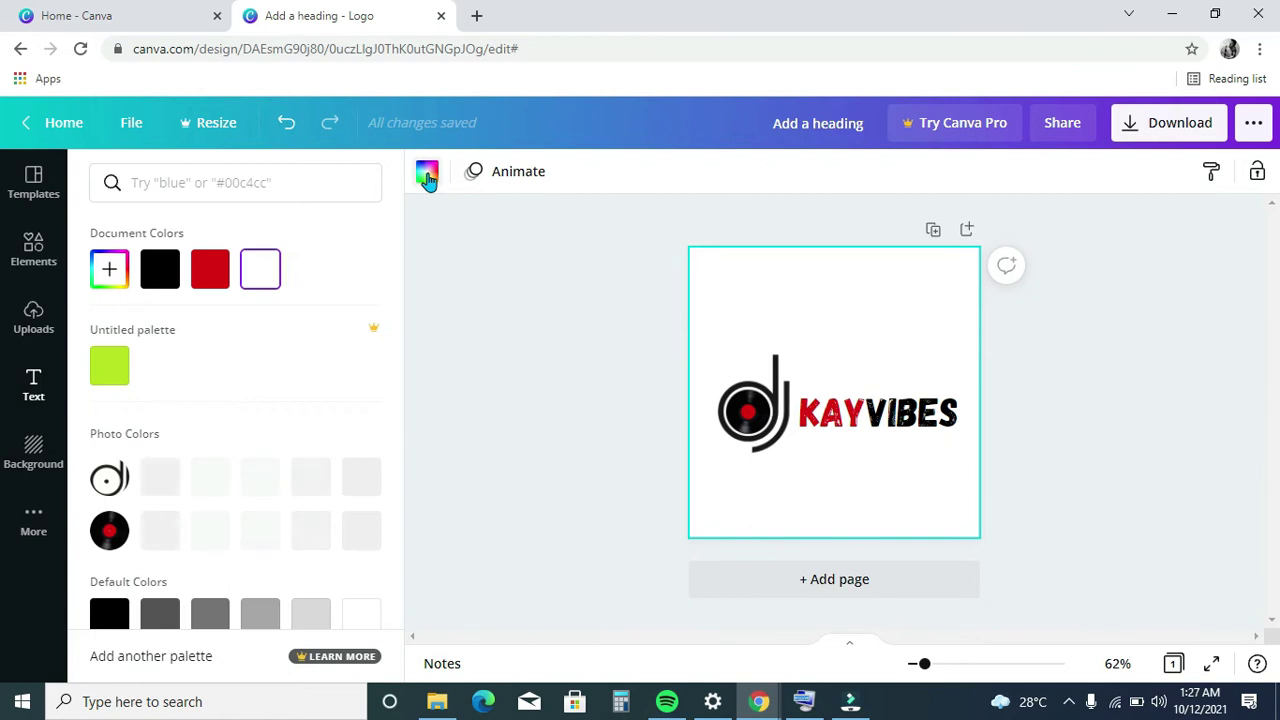
pyautogui.click(204, 281)
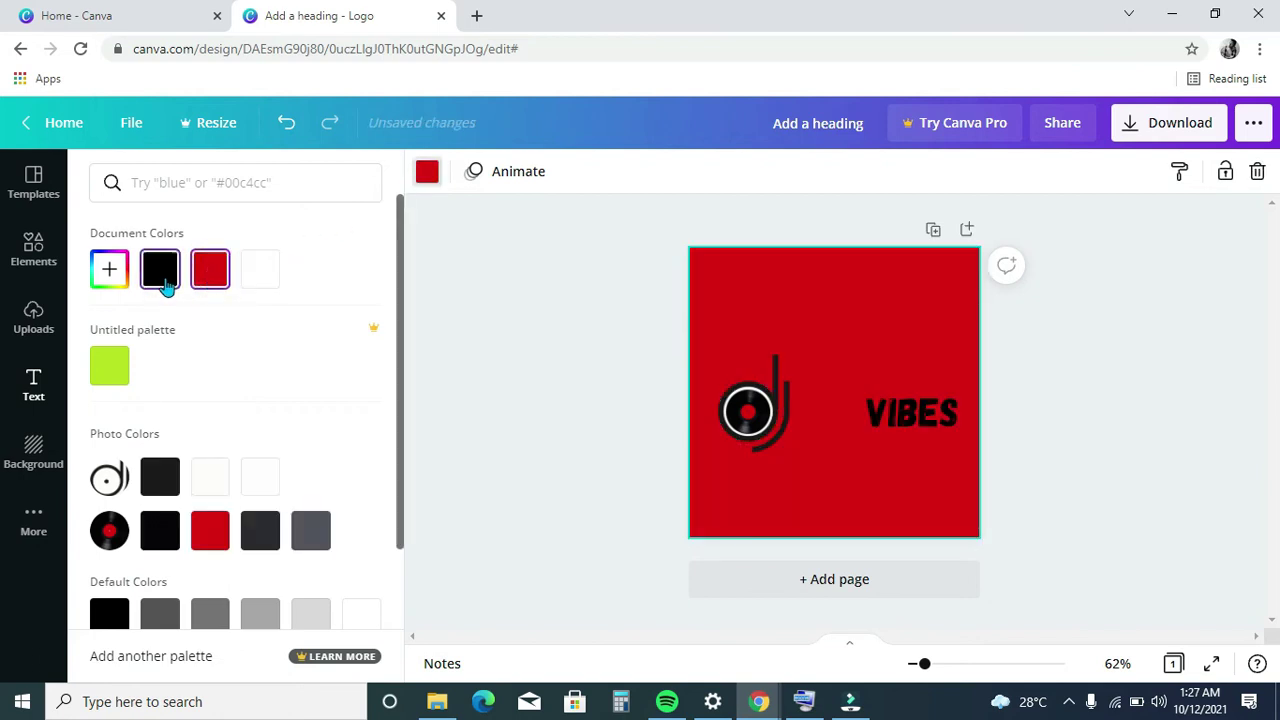
pyautogui.click(163, 282)
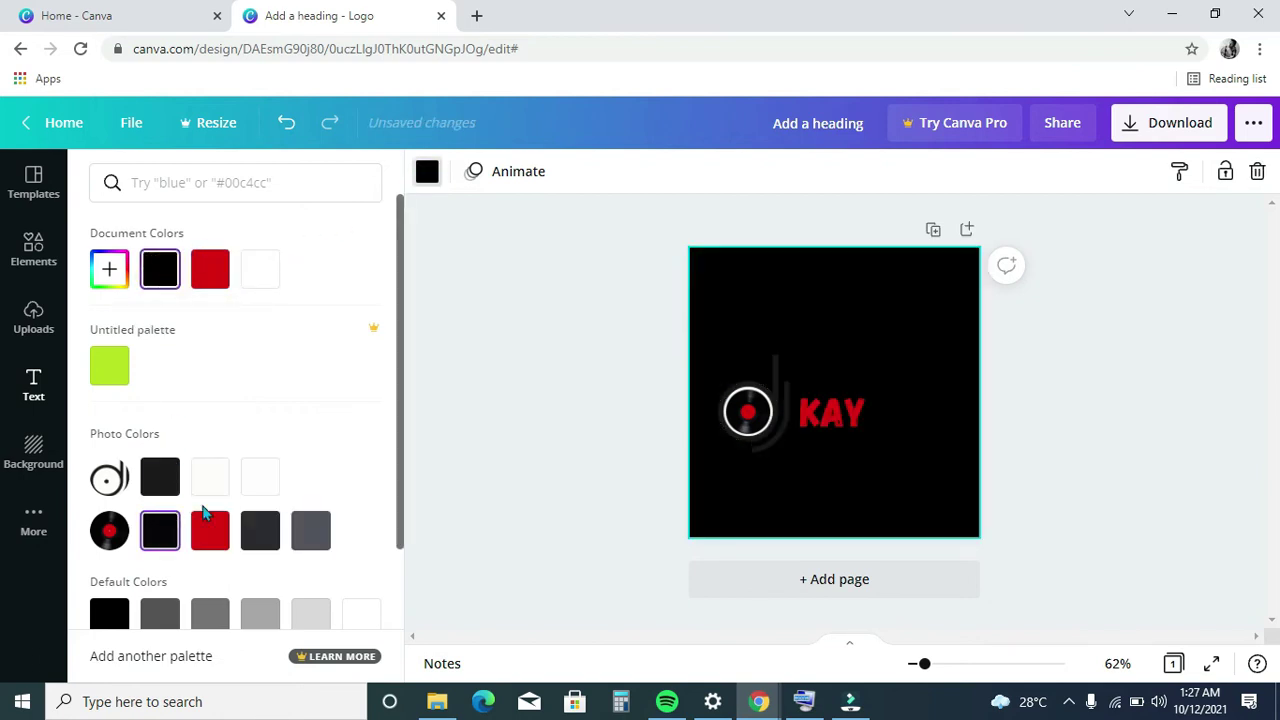
pyautogui.click(220, 535)
pyautogui.click(260, 532)
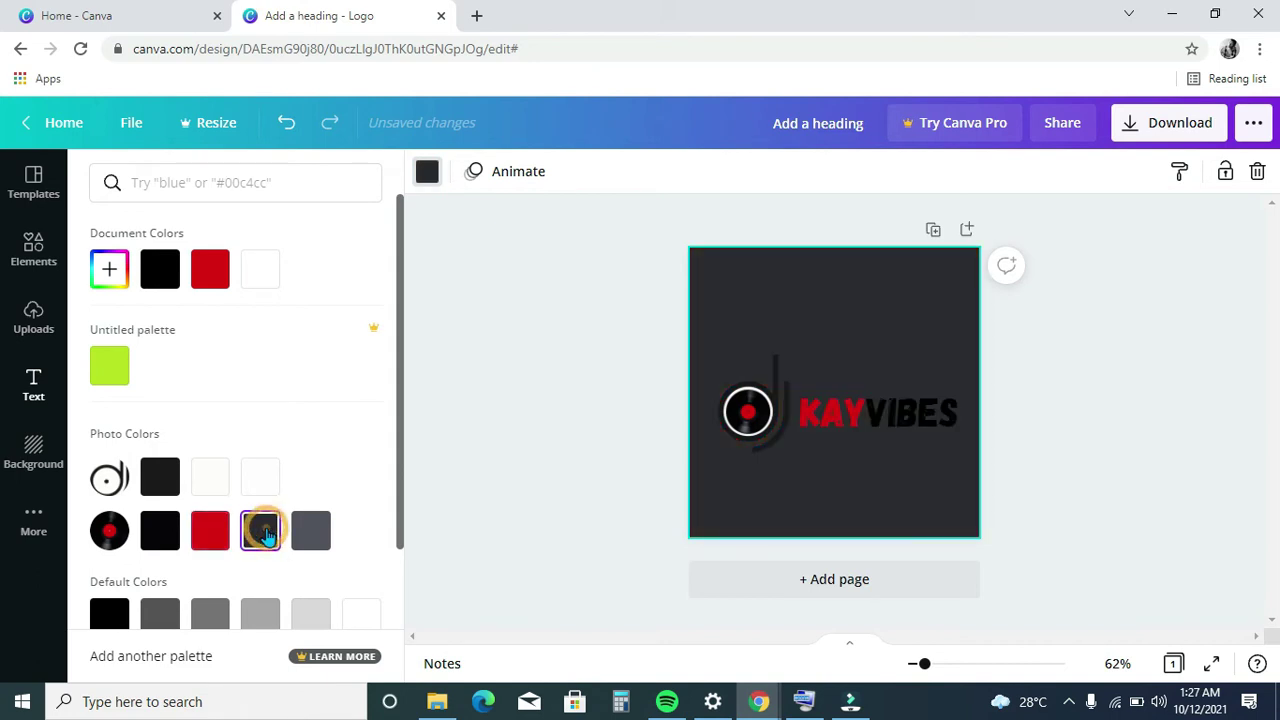
pyautogui.click(312, 535)
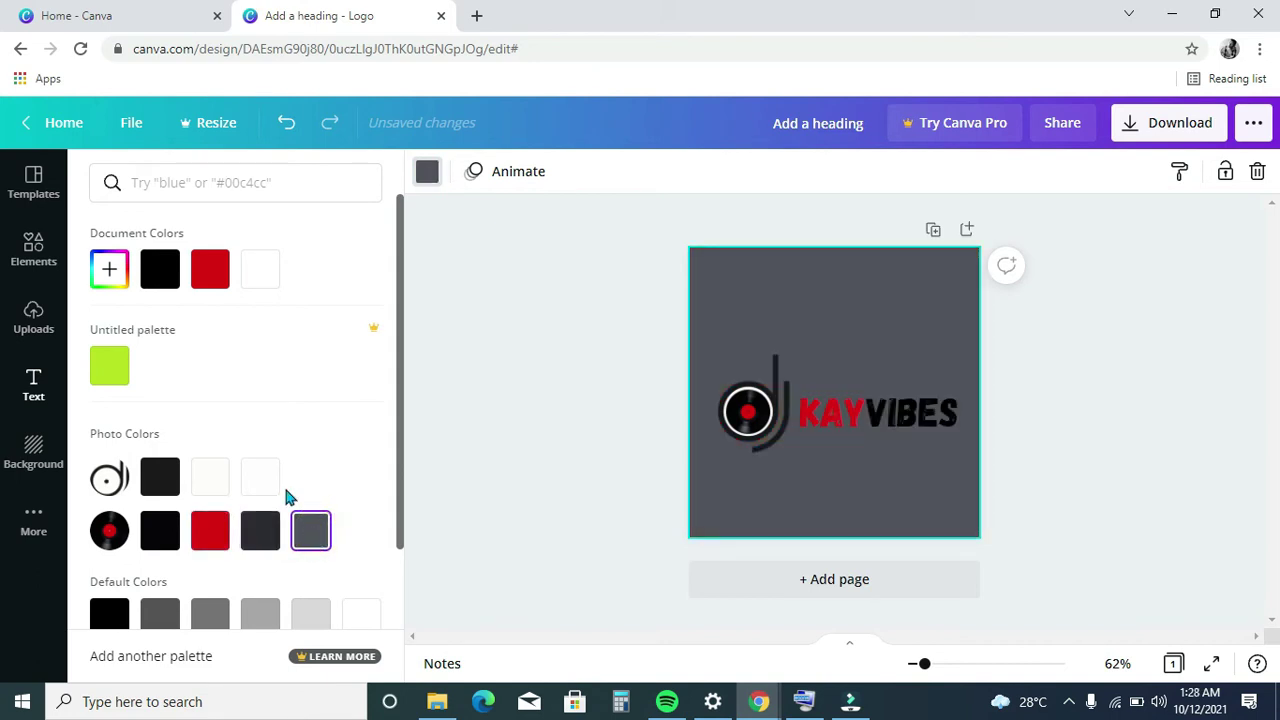
# - Try custom blue shades such as #0F5AD8 and #214786 as the page background colour
pyautogui.click(112, 274)
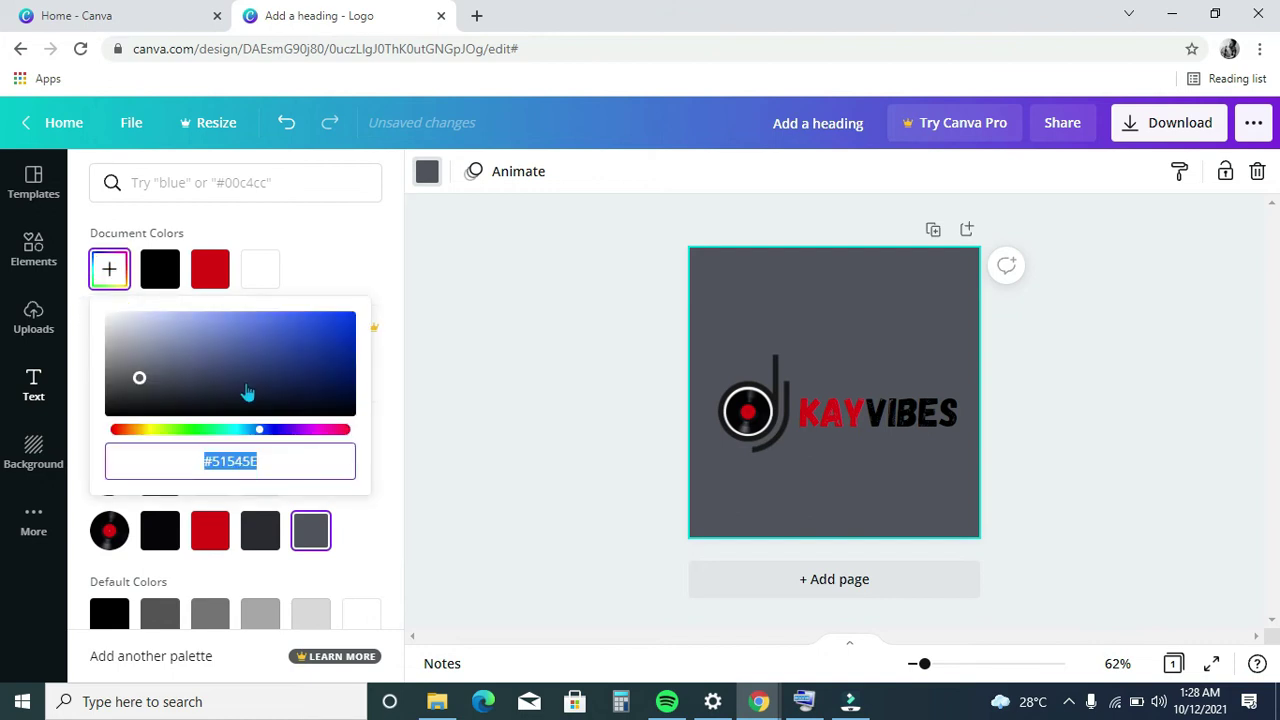
pyautogui.moveTo(213, 427); pyautogui.dragTo(254, 432)
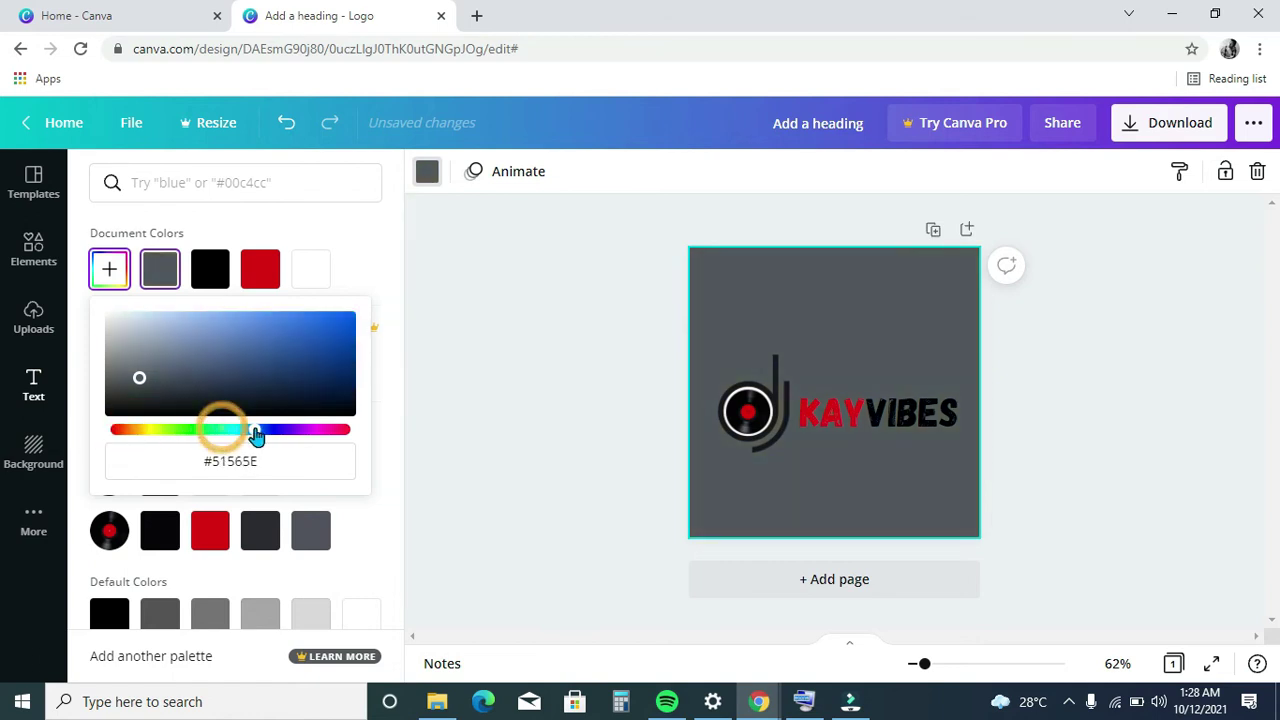
pyautogui.click(289, 331)
pyautogui.click(337, 330)
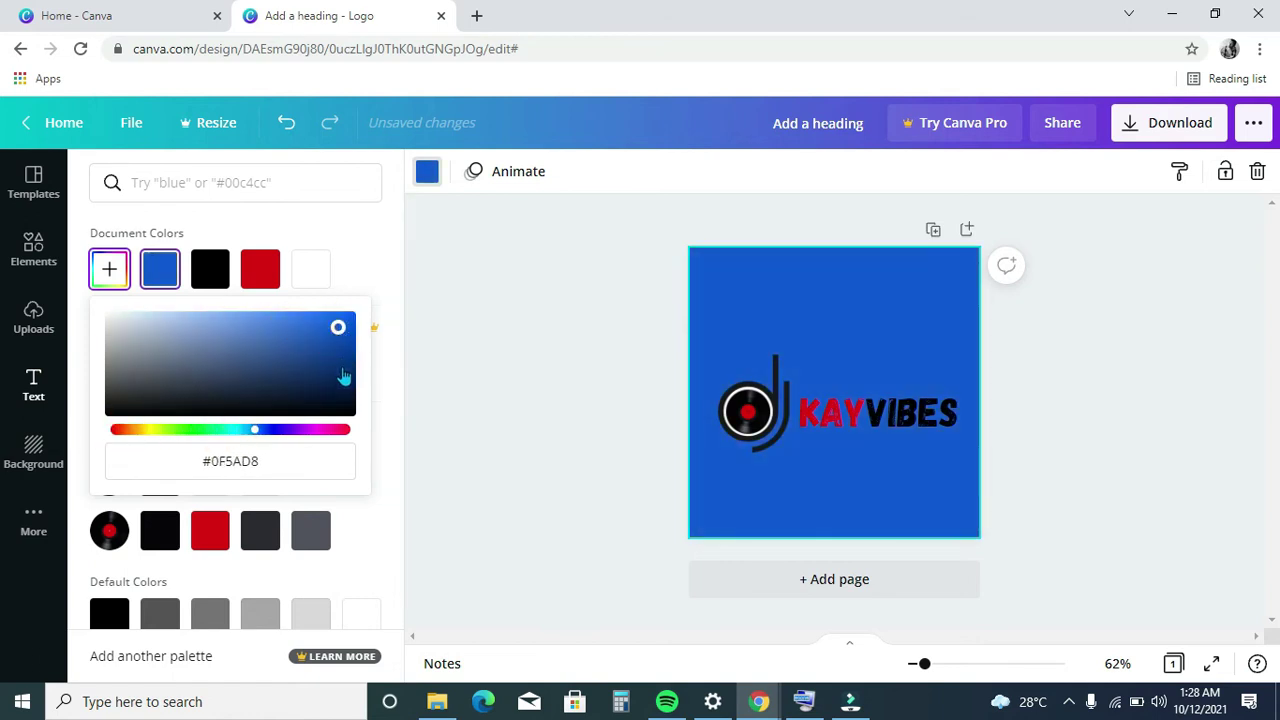
pyautogui.click(341, 367)
pyautogui.click(294, 360)
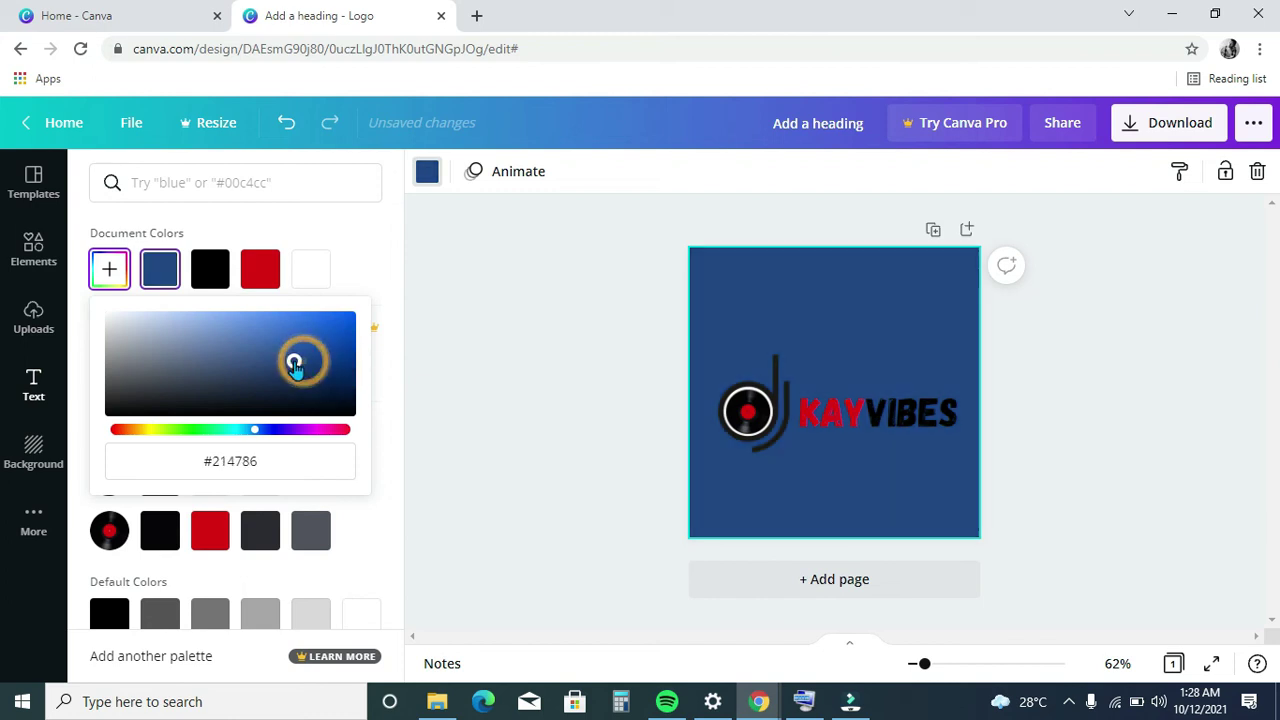
# - Try other custom hues for the page background, including green #3E8621 and muted purple-grey #686574
pyautogui.click(343, 432)
pyautogui.moveTo(327, 441); pyautogui.dragTo(206, 434)
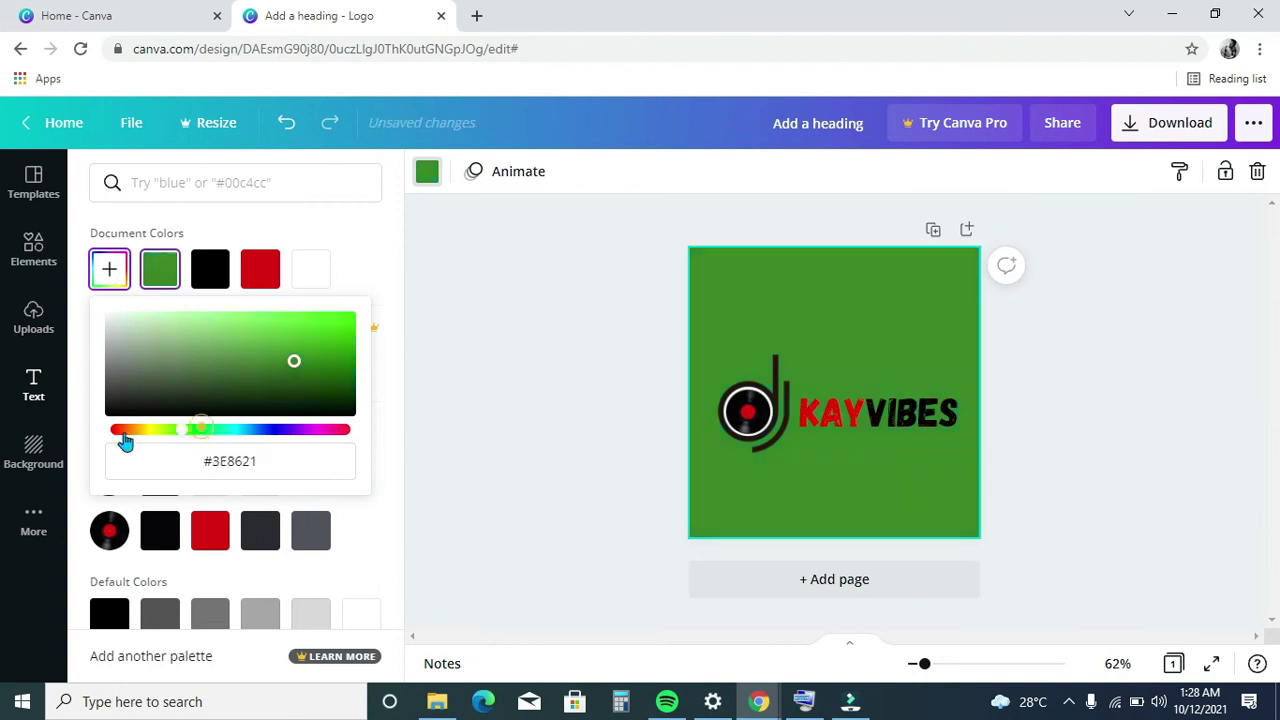
pyautogui.moveTo(124, 441); pyautogui.dragTo(123, 441)
pyautogui.moveTo(200, 397); pyautogui.dragTo(136, 369)
pyautogui.click(277, 437)
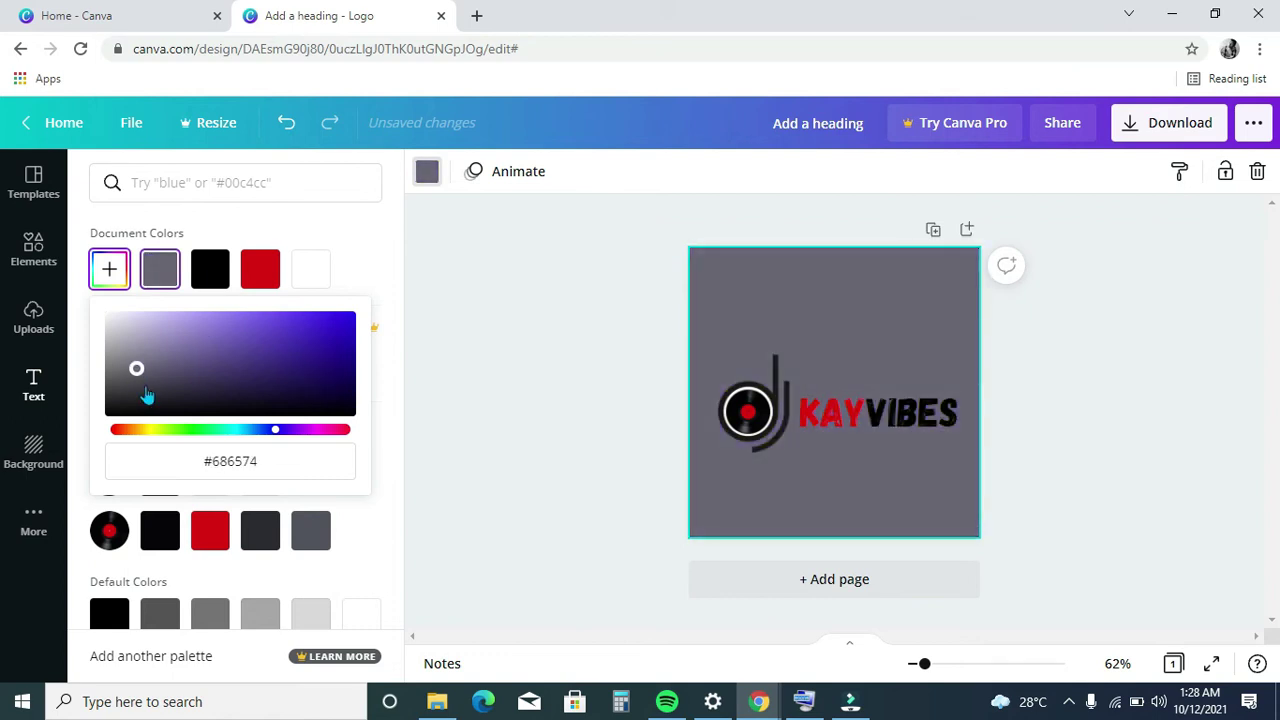
# - Set the page background to the bright custom yellow #FFE500
pyautogui.moveTo(297, 438); pyautogui.dragTo(250, 432)
pyautogui.click(147, 438)
pyautogui.moveTo(313, 342); pyautogui.dragTo(407, 264)
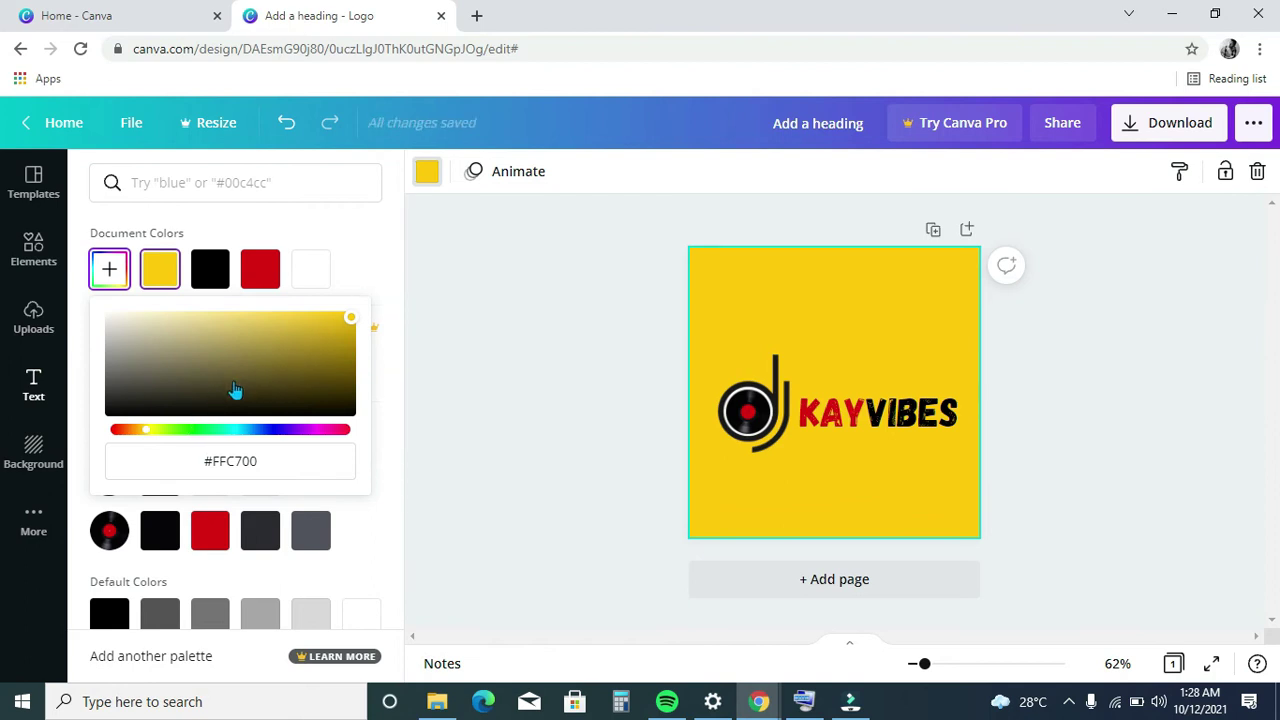
pyautogui.moveTo(128, 437)
pyautogui.mouseDown()
pyautogui.moveTo(109, 440)
pyautogui.moveTo(152, 437)
pyautogui.mouseUp()
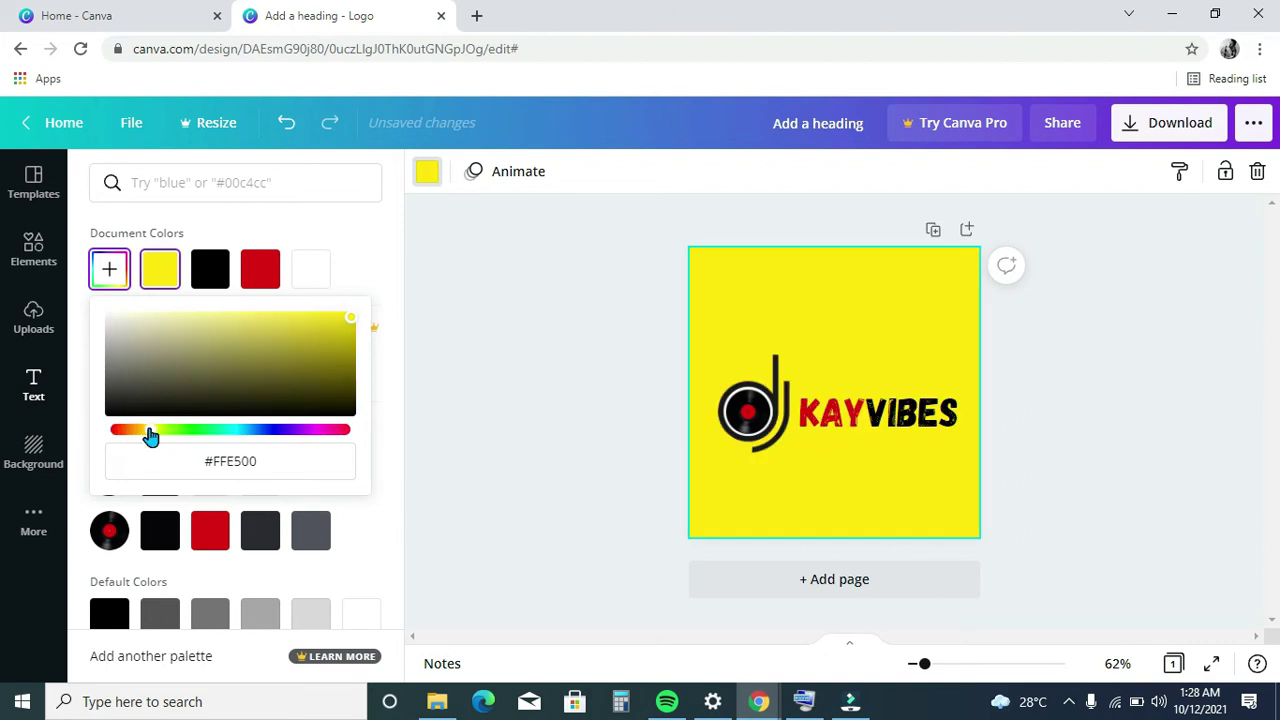
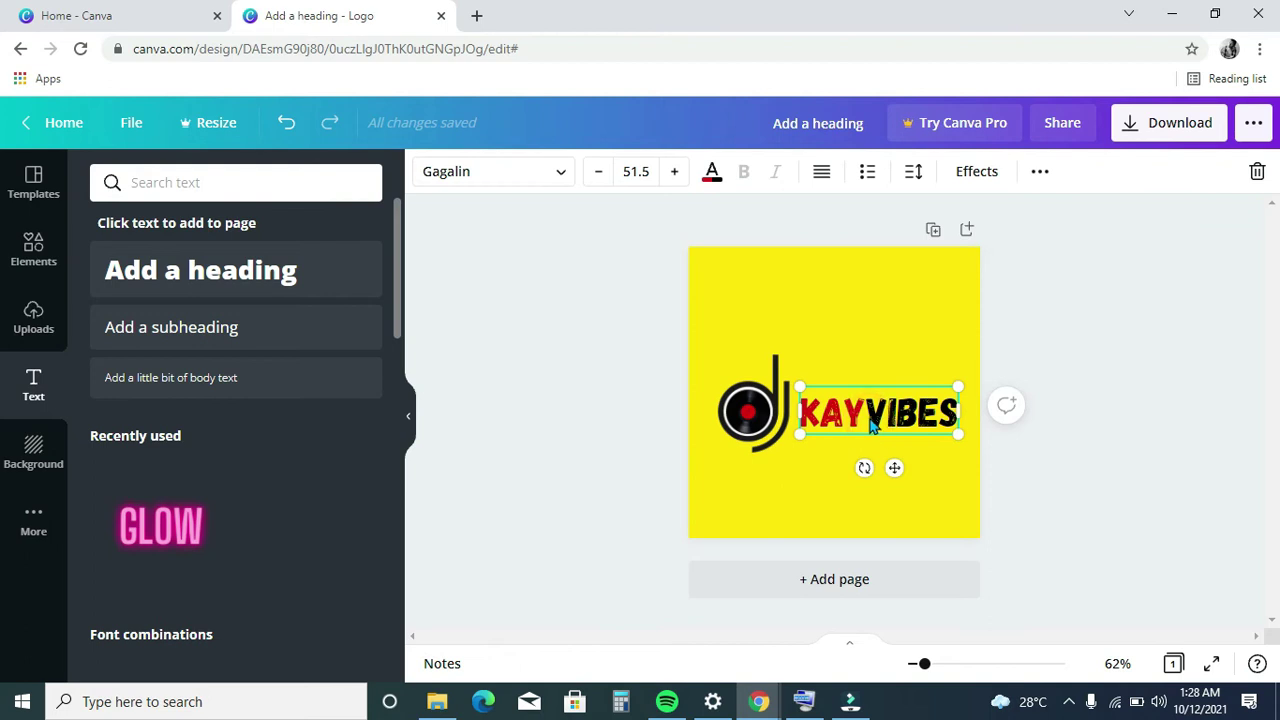
# - Move the kayvibes heading and the dj logo up to the page's mid-height, keeping them side by side
pyautogui.click(1131, 309)
pyautogui.click(750, 412)
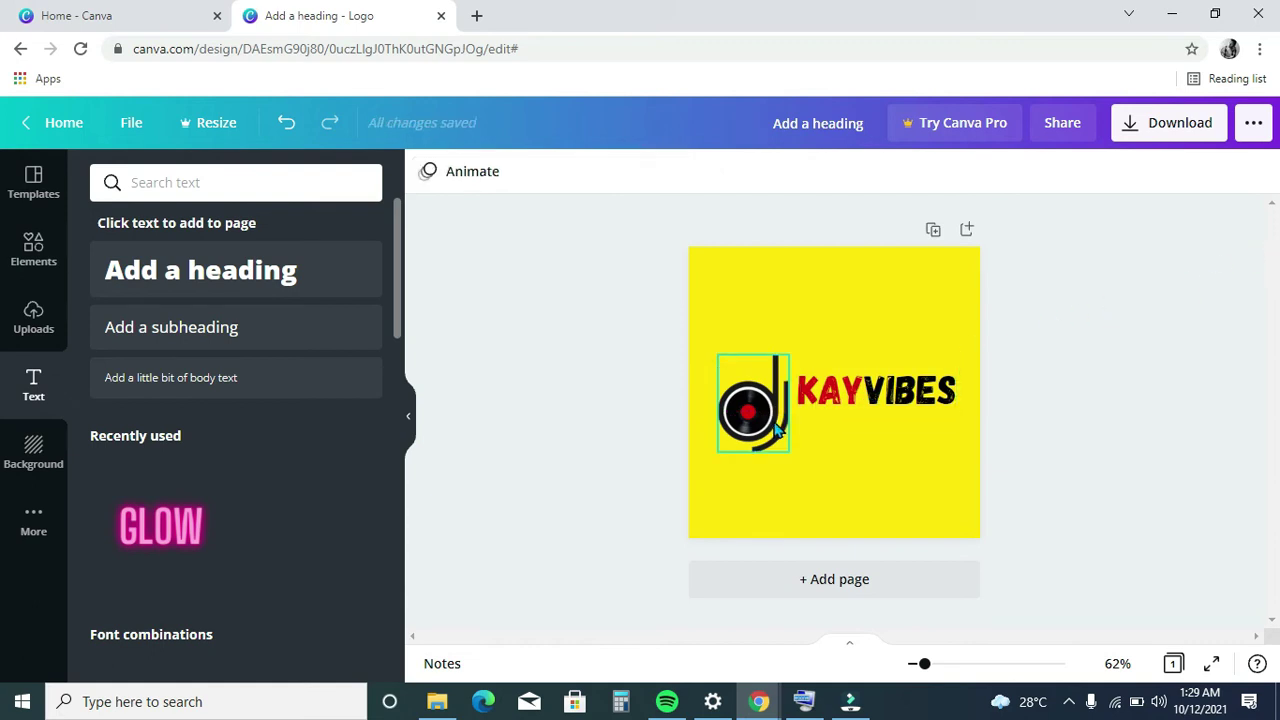
pyautogui.moveTo(777, 428); pyautogui.dragTo(777, 400)
pyautogui.click(1092, 333)
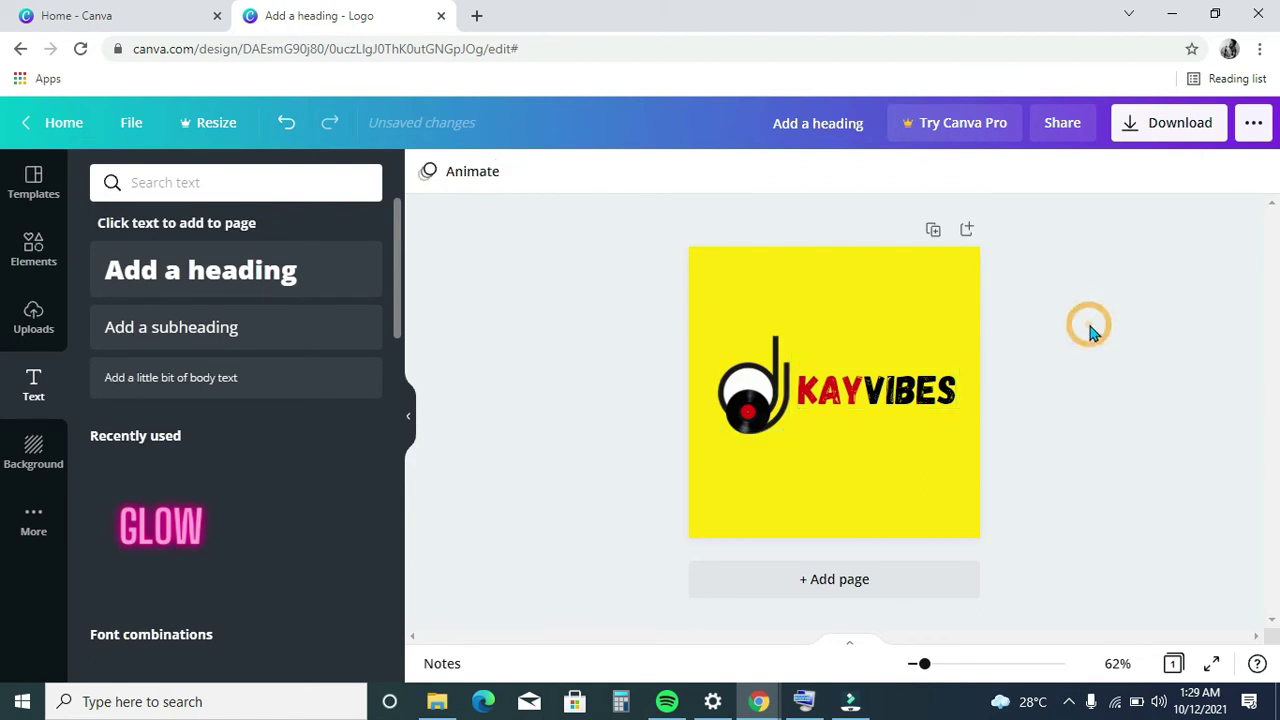
# - Move the vinyl record up and re-centre it within the dj logo's ring
pyautogui.click(754, 420)
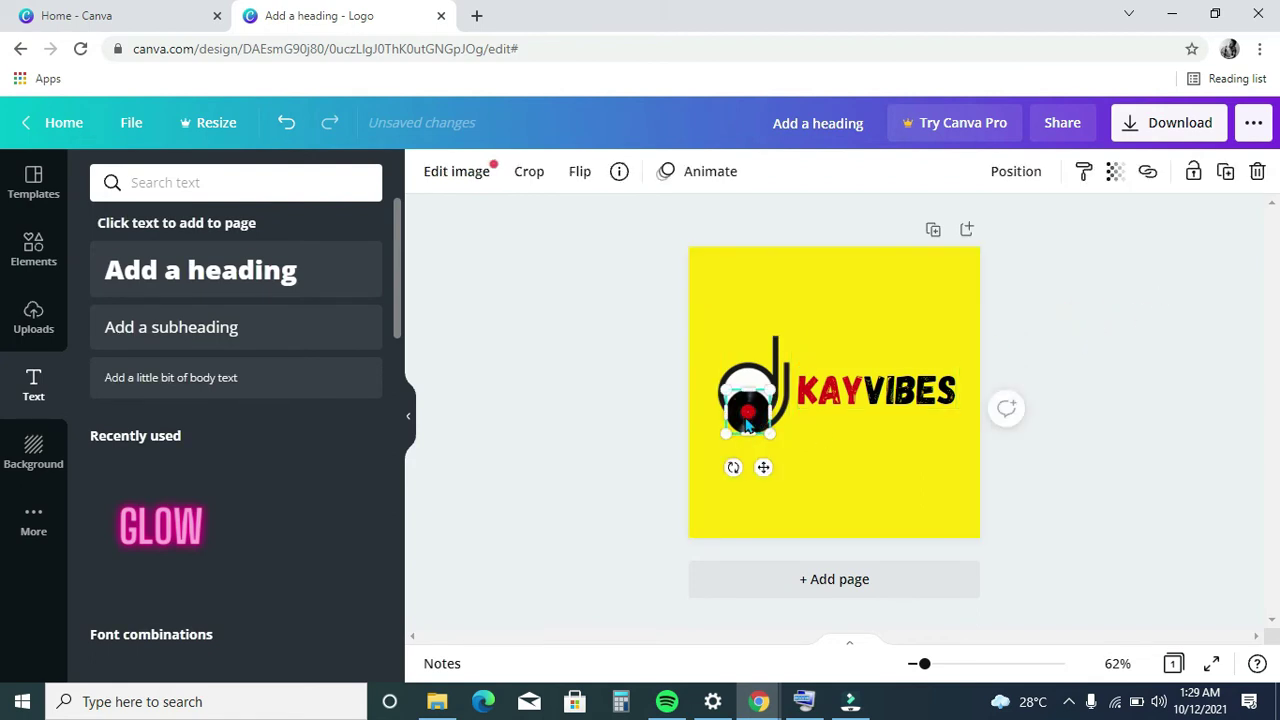
pyautogui.moveTo(744, 410)
pyautogui.mouseDown()
pyautogui.moveTo(748, 394)
pyautogui.moveTo(742, 403)
pyautogui.mouseUp()
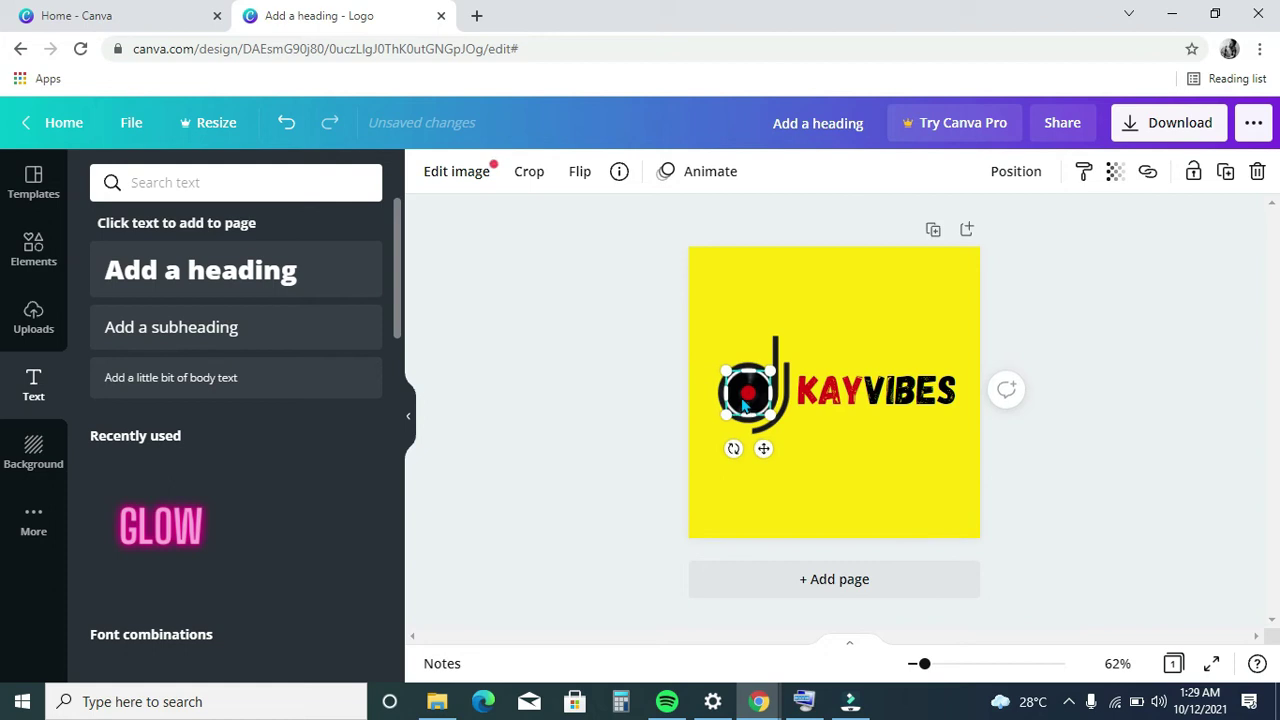
pyautogui.moveTo(742, 403); pyautogui.dragTo(741, 403)
pyautogui.click(1029, 294)
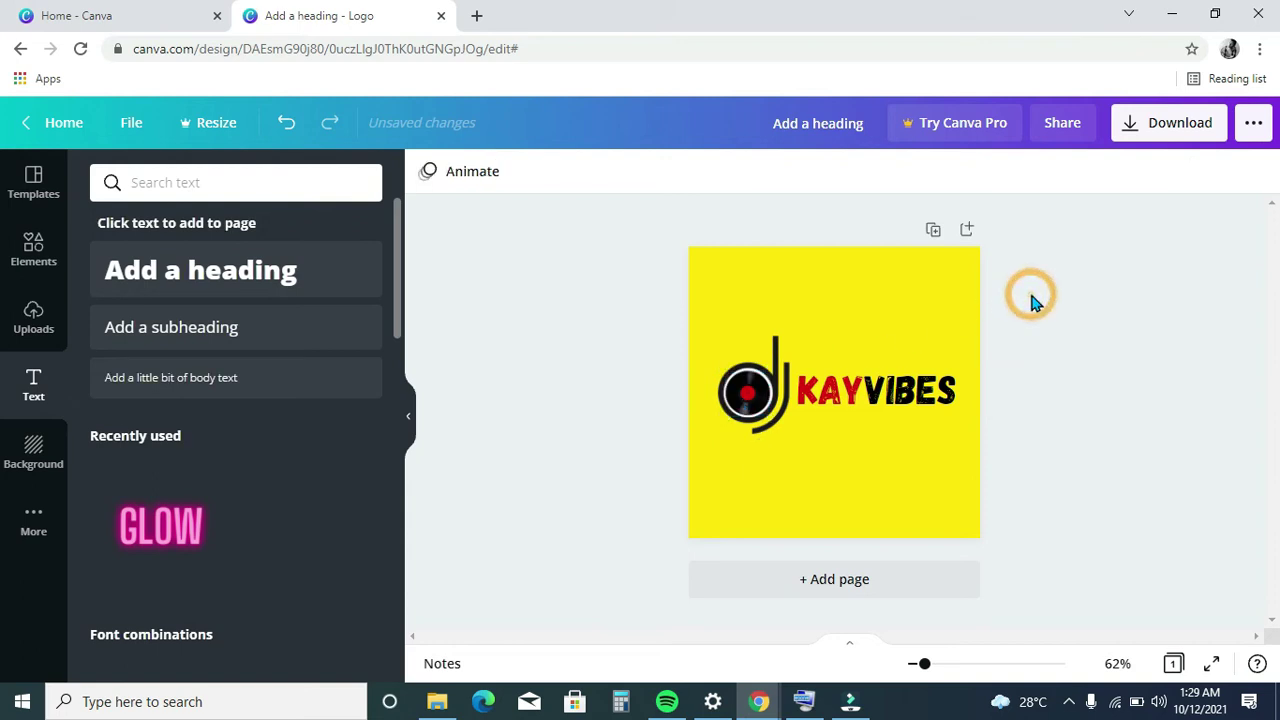
# - Nudge the vinyl record very slightly right within the dj logo's ring and deselect it
pyautogui.click(749, 404)
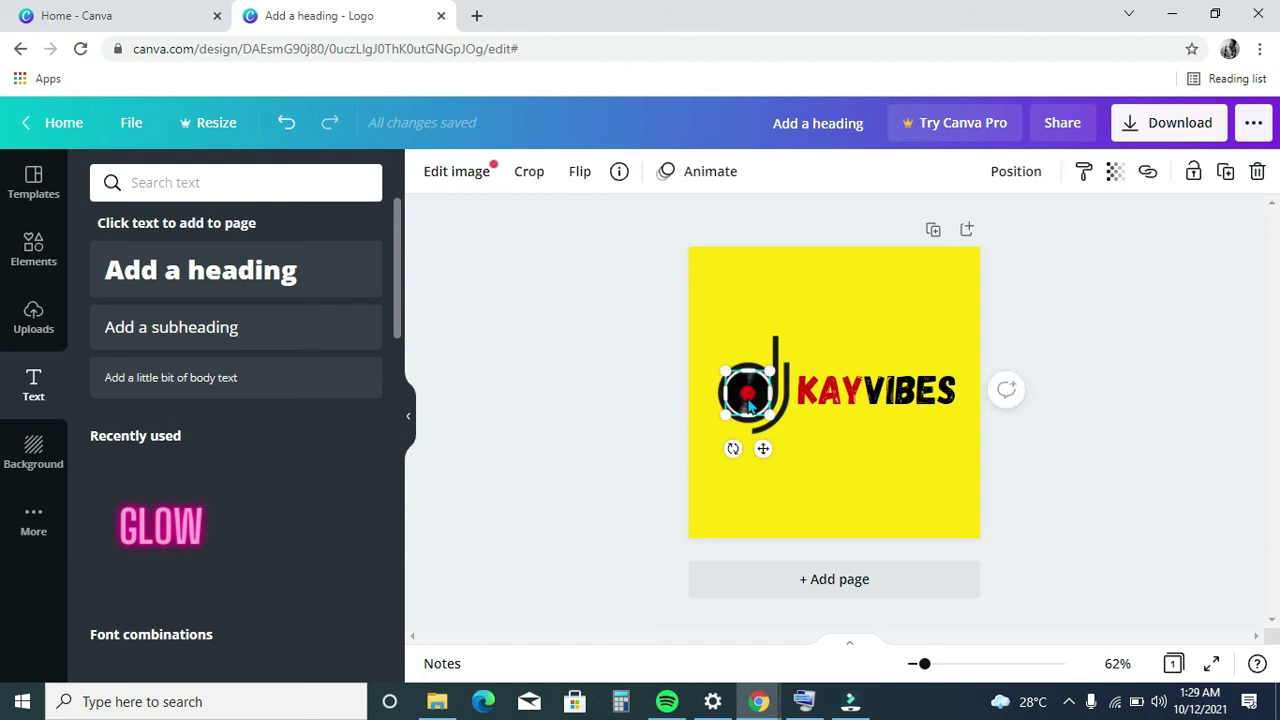
pyautogui.moveTo(749, 404); pyautogui.dragTo(750, 404)
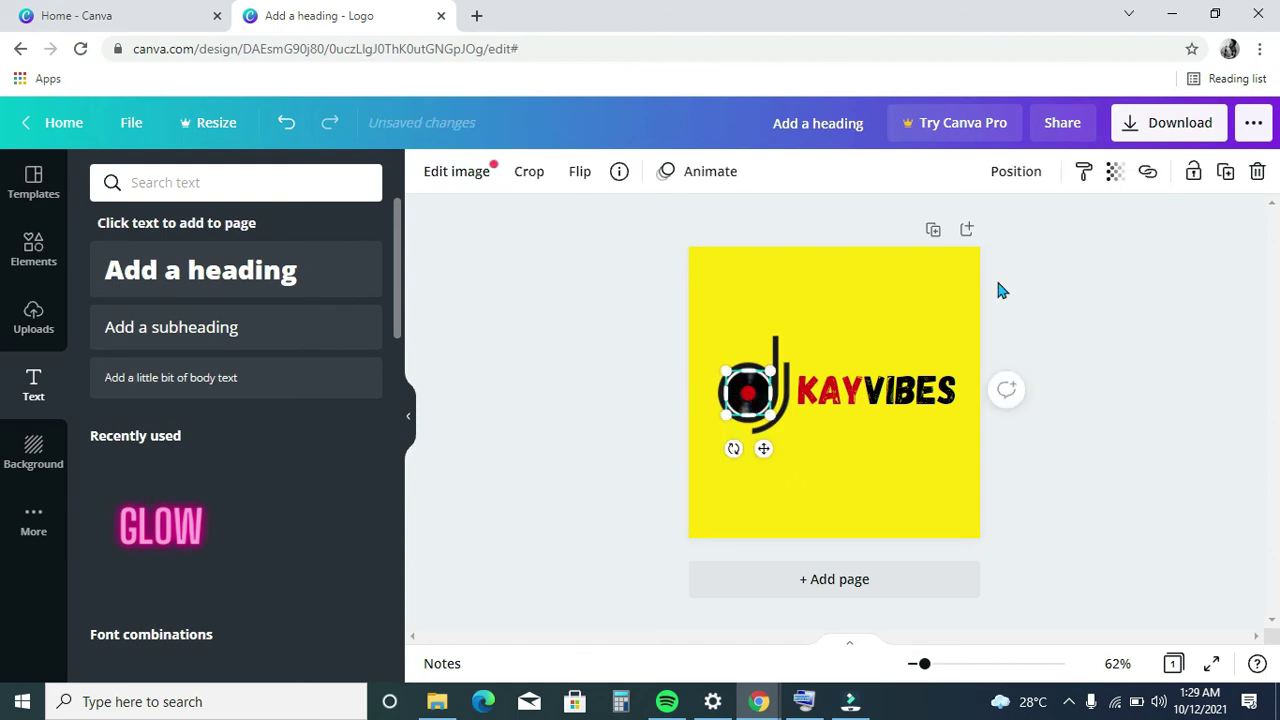
pyautogui.click(1060, 284)
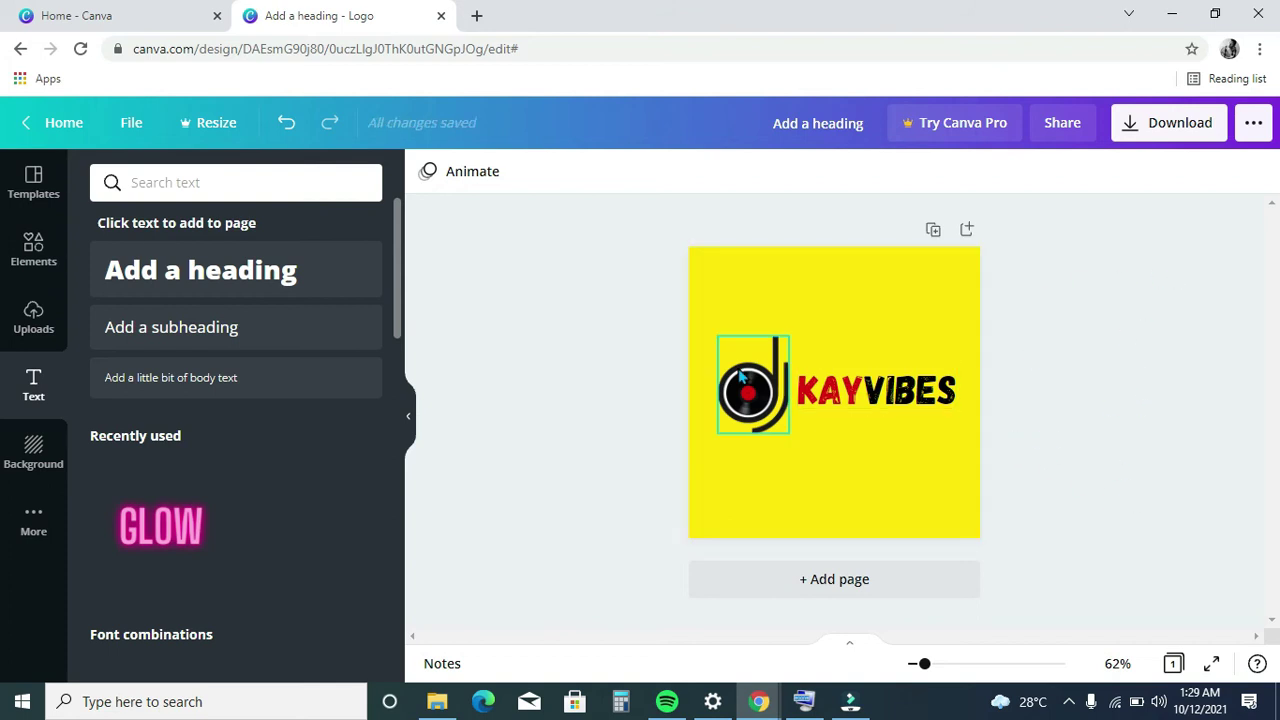
pyautogui.click(1103, 311)
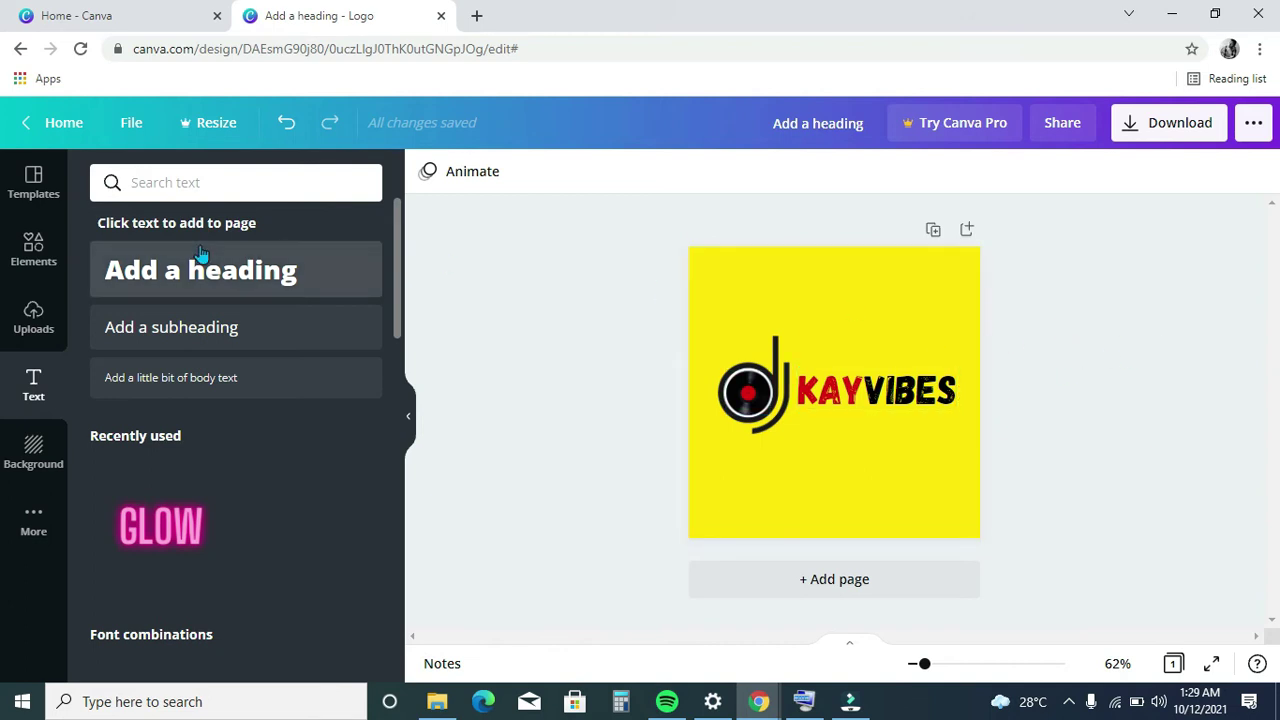
# - Browse the elements library from lines and shapes down to the charts, frames and grids
pyautogui.click(33, 243)
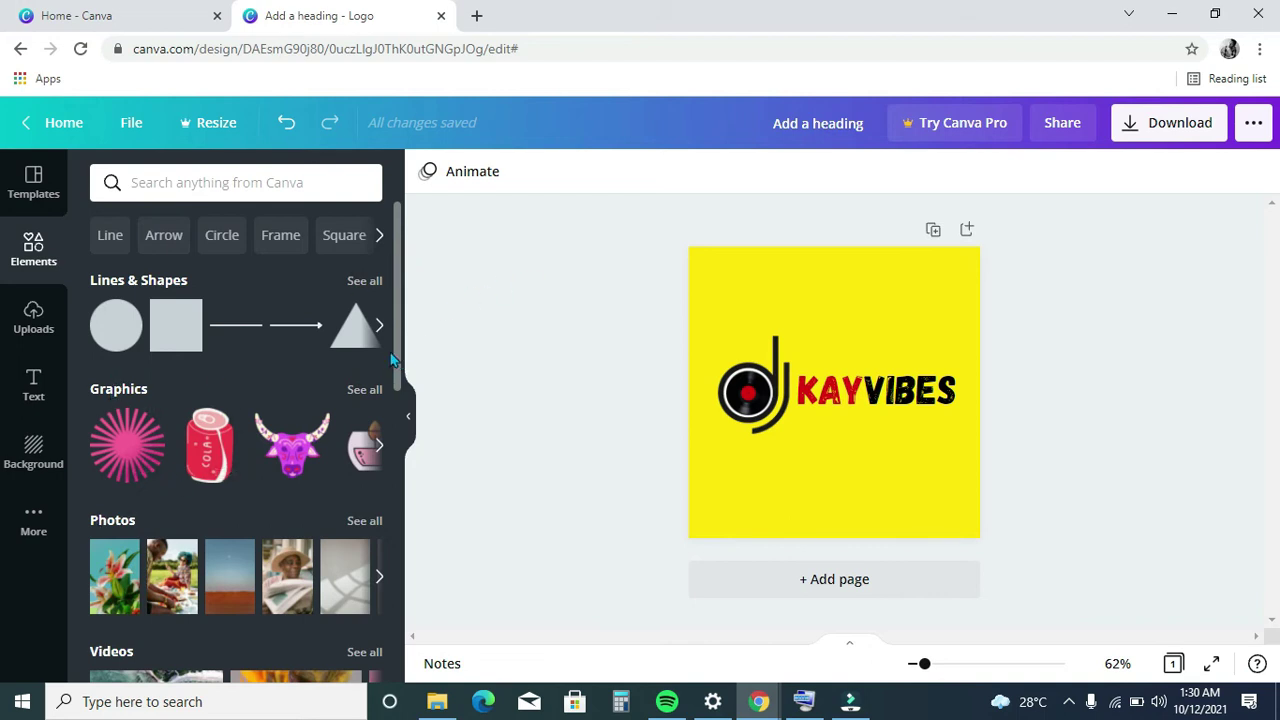
pyautogui.moveTo(398, 300); pyautogui.dragTo(414, 590)
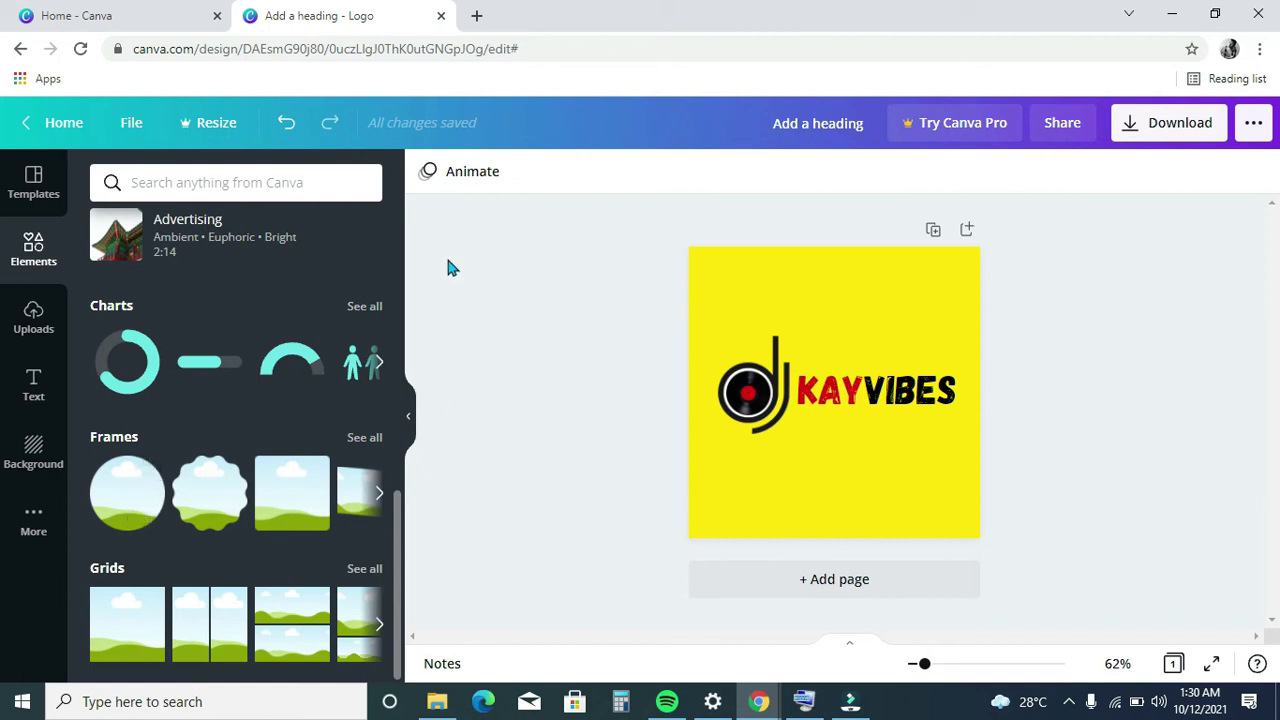
pyautogui.moveTo(398, 537)
pyautogui.mouseDown()
pyautogui.moveTo(397, 523)
pyautogui.moveTo(400, 603)
pyautogui.moveTo(398, 530)
pyautogui.mouseUp()
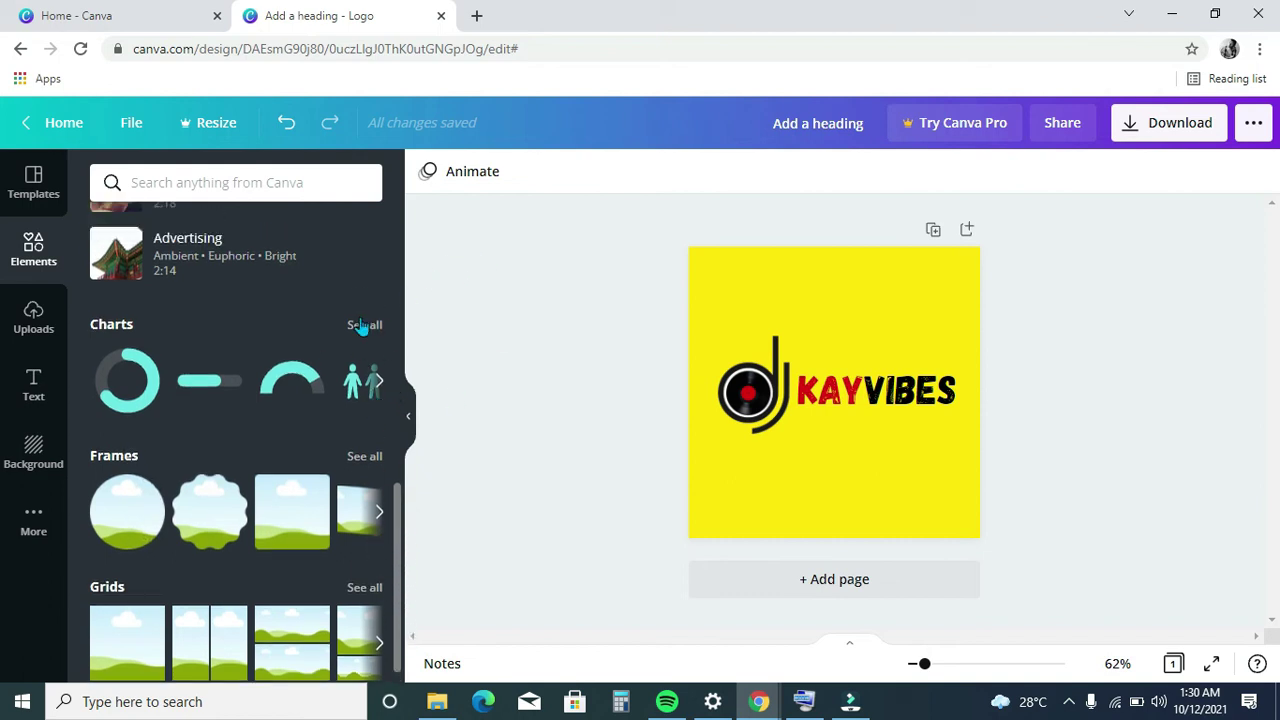
pyautogui.click(381, 386)
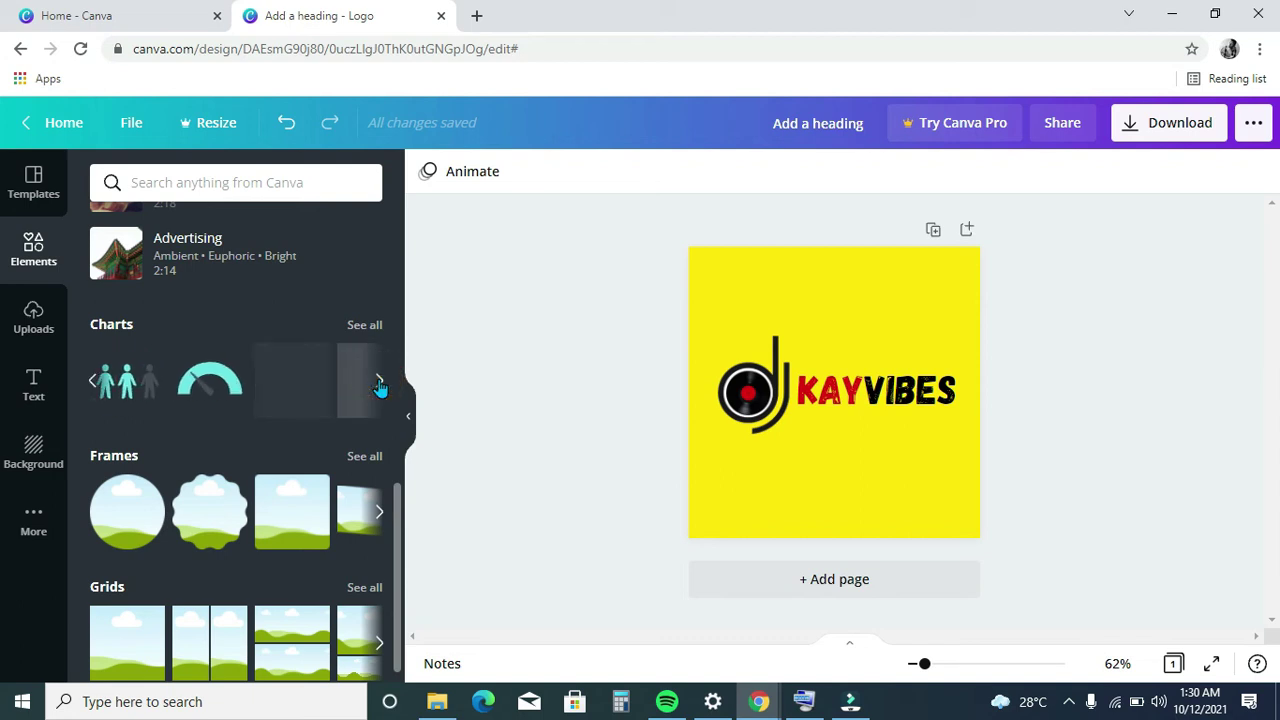
pyautogui.click(380, 386)
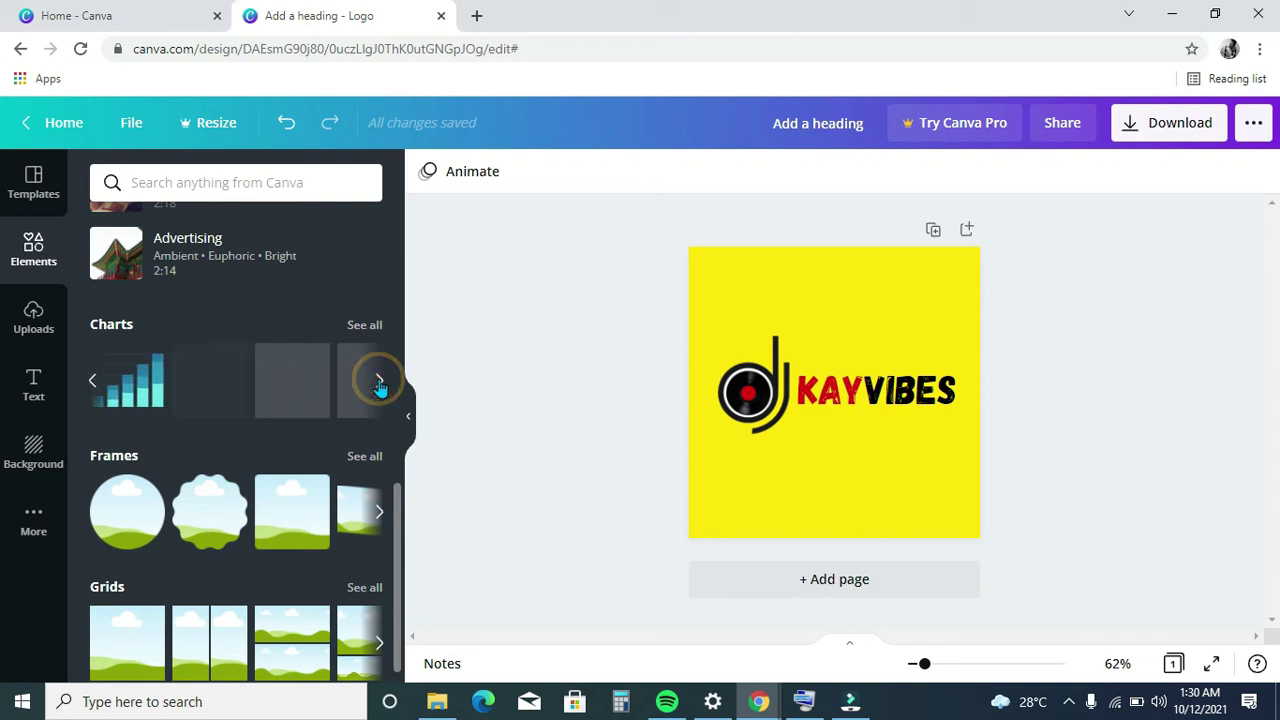
pyautogui.click(380, 514)
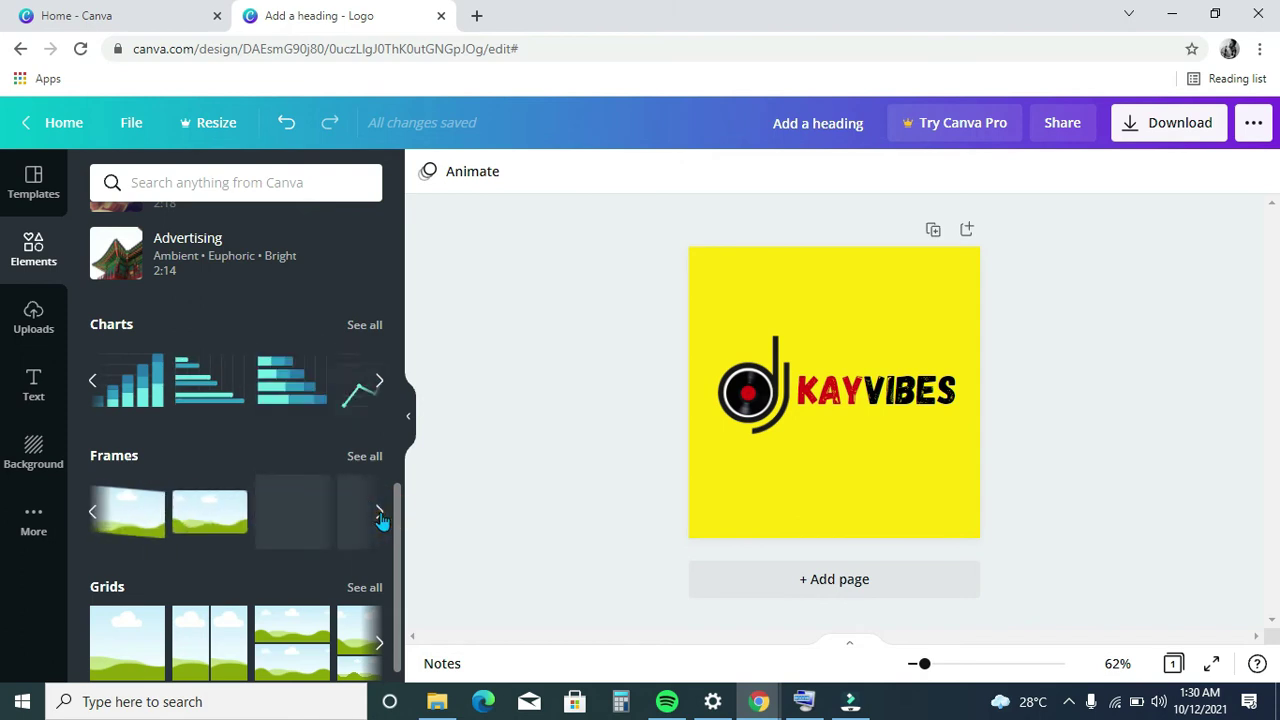
pyautogui.click(380, 514)
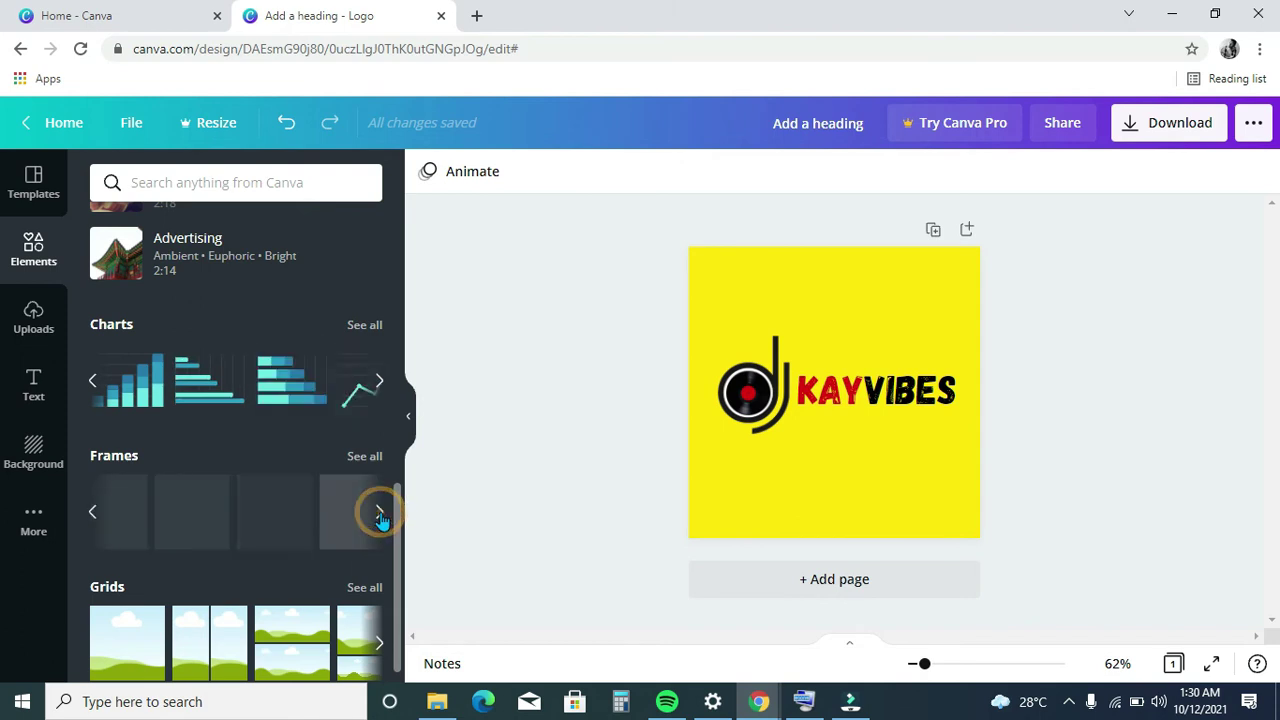
pyautogui.click(382, 645)
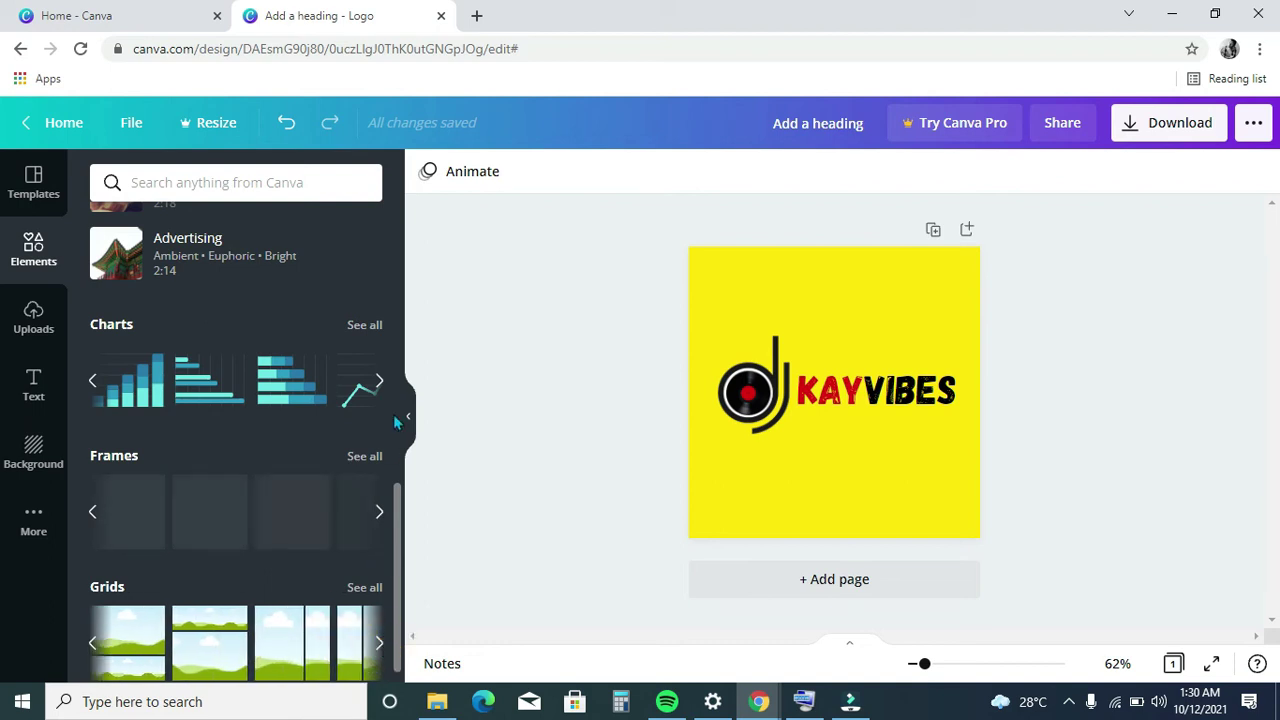
pyautogui.moveTo(399, 497); pyautogui.dragTo(369, 215)
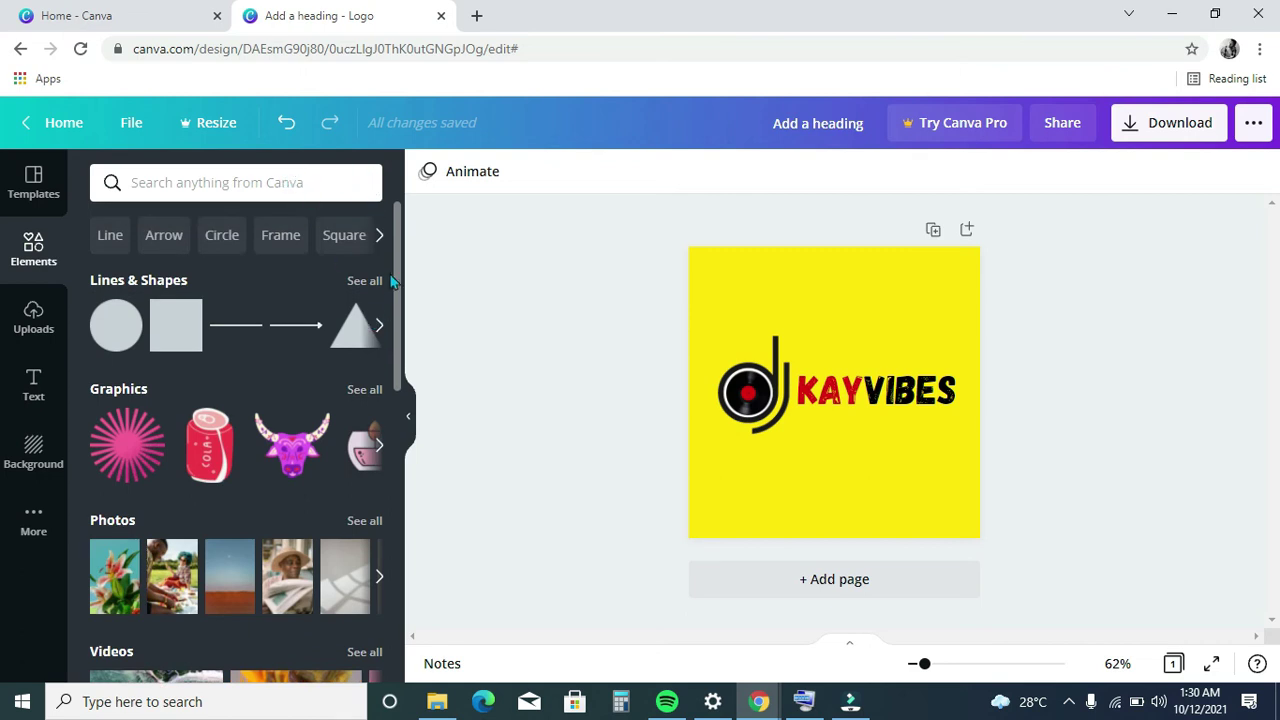
pyautogui.moveTo(399, 264); pyautogui.dragTo(404, 668)
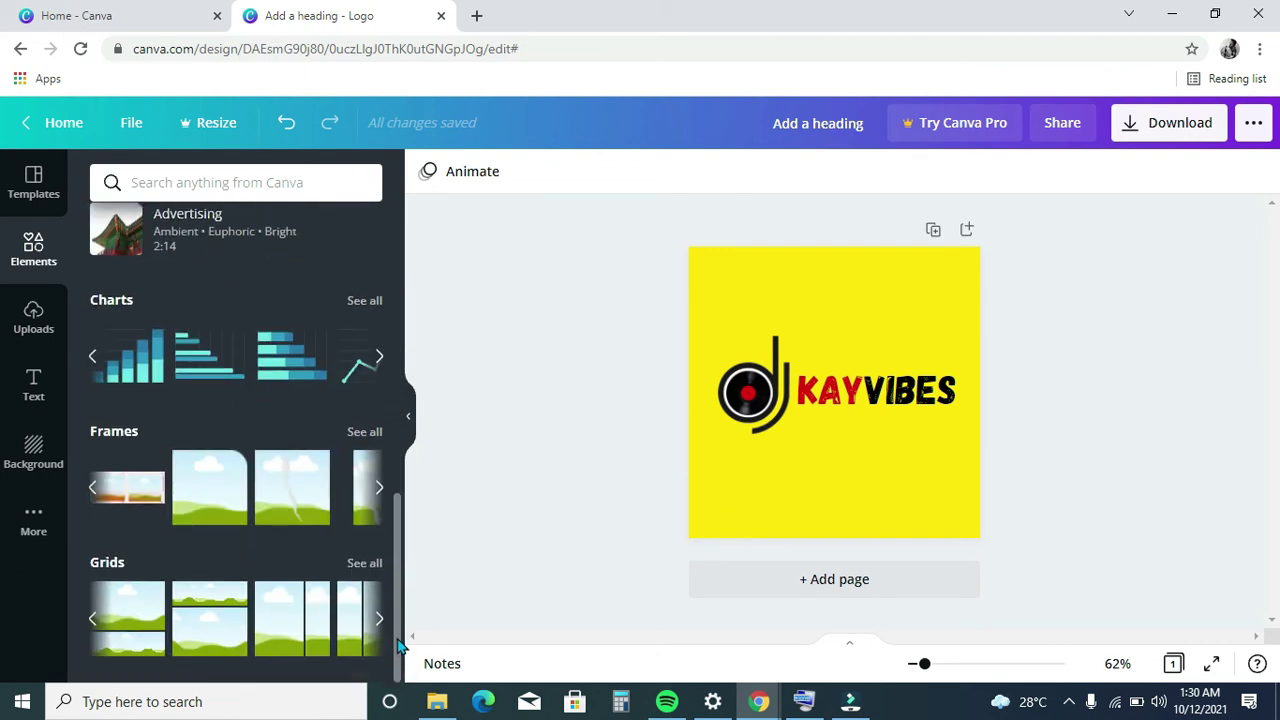
pyautogui.moveTo(407, 592); pyautogui.dragTo(352, 209)
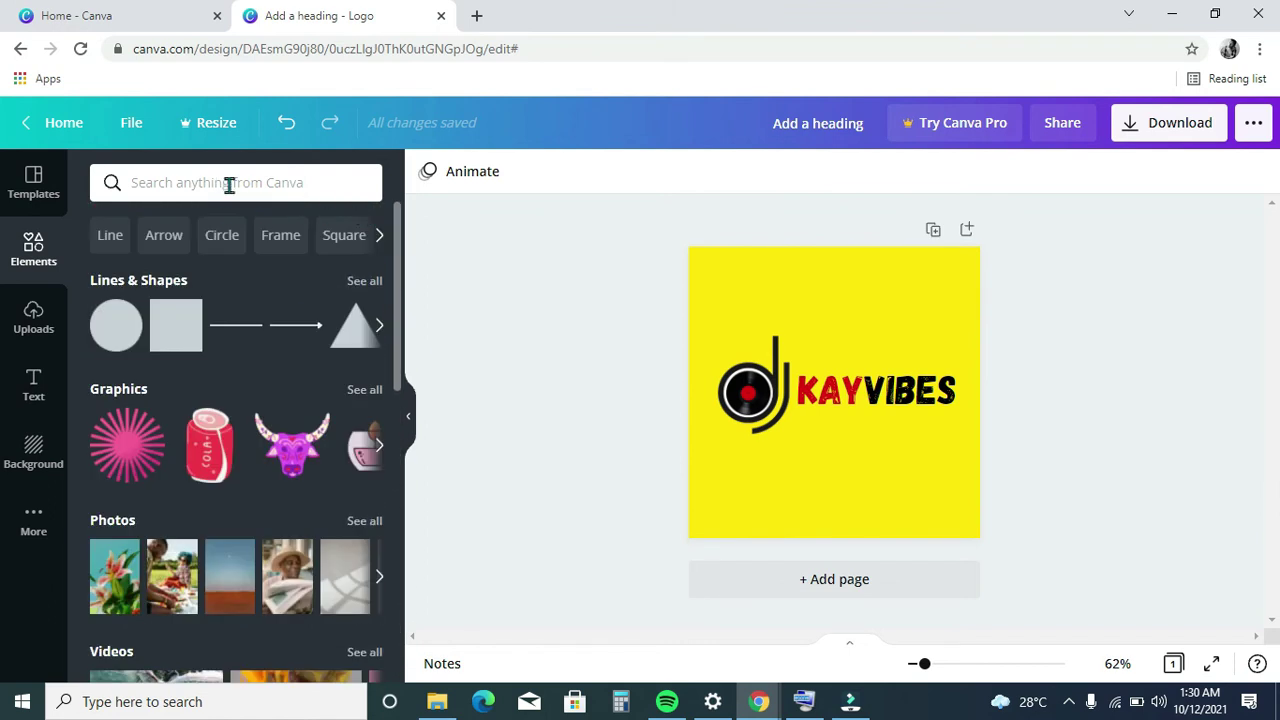
# - Look through the suggested element keywords and view the Shapes results
pyautogui.click(379, 237)
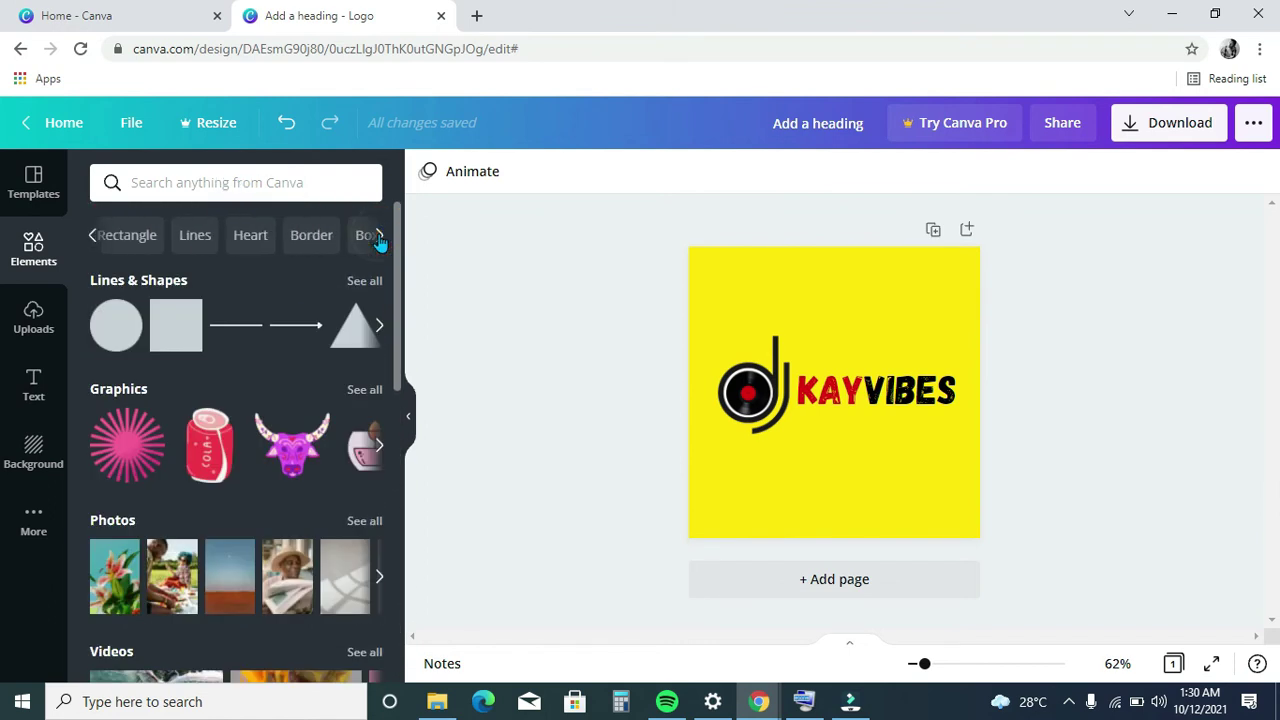
pyautogui.click(379, 237)
pyautogui.click(379, 237)
pyautogui.click(379, 237)
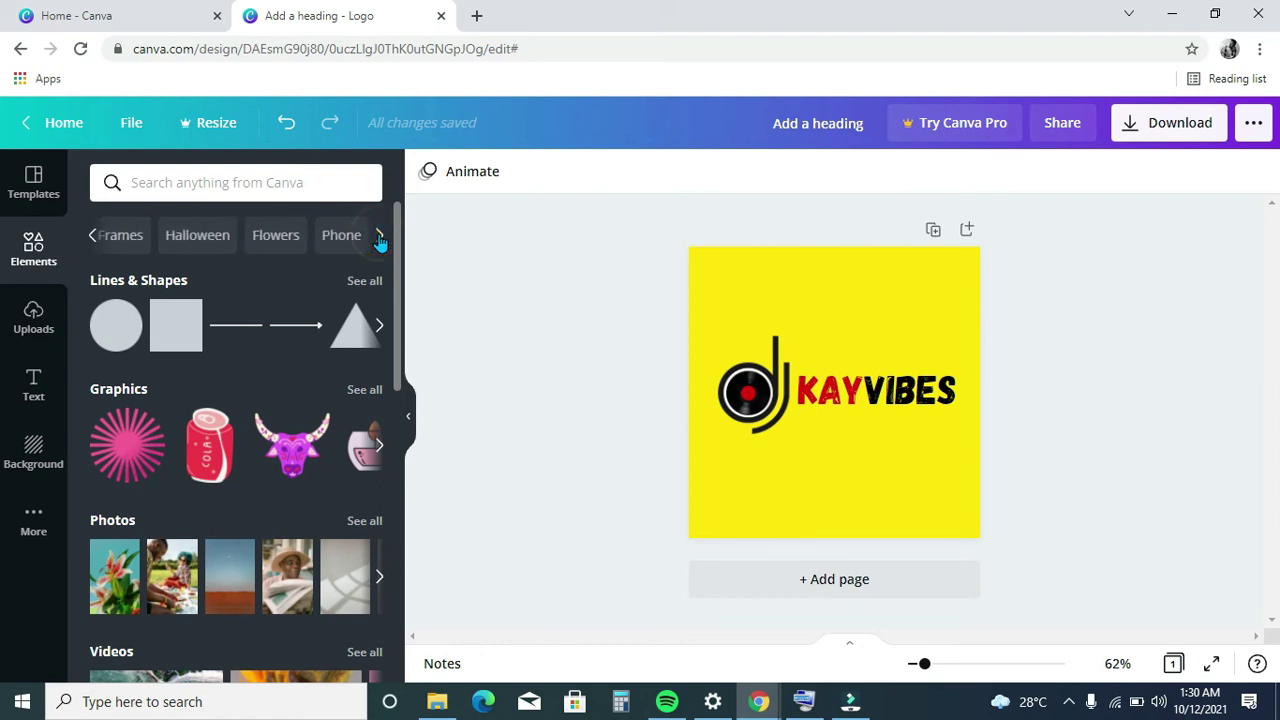
pyautogui.click(90, 236)
pyautogui.click(332, 238)
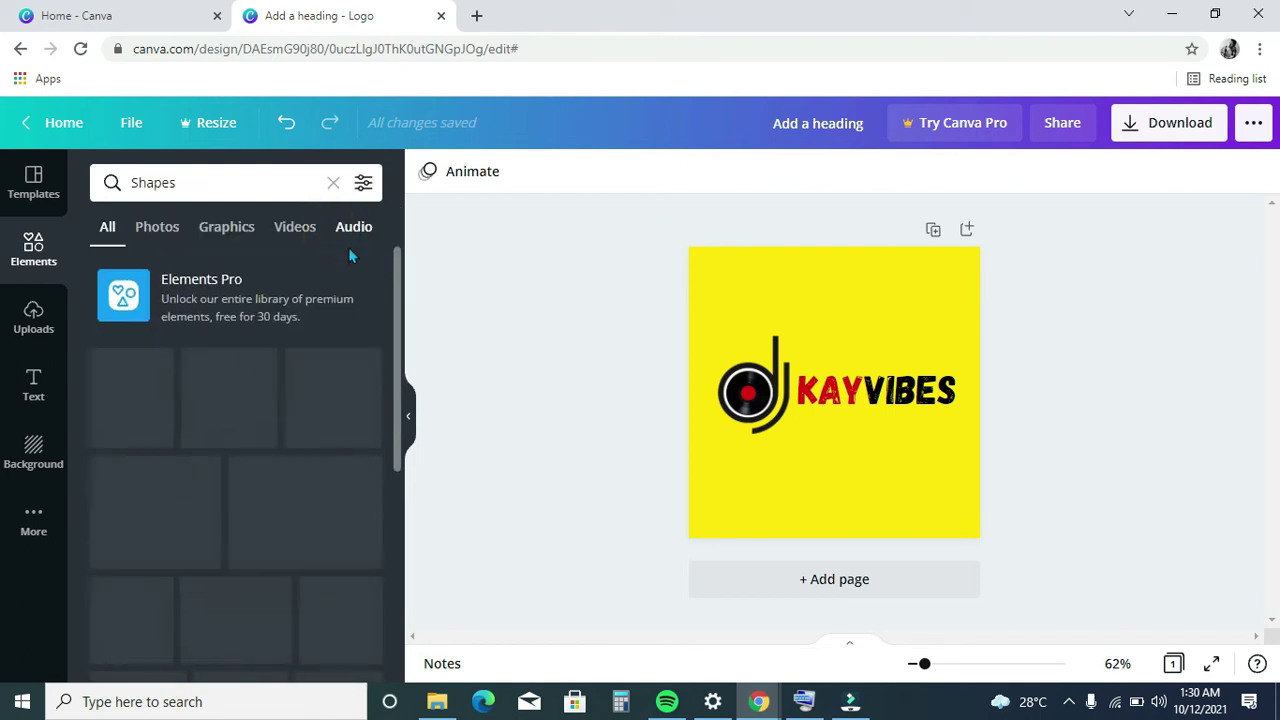
pyautogui.moveTo(396, 280)
pyautogui.mouseDown()
pyautogui.moveTo(390, 492)
pyautogui.moveTo(396, 302)
pyautogui.mouseUp()
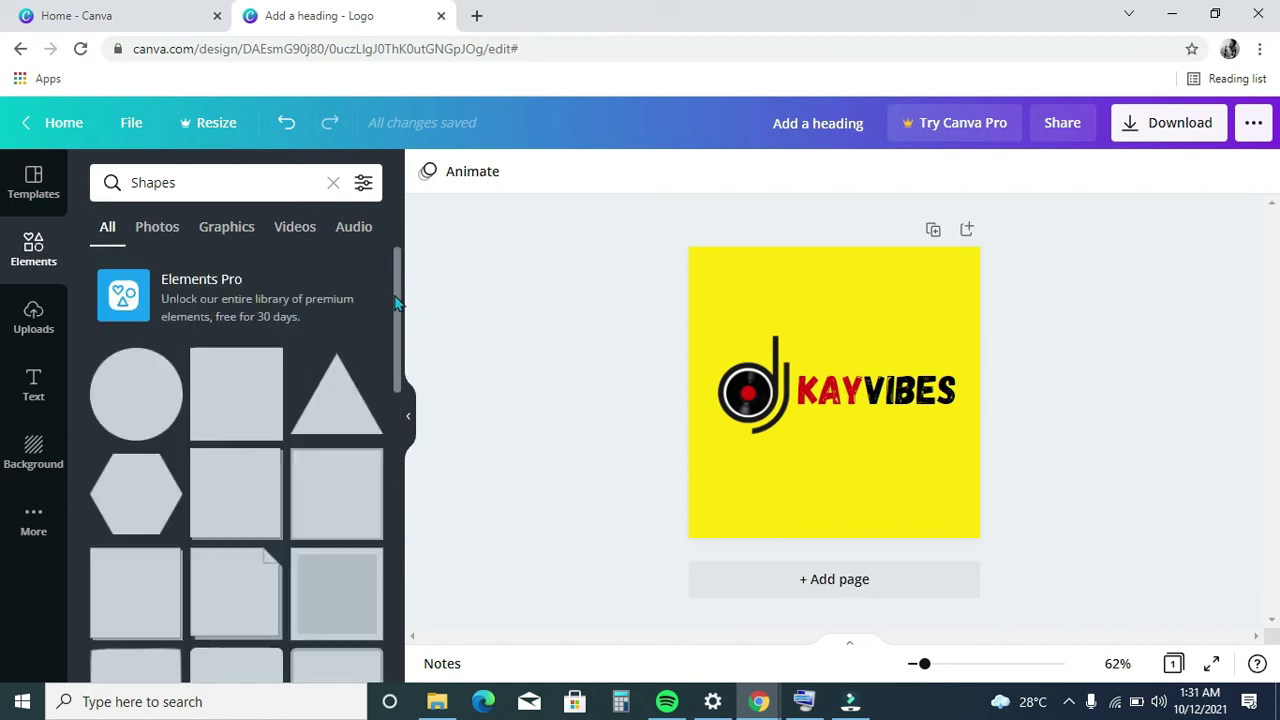
# - Replace the Shapes search with "icon" and look through the matching elements
pyautogui.click(199, 183)
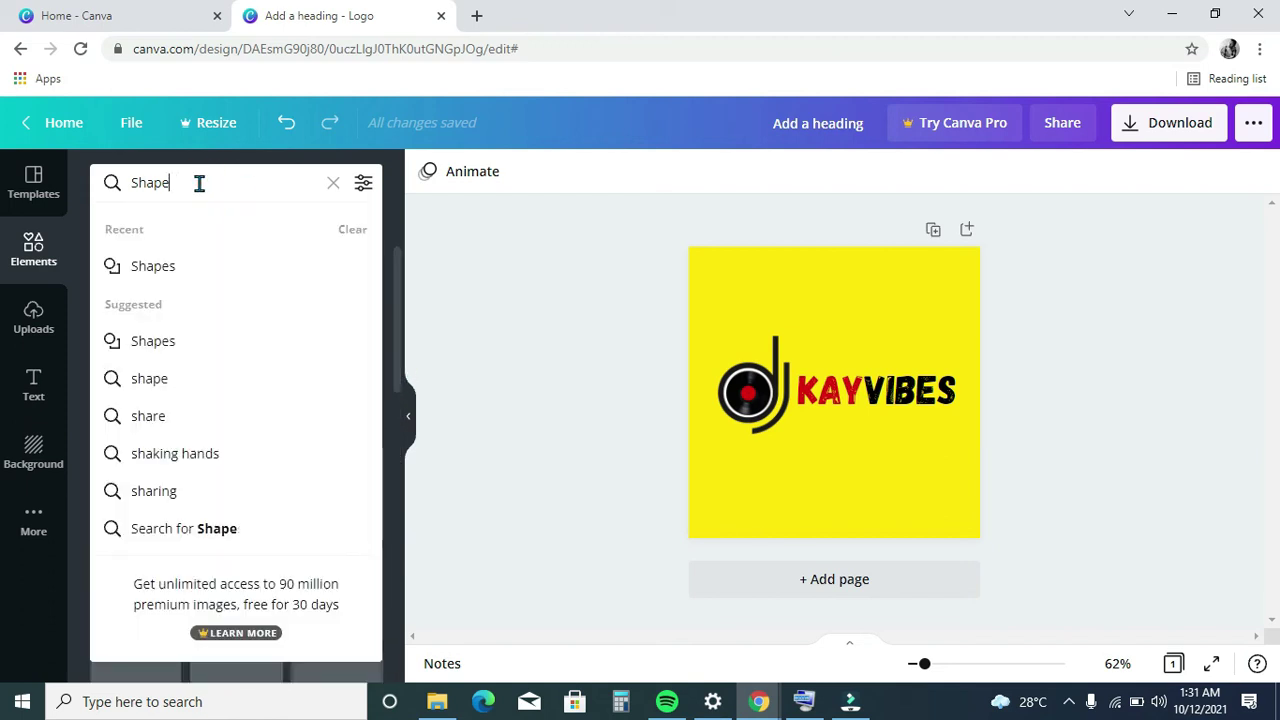
pyautogui.press('BackSpace')
pyautogui.press('BackSpace')
pyautogui.press('BackSpace')
pyautogui.press('BackSpace')
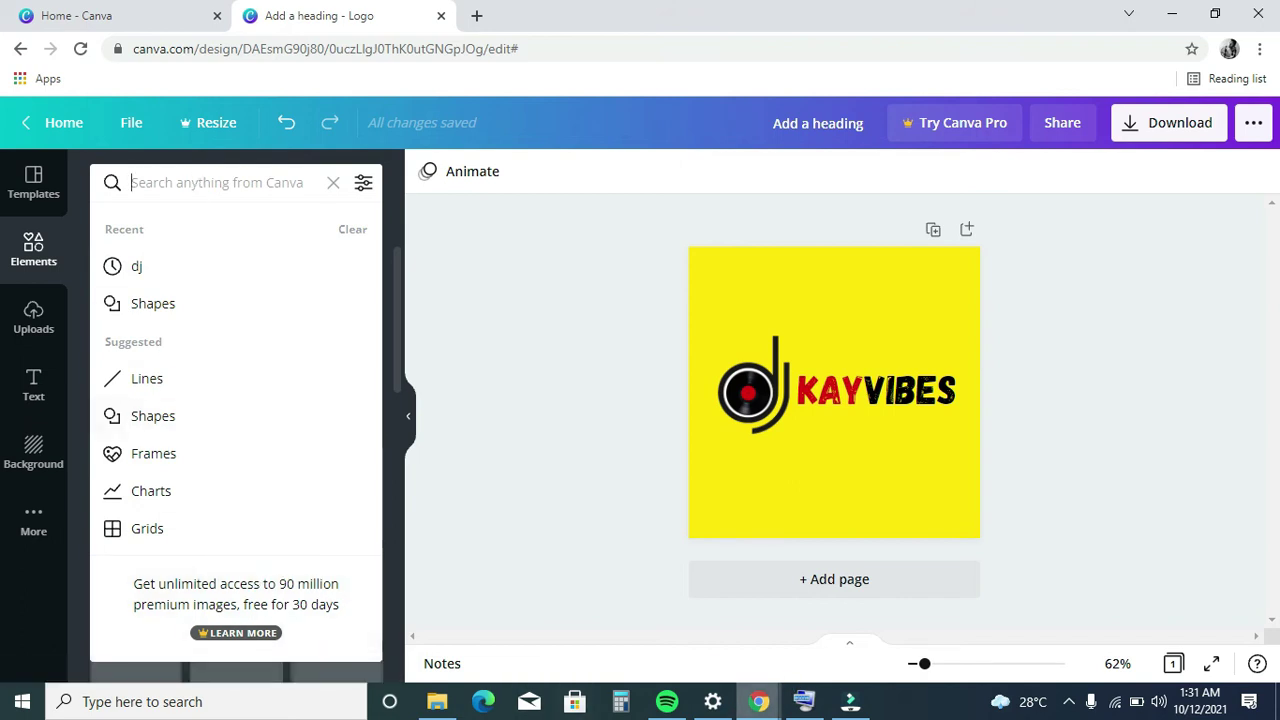
pyautogui.click(815, 704)
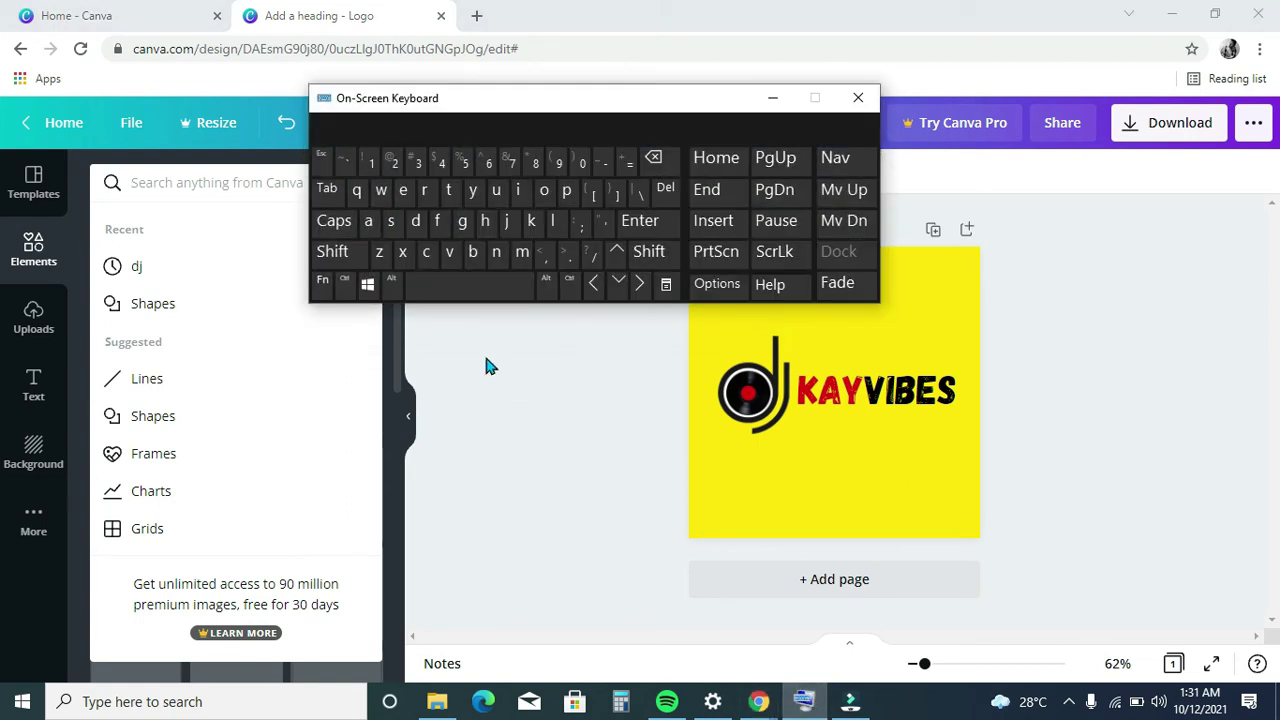
pyautogui.click(522, 193)
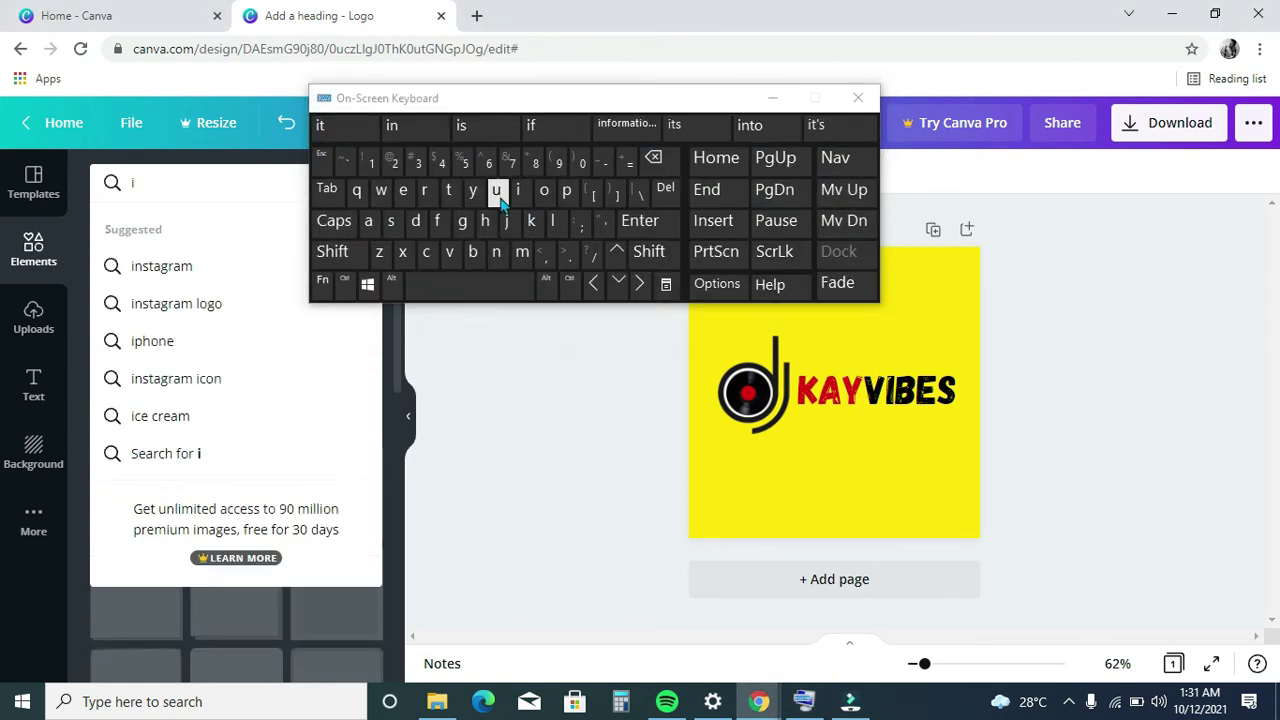
pyautogui.click(427, 256)
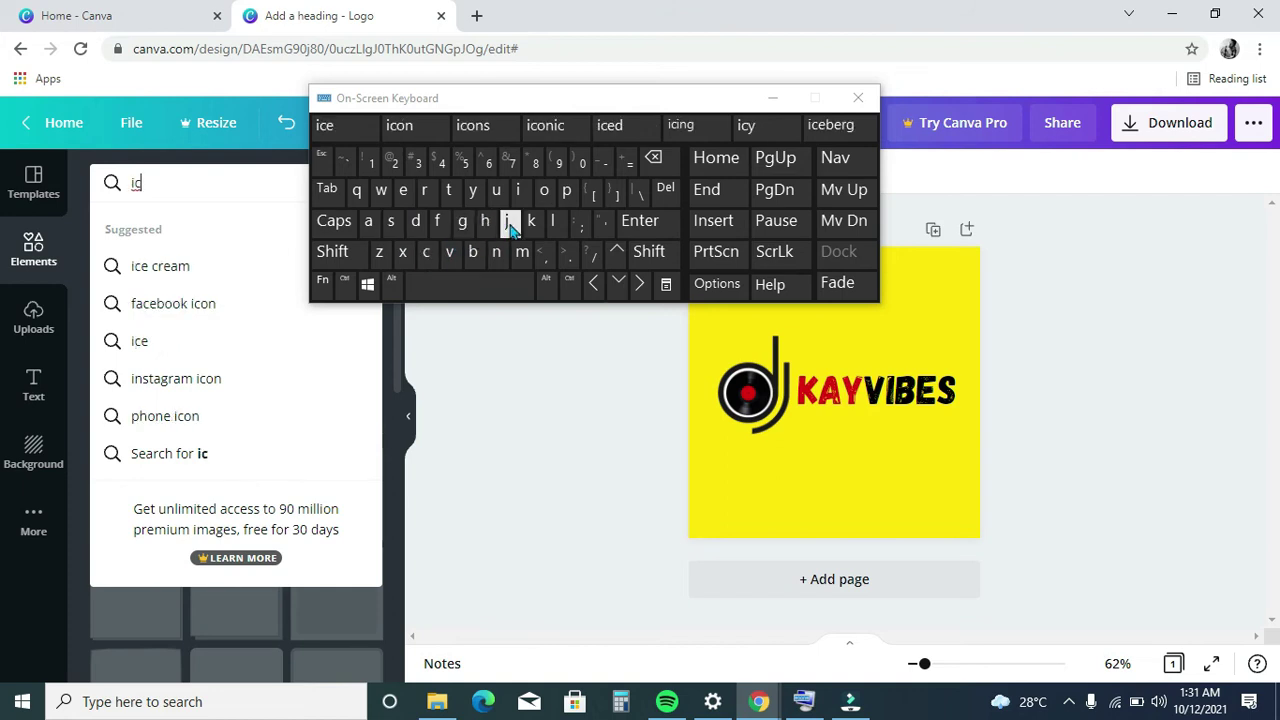
pyautogui.click(543, 193)
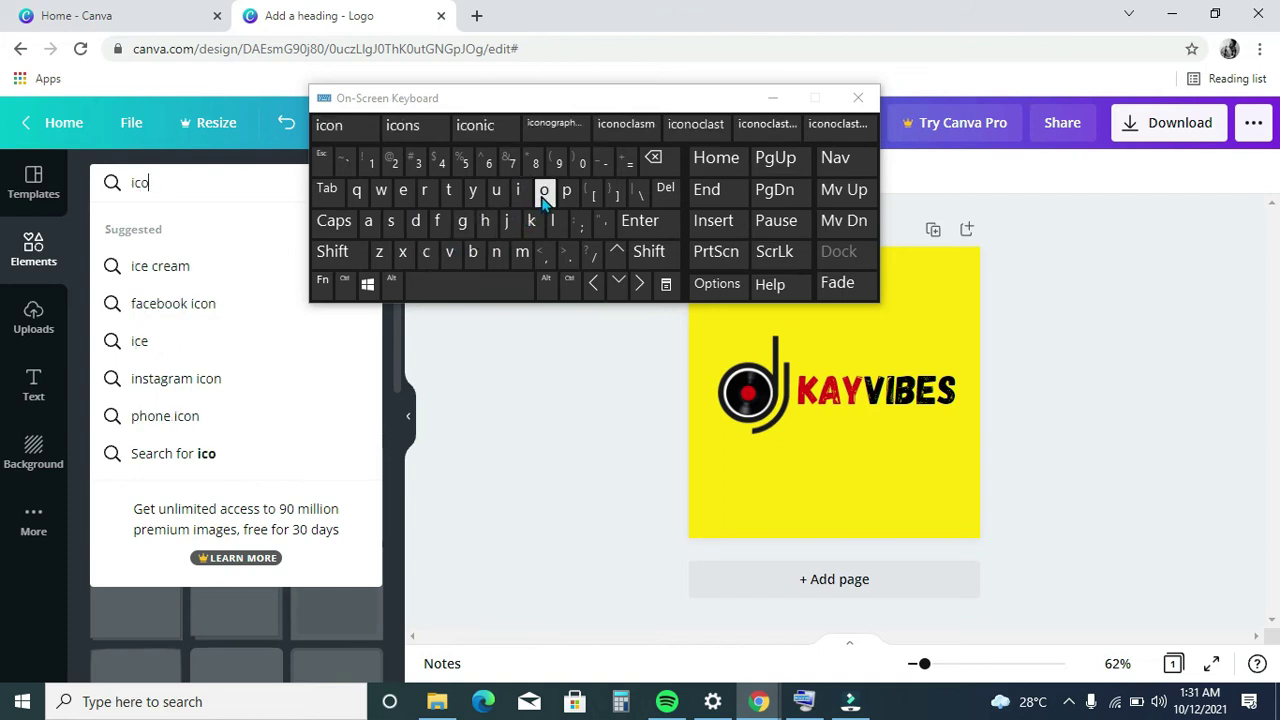
pyautogui.click(497, 256)
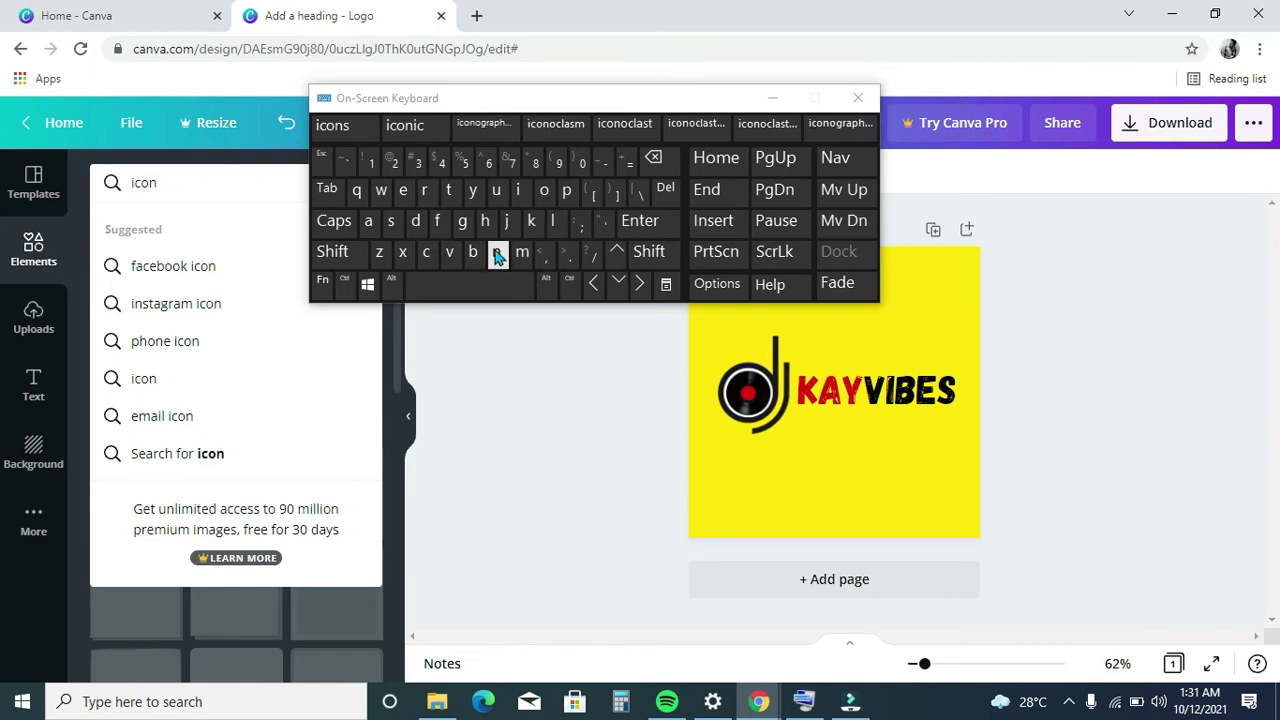
pyautogui.click(774, 100)
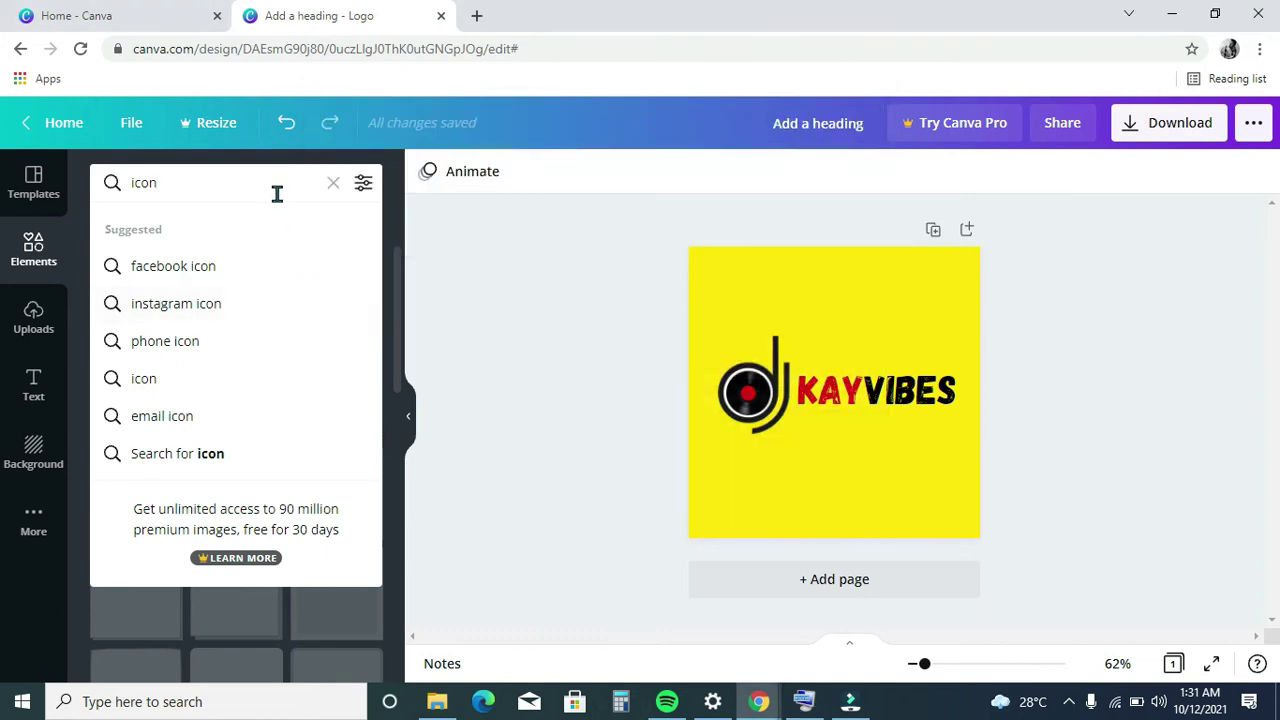
pyautogui.press('Return')
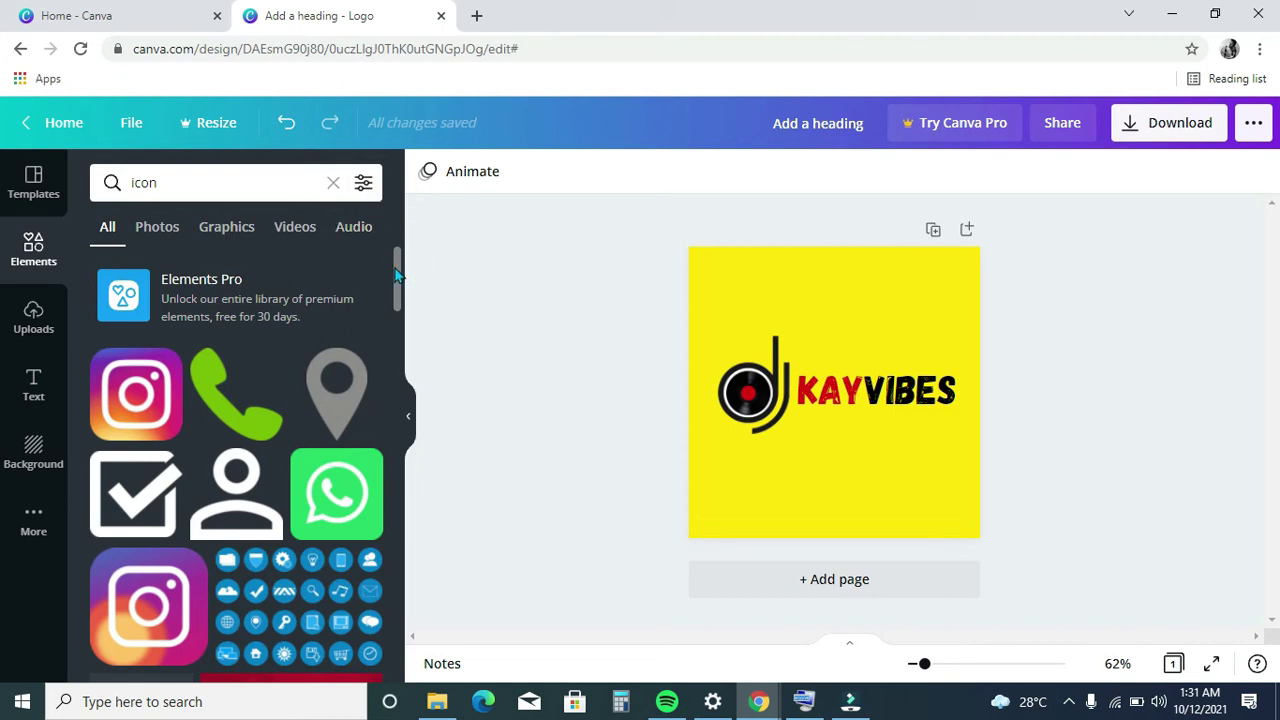
pyautogui.moveTo(398, 262); pyautogui.dragTo(396, 425)
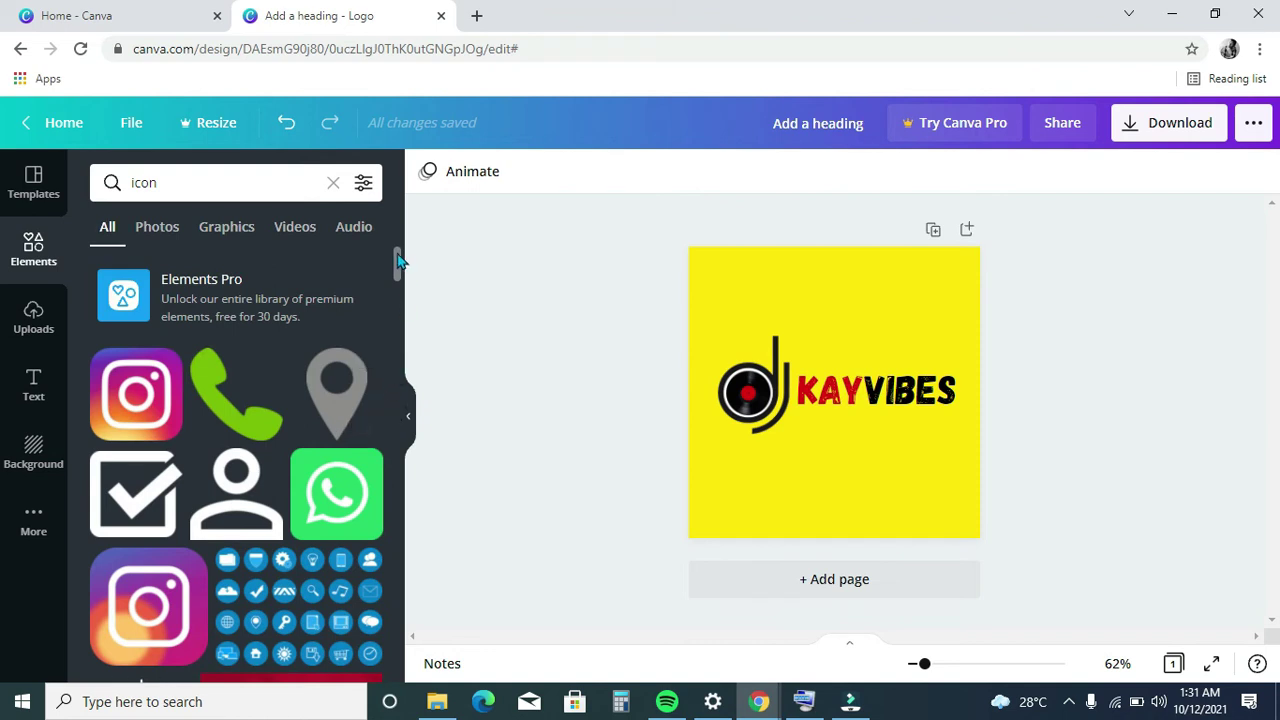
pyautogui.moveTo(397, 260)
pyautogui.mouseDown()
pyautogui.moveTo(402, 332)
pyautogui.moveTo(405, 242)
pyautogui.mouseUp()
# - Replace the icon search with the suggested term "social media" in the elements library
pyautogui.click(197, 186)
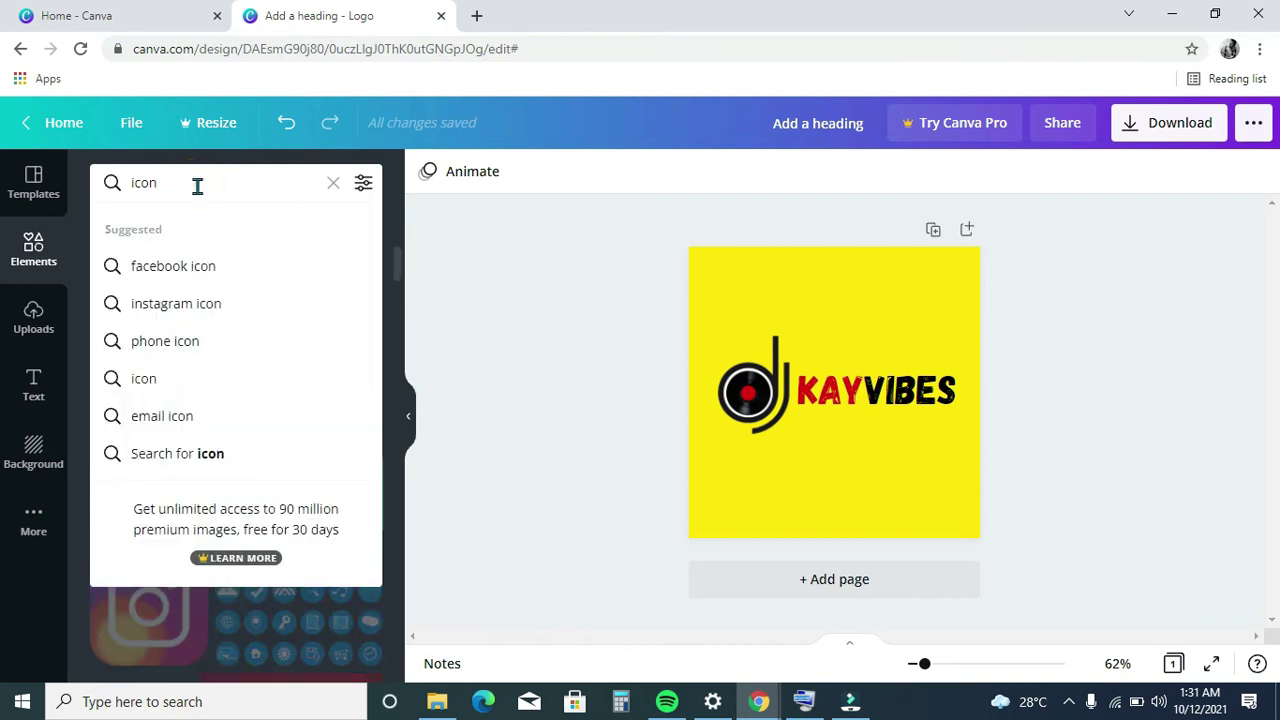
pyautogui.press('BackSpace')
pyautogui.press('BackSpace')
pyautogui.press('BackSpace')
pyautogui.press('BackSpace')
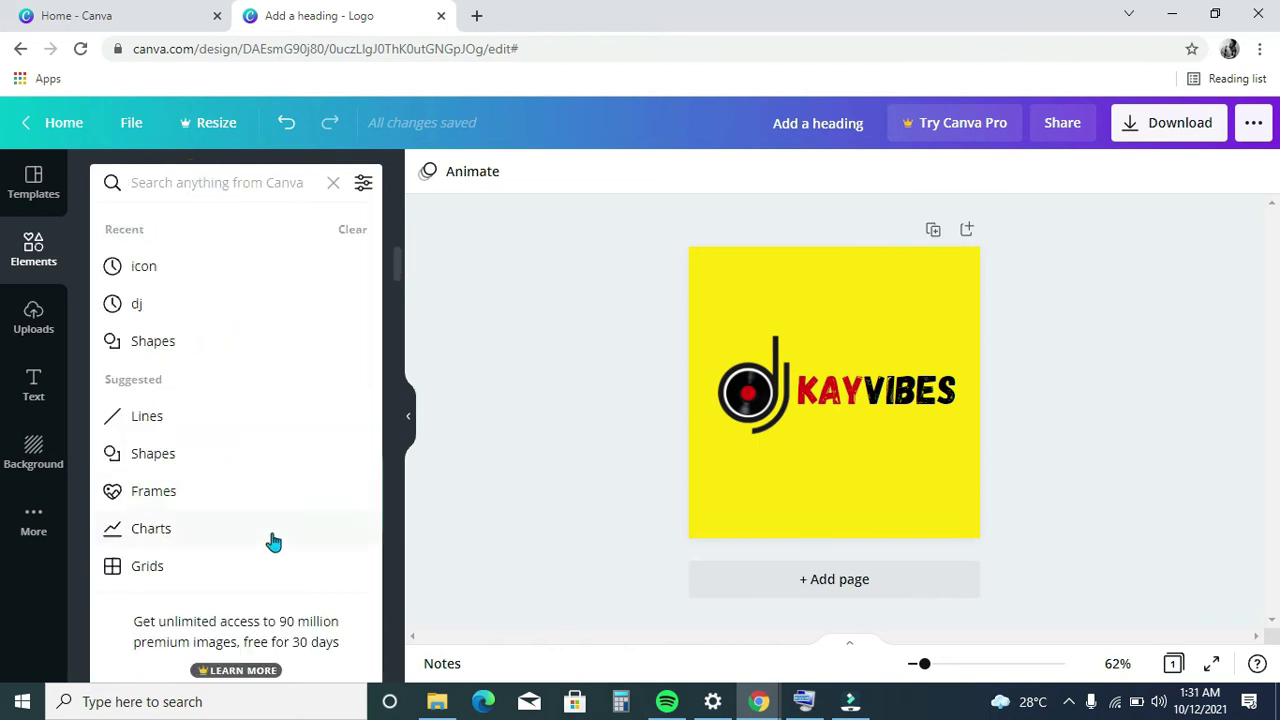
pyautogui.click(806, 704)
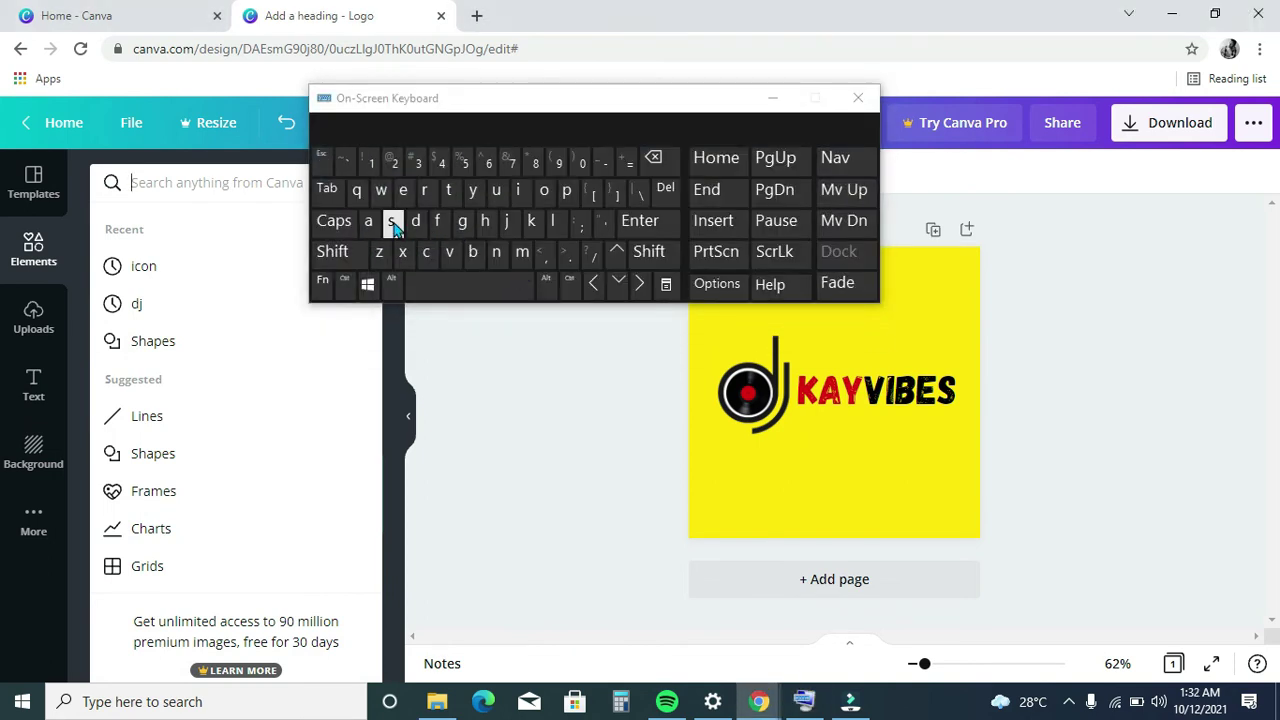
pyautogui.click(392, 224)
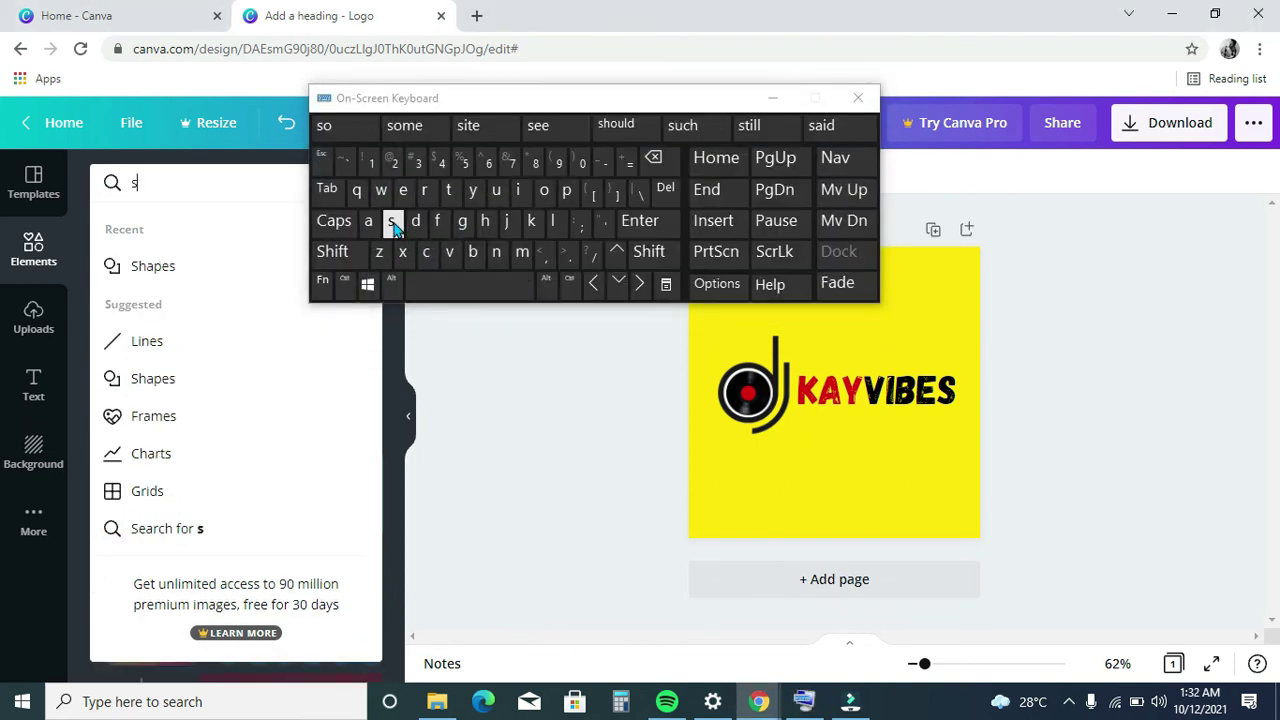
pyautogui.click(544, 190)
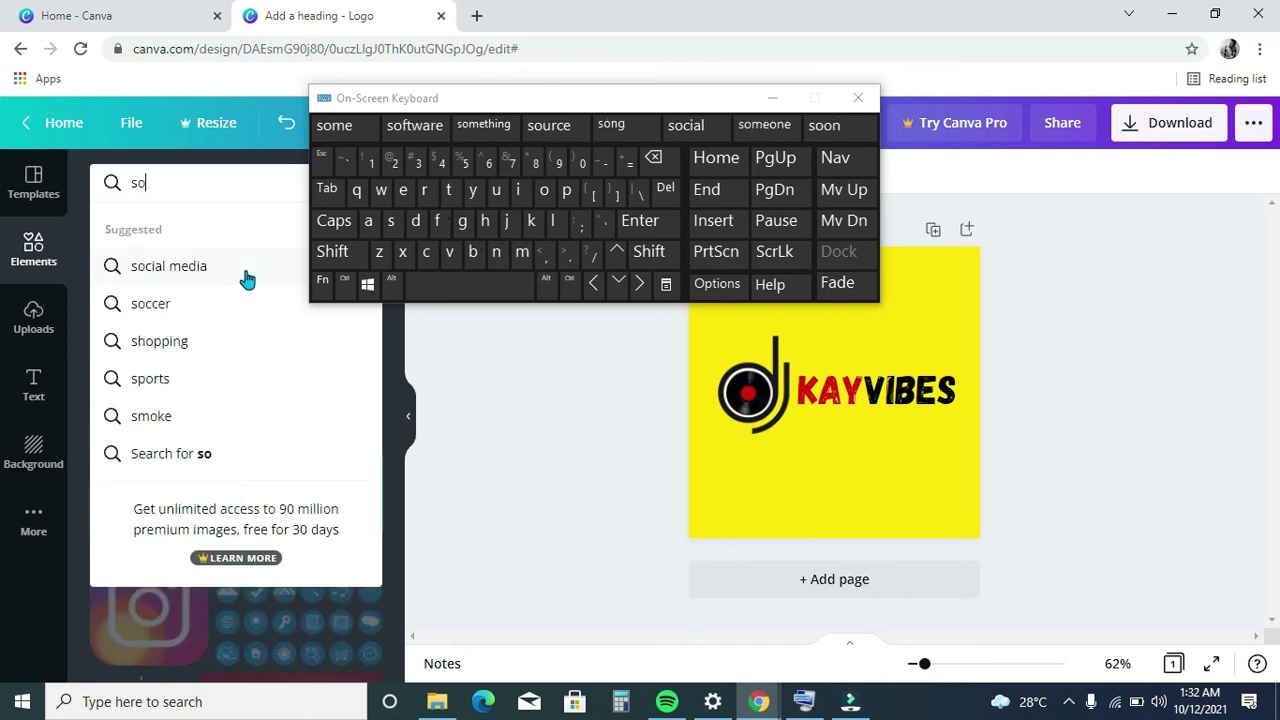
pyautogui.click(217, 270)
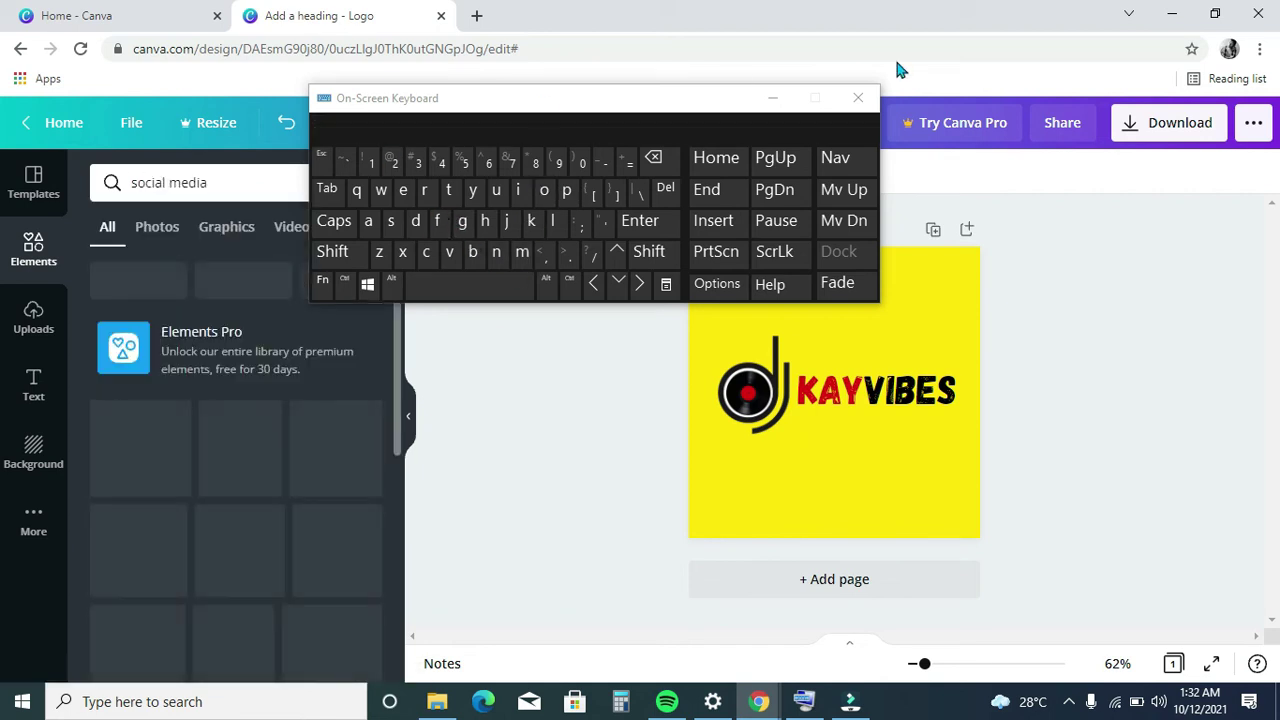
# - Add the round blue Facebook icon to the logo, shrink it and place it below the vinyl record
pyautogui.click(772, 100)
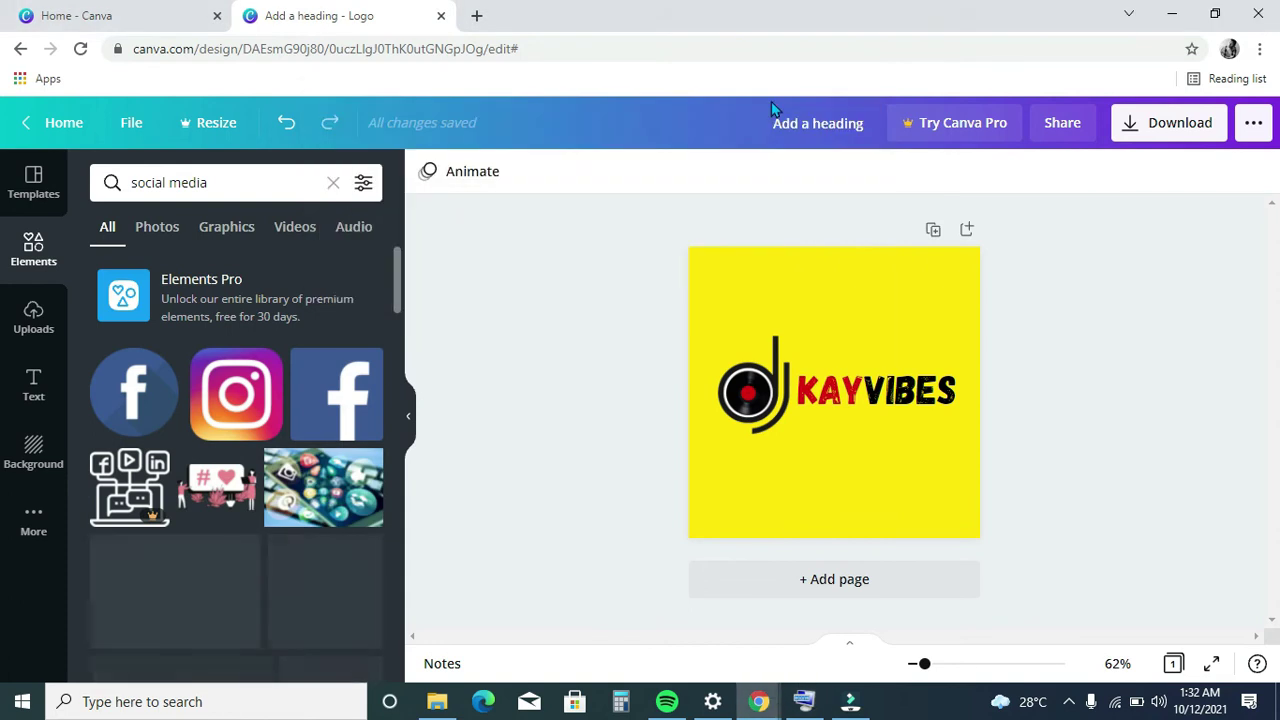
pyautogui.moveTo(394, 278); pyautogui.dragTo(399, 505)
pyautogui.moveTo(400, 436); pyautogui.dragTo(388, 222)
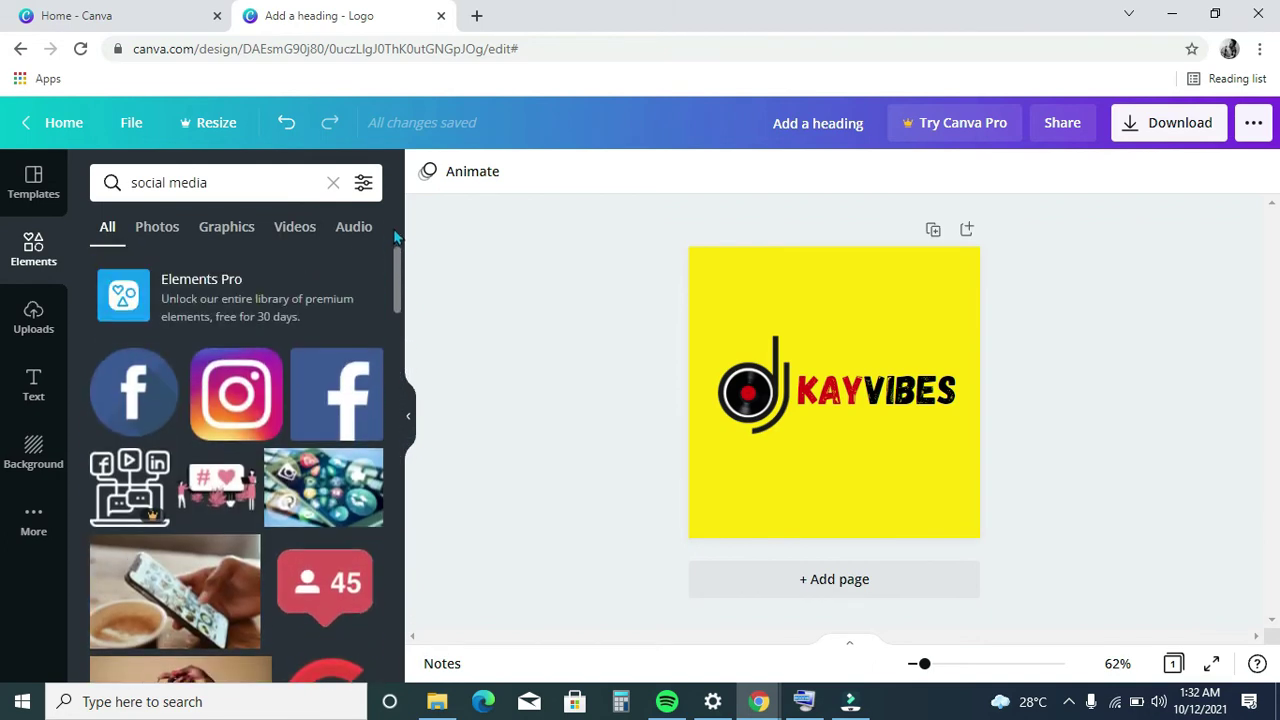
pyautogui.click(138, 400)
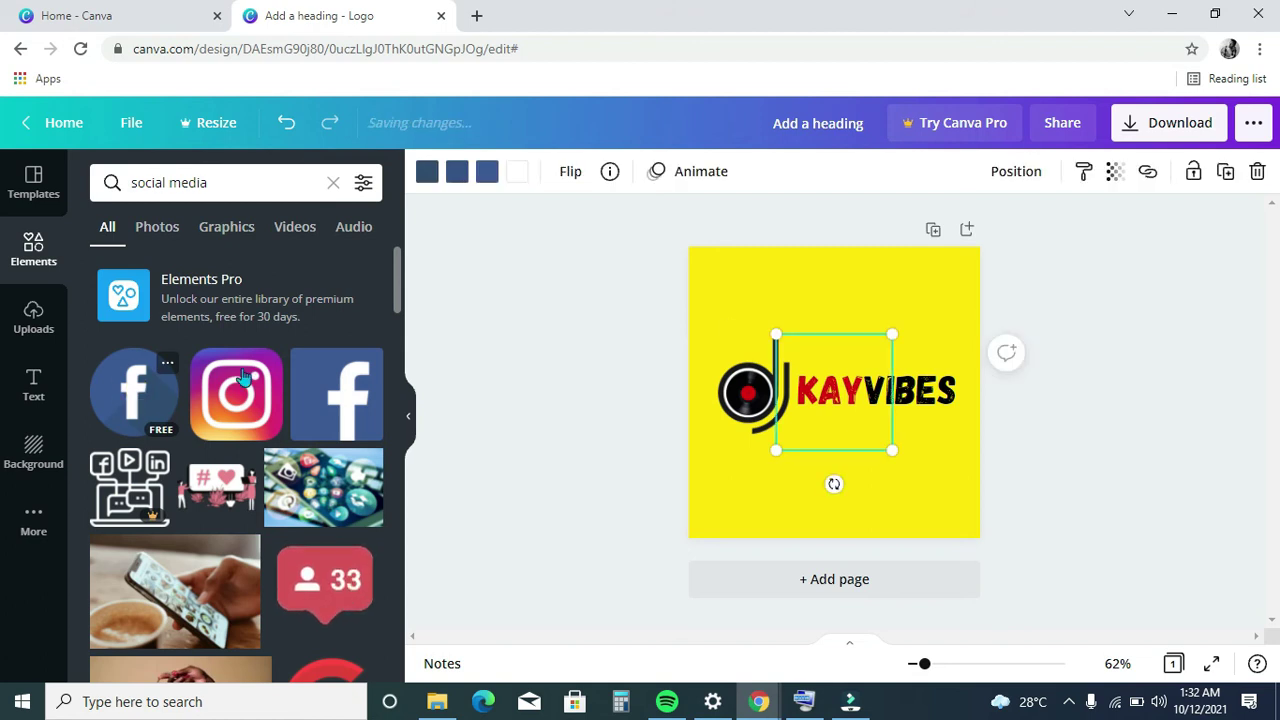
pyautogui.moveTo(891, 335); pyautogui.dragTo(737, 468)
pyautogui.click(1079, 342)
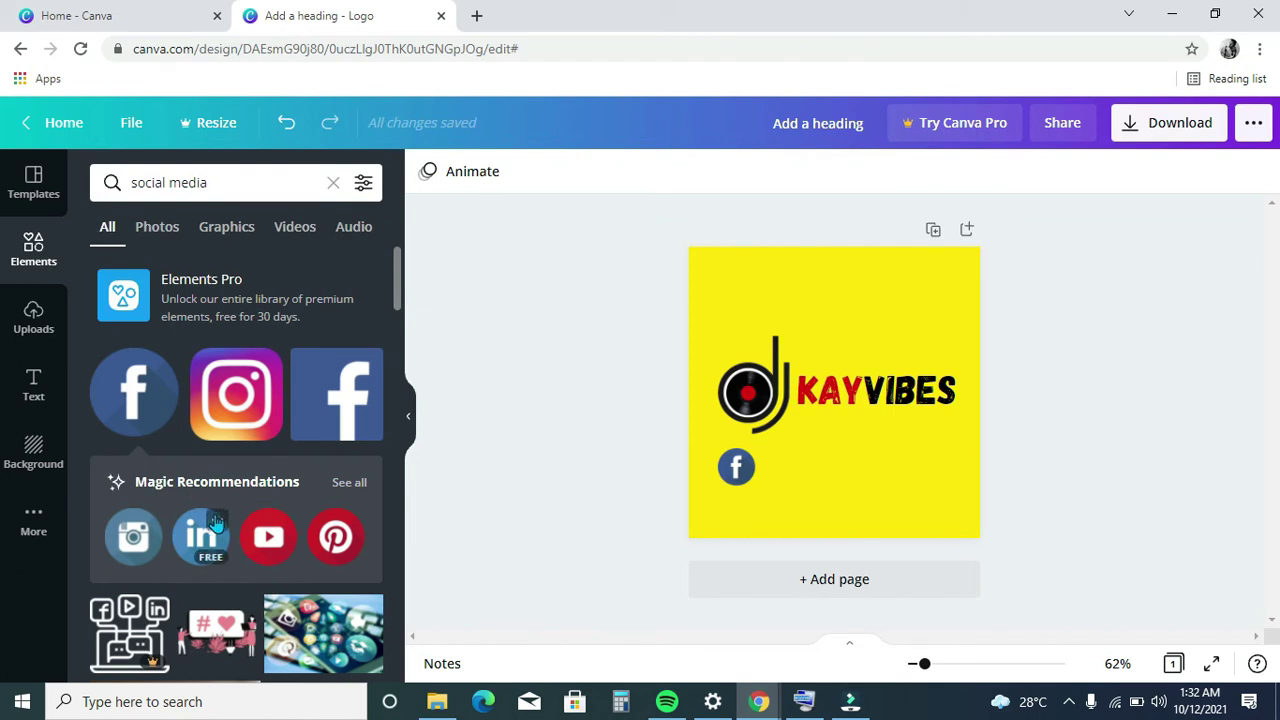
# - Add the round red YouTube icon from the social media results, shrink it and place it below the Facebook icon
pyautogui.moveTo(368, 369)
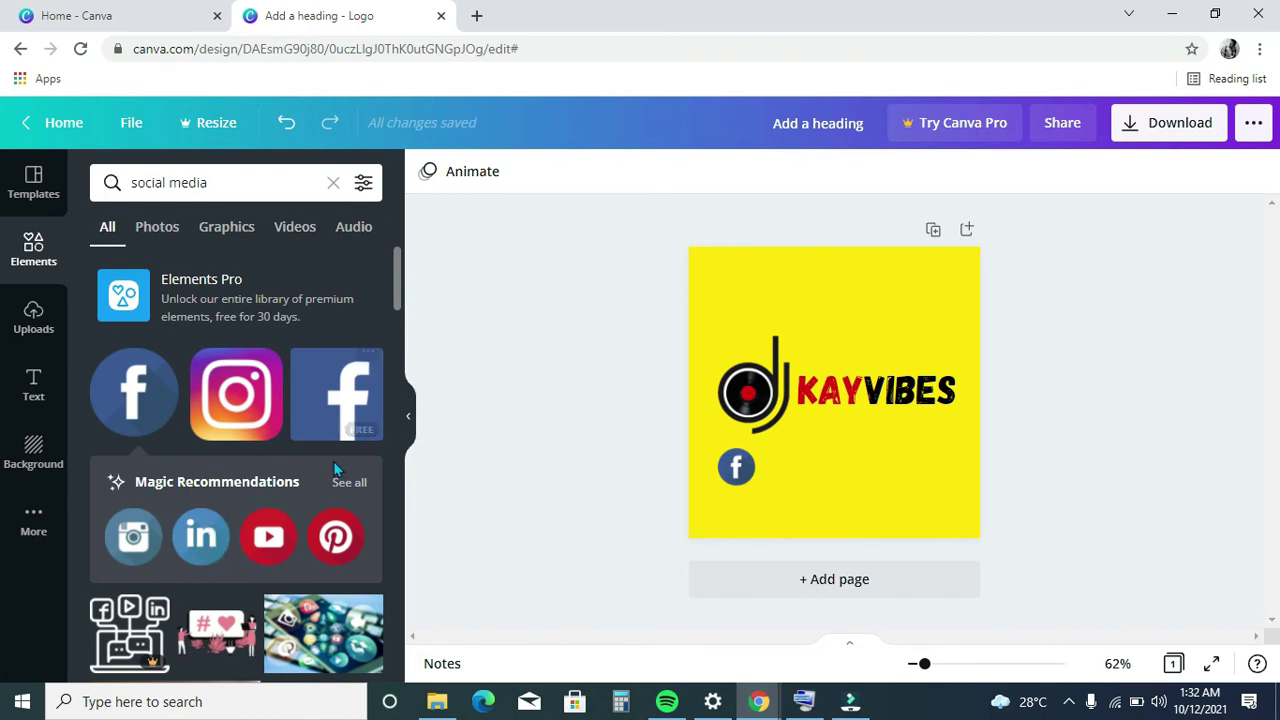
pyautogui.moveTo(396, 276); pyautogui.dragTo(373, 600)
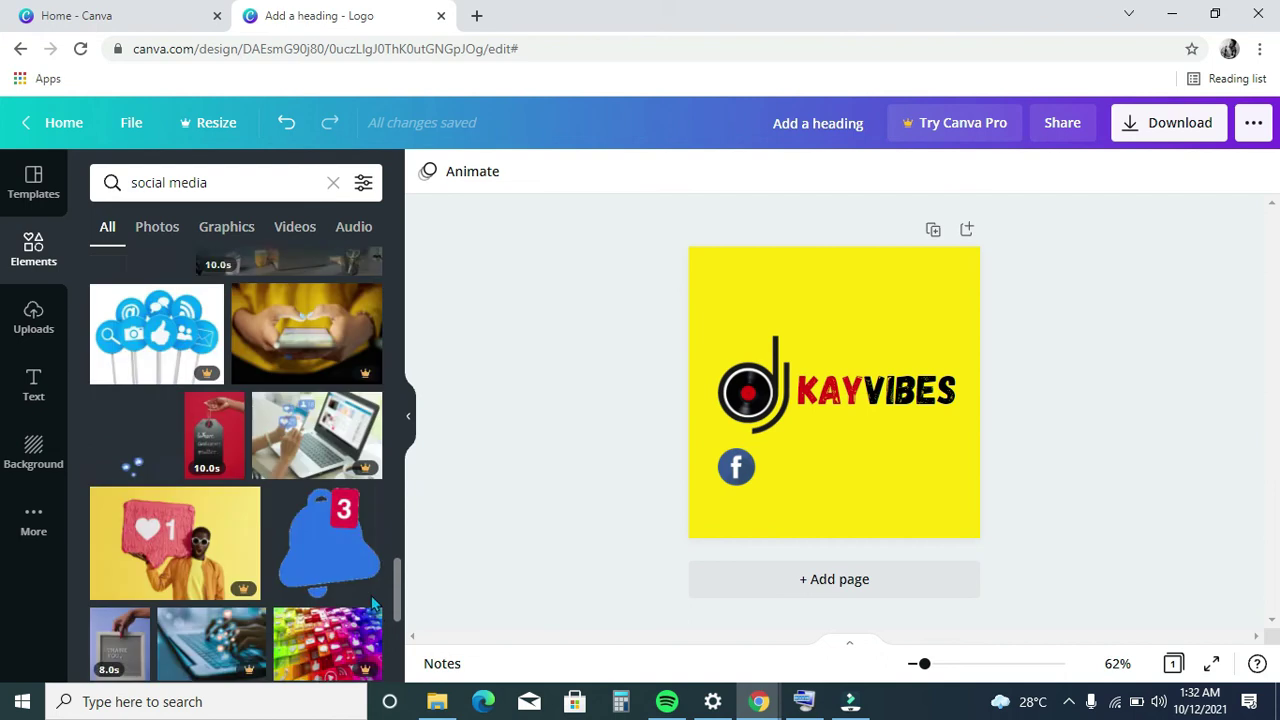
pyautogui.scroll(-10, 370, 615)
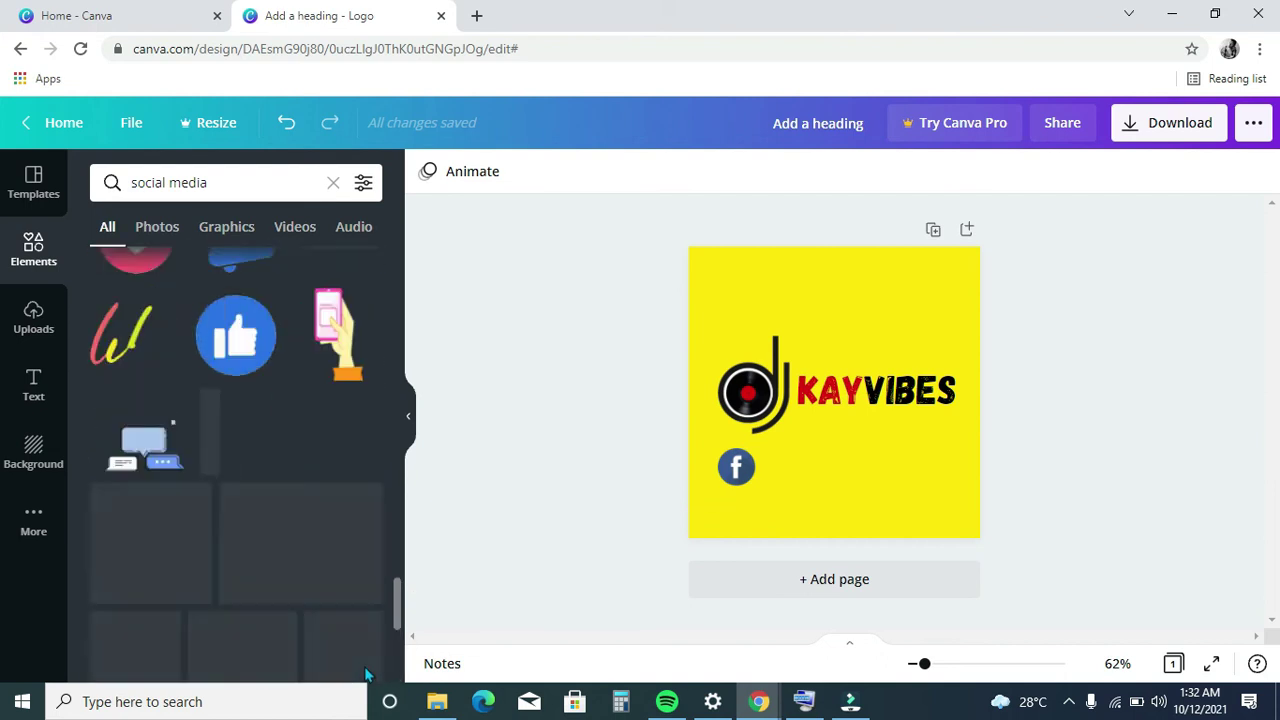
pyautogui.scroll(10, 366, 676)
pyautogui.scroll(8, 365, 597)
pyautogui.scroll(3, 360, 510)
pyautogui.scroll(-2, 358, 500)
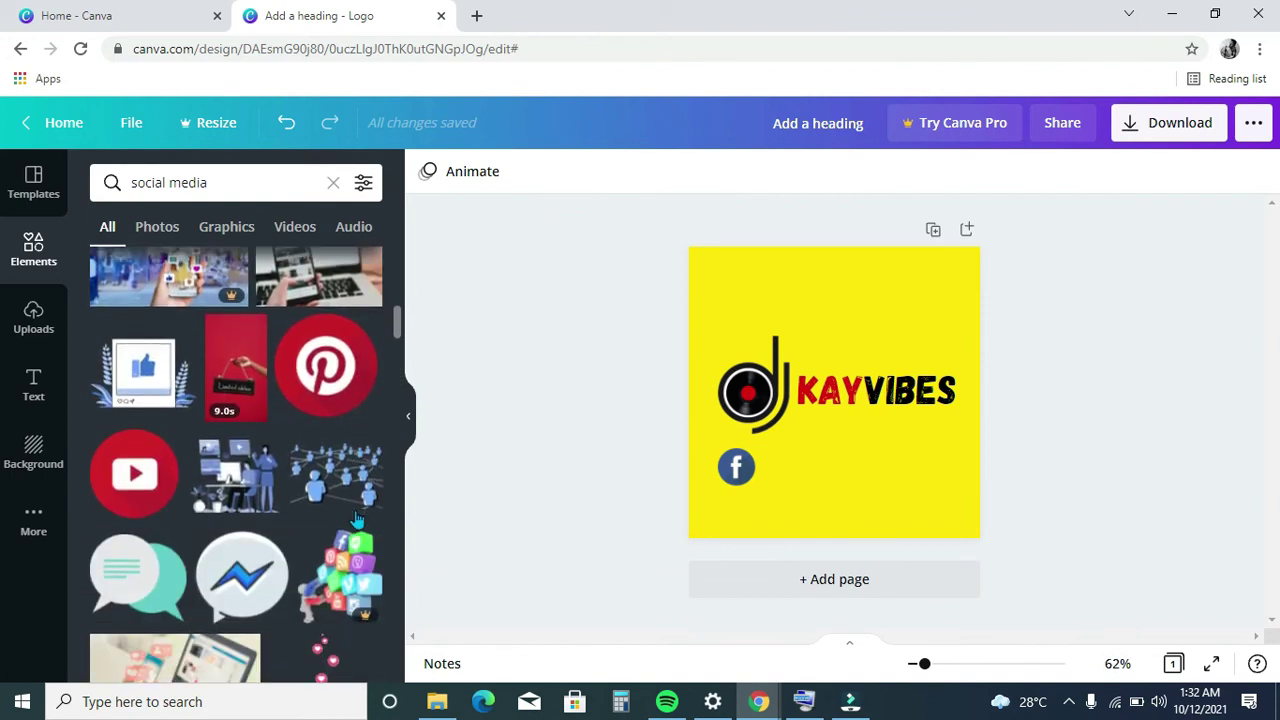
pyautogui.click(127, 489)
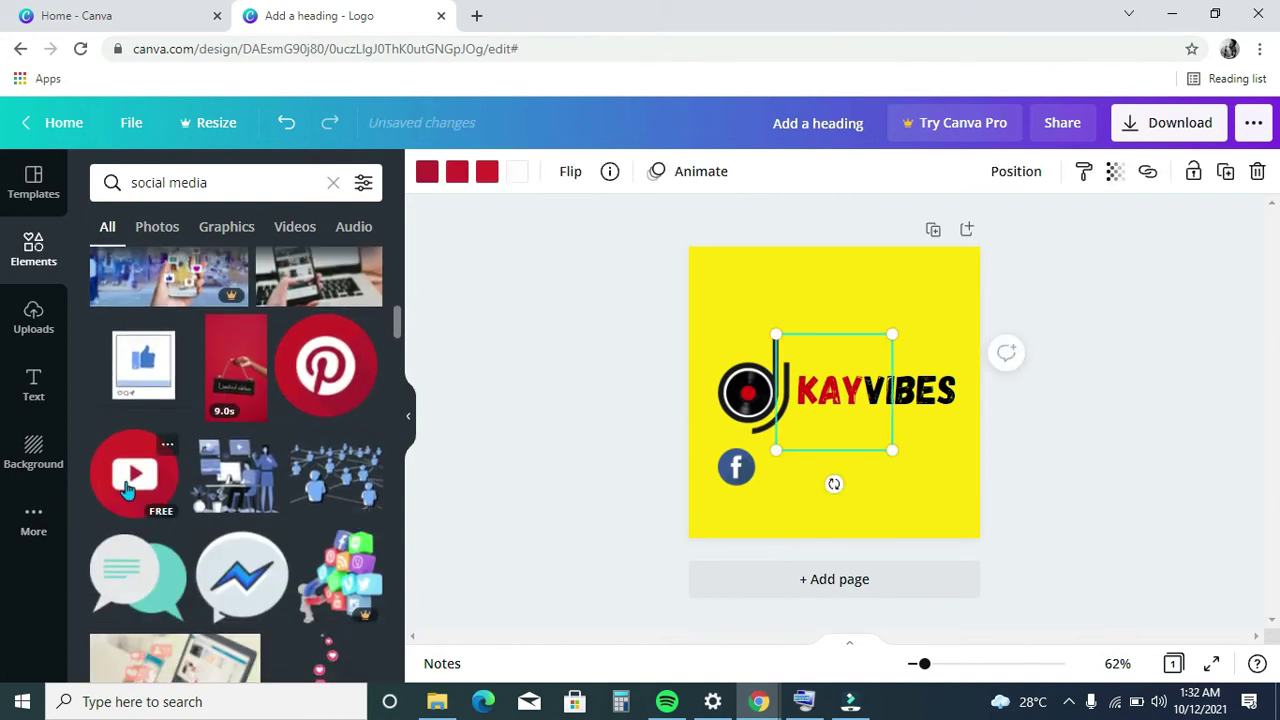
pyautogui.moveTo(893, 333); pyautogui.dragTo(736, 509)
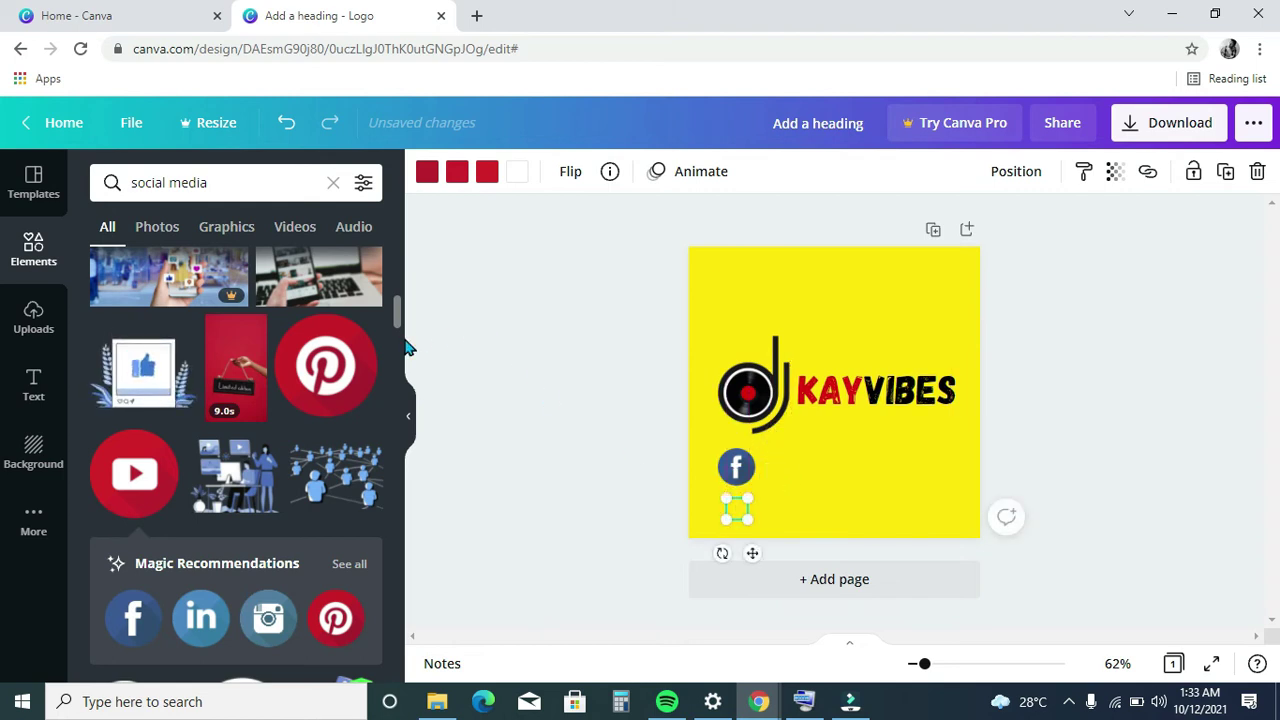
# - Replace the social media search with the suggested term "instagram logo" in the elements library
pyautogui.moveTo(394, 318); pyautogui.dragTo(396, 260)
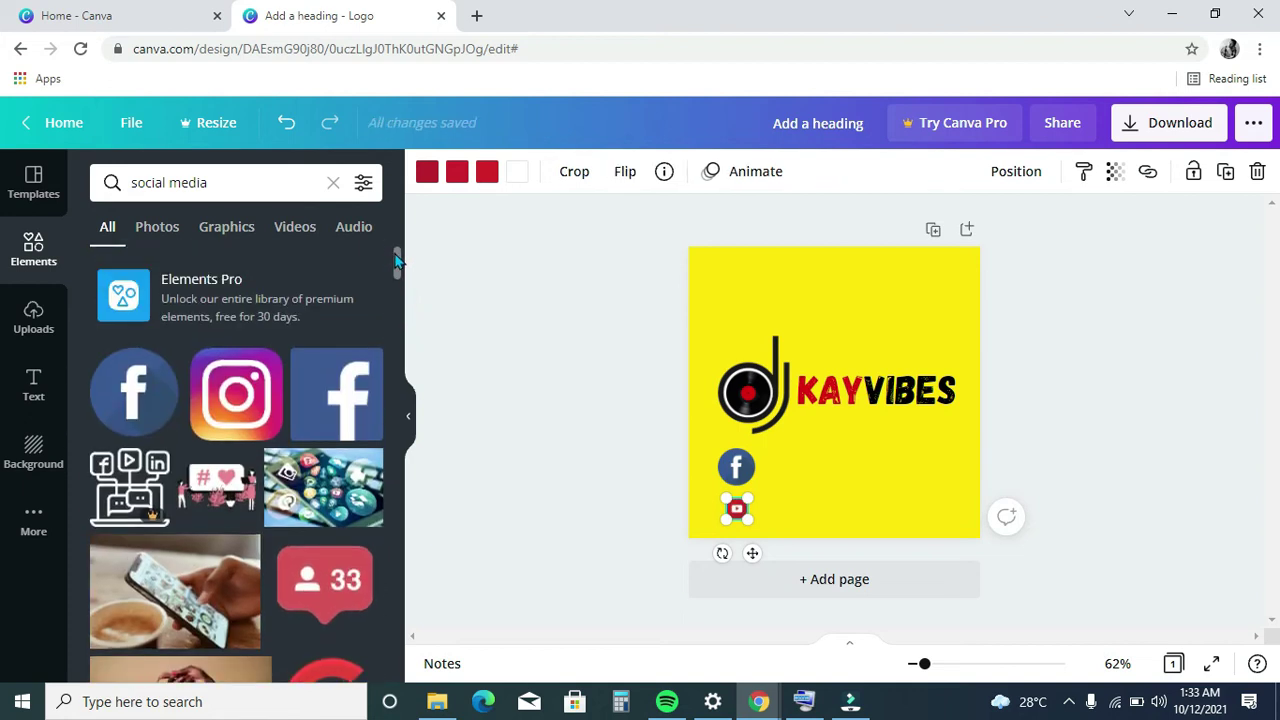
pyautogui.click(225, 185)
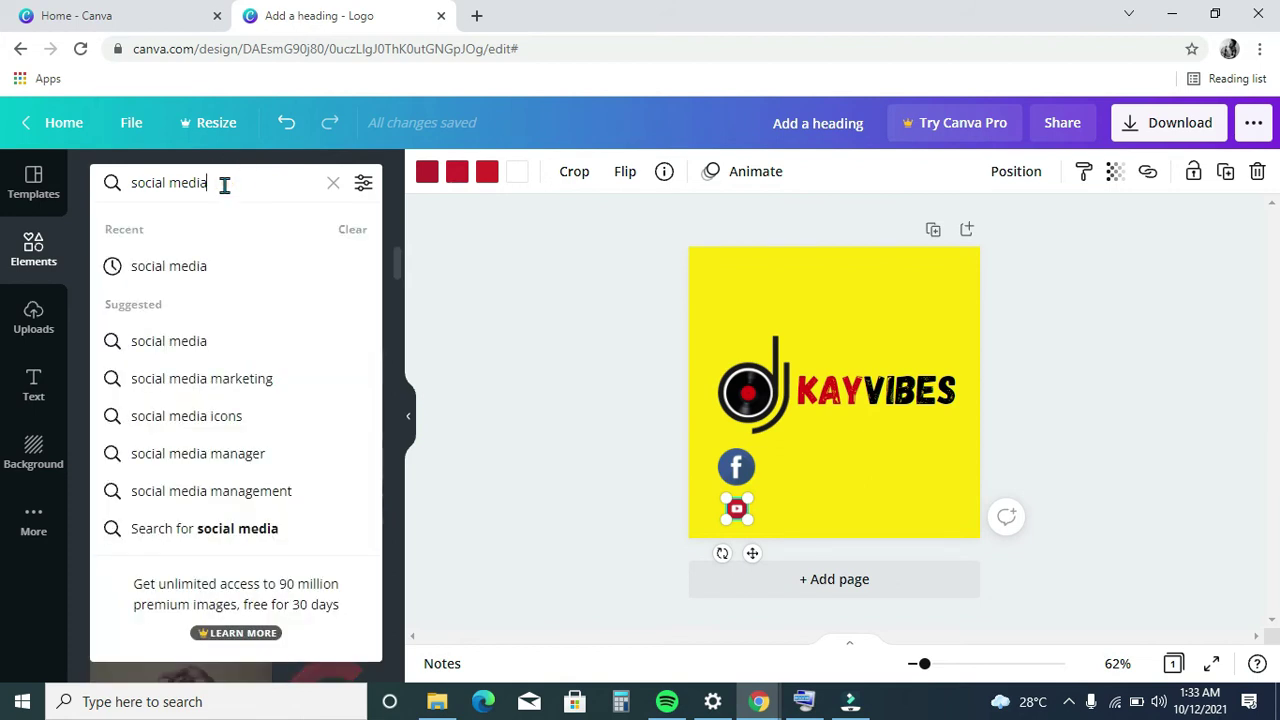
pyautogui.press('BackSpace')
pyautogui.press('BackSpace')
pyautogui.press('BackSpace')
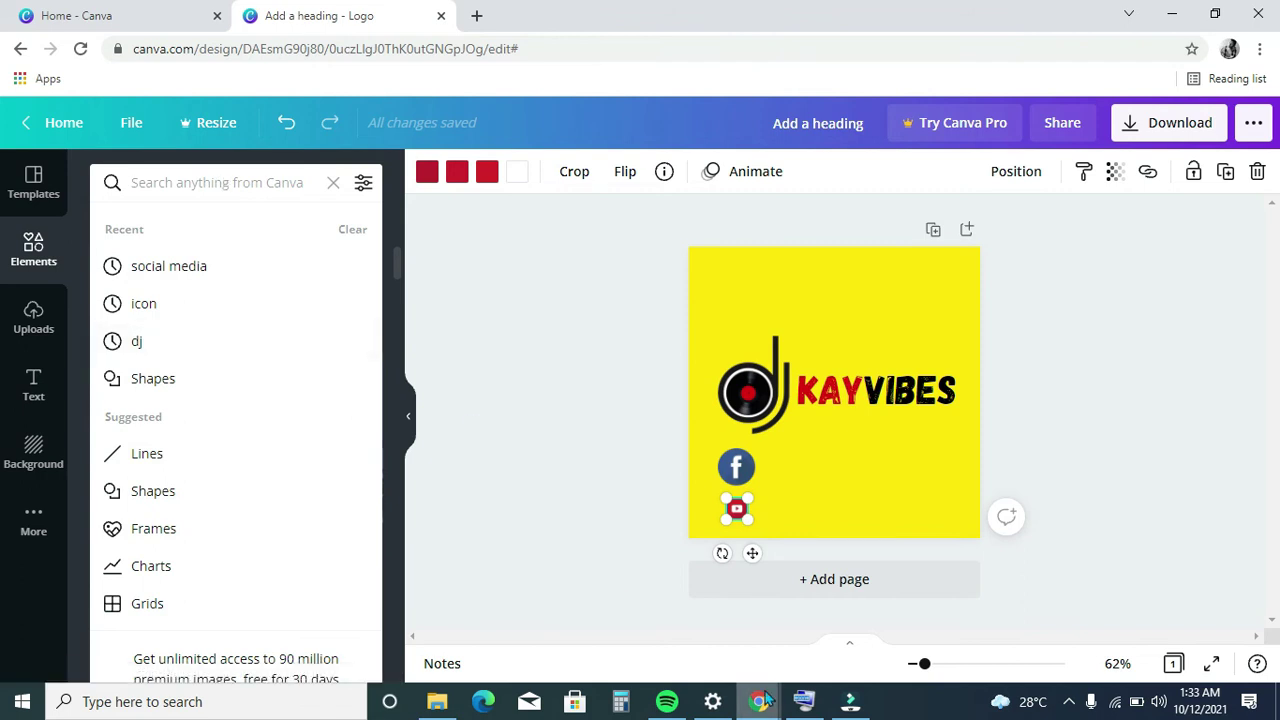
pyautogui.click(806, 703)
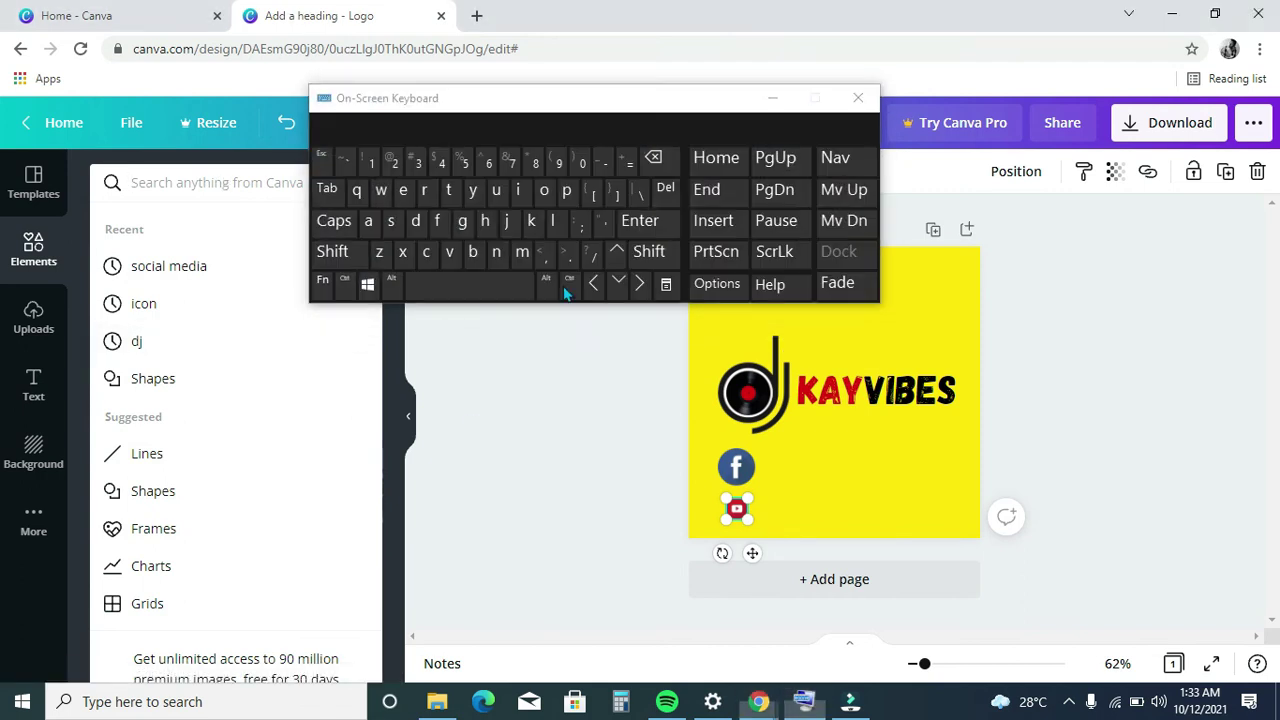
pyautogui.click(520, 193)
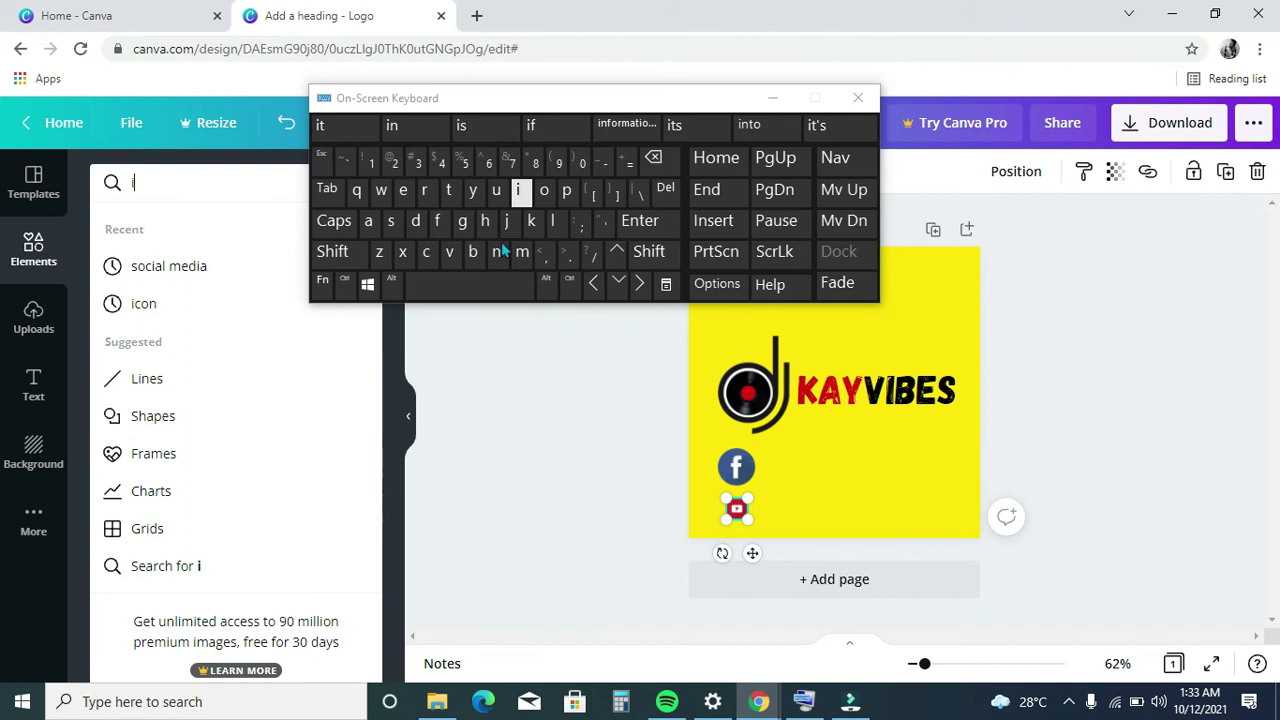
pyautogui.click(496, 256)
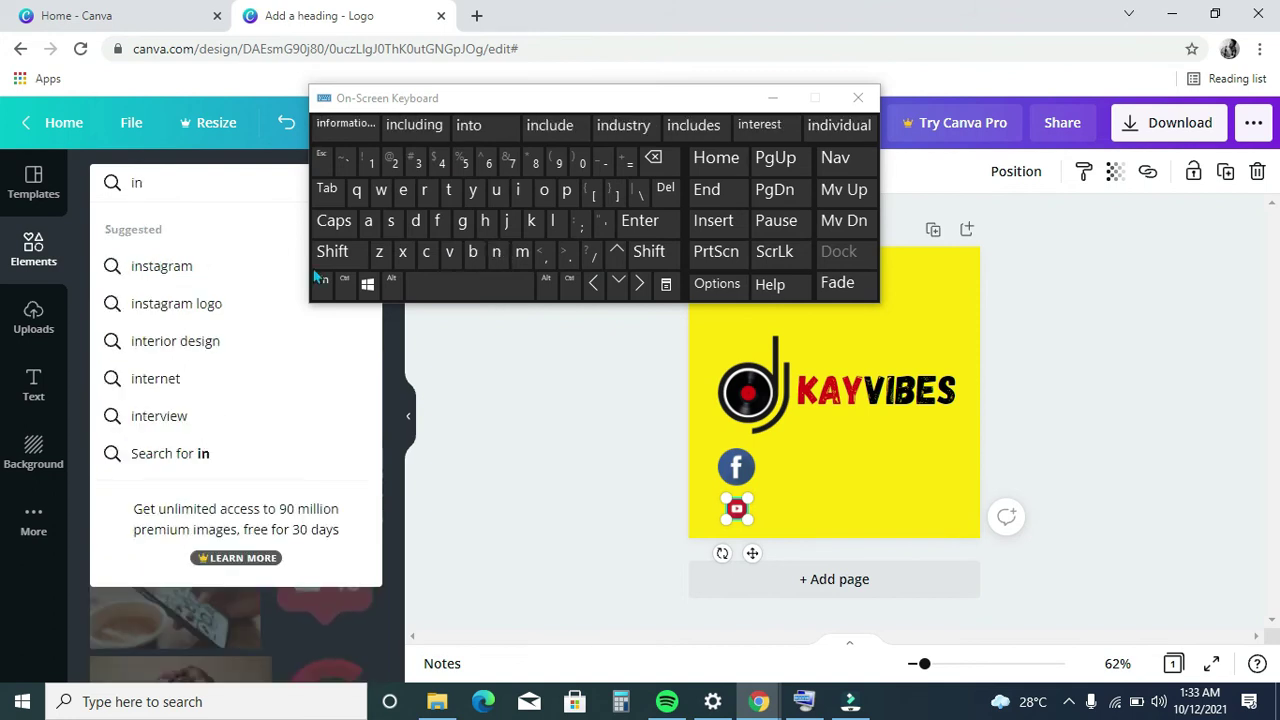
pyautogui.click(197, 308)
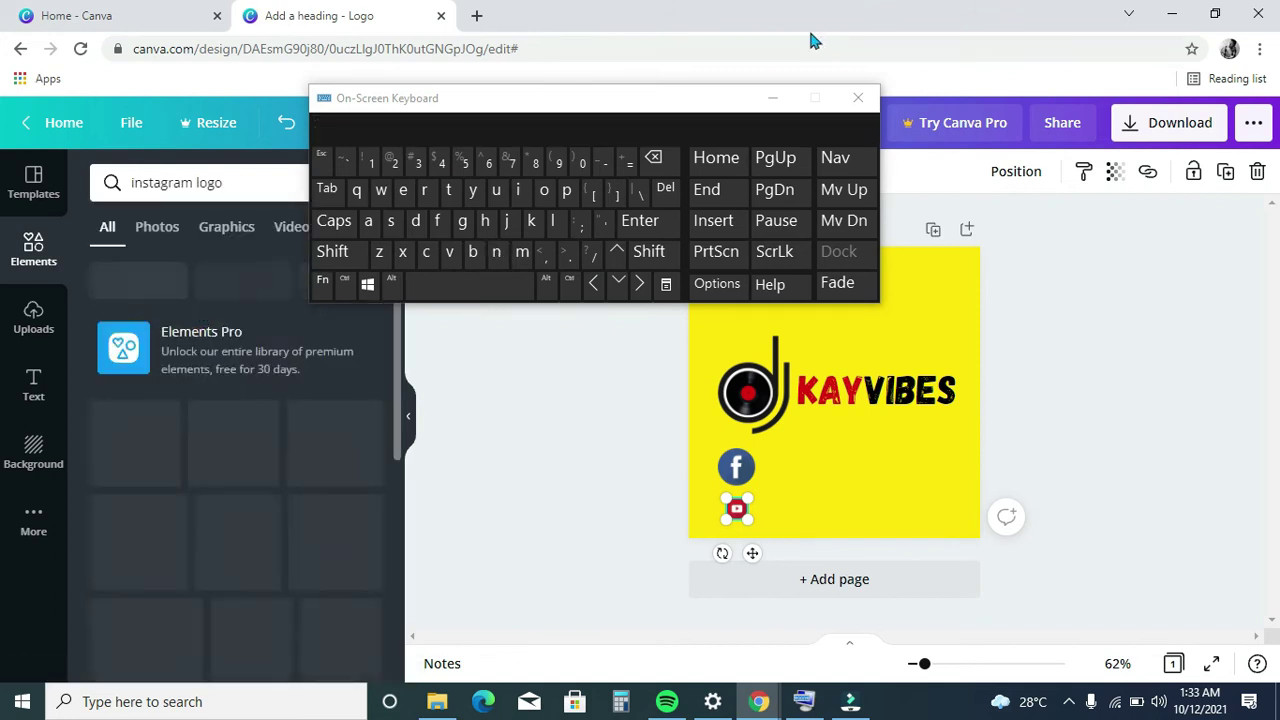
pyautogui.click(772, 104)
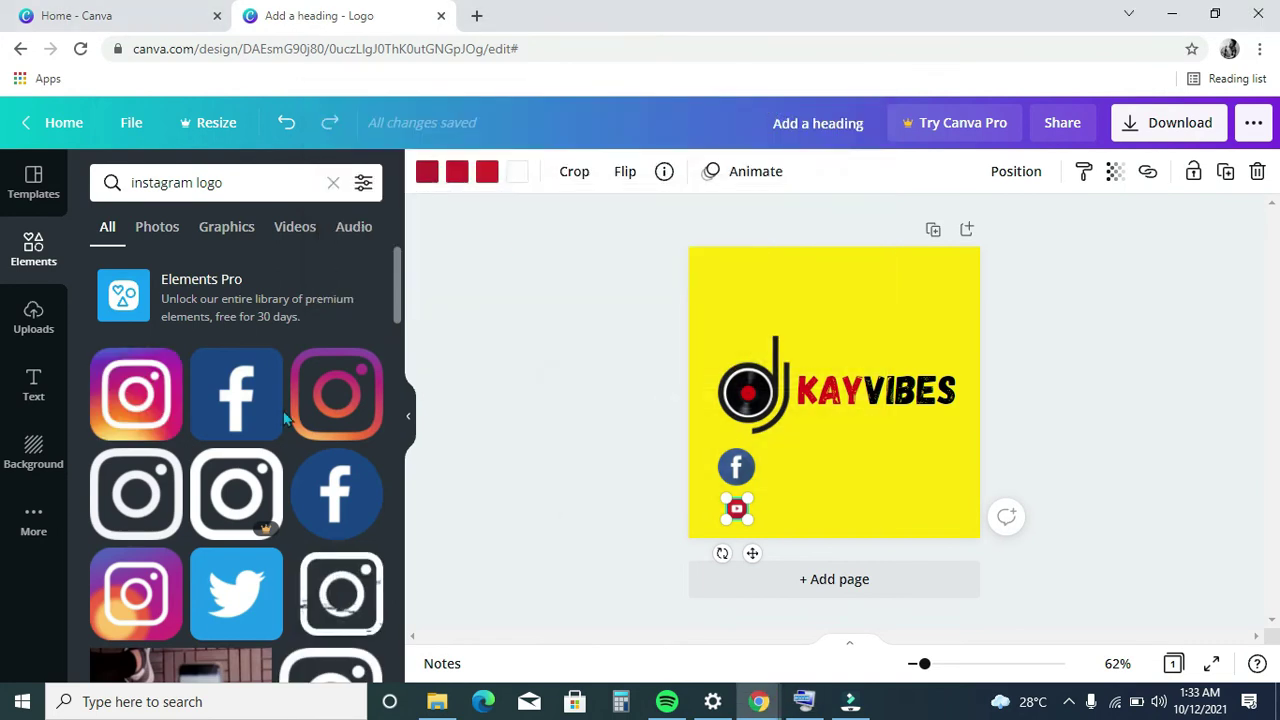
# - Add the round dark blue Instagram icon, shrink it and place it beside the Facebook icon at a similar size
pyautogui.moveTo(400, 277); pyautogui.dragTo(391, 705)
pyautogui.scroll(-2, 397, 512)
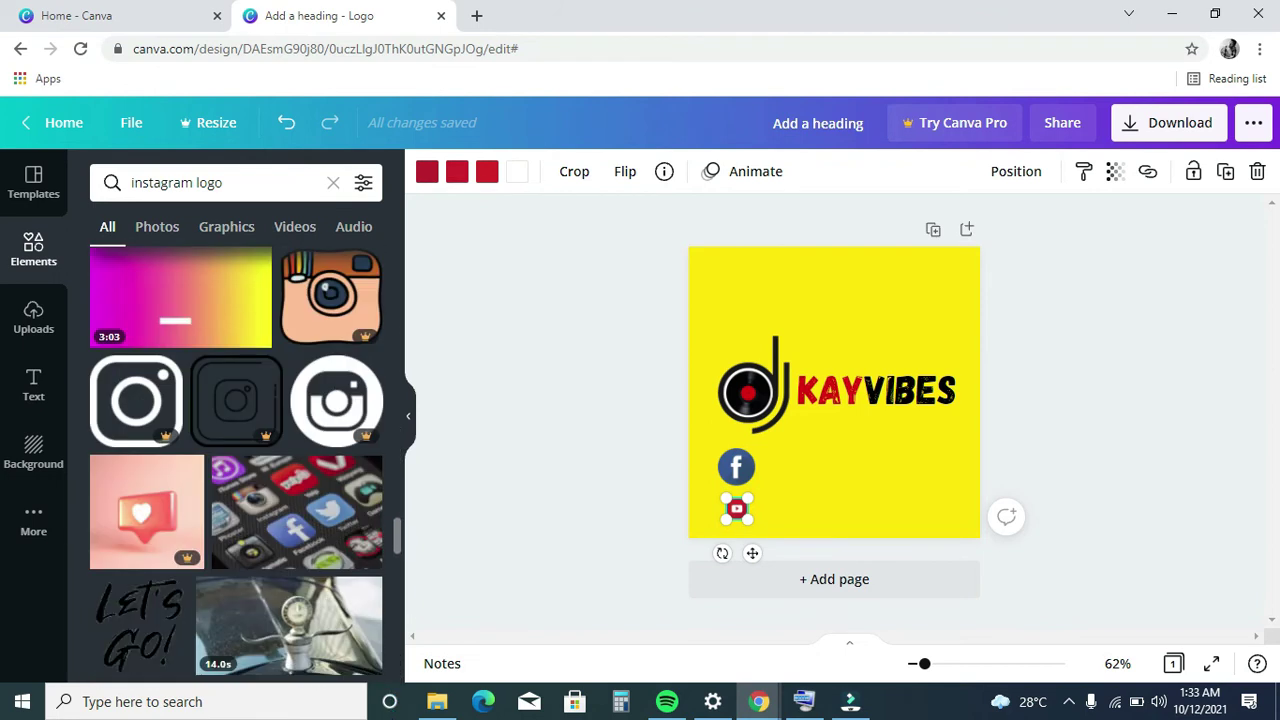
pyautogui.scroll(5, 392, 643)
pyautogui.scroll(8, 393, 619)
pyautogui.scroll(3, 398, 525)
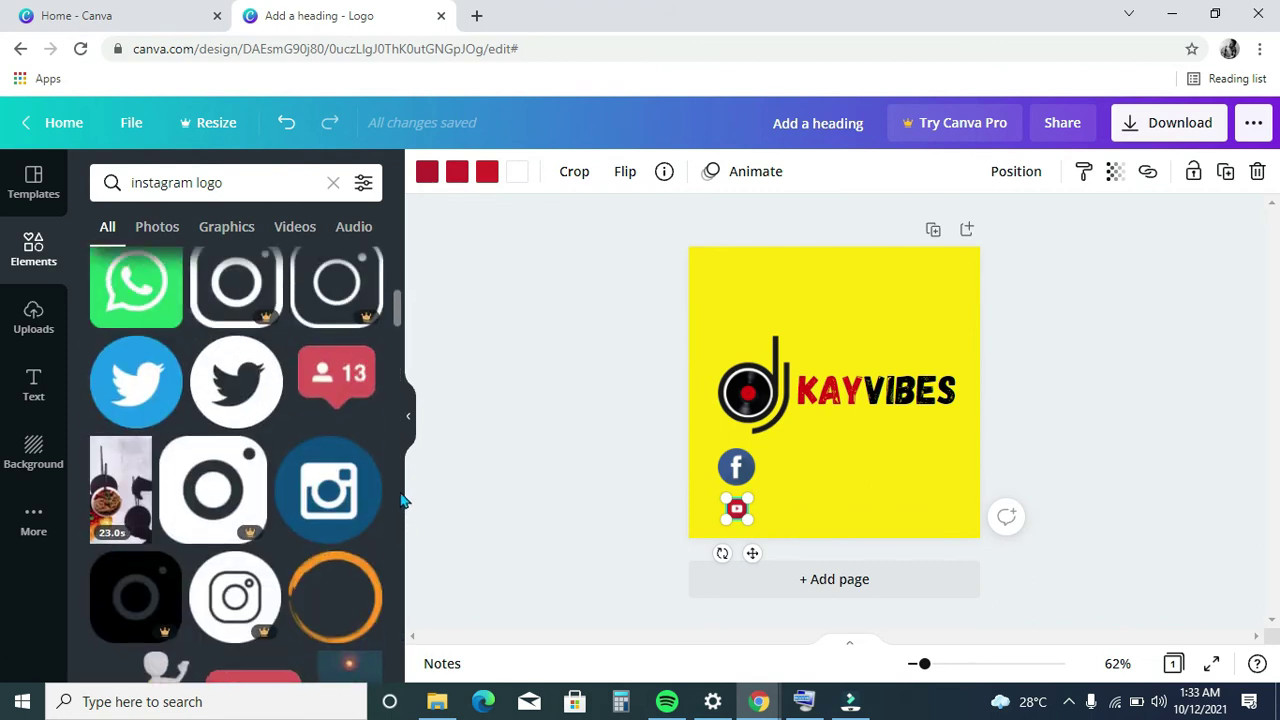
pyautogui.click(329, 500)
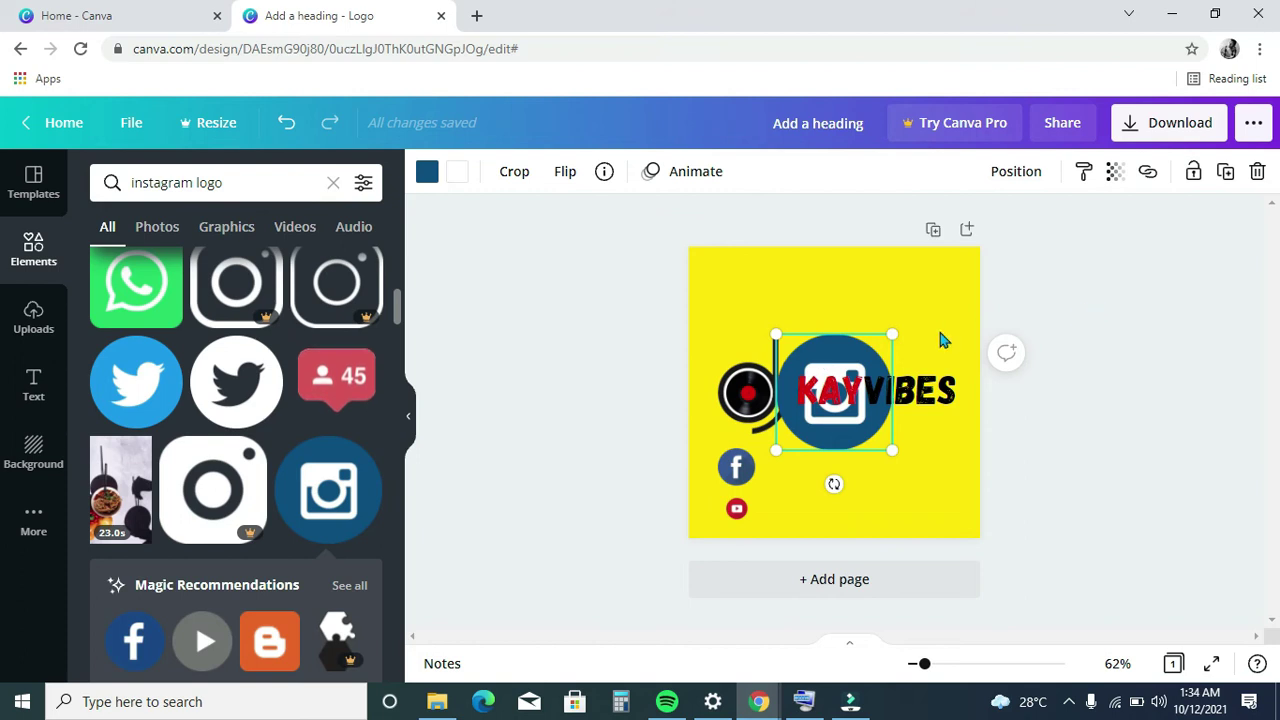
pyautogui.moveTo(895, 330); pyautogui.dragTo(806, 450)
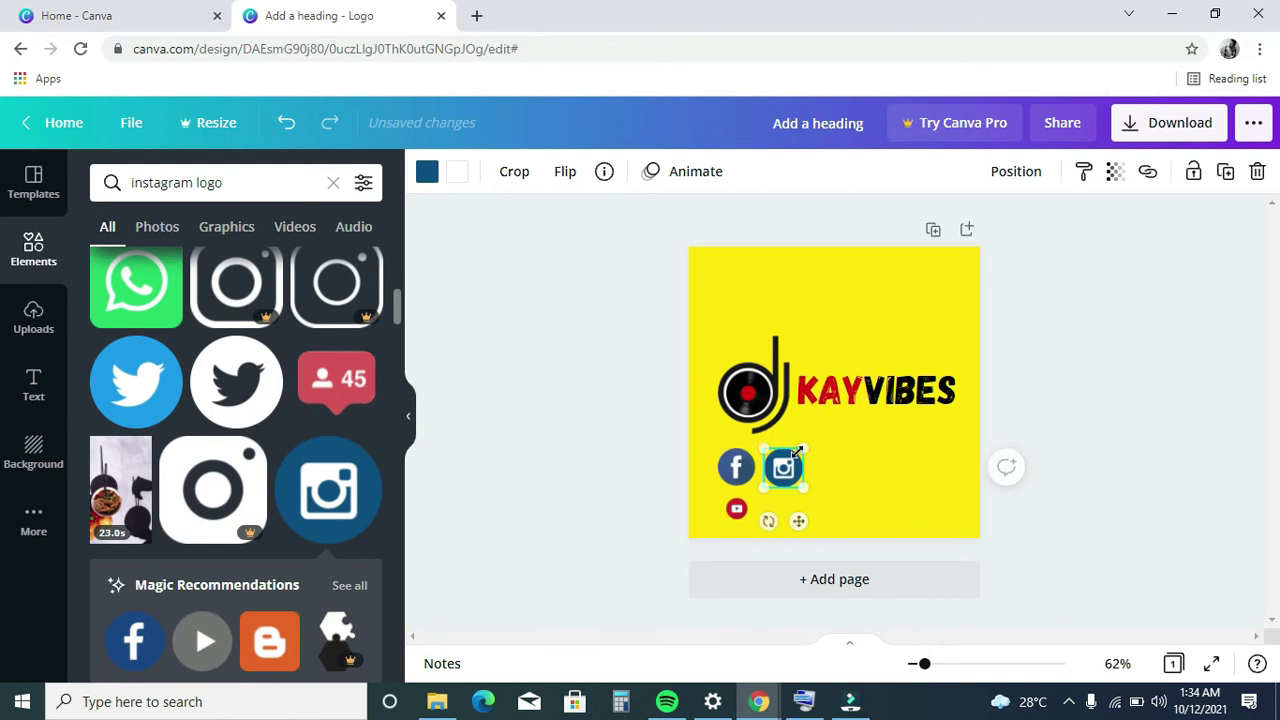
pyautogui.click(1158, 328)
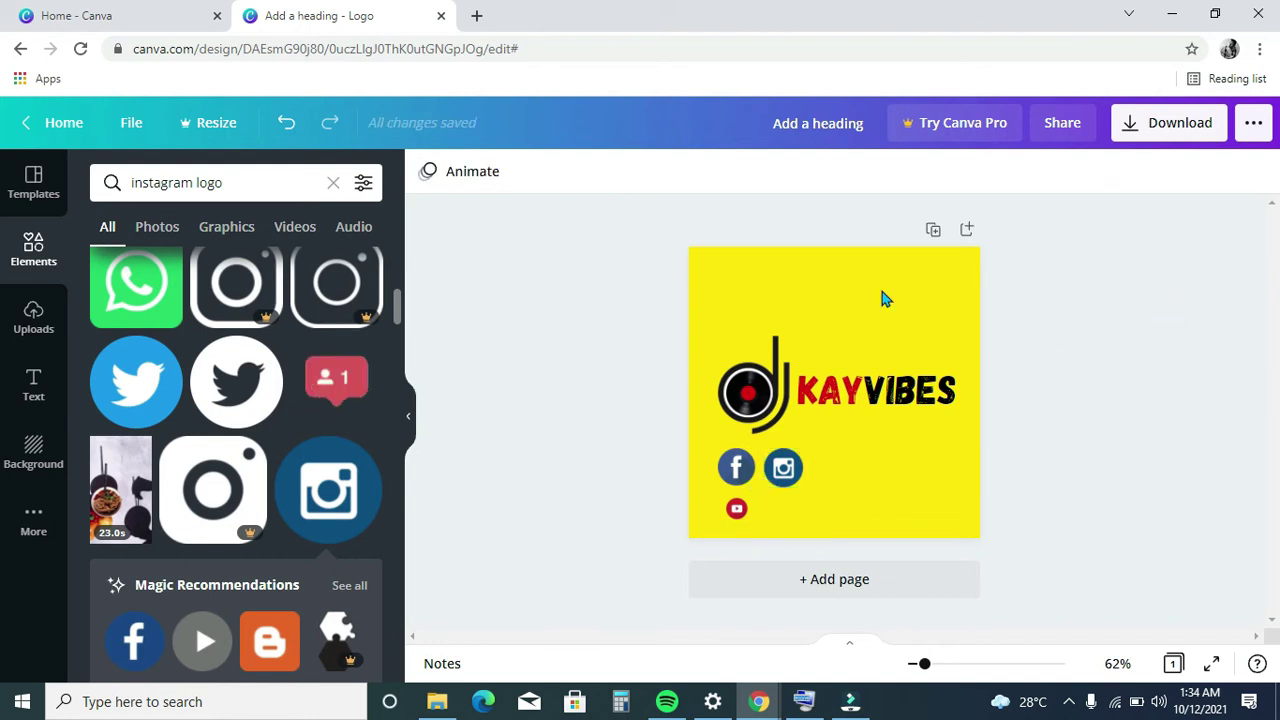
# - Try several red shades on the Instagram icon's blue circle and settle on black (#000000)
pyautogui.click(783, 467)
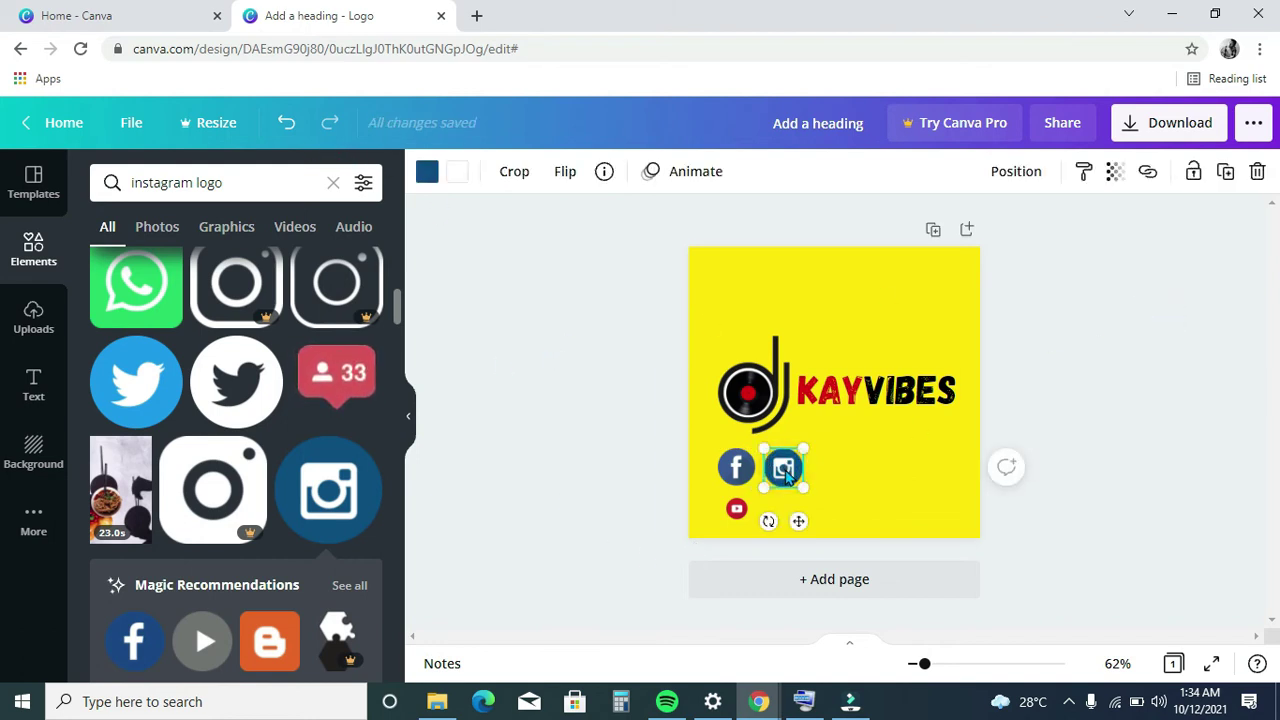
pyautogui.click(427, 171)
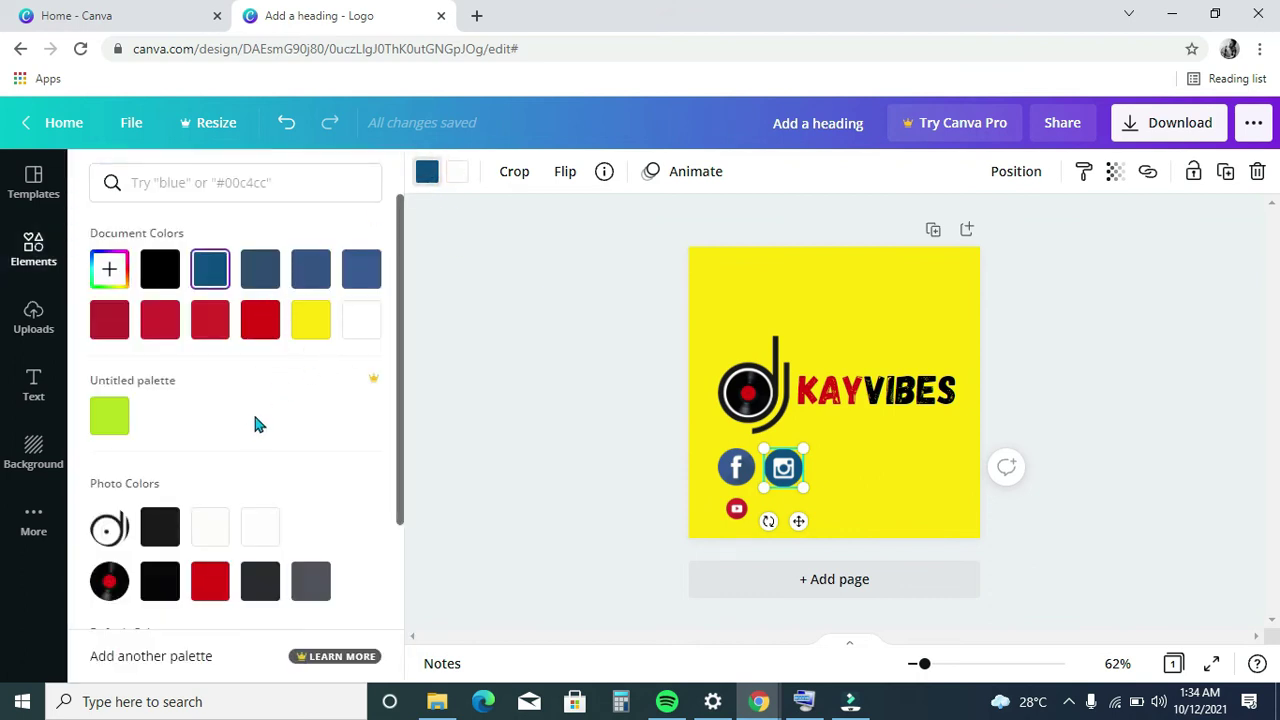
pyautogui.click(250, 326)
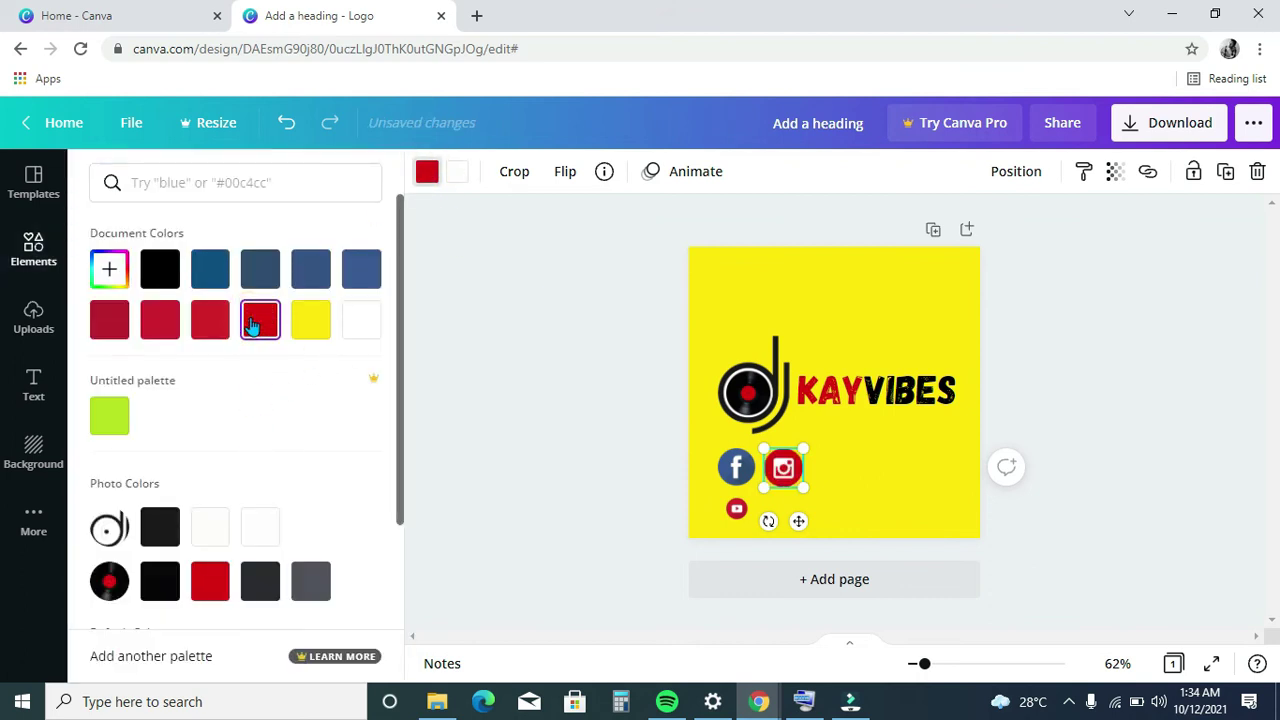
pyautogui.click(209, 326)
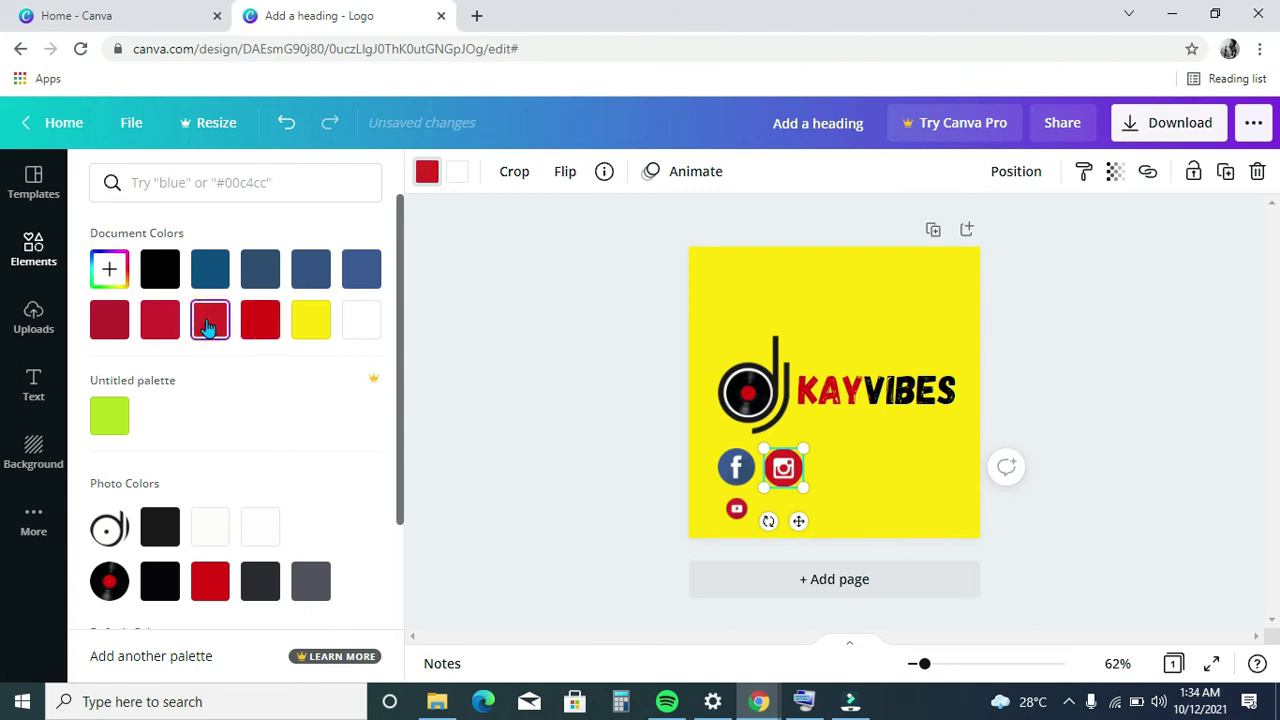
pyautogui.click(116, 330)
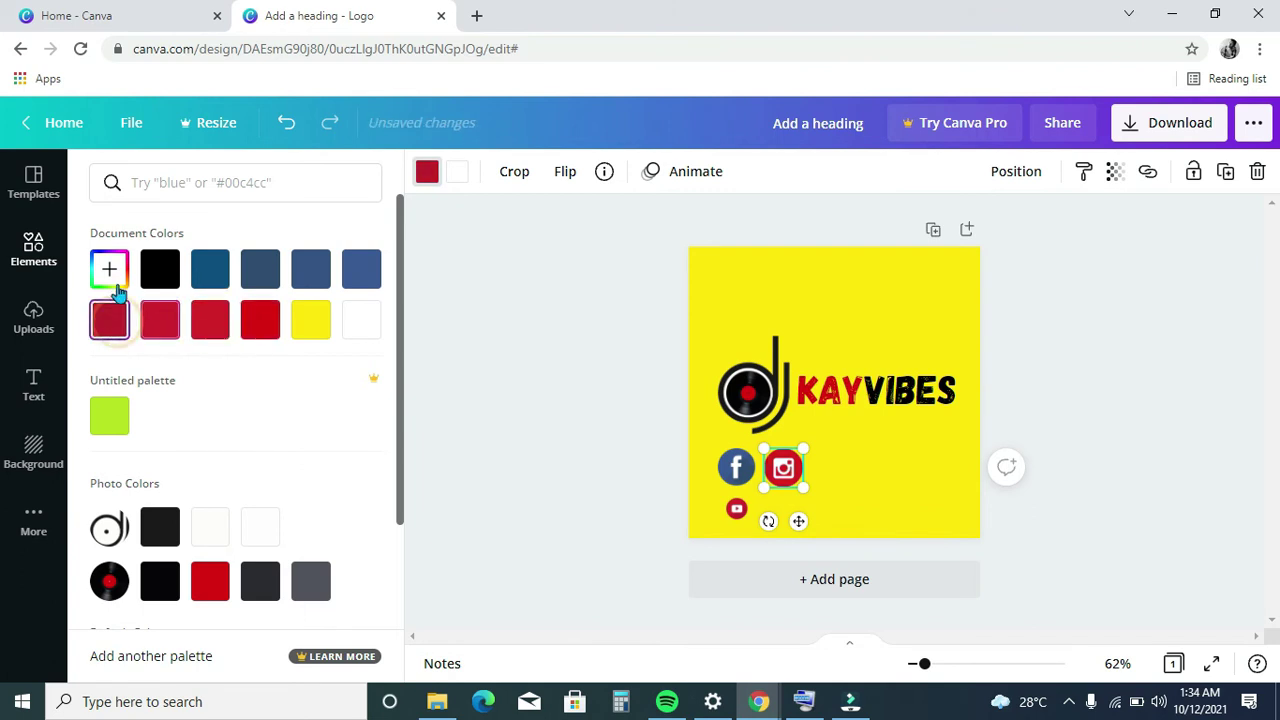
pyautogui.click(116, 277)
pyautogui.moveTo(319, 437); pyautogui.dragTo(352, 437)
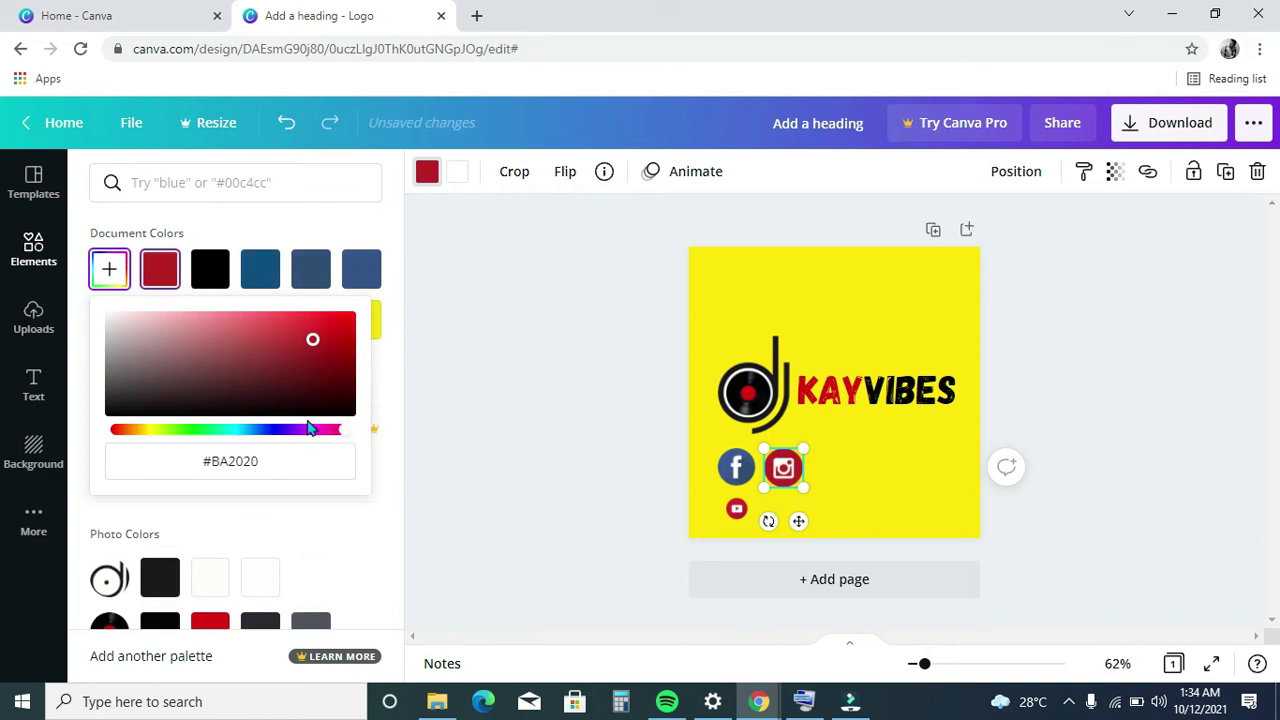
pyautogui.moveTo(179, 388); pyautogui.dragTo(108, 413)
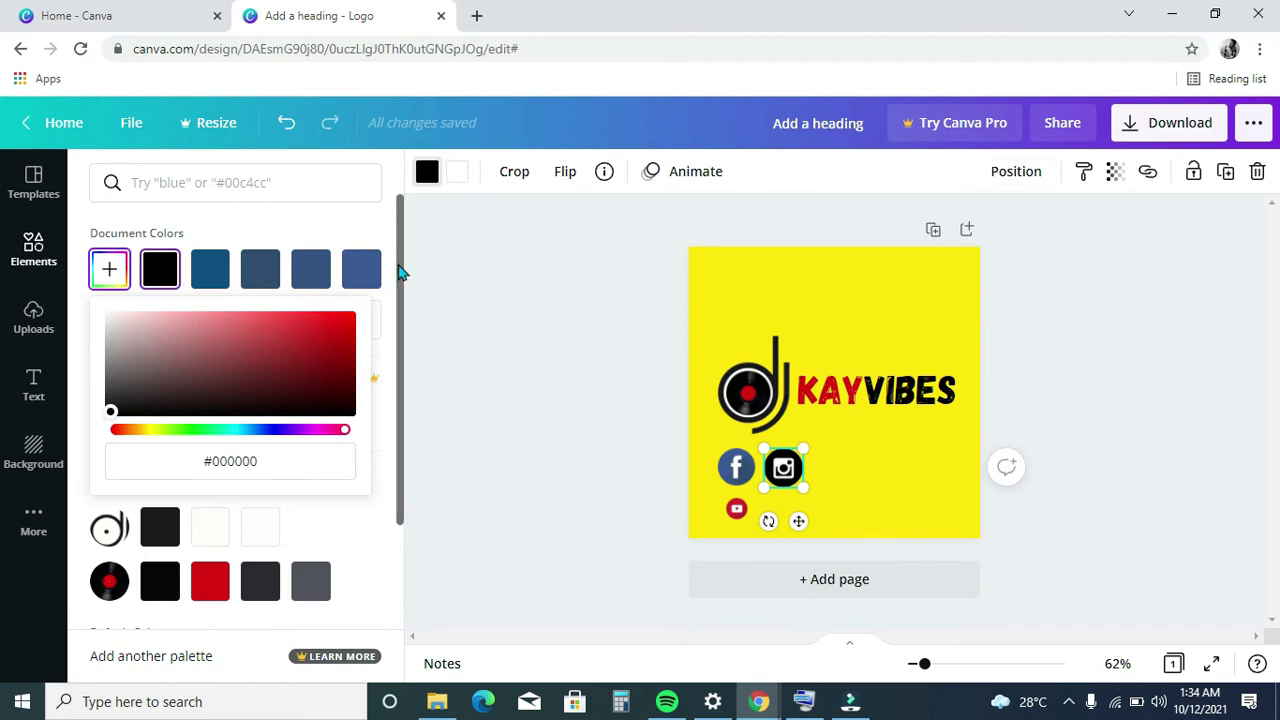
pyautogui.press('Escape')
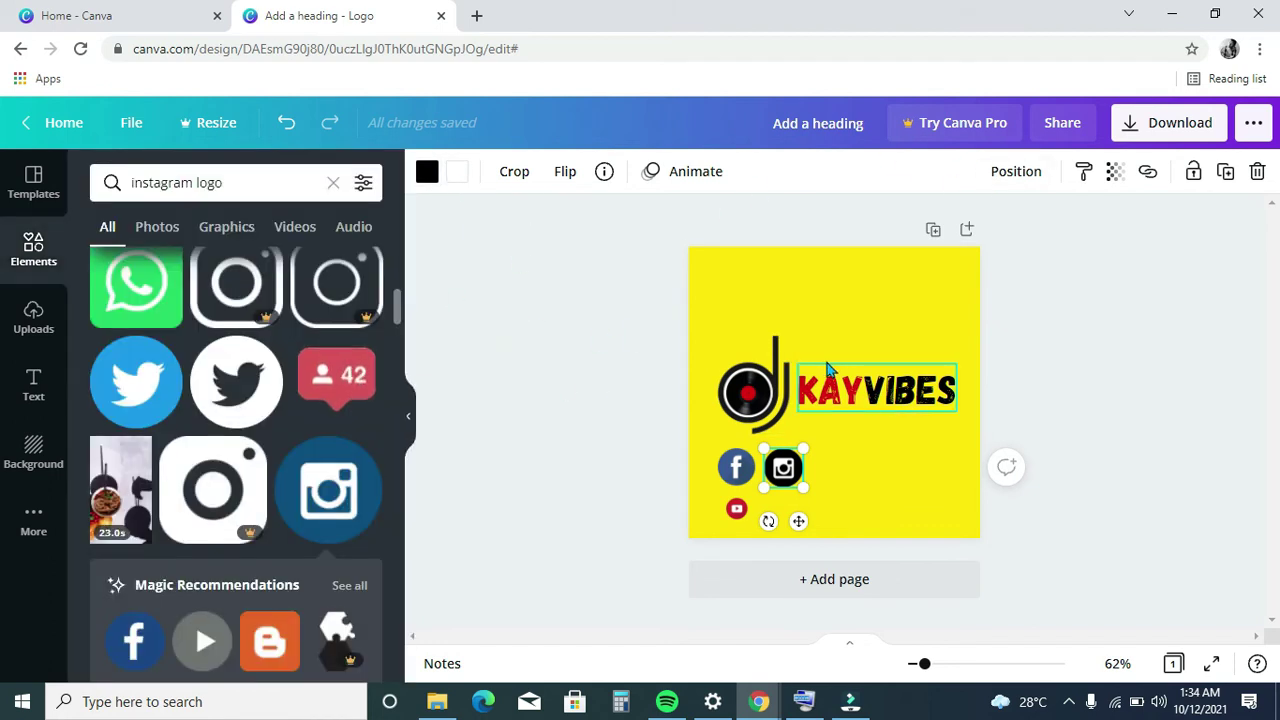
pyautogui.click(1088, 383)
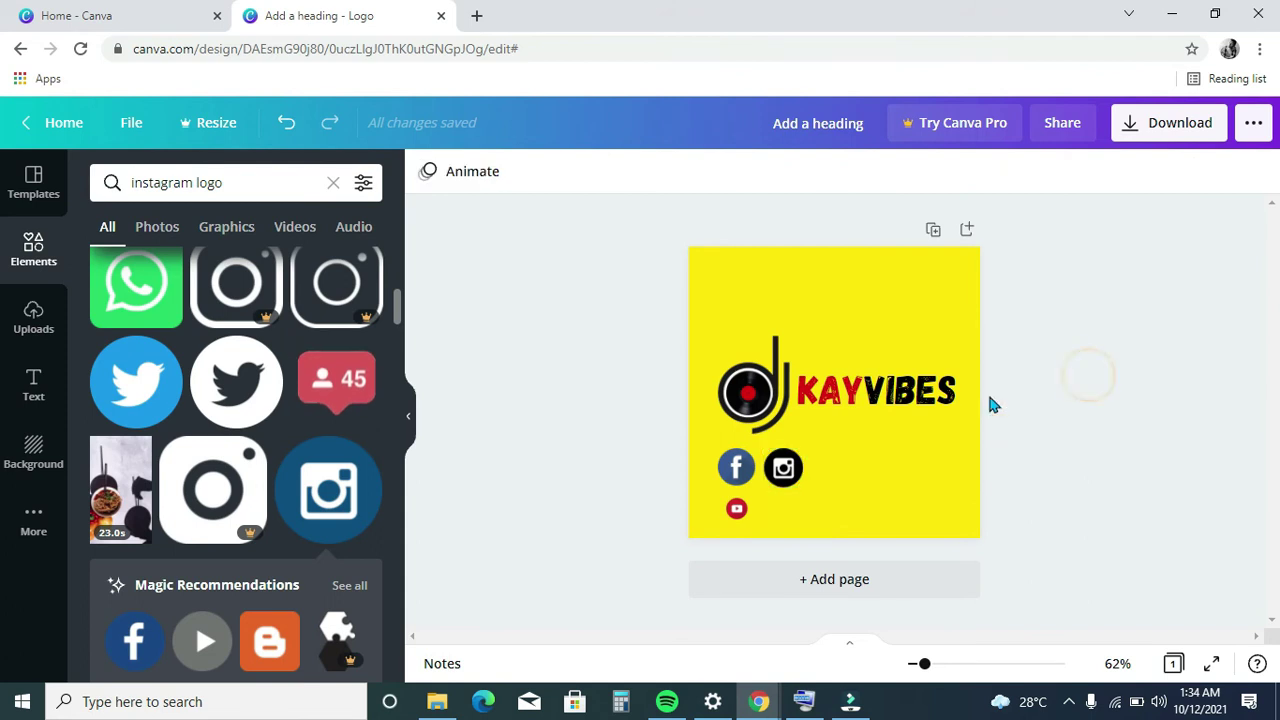
# - Recolor all three blue shades of the Facebook icon to the black document color
pyautogui.click(737, 472)
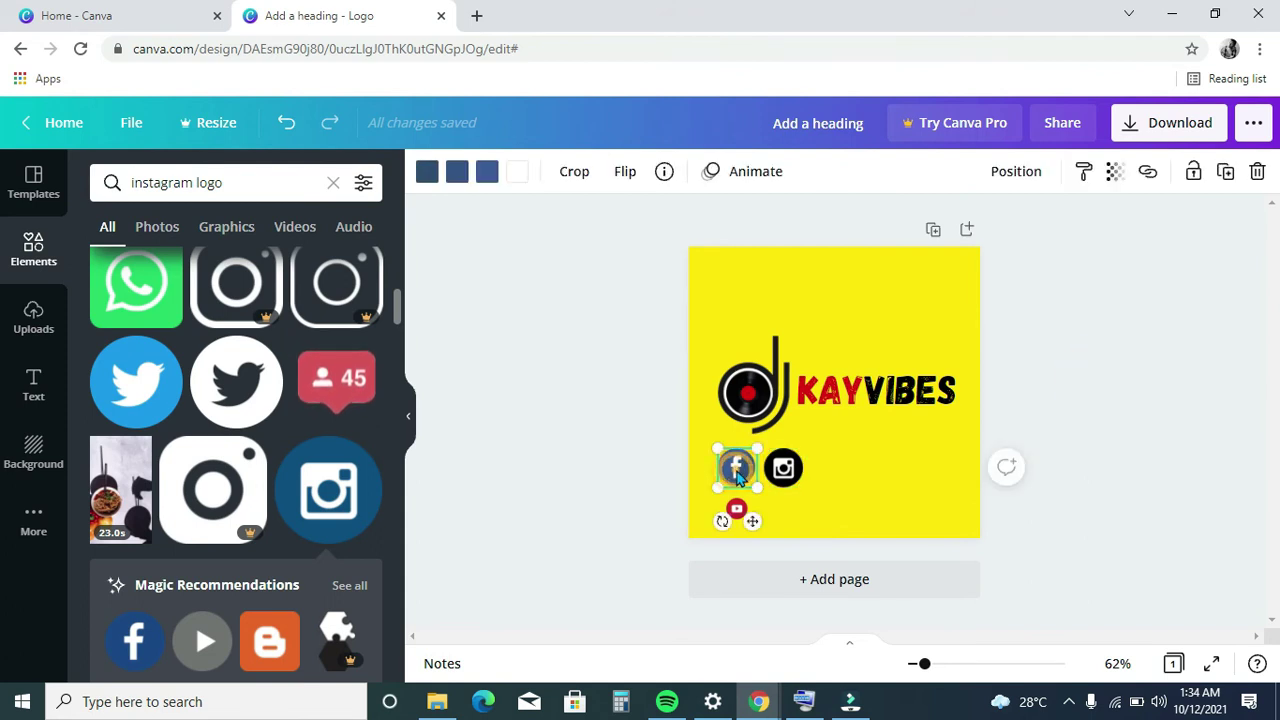
pyautogui.click(427, 173)
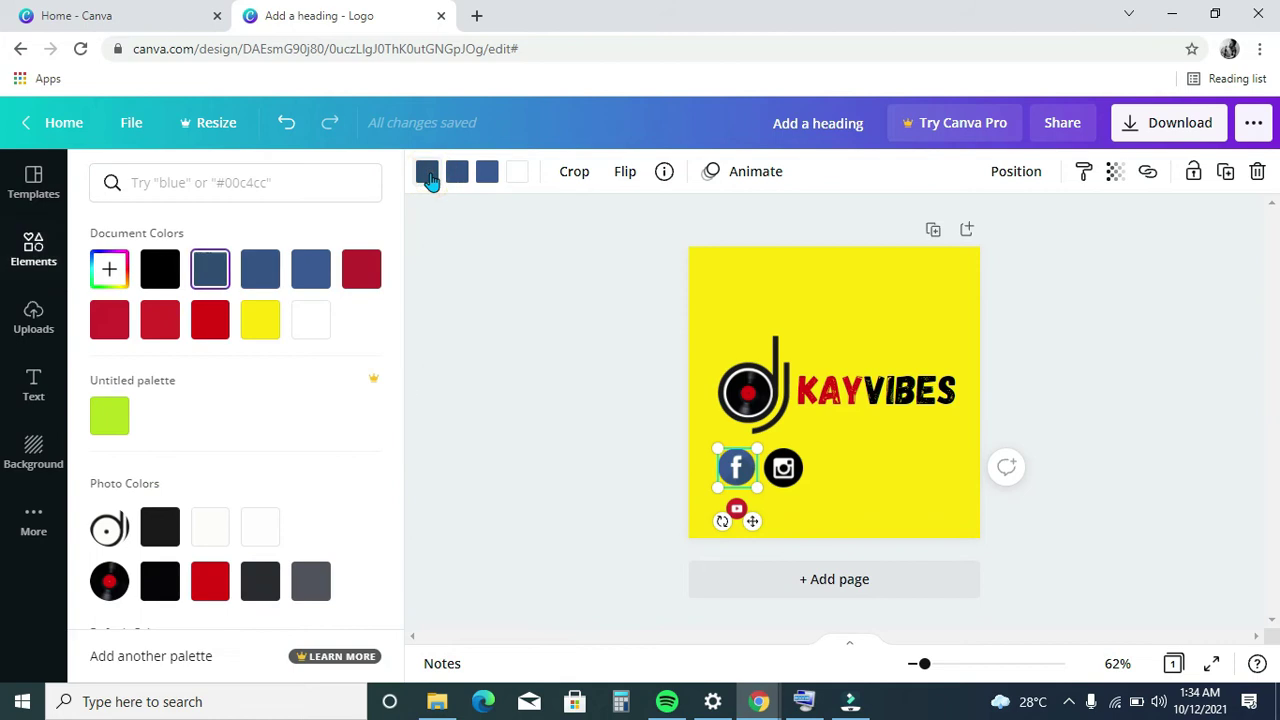
pyautogui.click(159, 273)
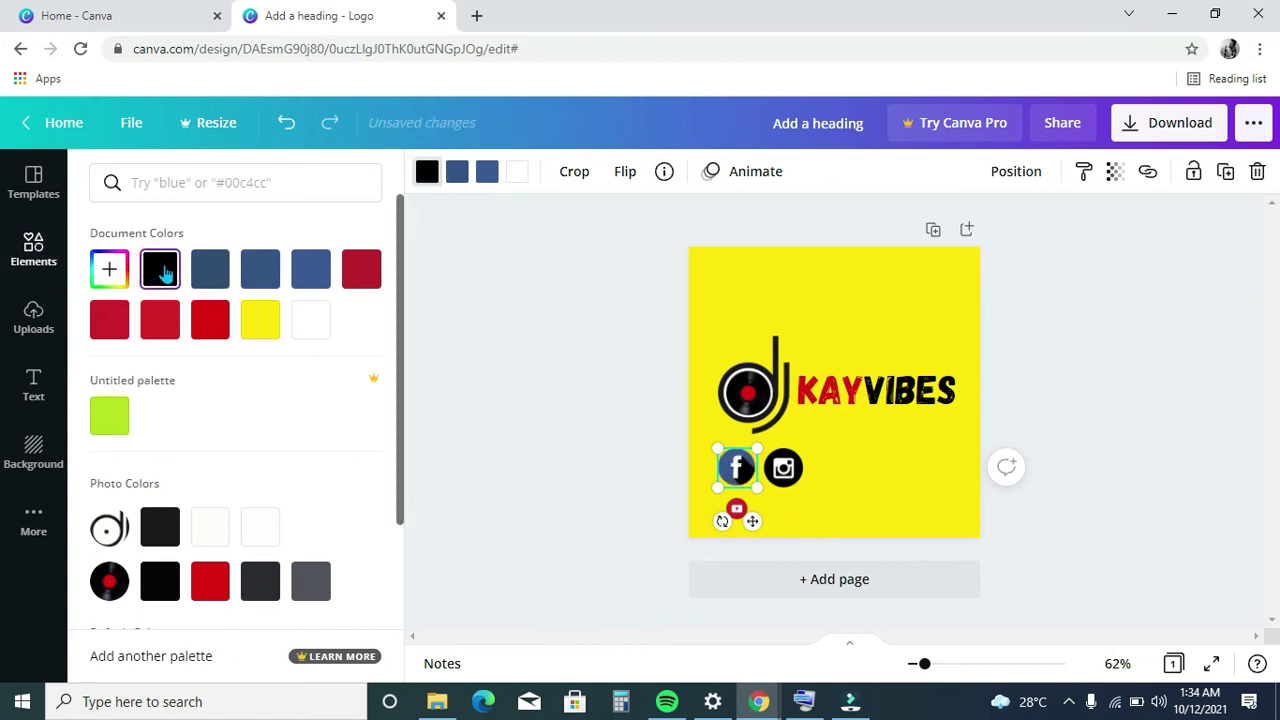
pyautogui.click(480, 173)
pyautogui.click(457, 173)
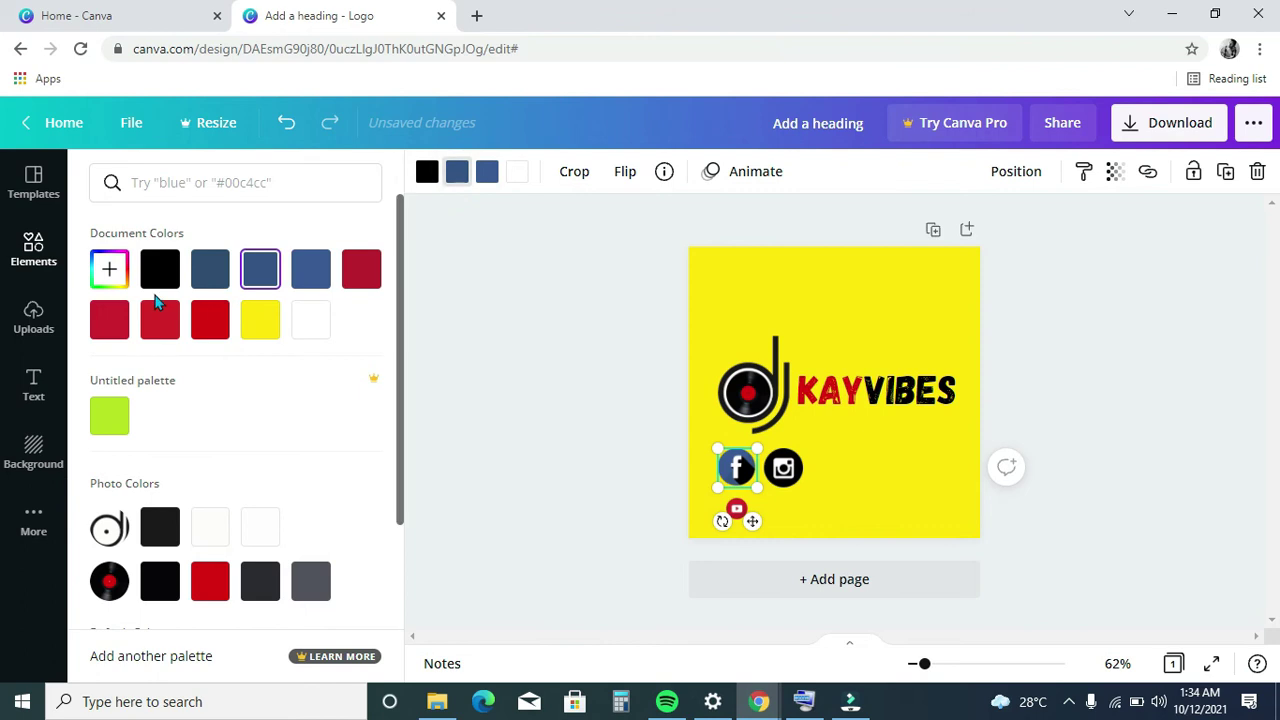
pyautogui.click(155, 278)
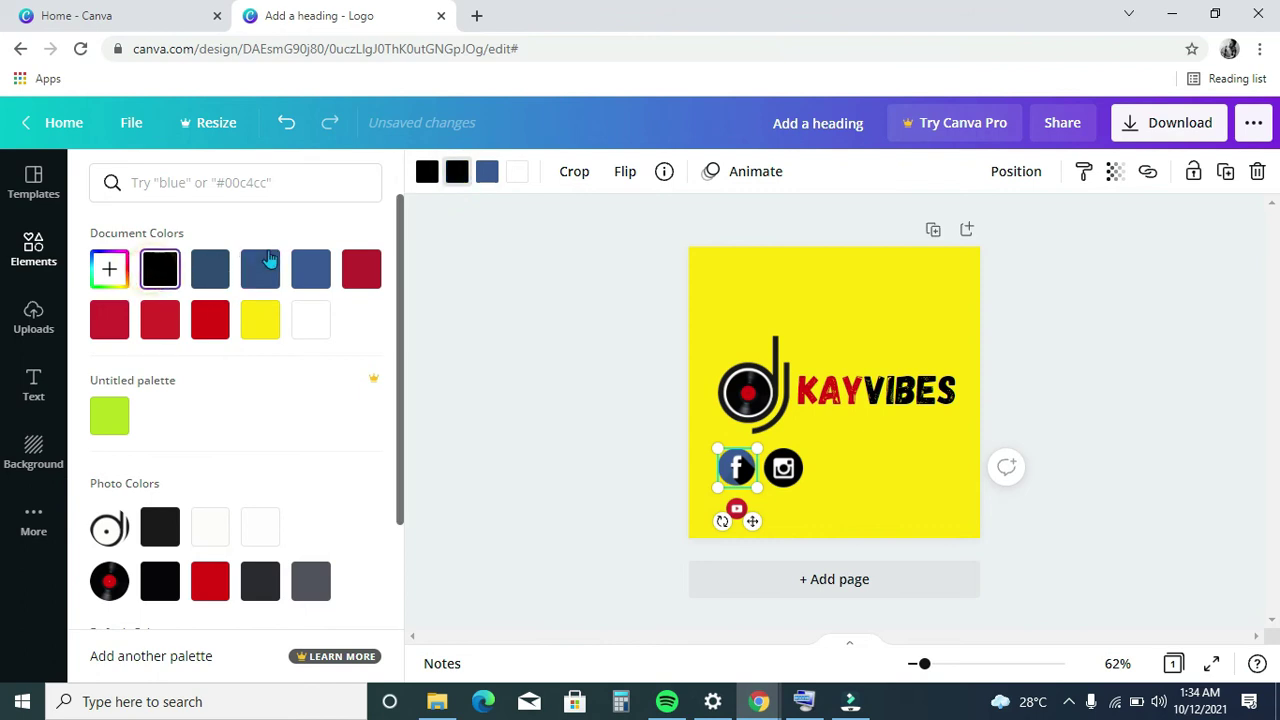
pyautogui.click(487, 173)
pyautogui.click(158, 275)
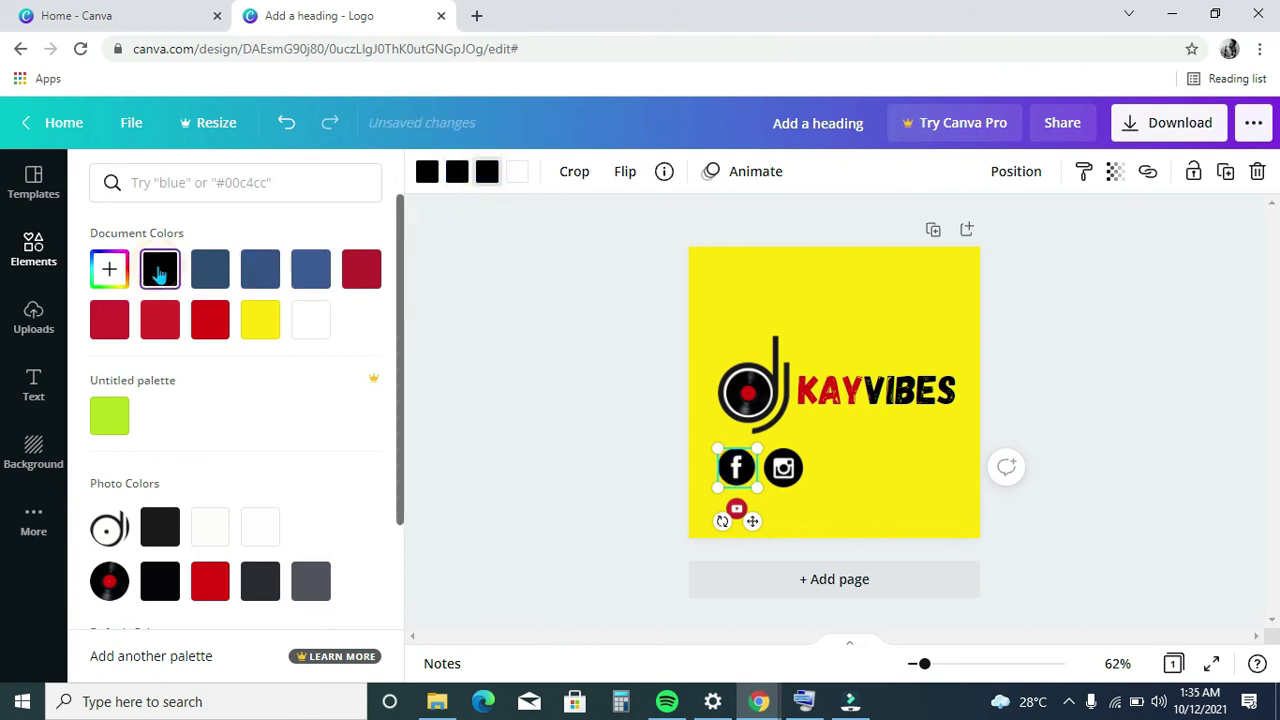
pyautogui.click(1121, 279)
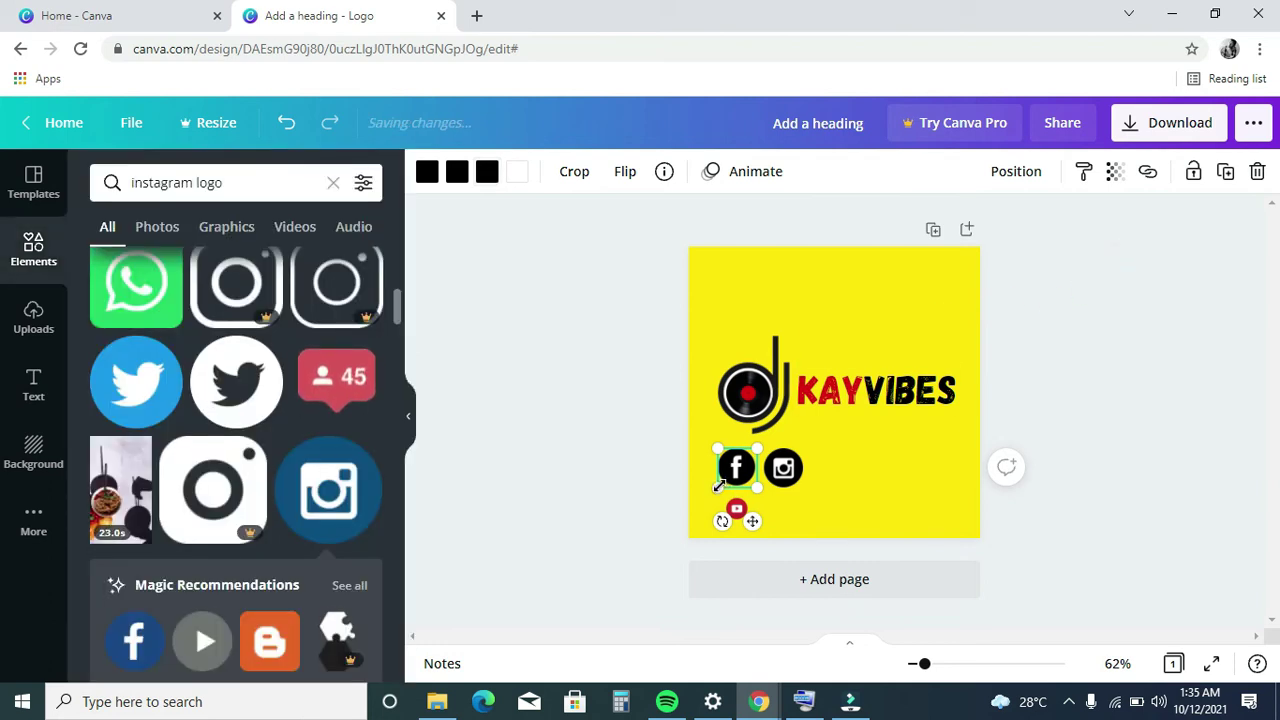
# - Shrink the Facebook and Instagram icons to the same small size, keeping them side by side below the dj mark
pyautogui.moveTo(718, 488); pyautogui.dragTo(735, 476)
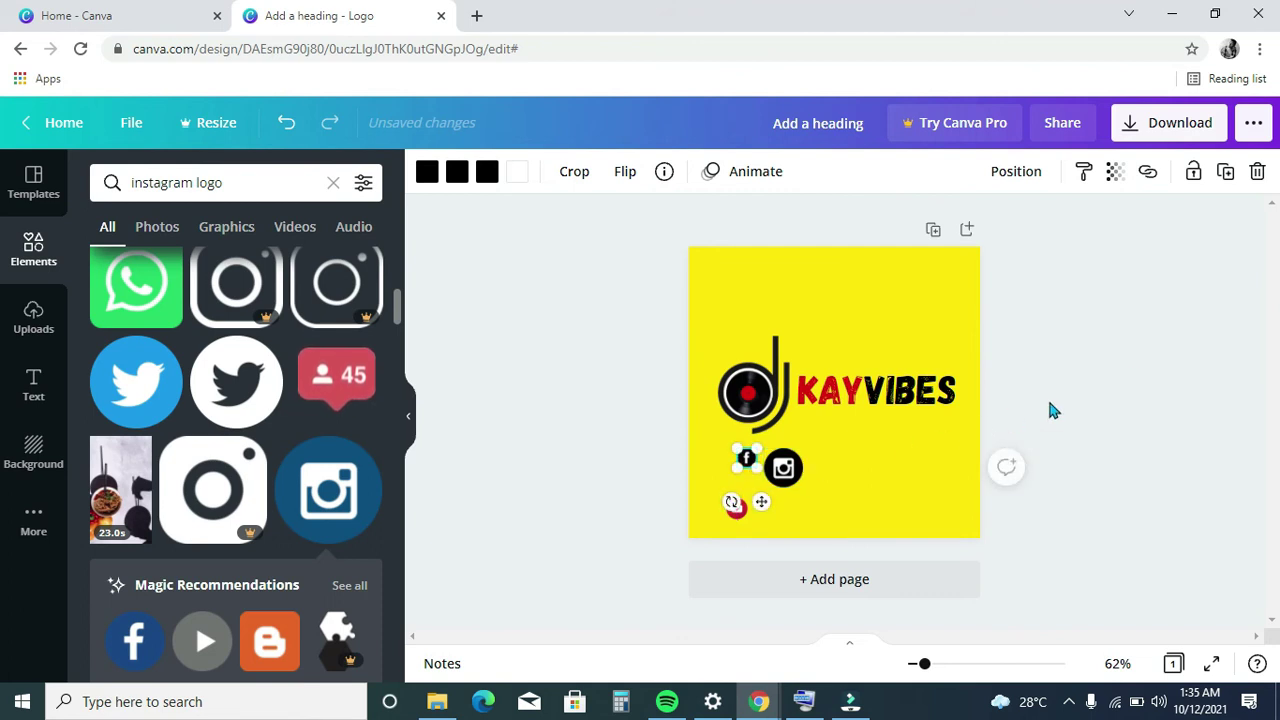
pyautogui.click(1131, 363)
pyautogui.click(797, 476)
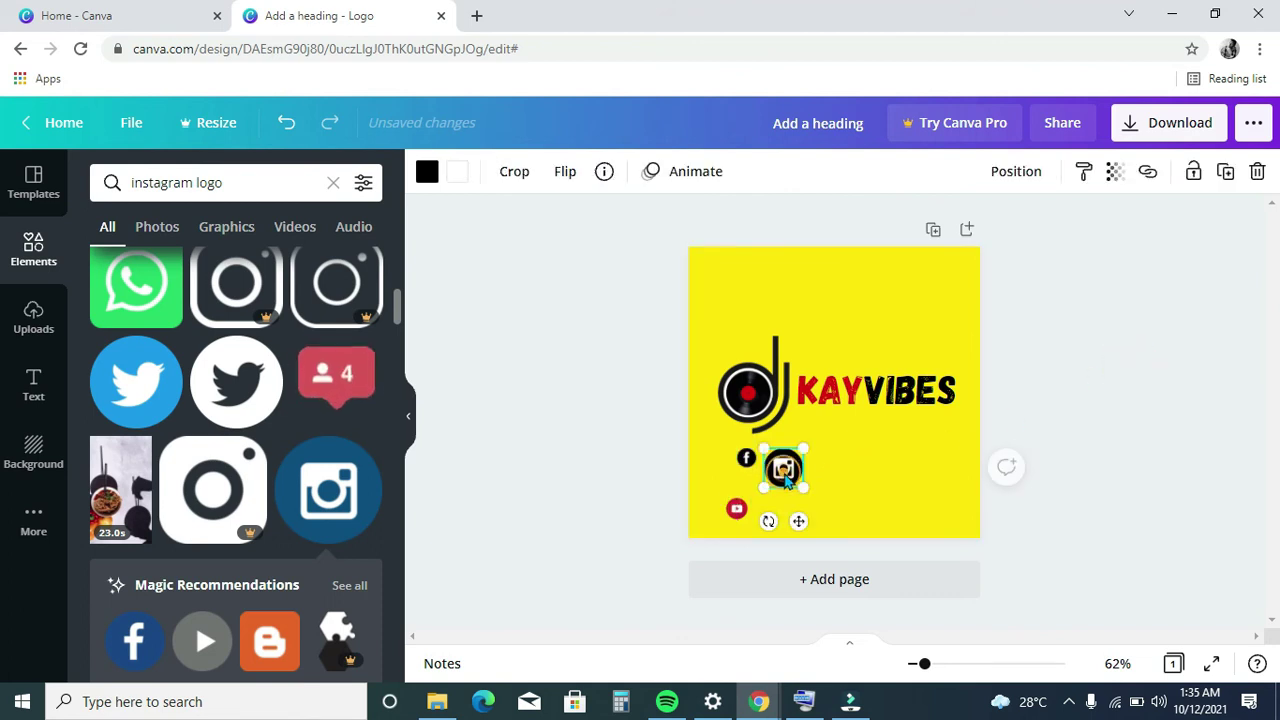
pyautogui.moveTo(796, 477); pyautogui.dragTo(785, 466)
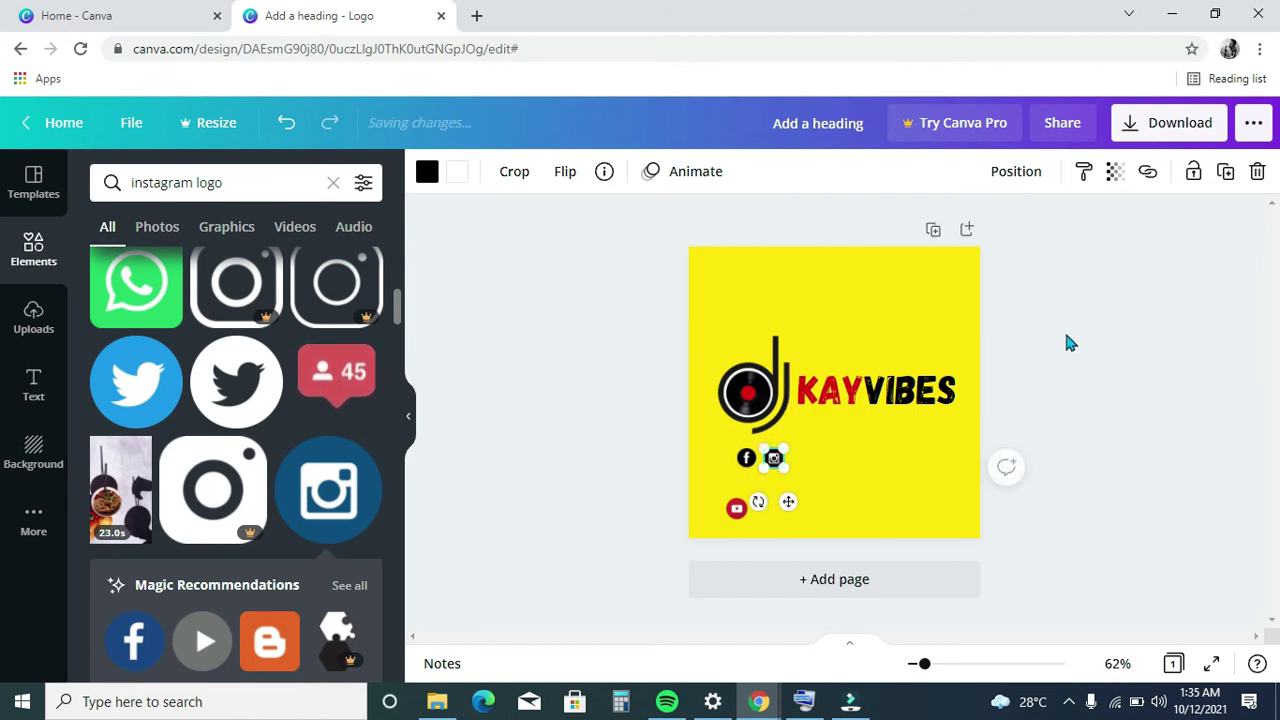
pyautogui.click(1065, 329)
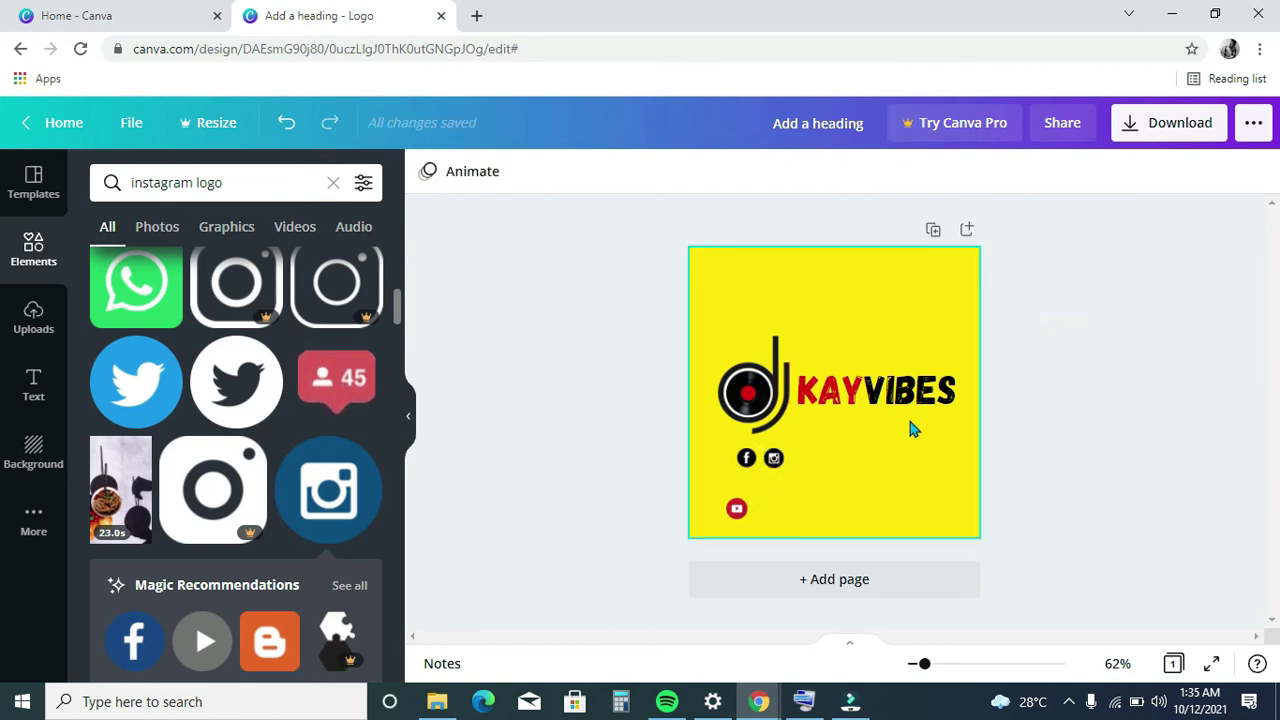
# - Move the Instagram icon closer to the Facebook icon and fine-tune the small gap between them
pyautogui.click(775, 463)
pyautogui.moveTo(777, 466); pyautogui.dragTo(777, 466)
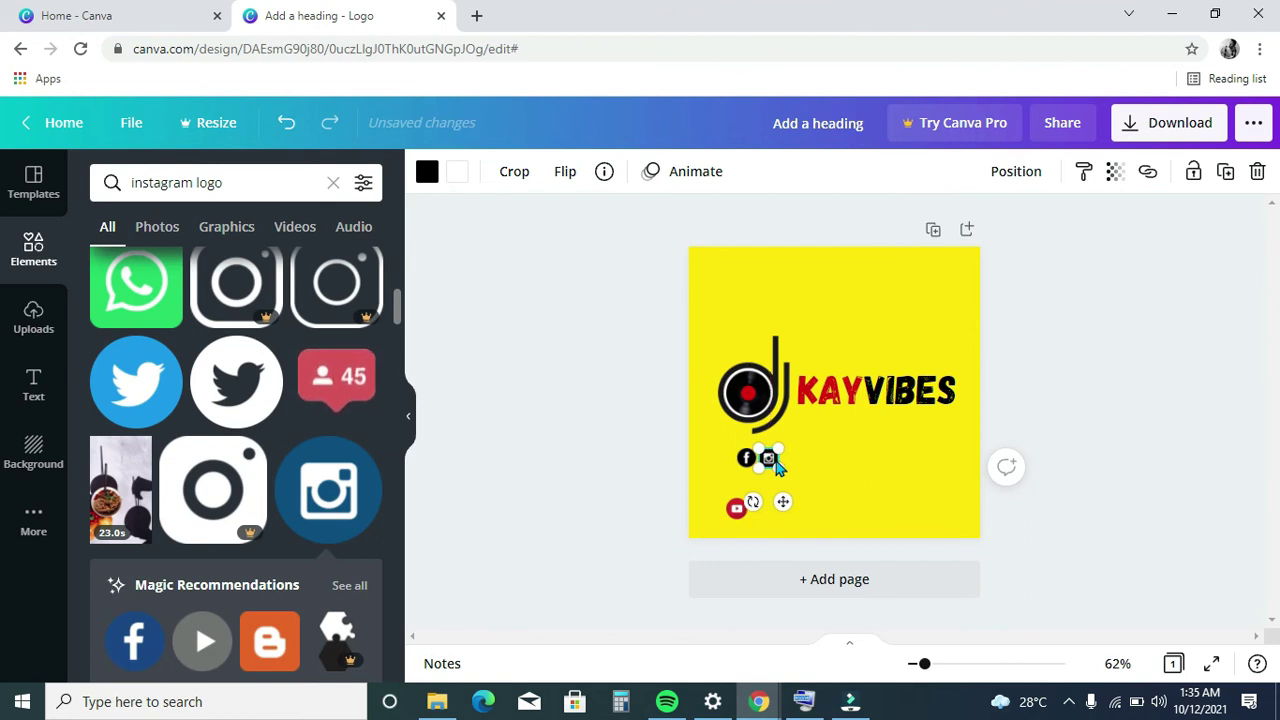
pyautogui.click(1091, 357)
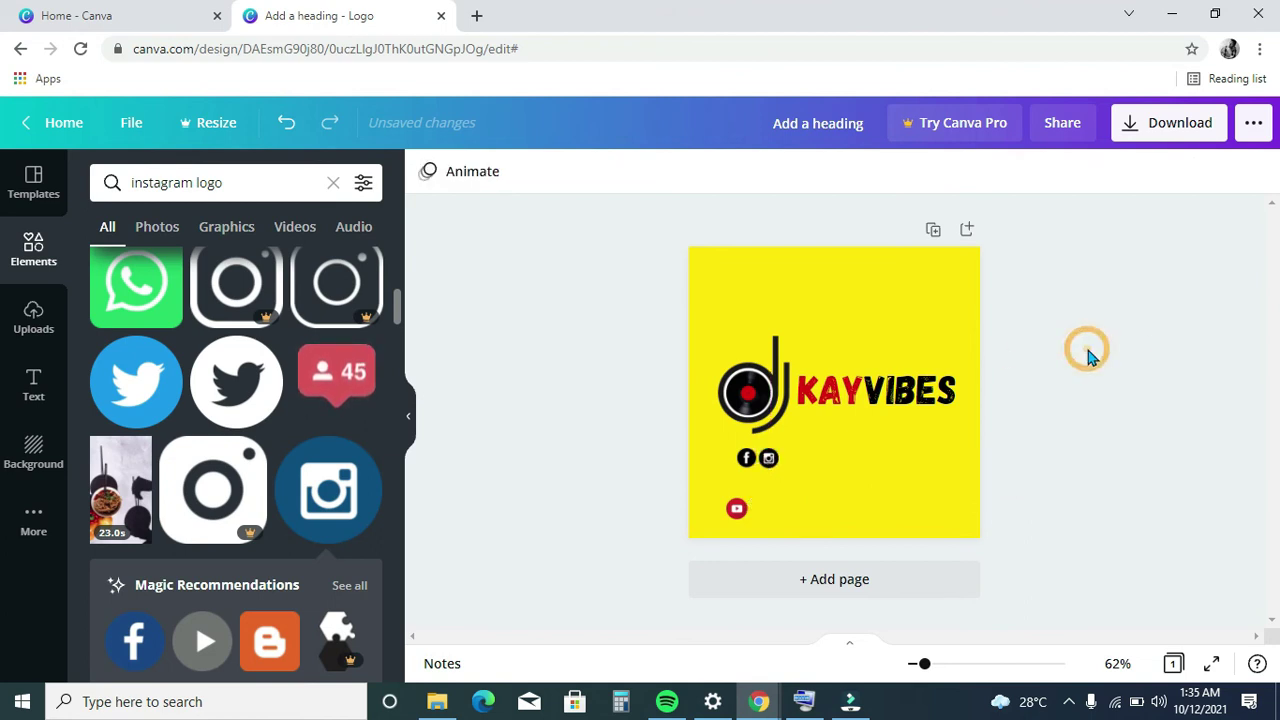
pyautogui.click(768, 459)
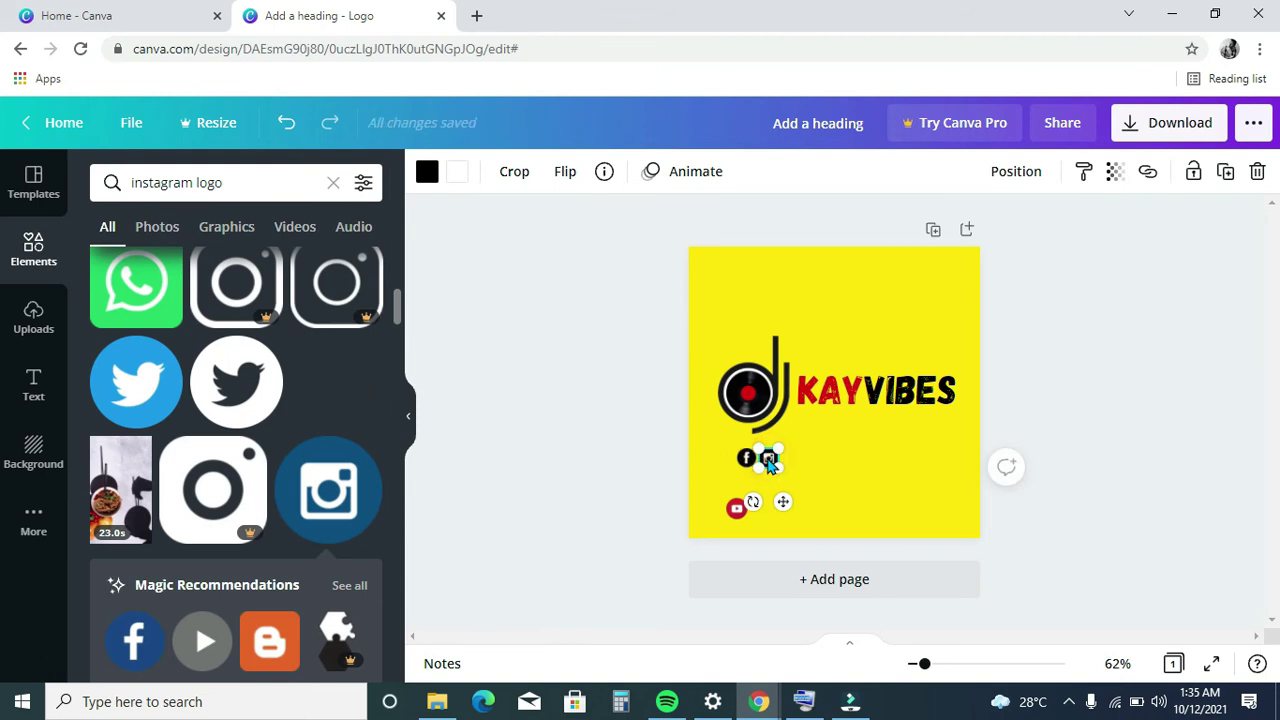
pyautogui.moveTo(768, 462); pyautogui.dragTo(769, 458)
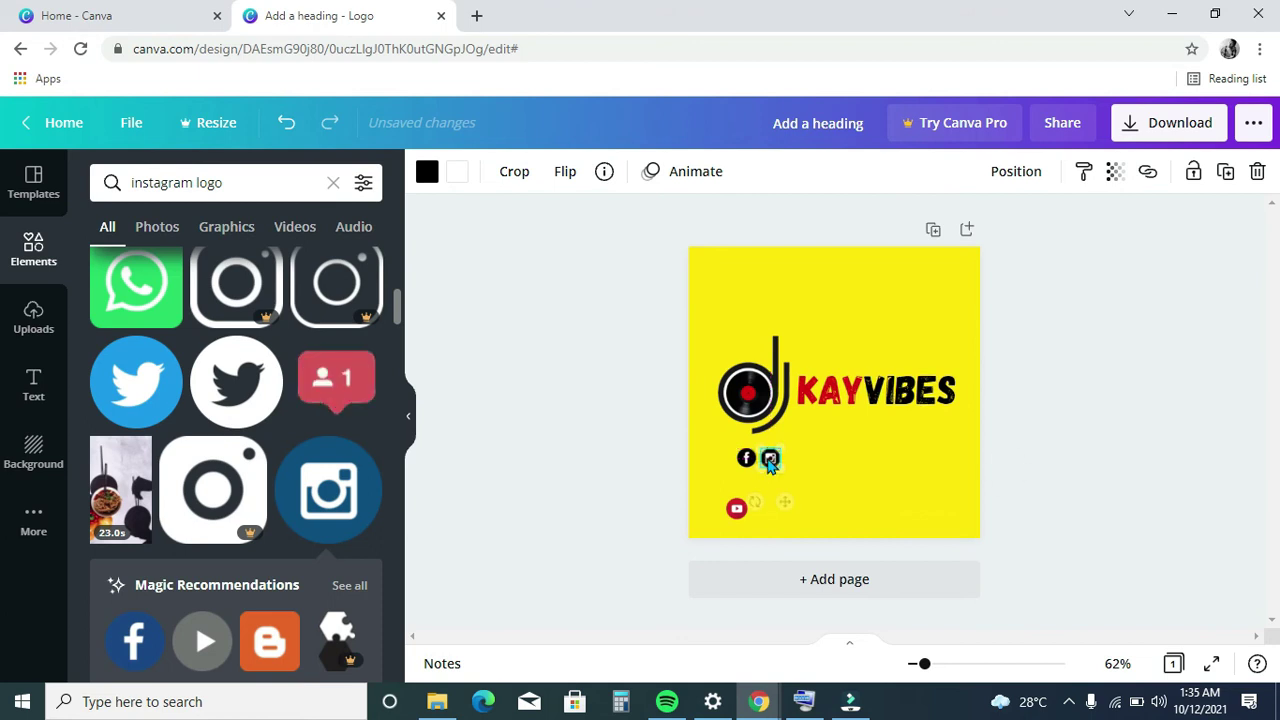
pyautogui.click(1136, 356)
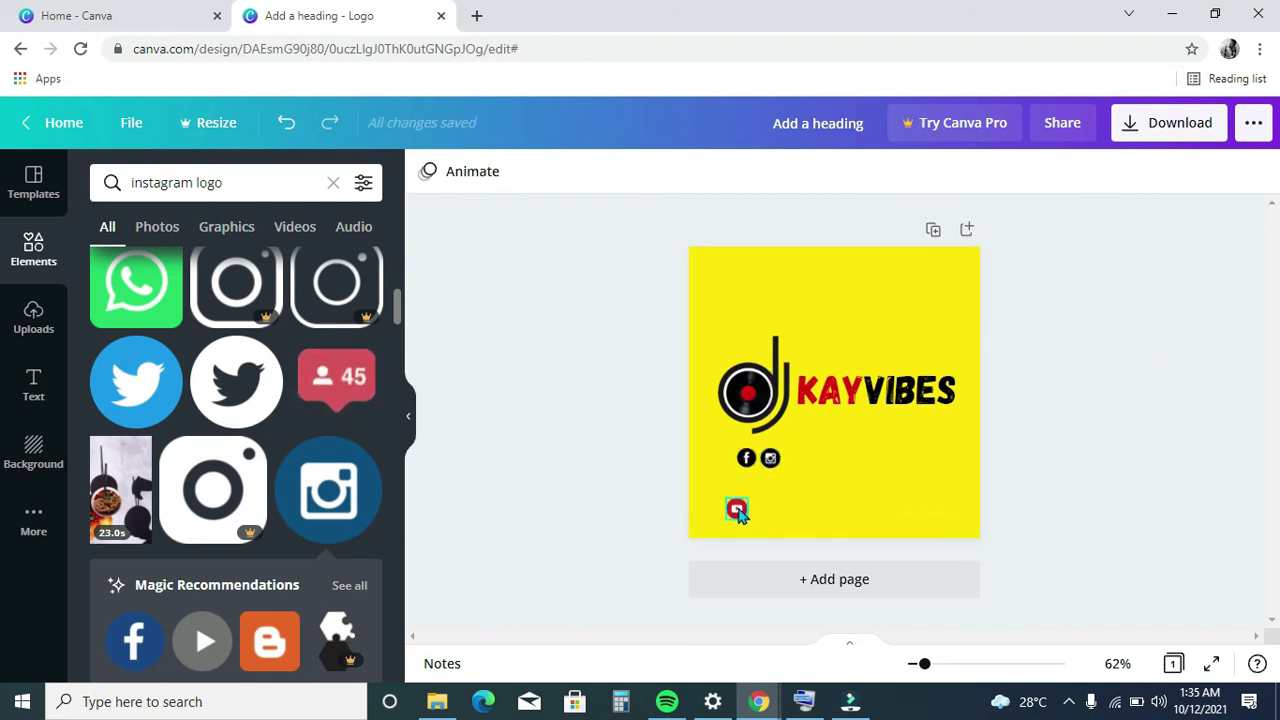
# - Move the red YouTube icon into the icon row, directly to the right of the Instagram icon
pyautogui.click(736, 511)
pyautogui.moveTo(736, 511); pyautogui.dragTo(796, 458)
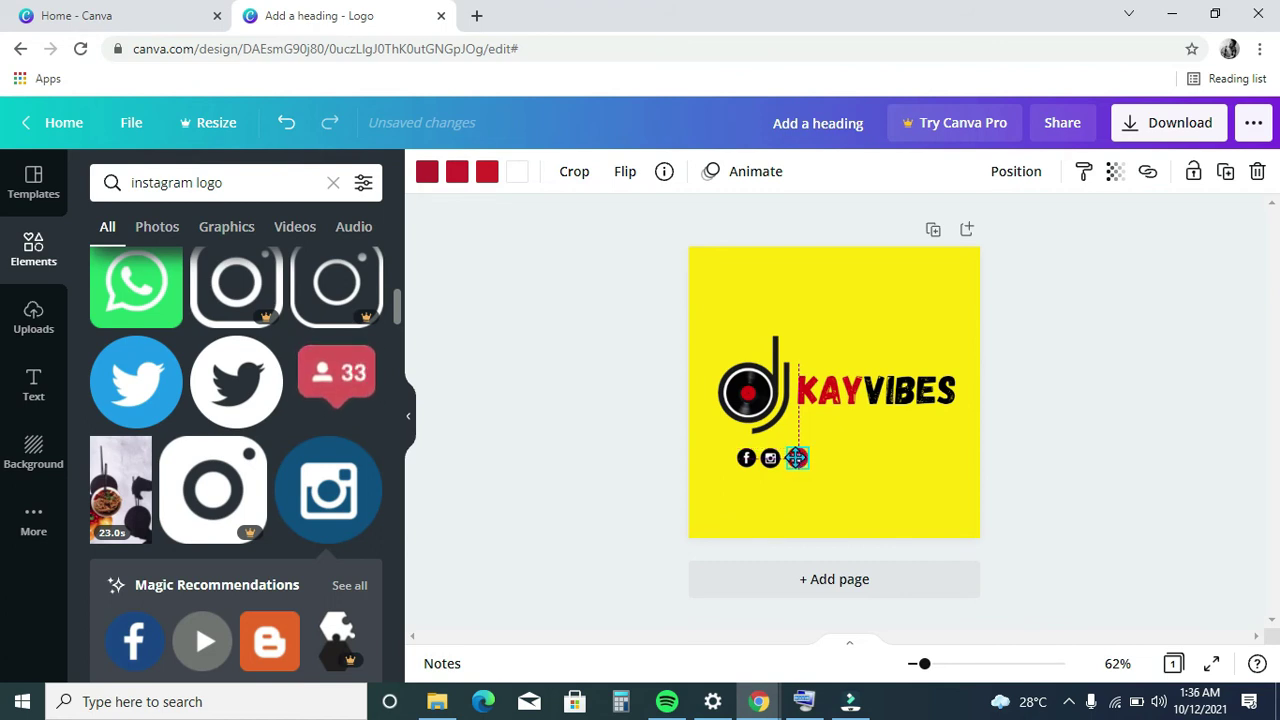
pyautogui.click(1188, 320)
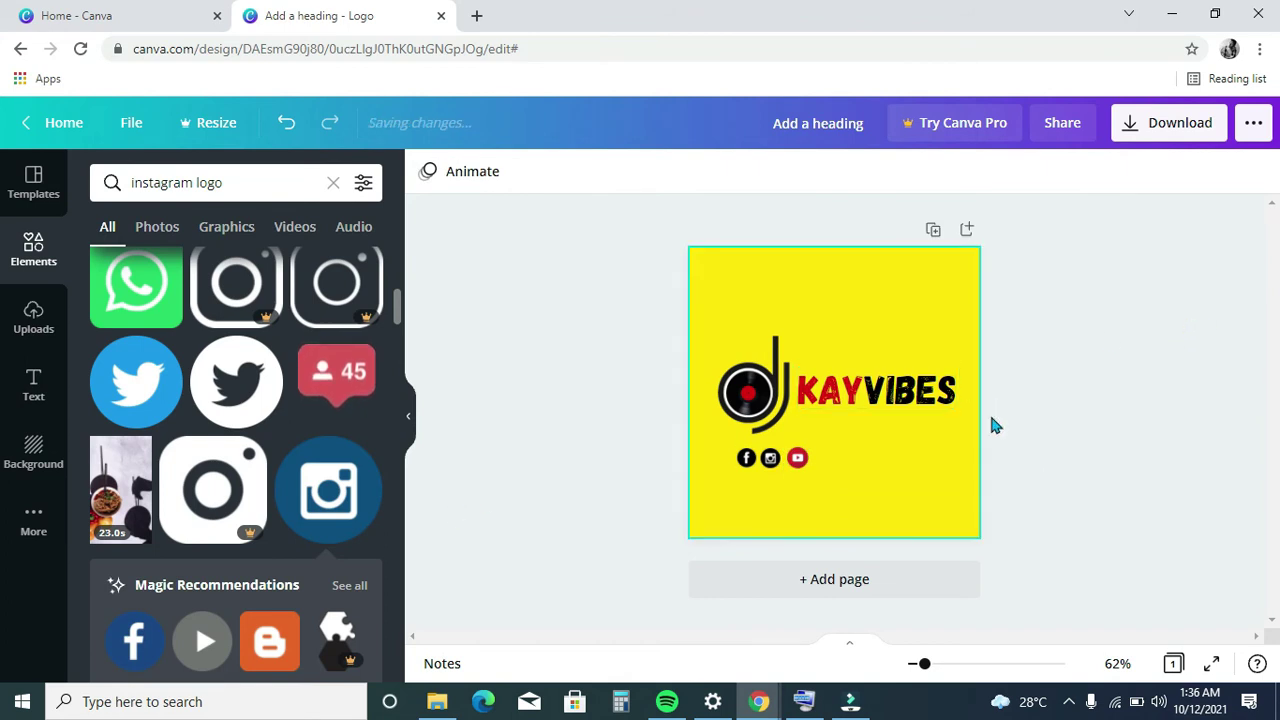
# - Add a heading text box to the page and delete its placeholder text
pyautogui.click(34, 385)
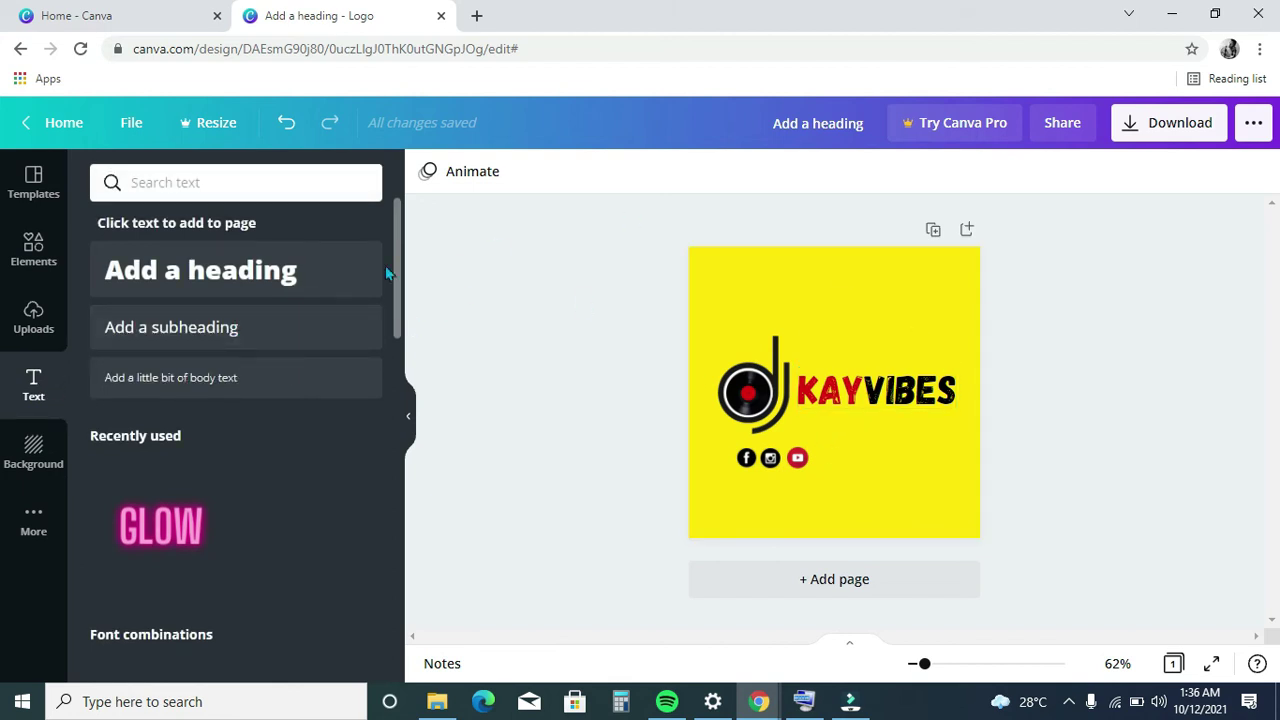
pyautogui.click(243, 293)
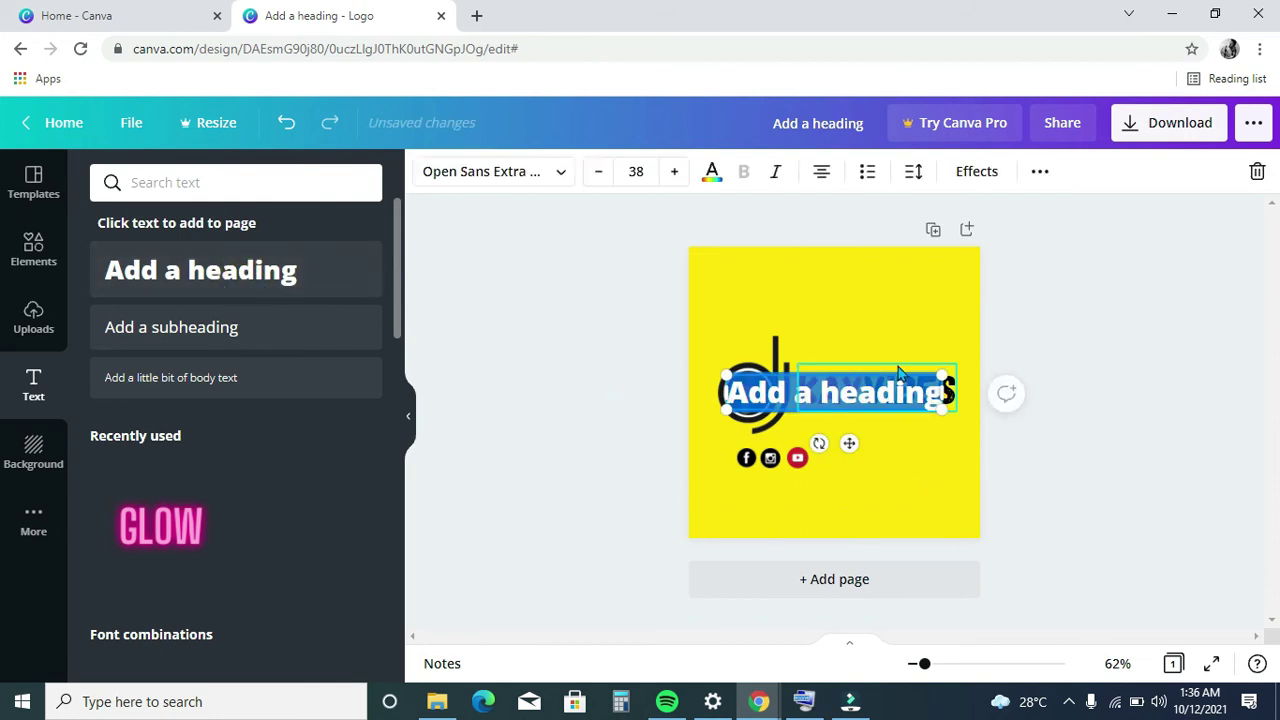
pyautogui.click(941, 393)
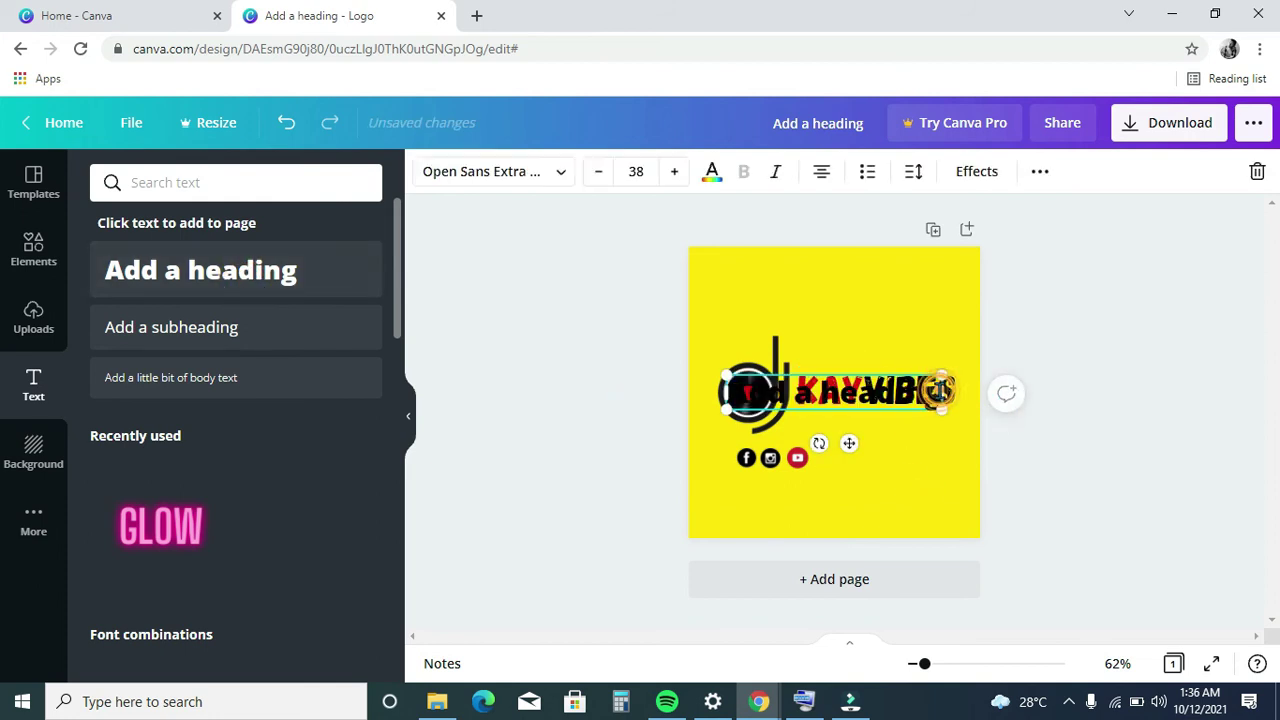
pyautogui.press('BackSpace')
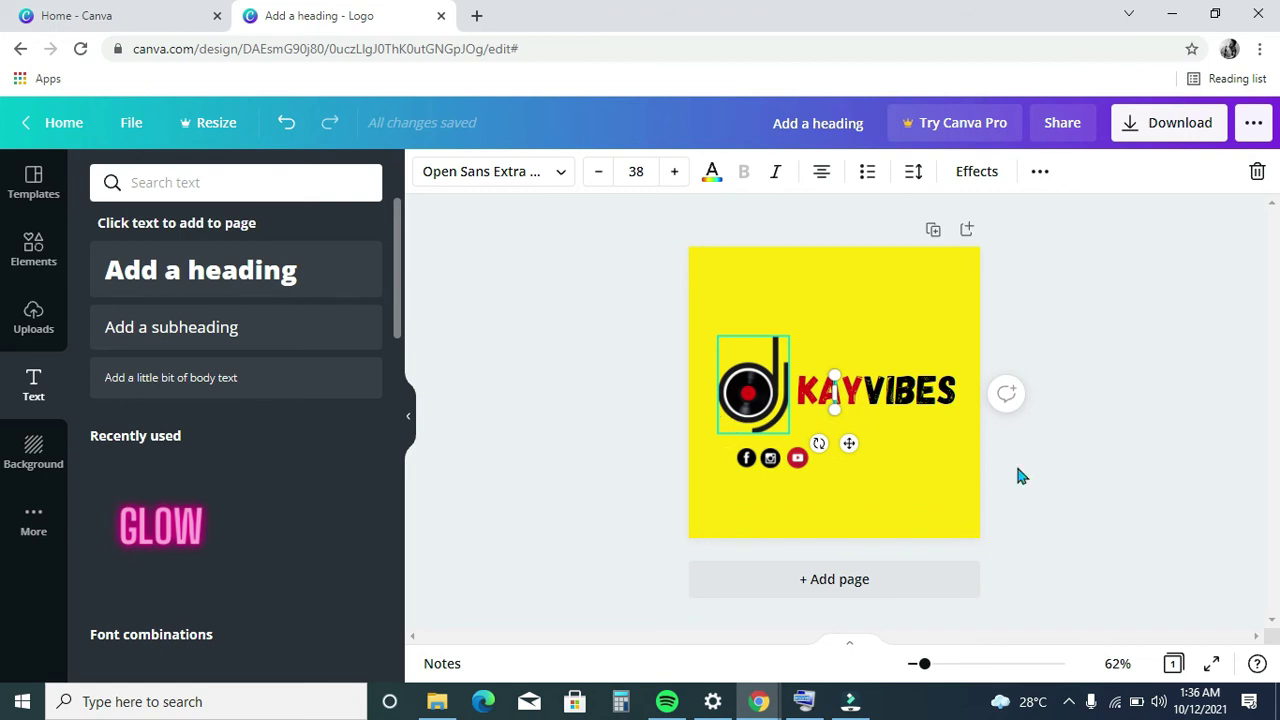
pyautogui.moveTo(805, 707)
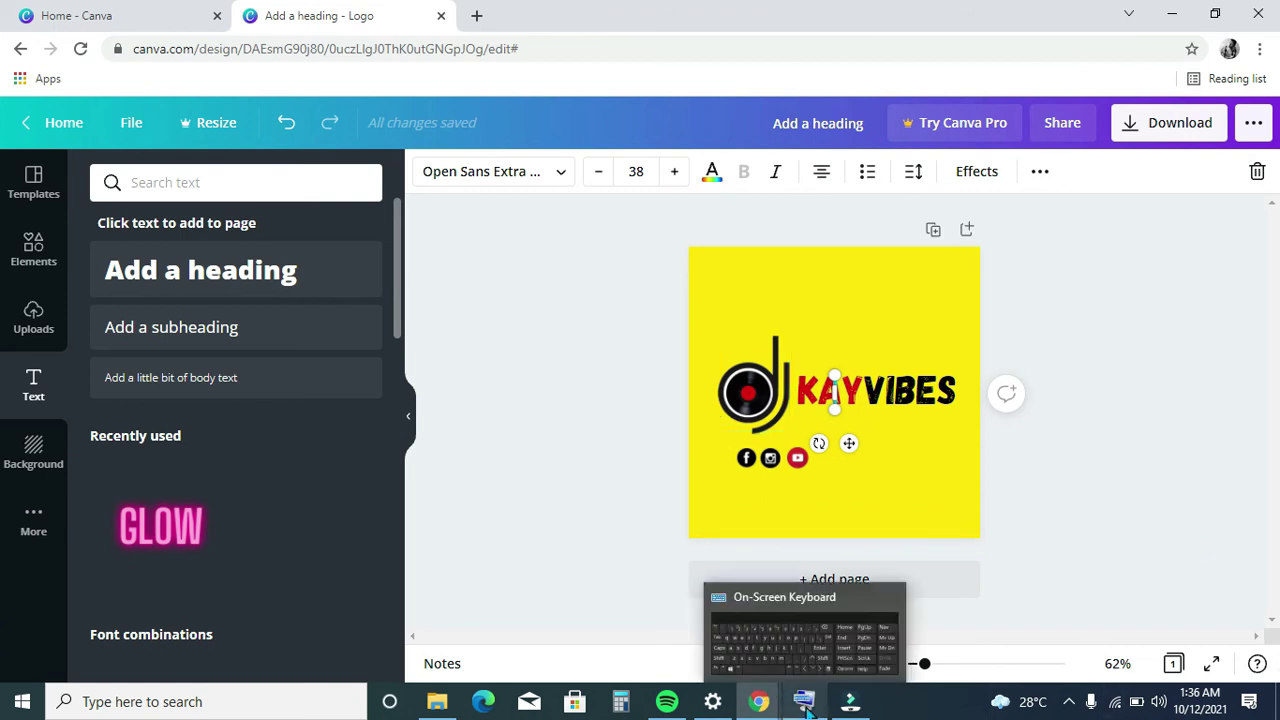
pyautogui.click(801, 643)
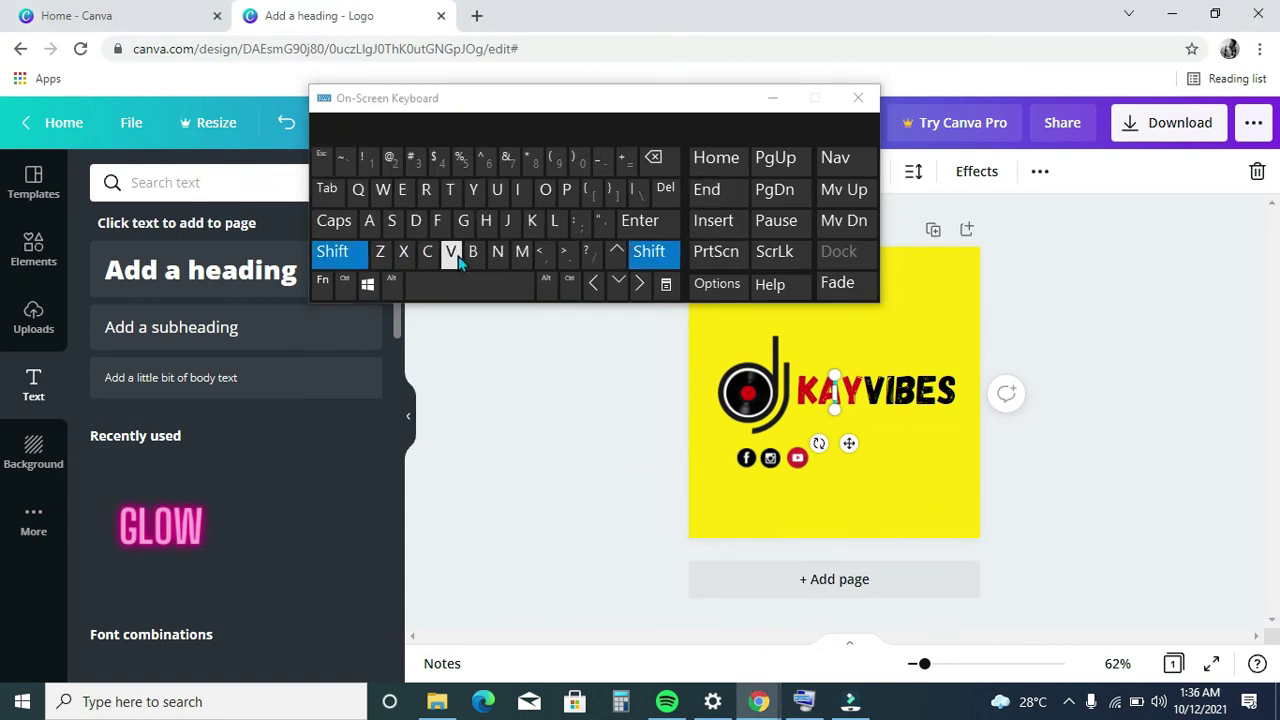
pyautogui.keyDown('shift'); pyautogui.click(392, 160); pyautogui.keyUp('shift')
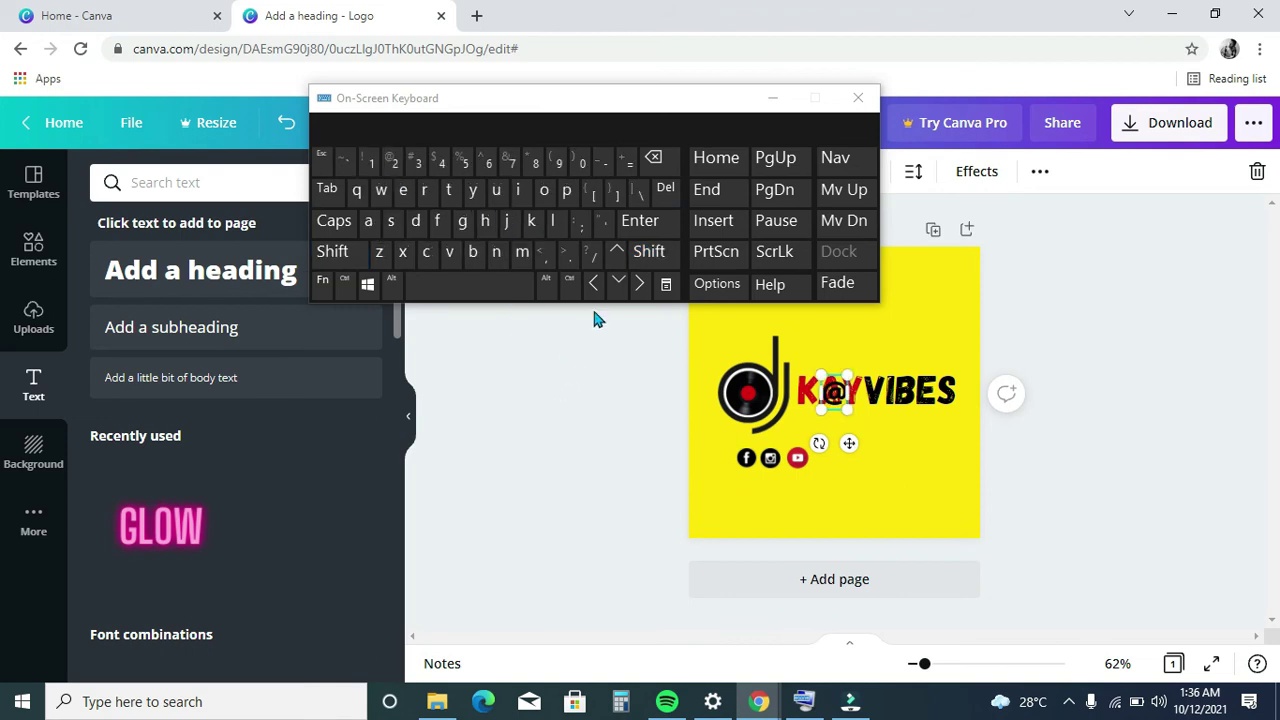
pyautogui.click(418, 228)
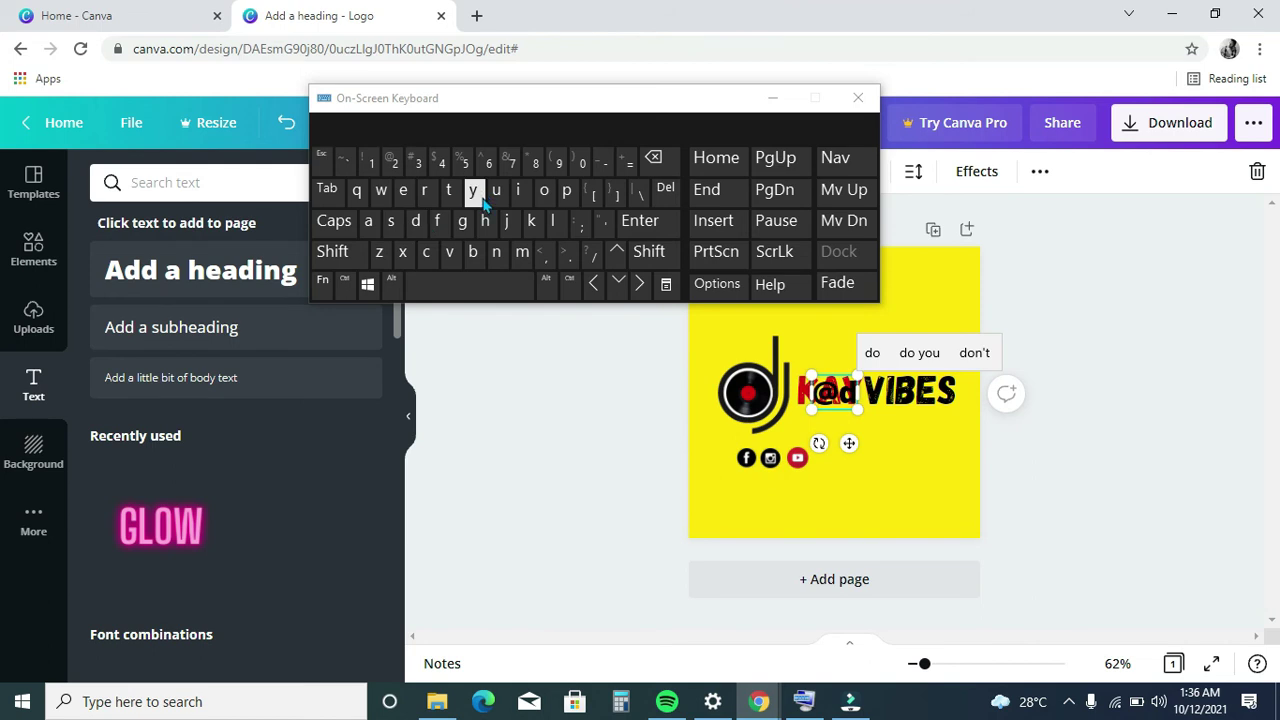
pyautogui.click(505, 228)
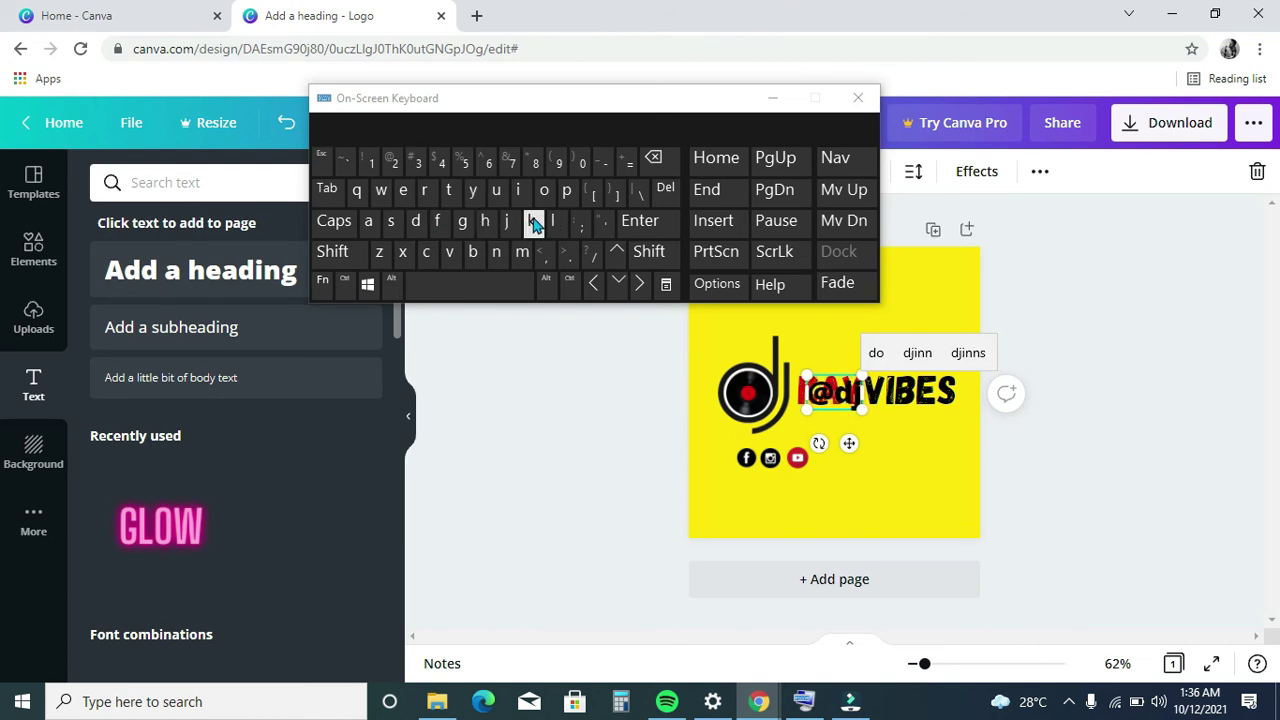
pyautogui.click(535, 228)
pyautogui.click(367, 222)
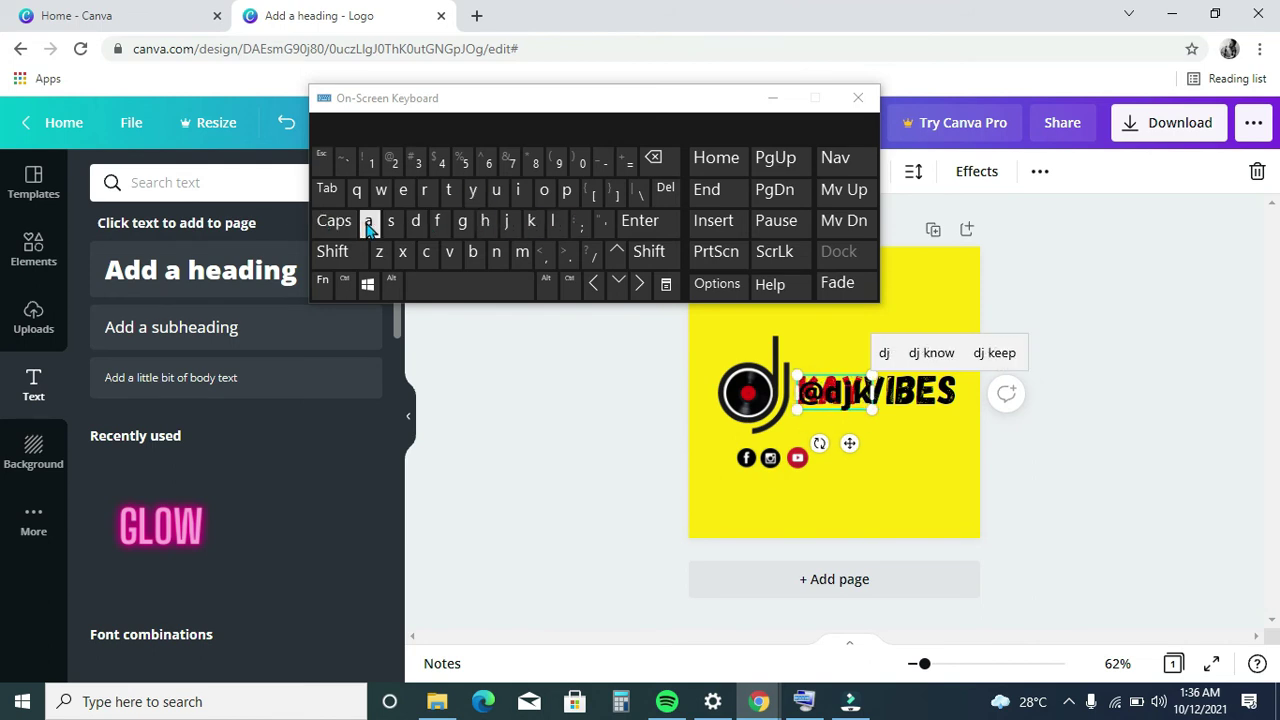
pyautogui.click(475, 191)
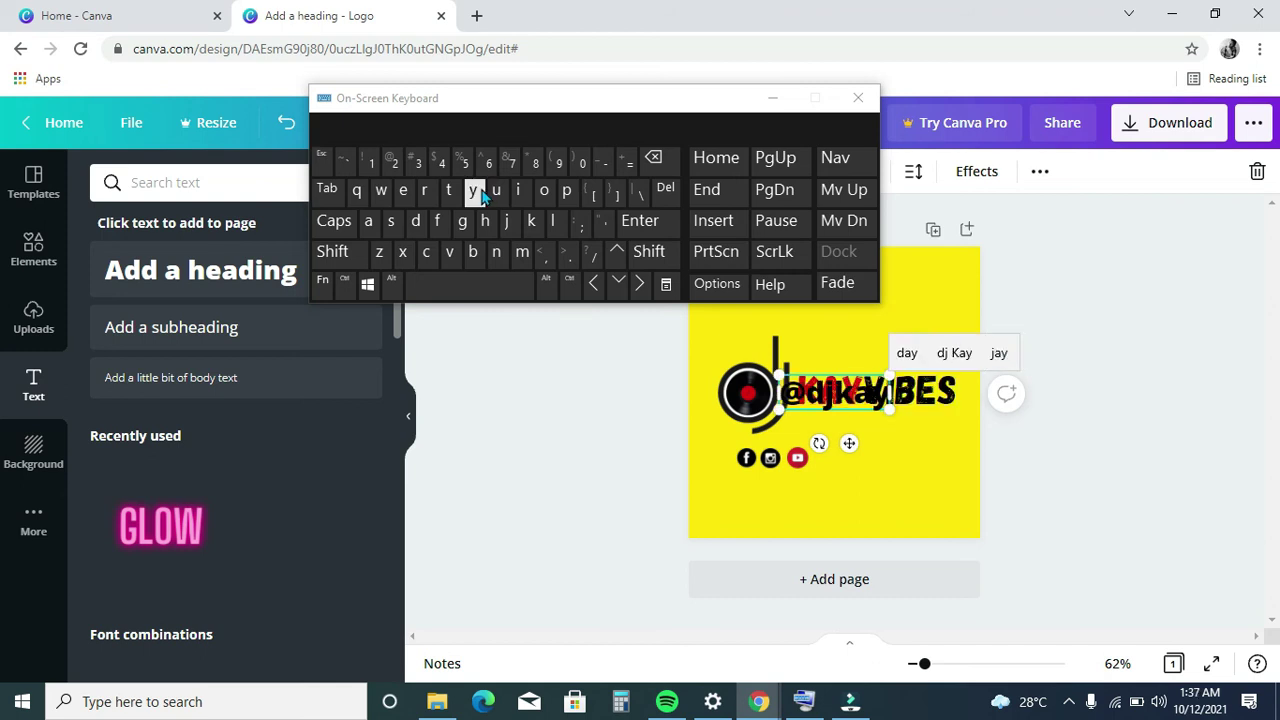
pyautogui.click(458, 258)
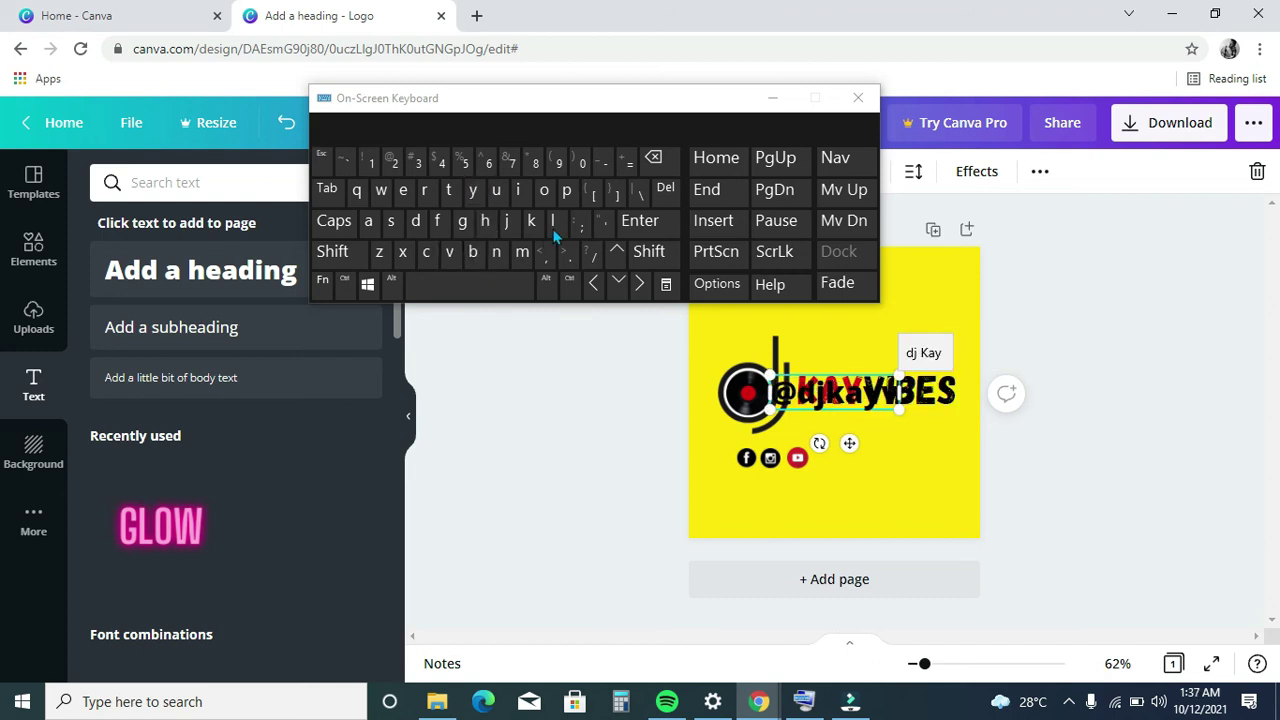
pyautogui.click(518, 191)
pyautogui.click(476, 256)
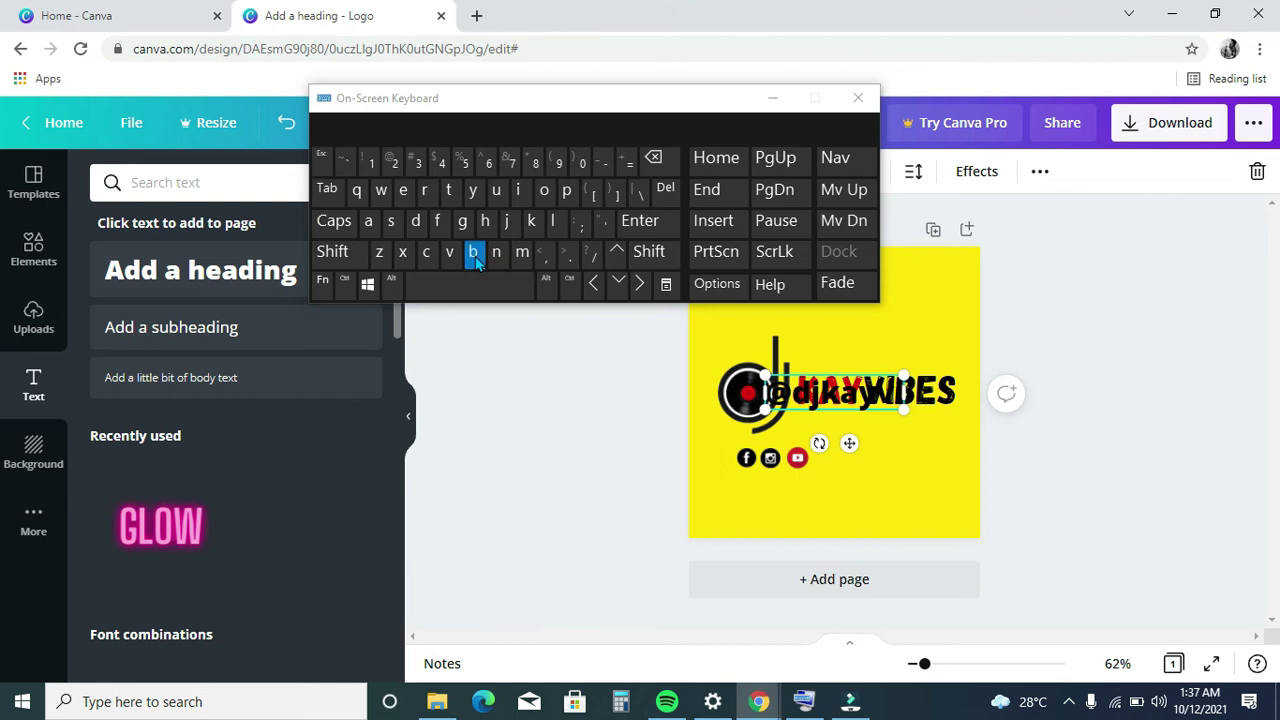
pyautogui.click(392, 224)
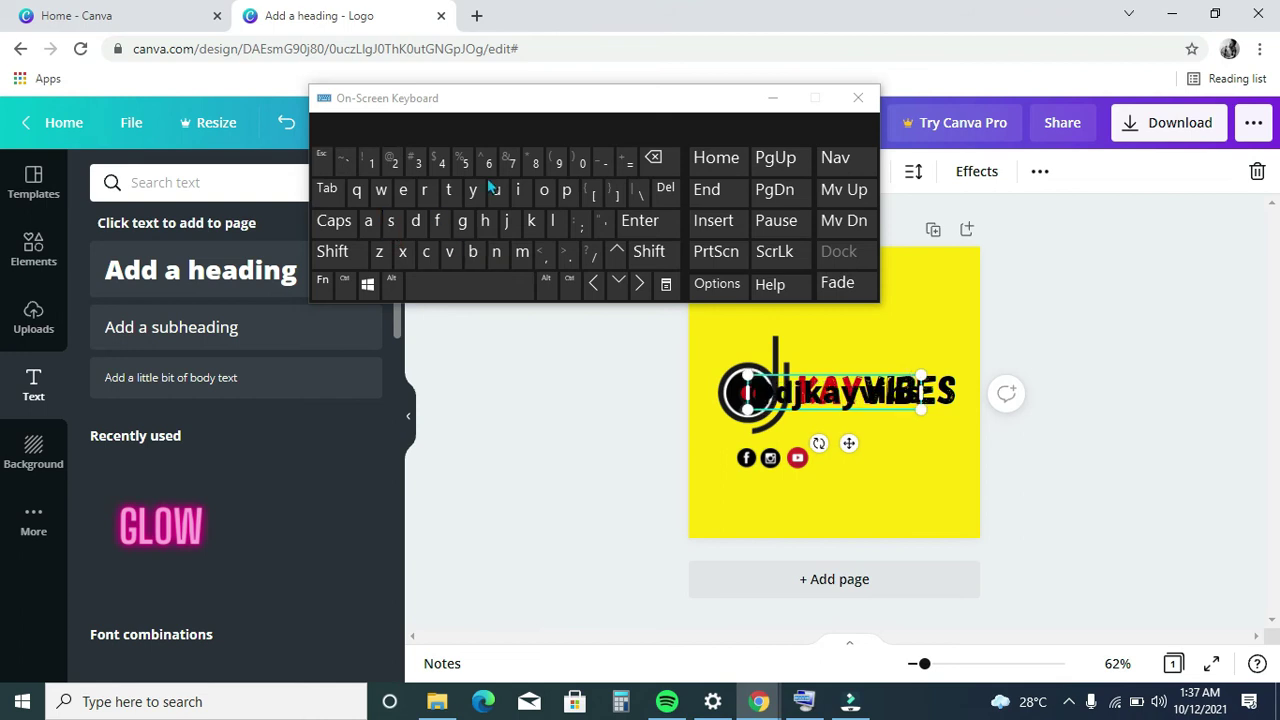
pyautogui.click(777, 106)
pyautogui.click(774, 101)
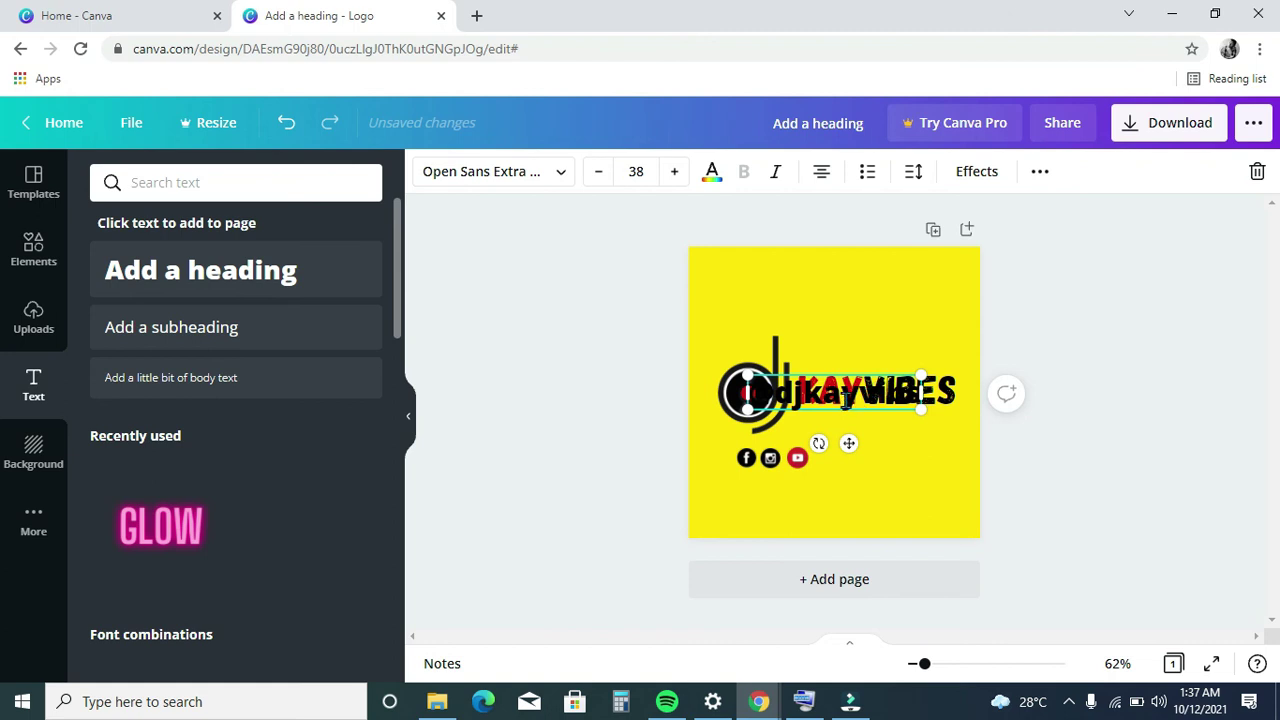
pyautogui.click(1064, 282)
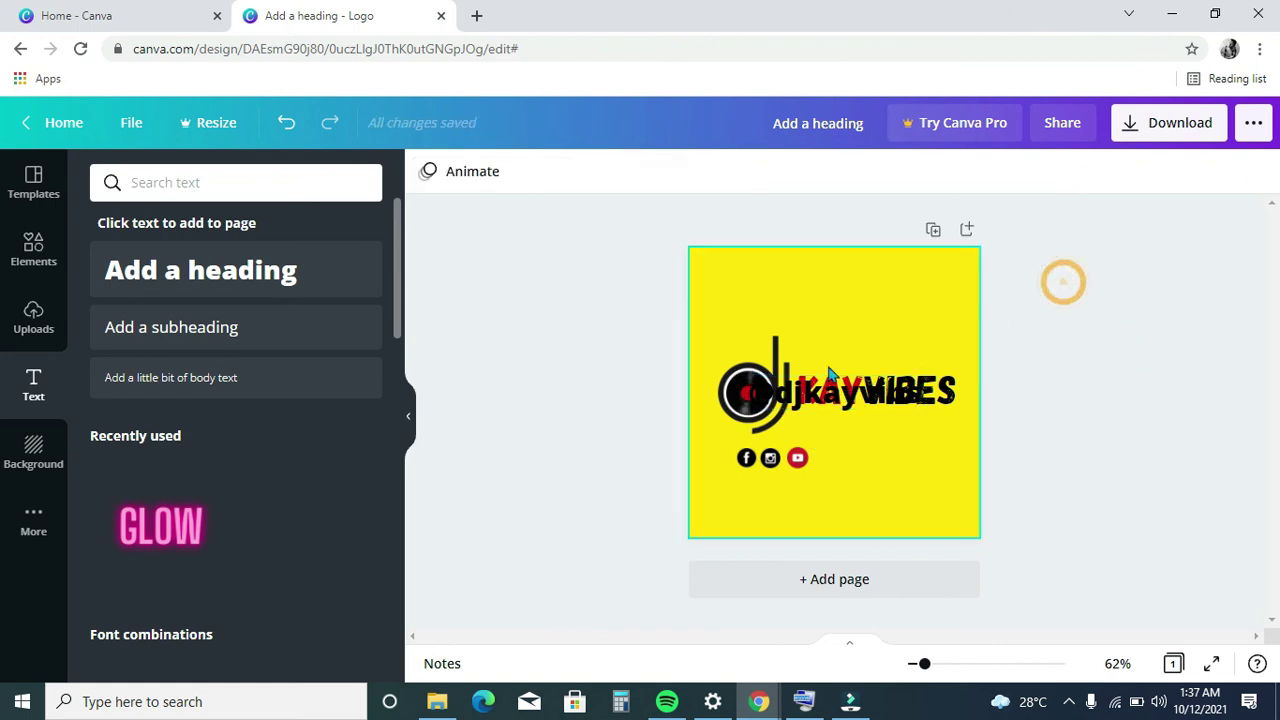
pyautogui.click(826, 408)
pyautogui.moveTo(826, 408); pyautogui.dragTo(880, 451)
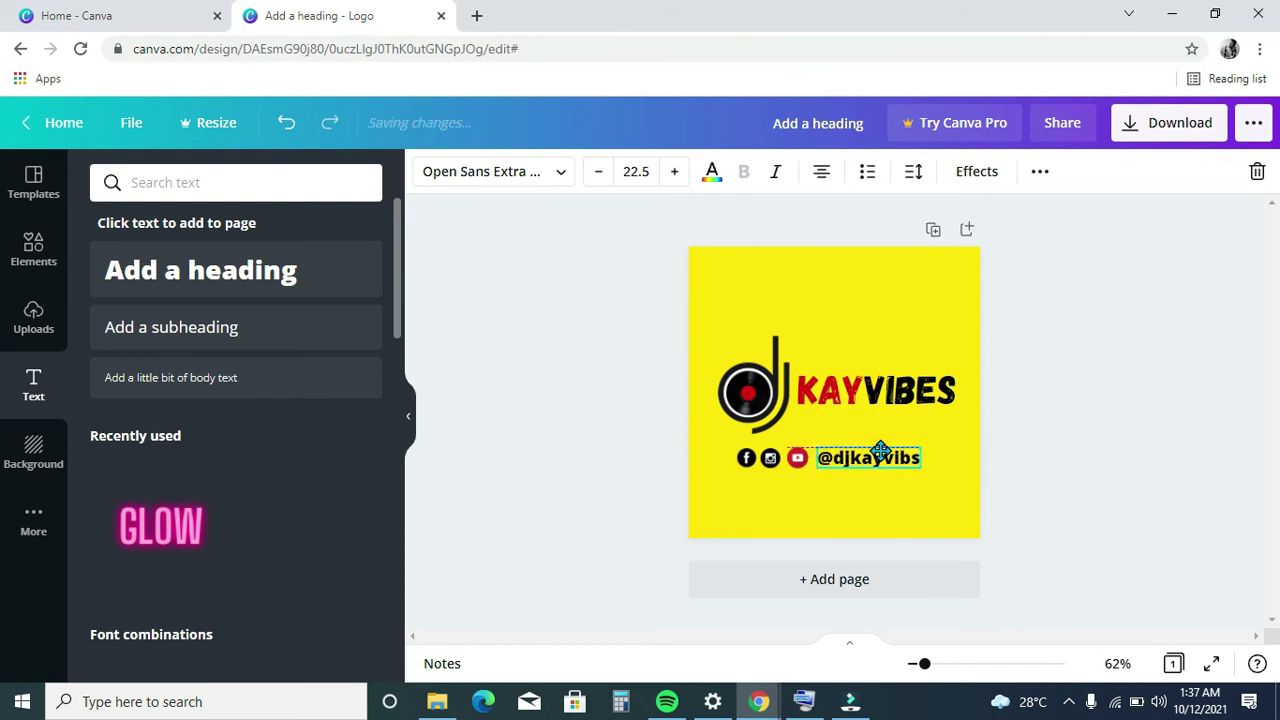
pyautogui.click(1162, 312)
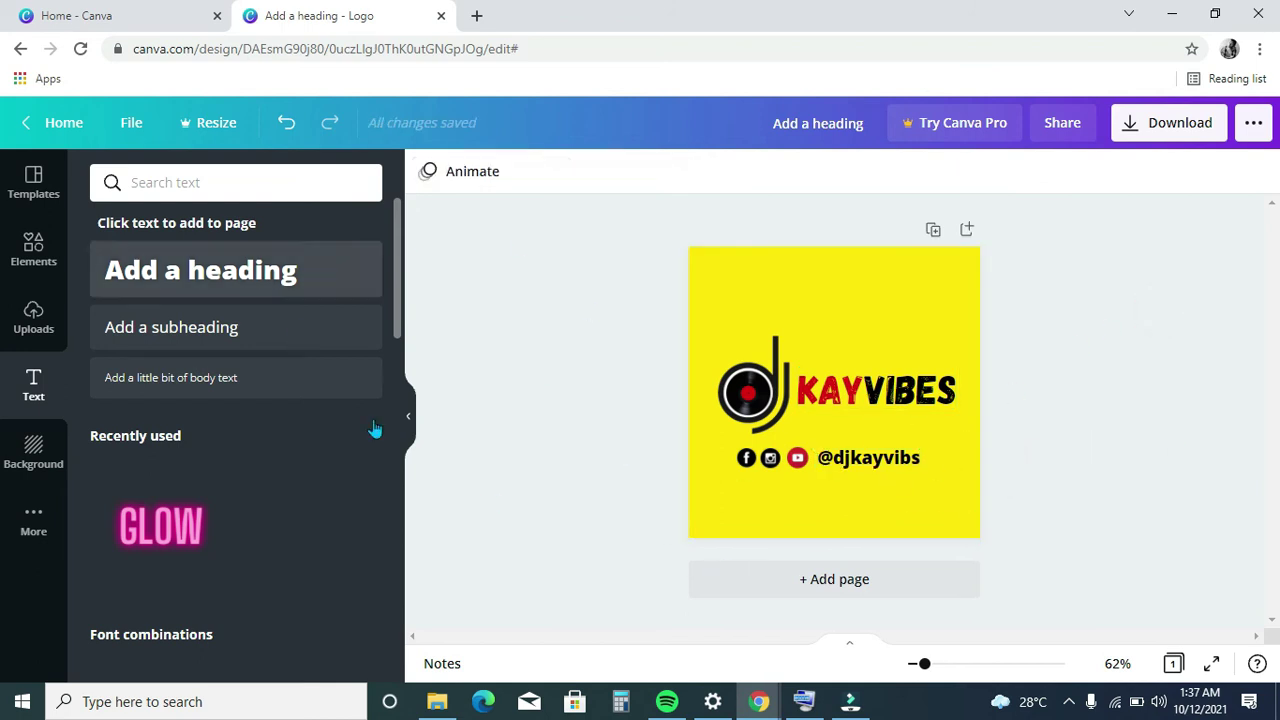
pyautogui.click(806, 703)
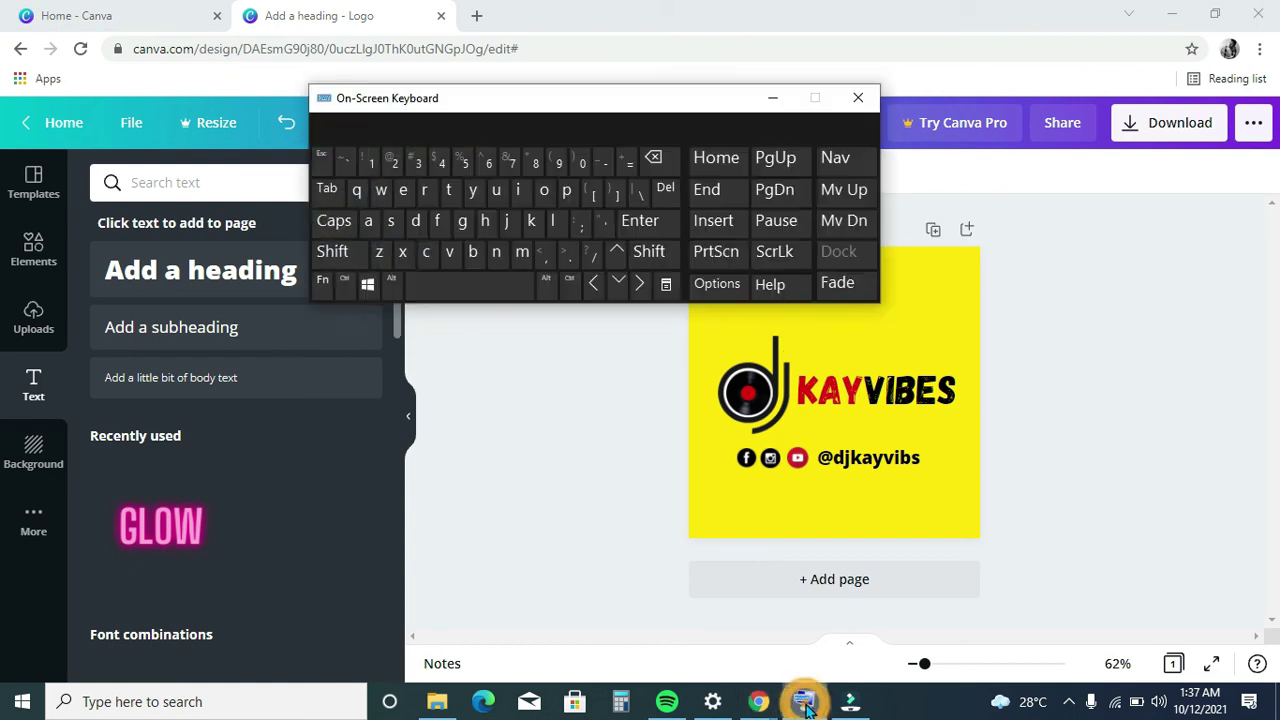
pyautogui.click(897, 462)
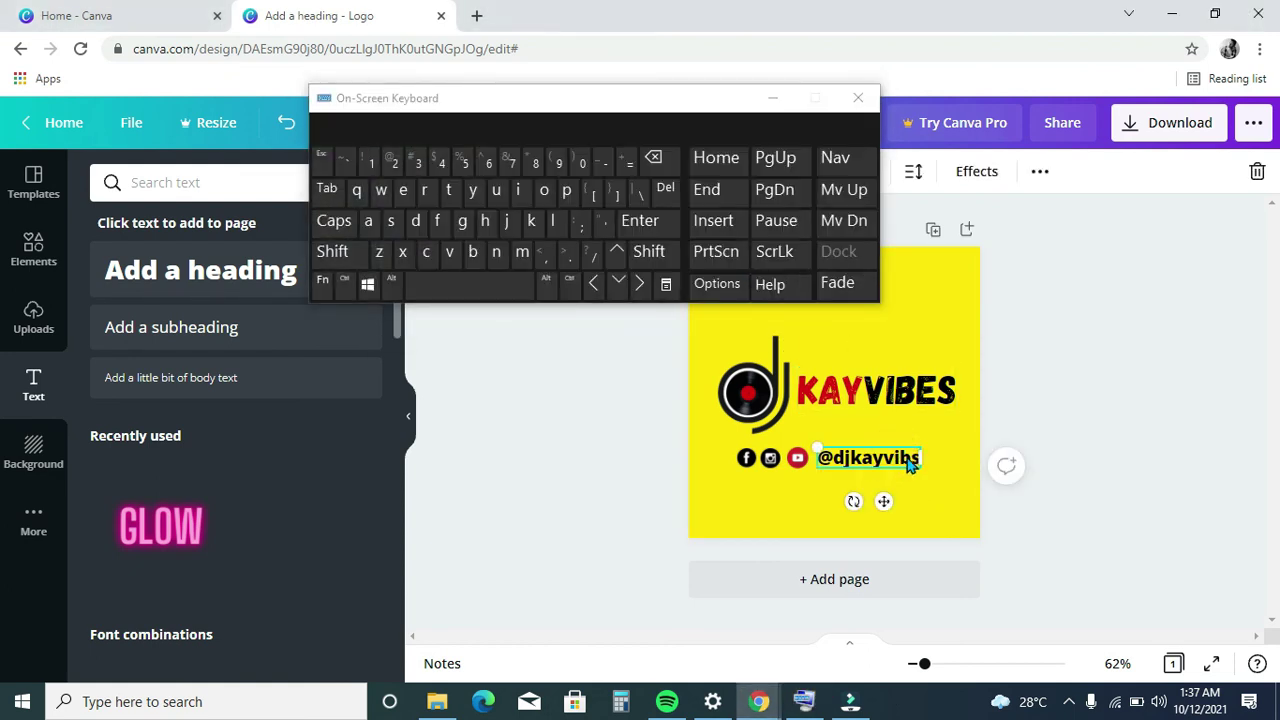
pyautogui.click(911, 460)
pyautogui.click(403, 190)
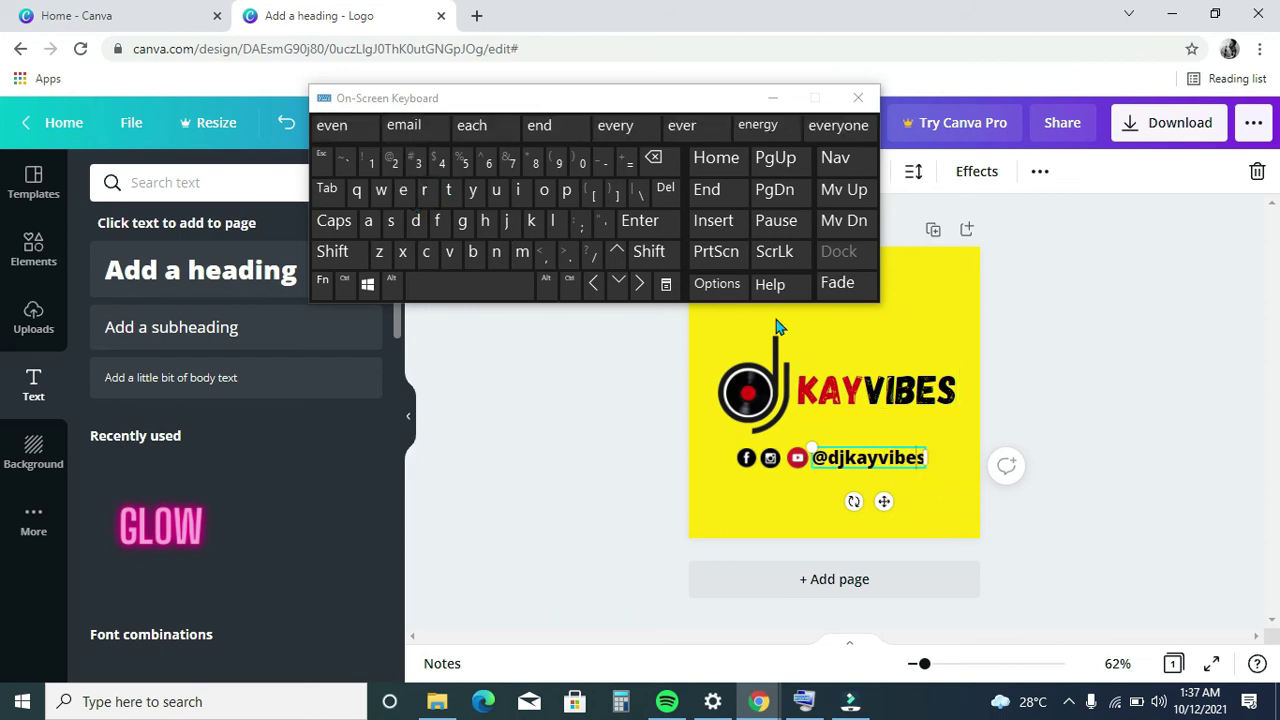
pyautogui.click(1051, 345)
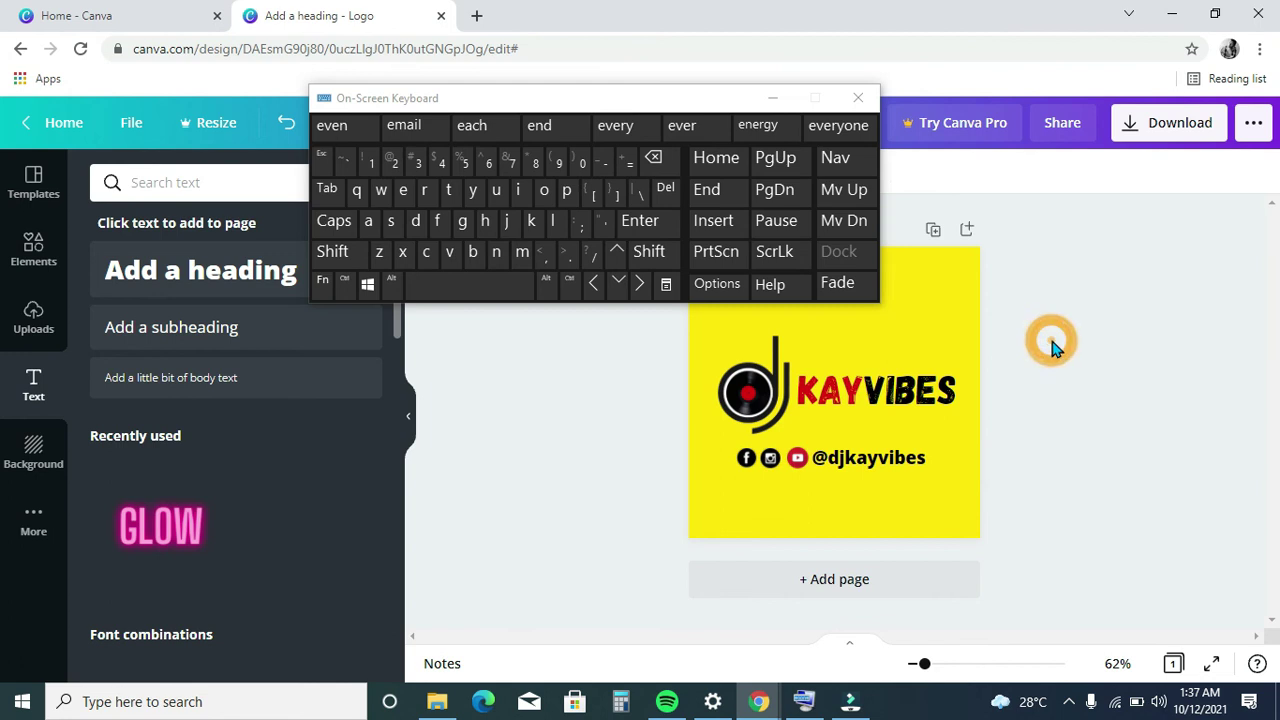
pyautogui.click(858, 470)
pyautogui.moveTo(858, 470); pyautogui.dragTo(858, 471)
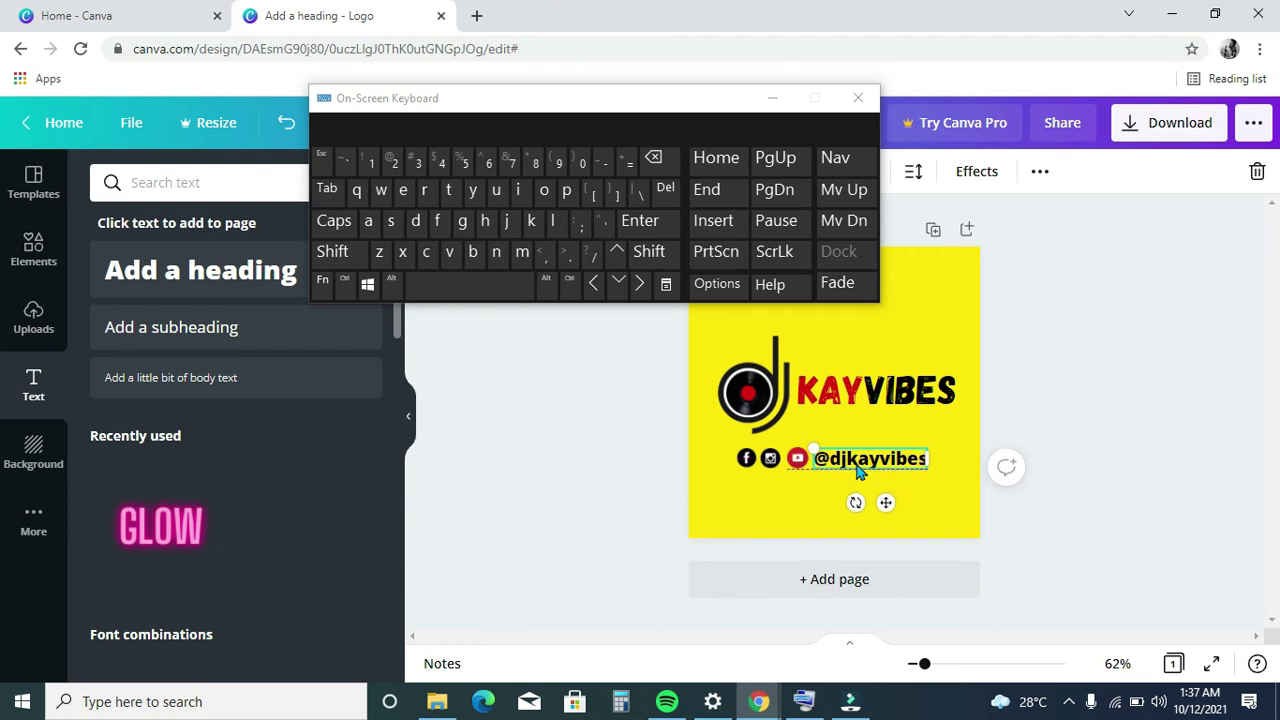
pyautogui.click(1050, 372)
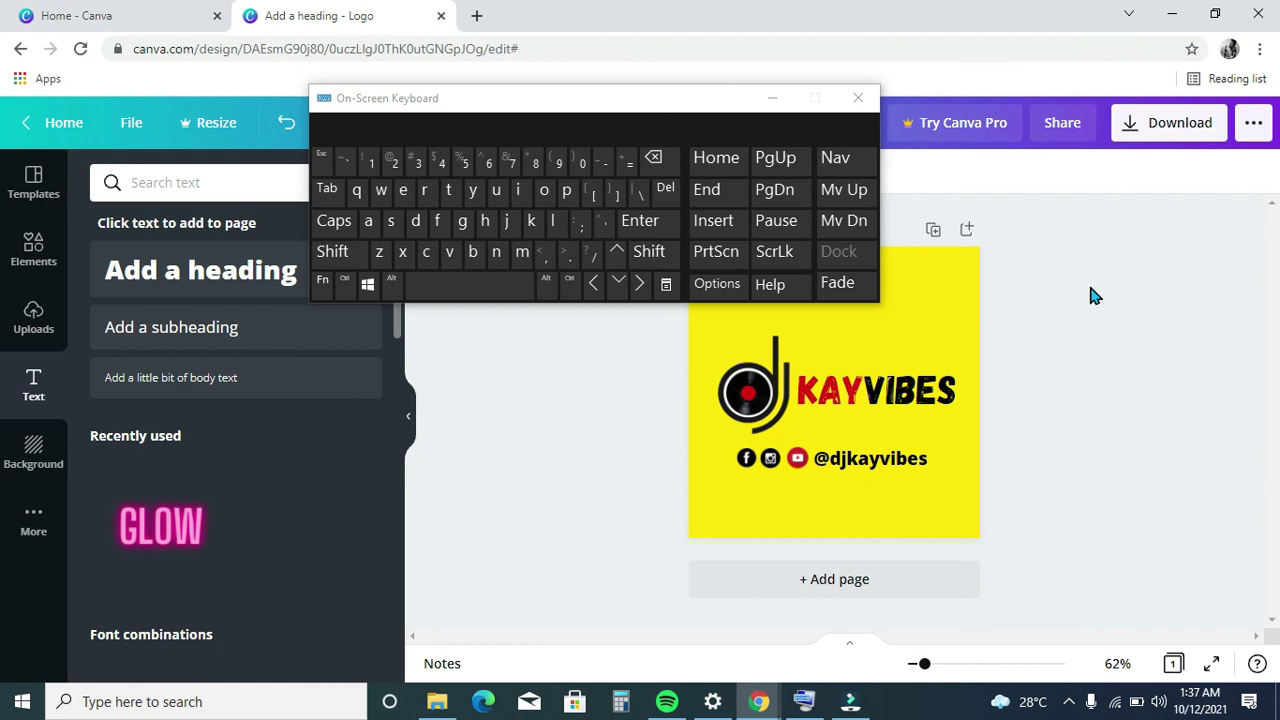
pyautogui.click(855, 470)
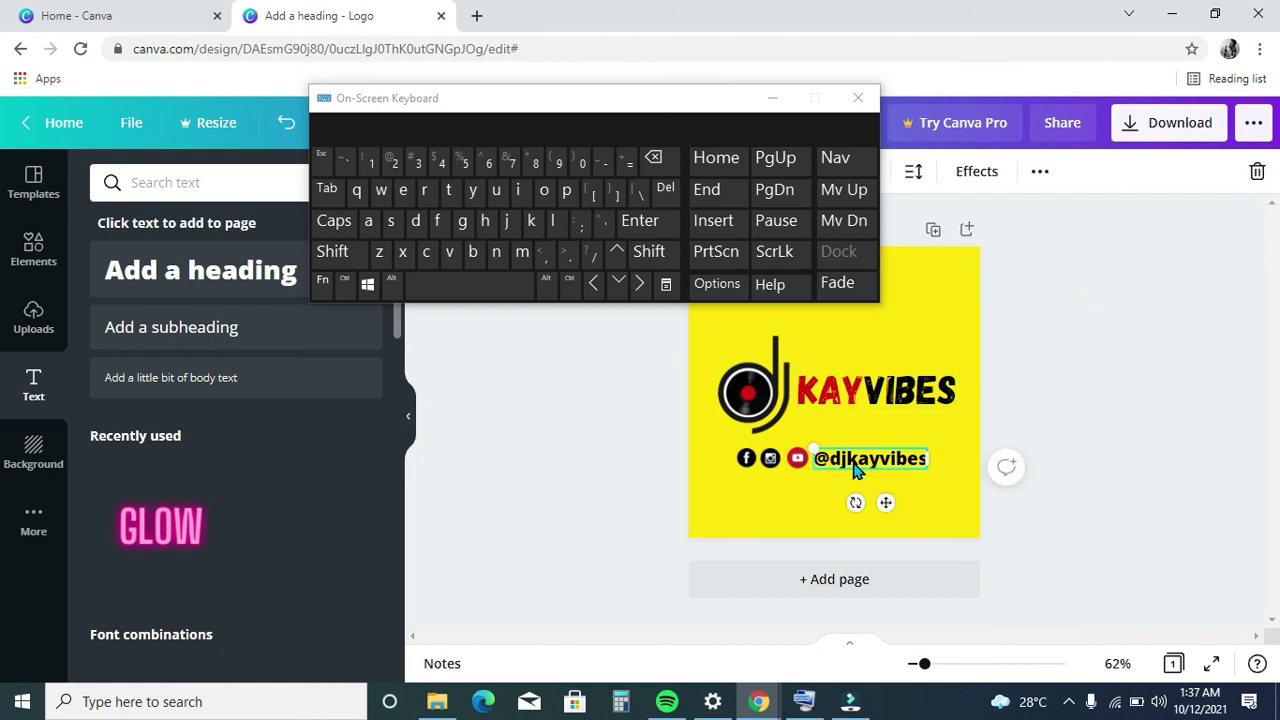
pyautogui.click(1069, 278)
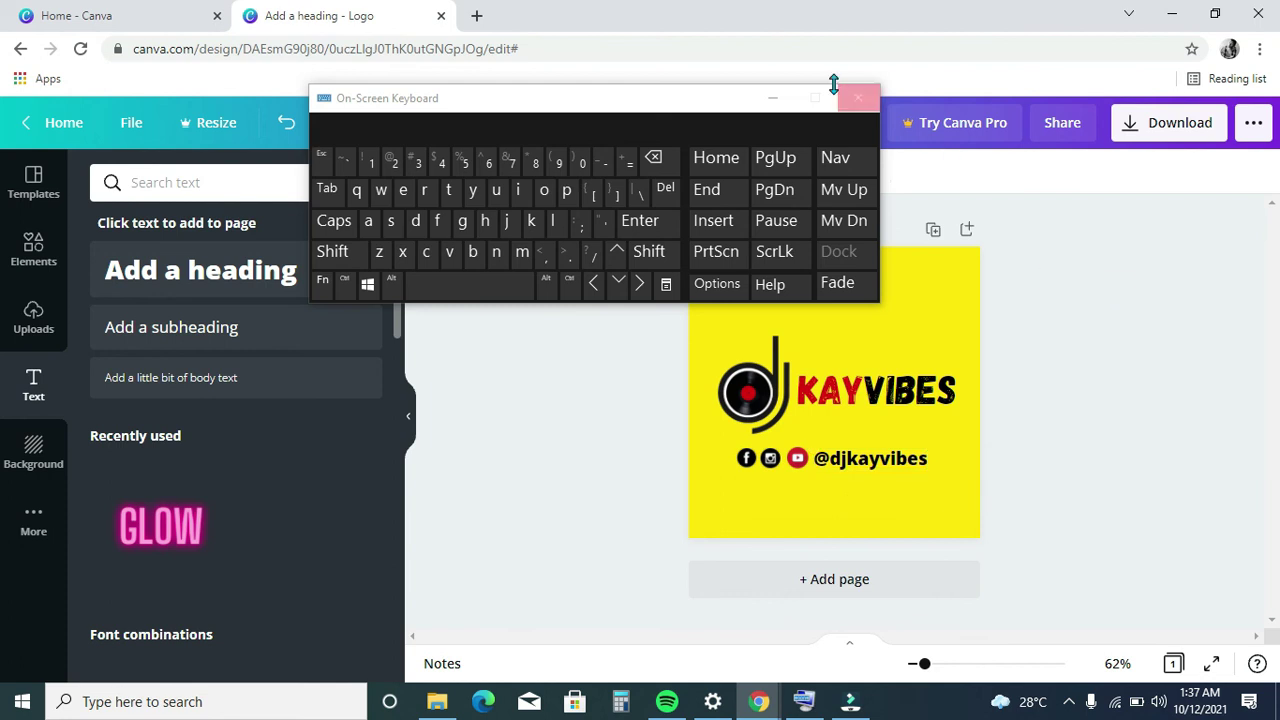
pyautogui.click(777, 98)
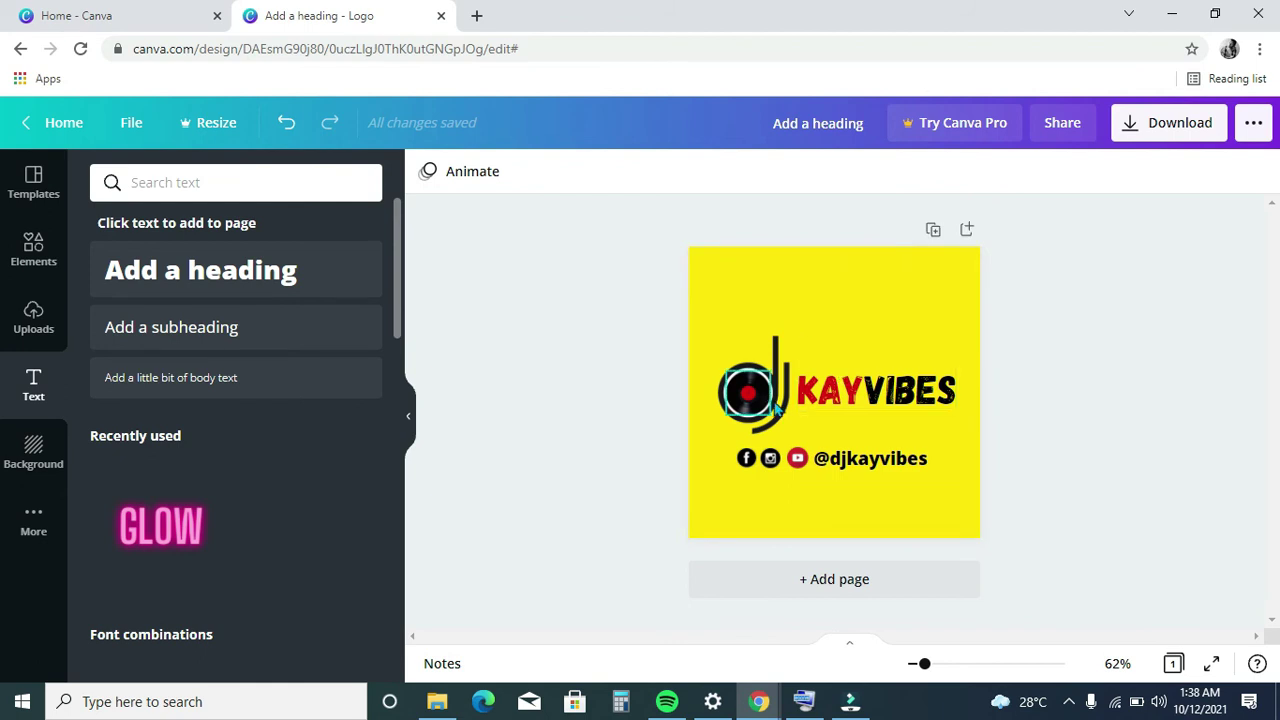
pyautogui.click(741, 385)
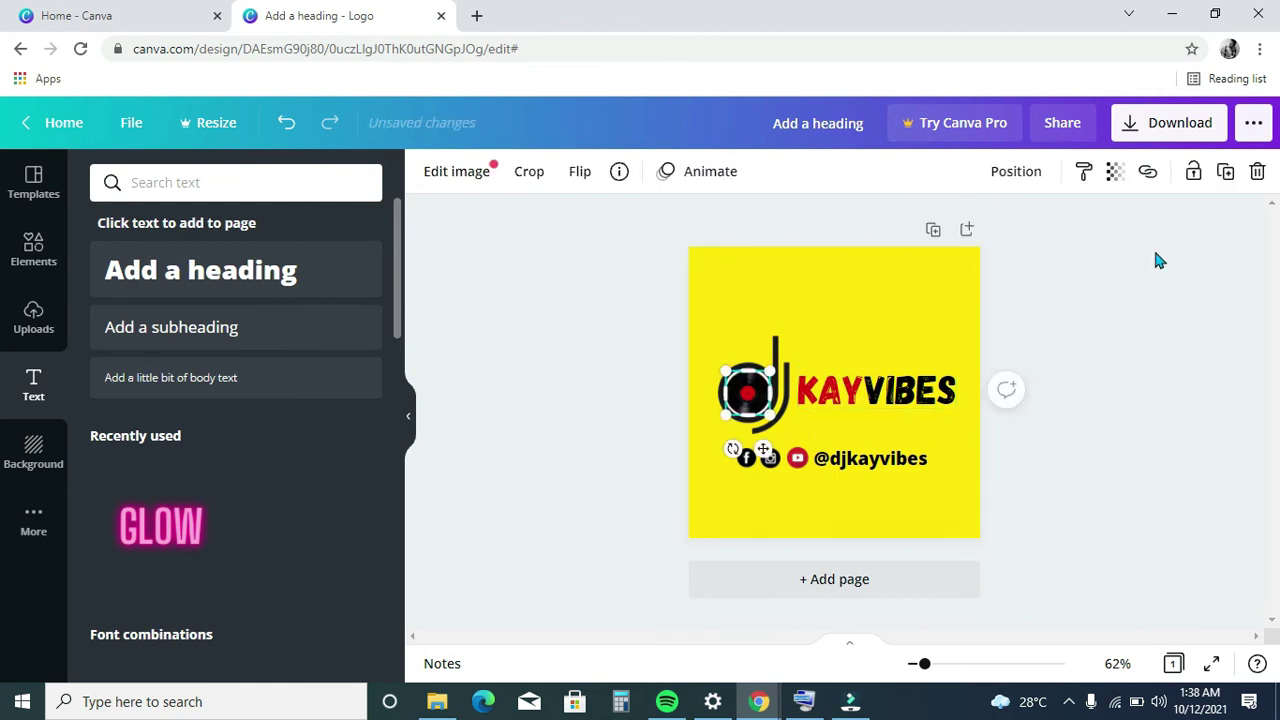
pyautogui.click(1133, 307)
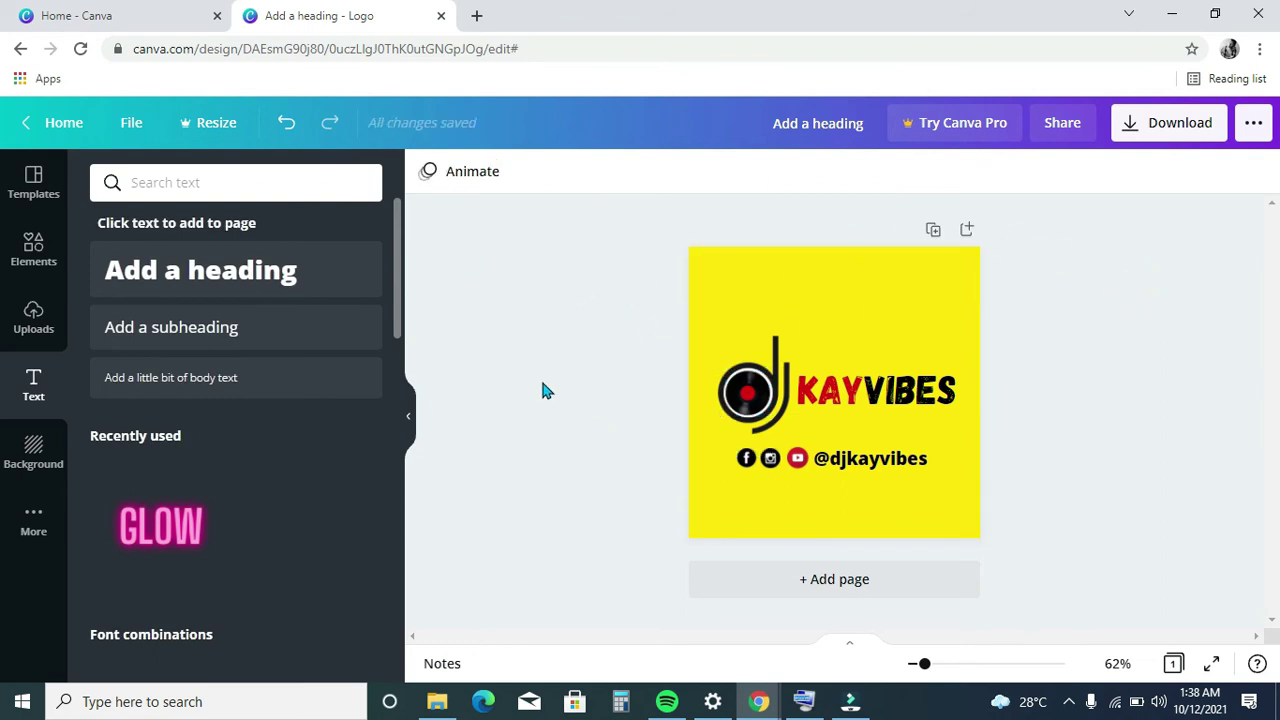
# - Add a subheading text box to the page and delete its placeholder text
pyautogui.click(175, 333)
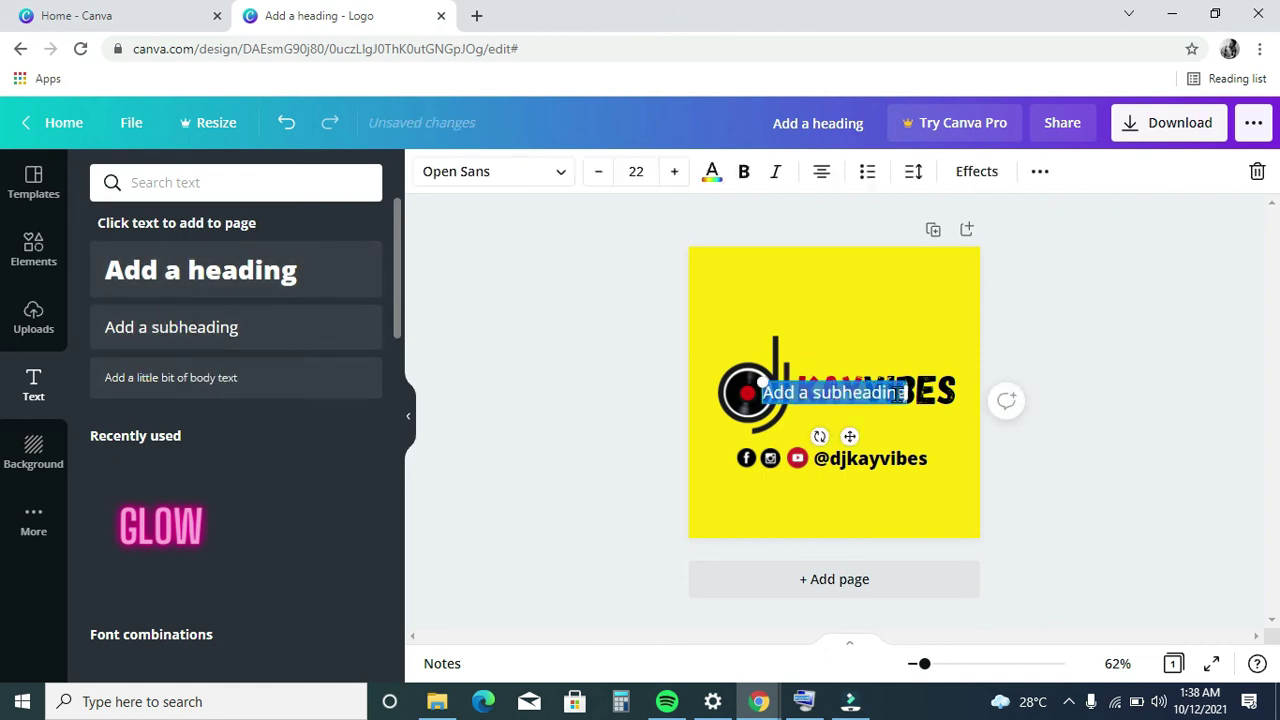
pyautogui.click(905, 393)
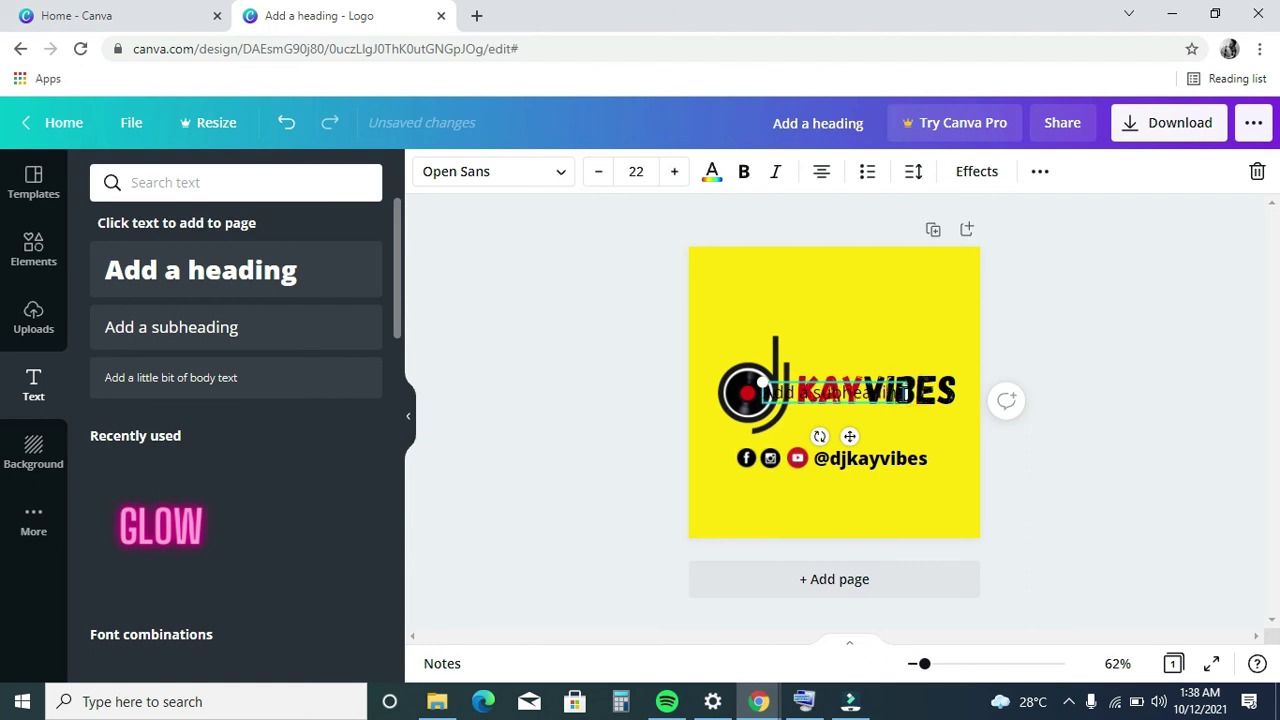
pyautogui.moveTo(905, 393); pyautogui.dragTo(902, 393)
pyautogui.click(903, 395)
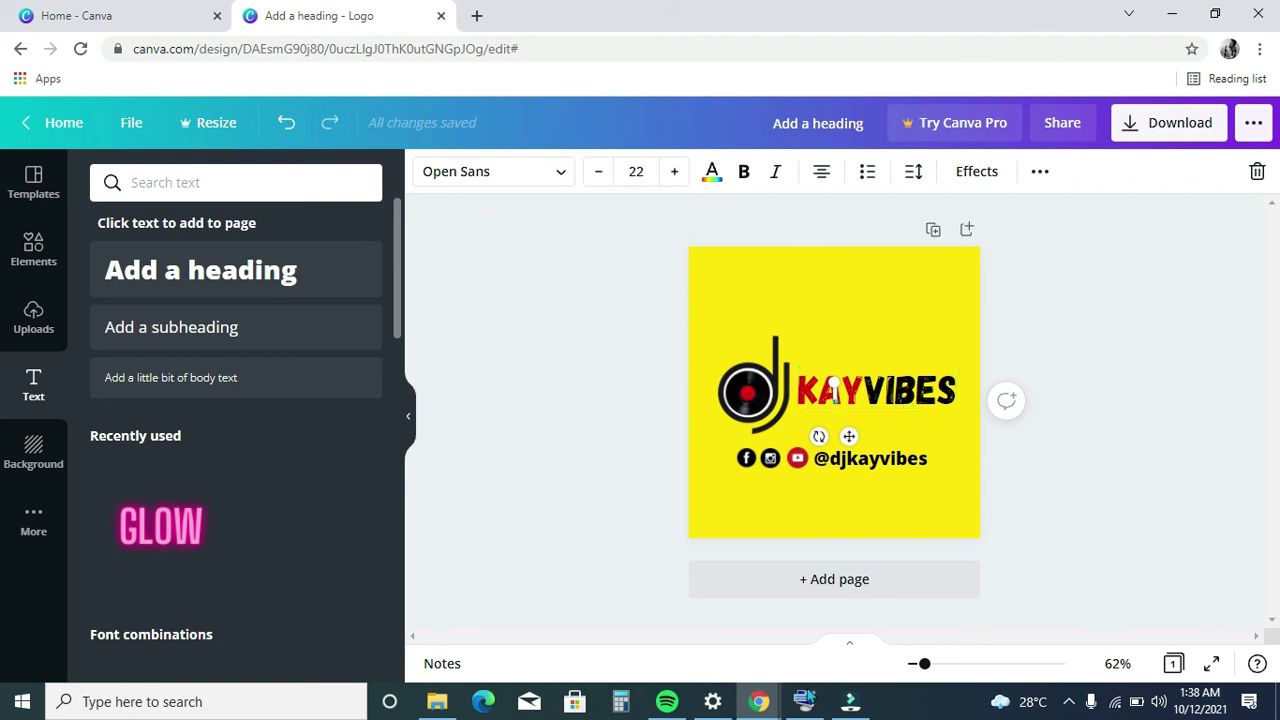
# - Enter "THE TURNTABLE ORACLE" in the empty subheading with the On-Screen Keyboard, and minimize the keyboard
pyautogui.click(802, 704)
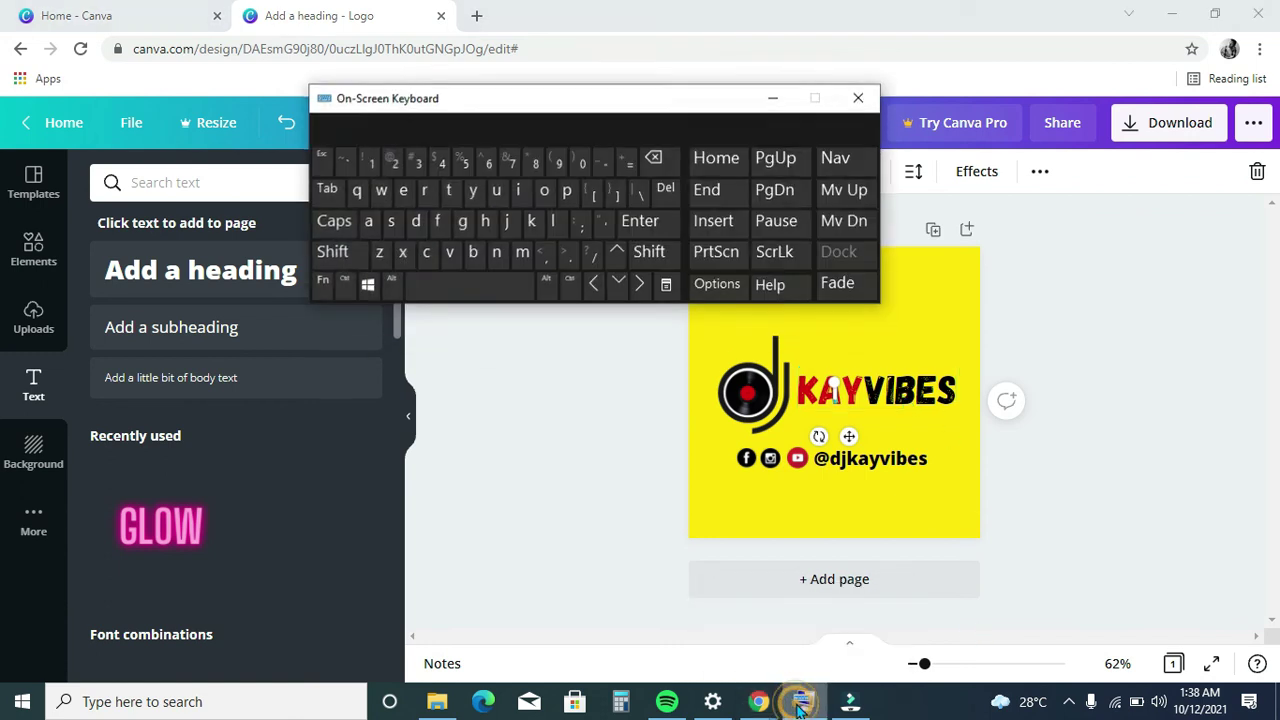
pyautogui.keyDown('shift'); pyautogui.click(450, 191); pyautogui.keyUp('shift')
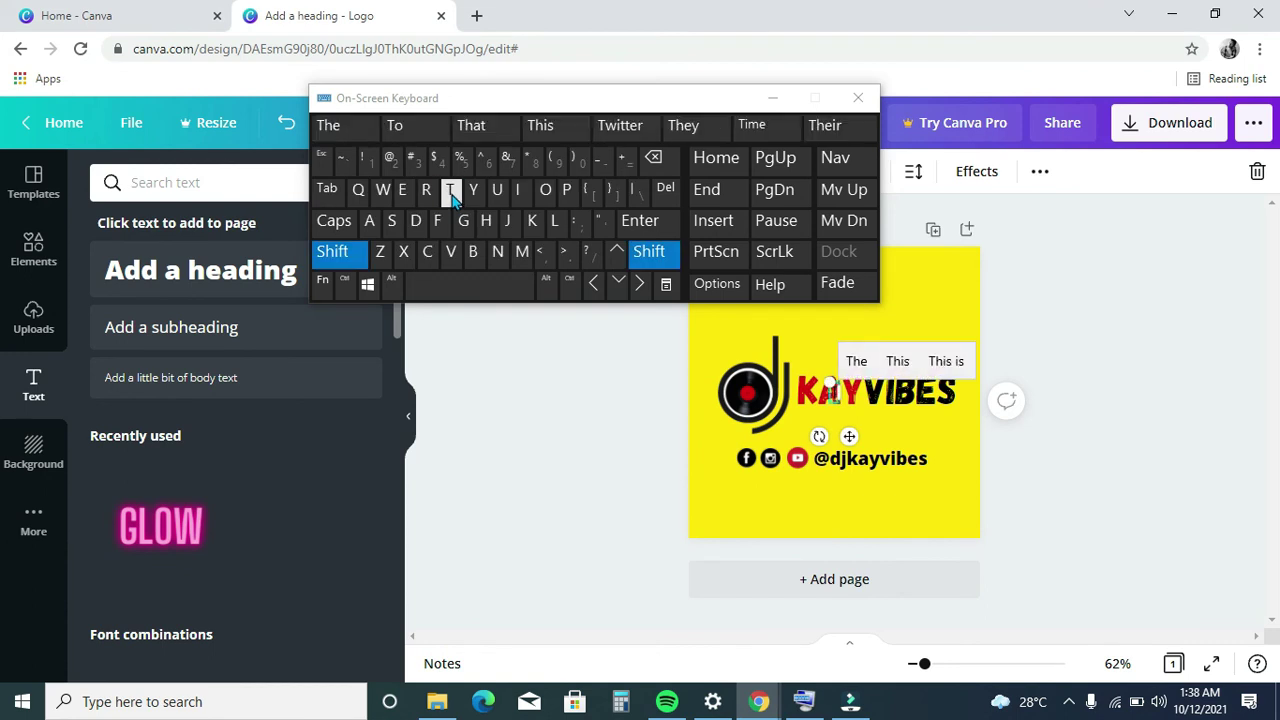
pyautogui.click(486, 220)
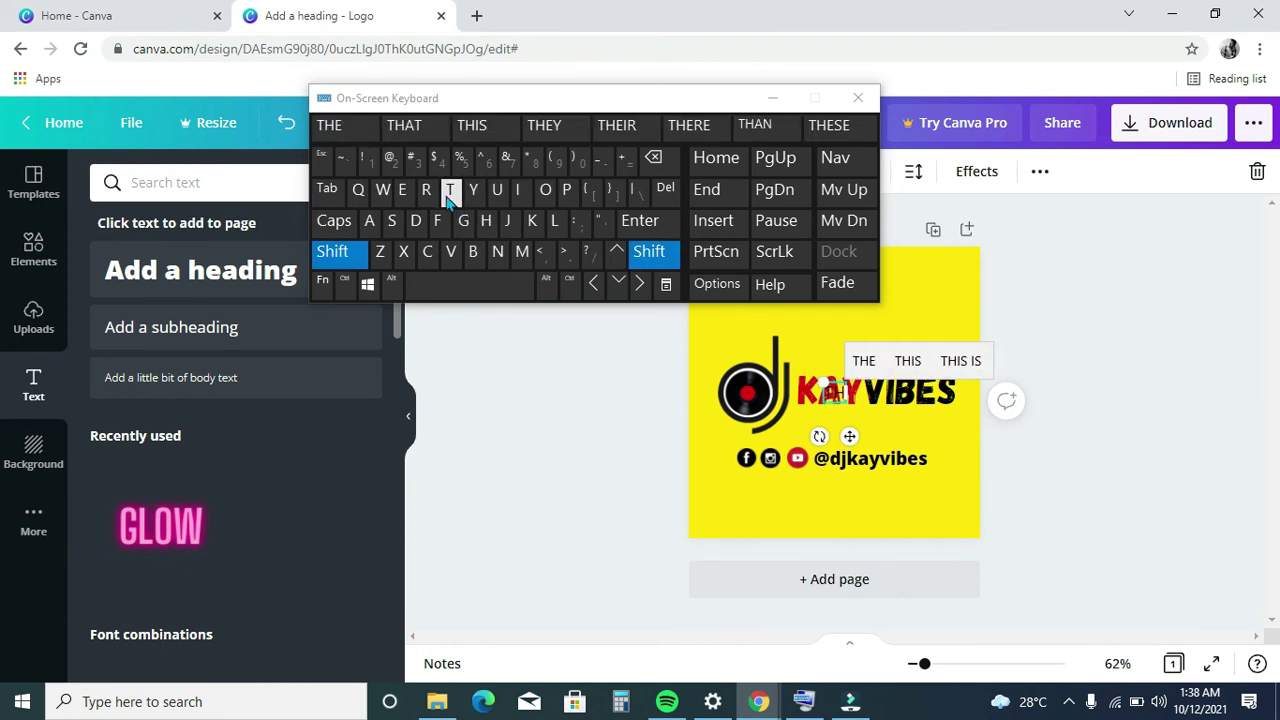
pyautogui.click(402, 191)
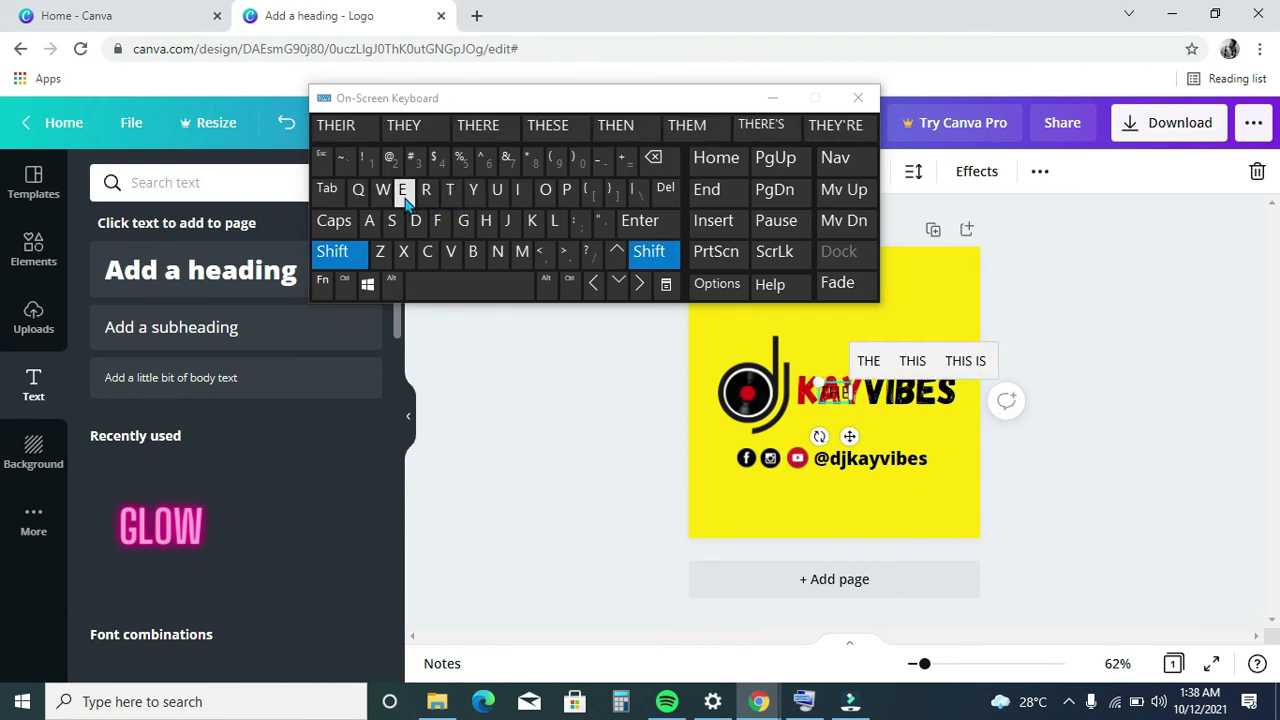
pyautogui.click(460, 289)
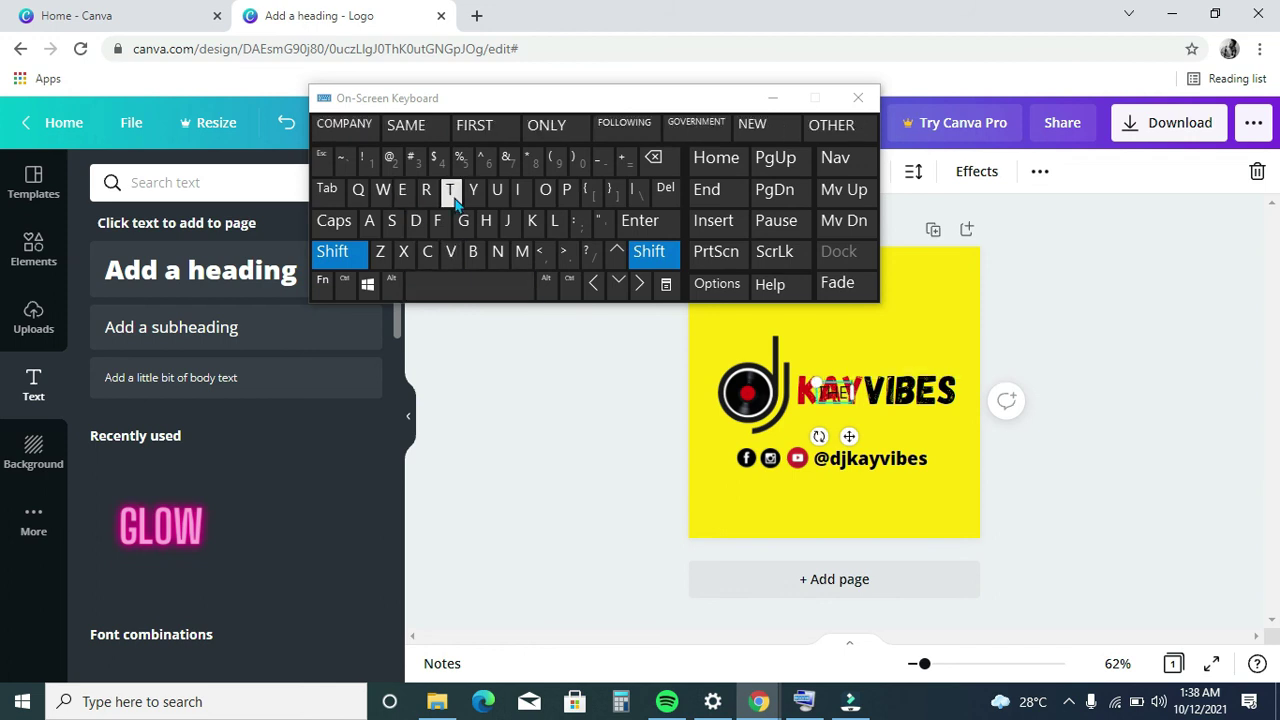
pyautogui.click(452, 195)
pyautogui.click(497, 192)
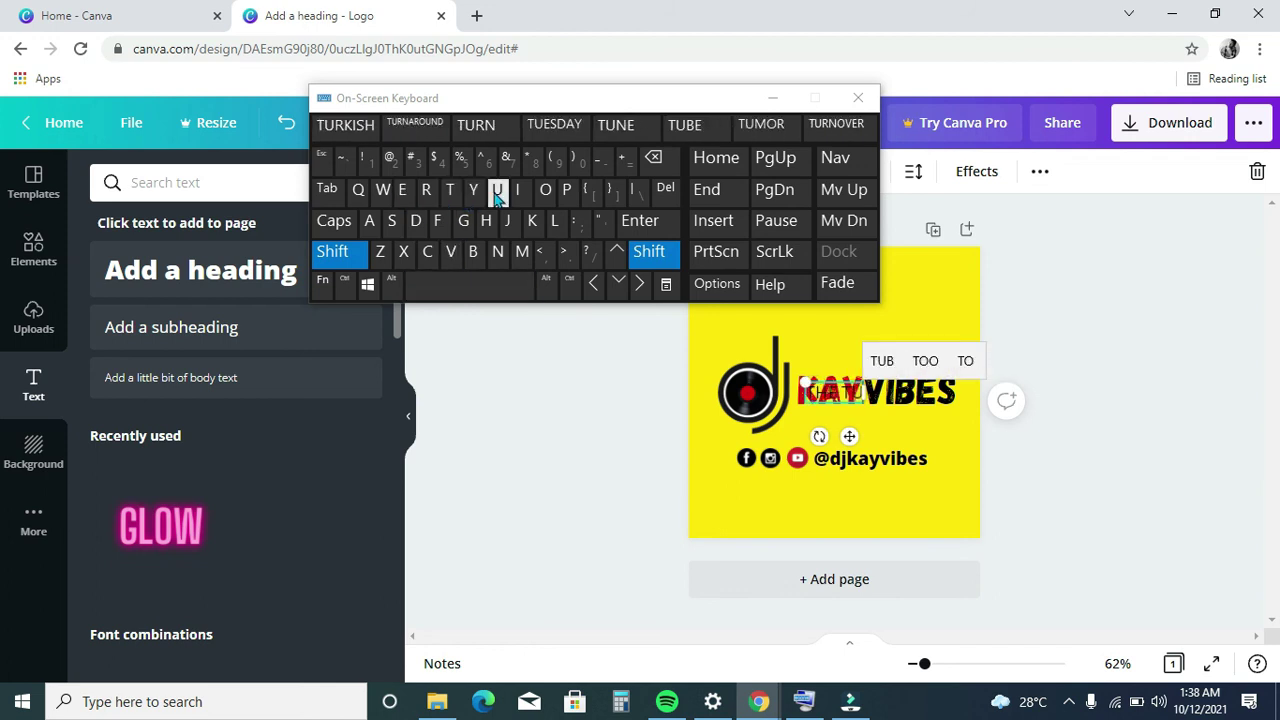
pyautogui.click(426, 190)
pyautogui.click(498, 254)
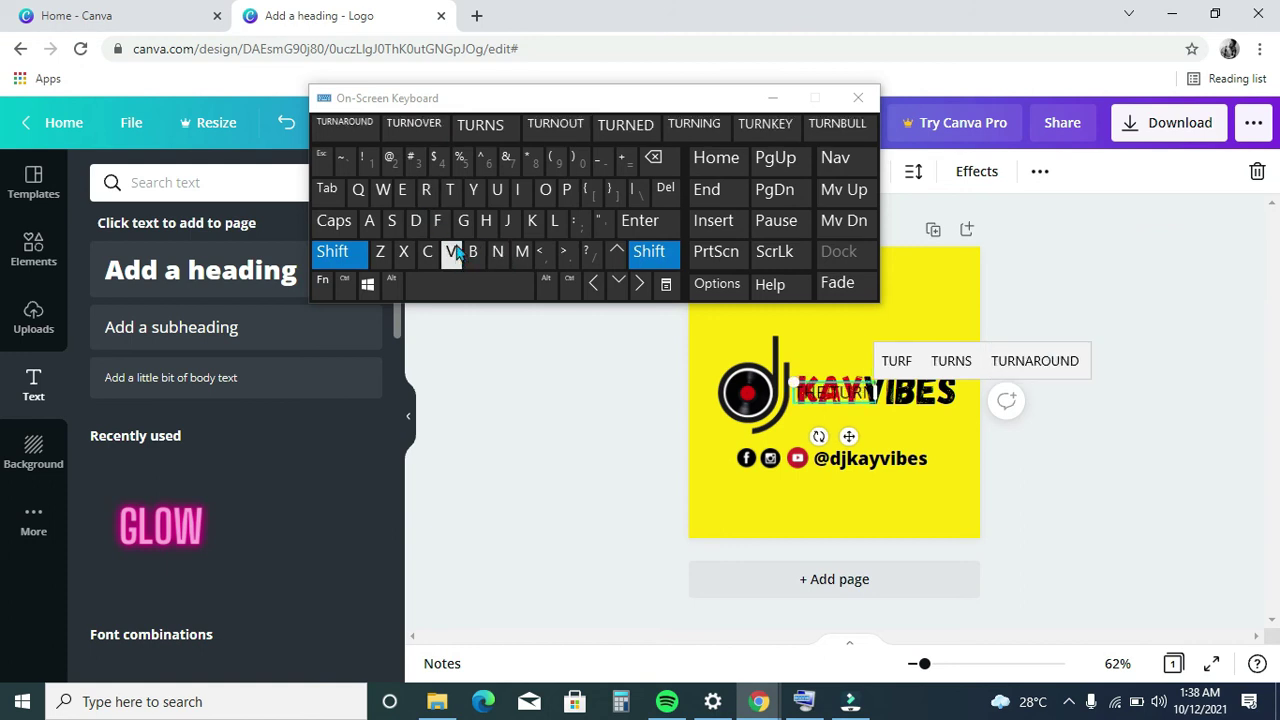
pyautogui.click(453, 194)
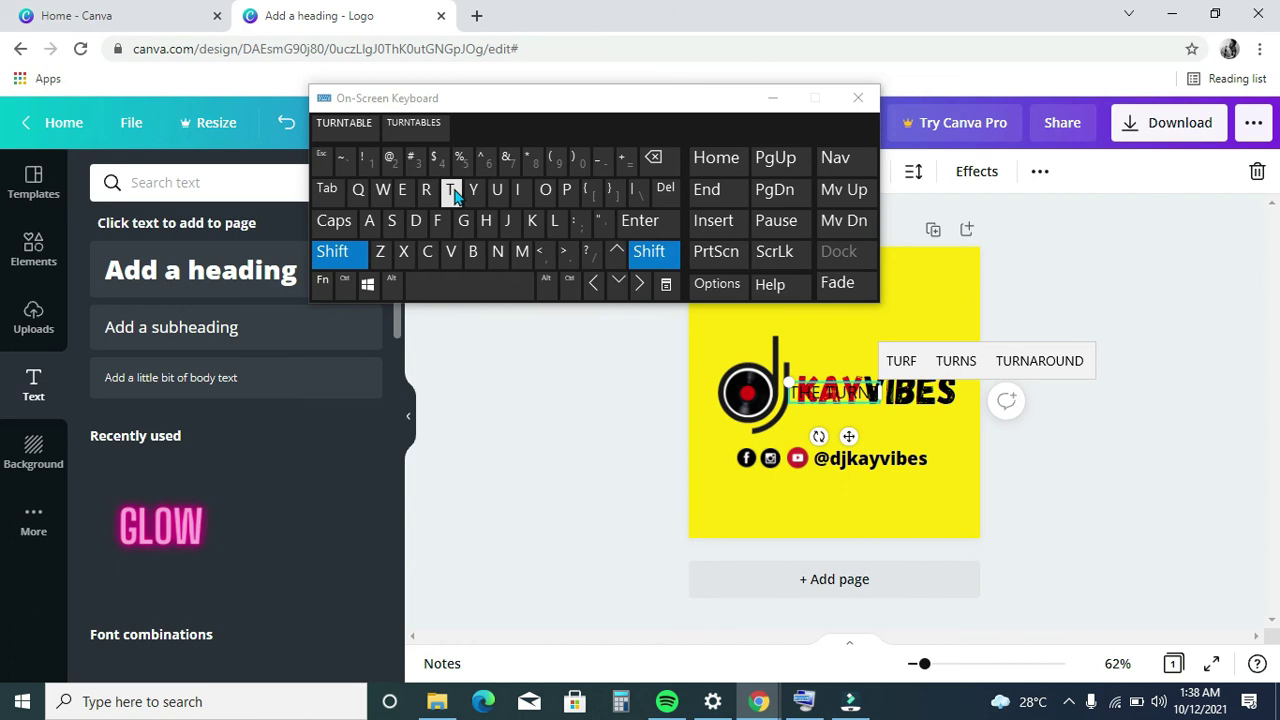
pyautogui.click(367, 225)
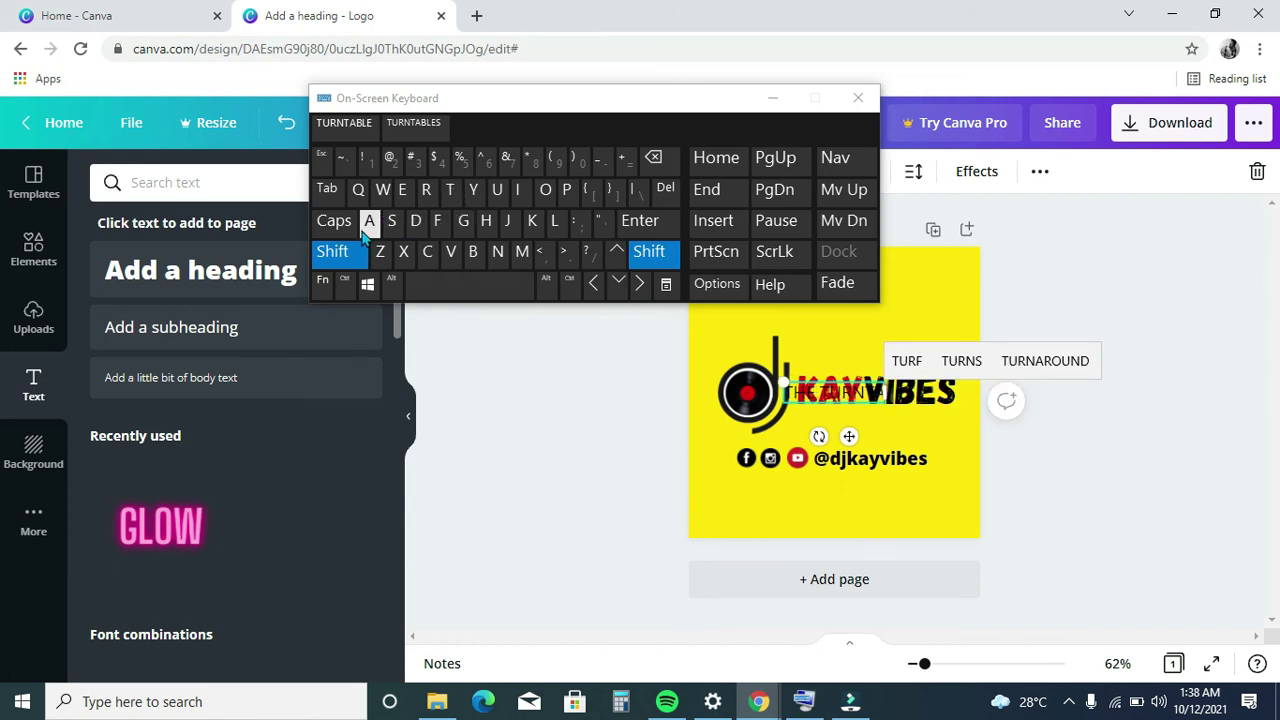
pyautogui.click(474, 251)
pyautogui.click(556, 225)
pyautogui.click(404, 190)
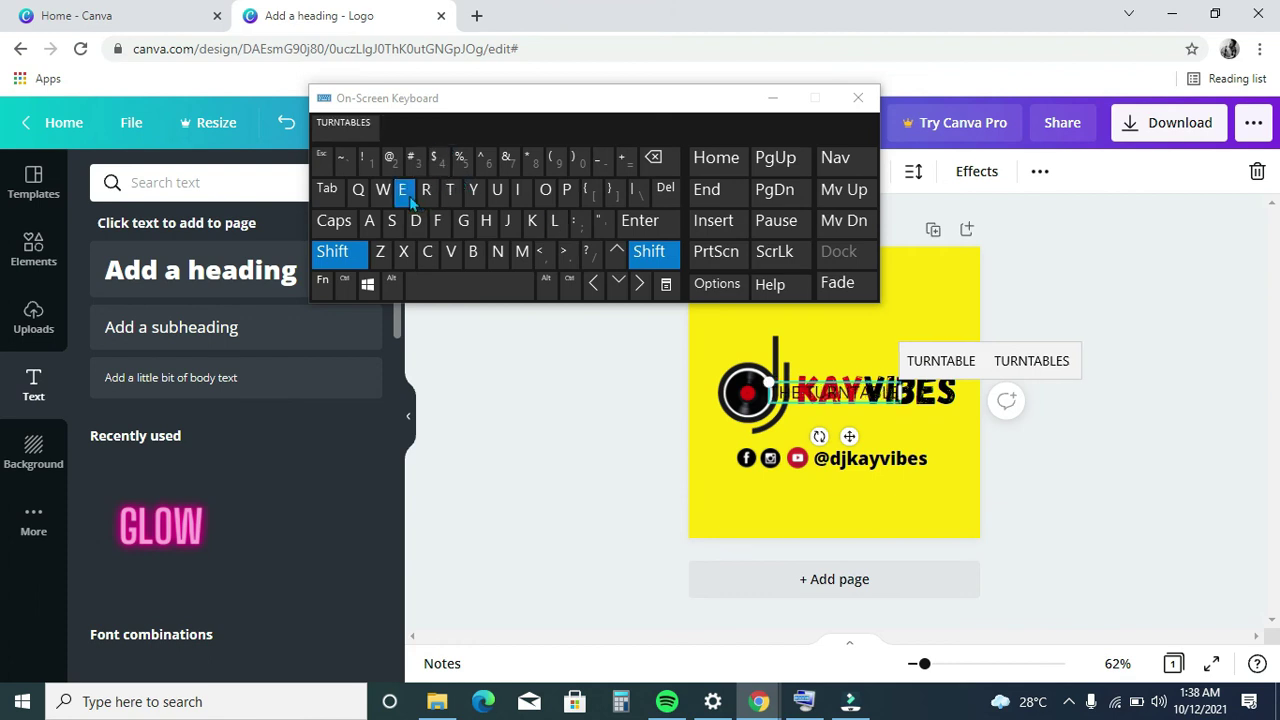
pyautogui.click(470, 286)
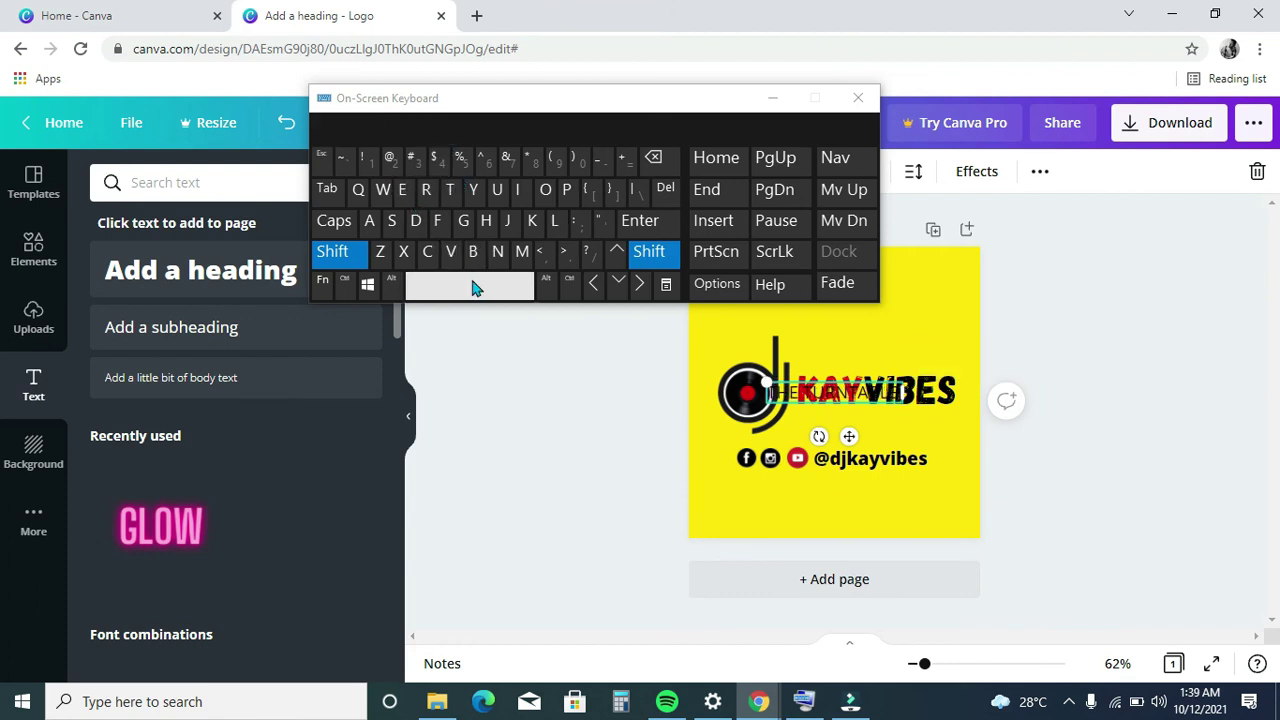
pyautogui.click(545, 190)
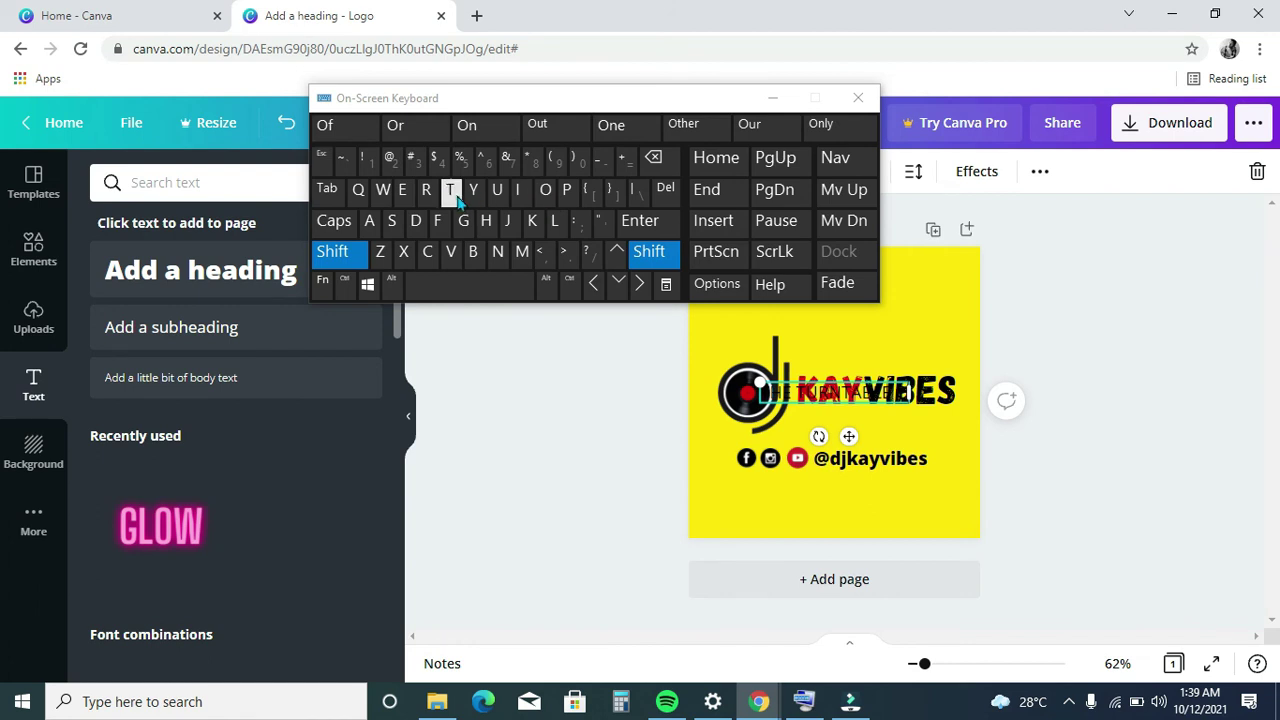
pyautogui.click(425, 191)
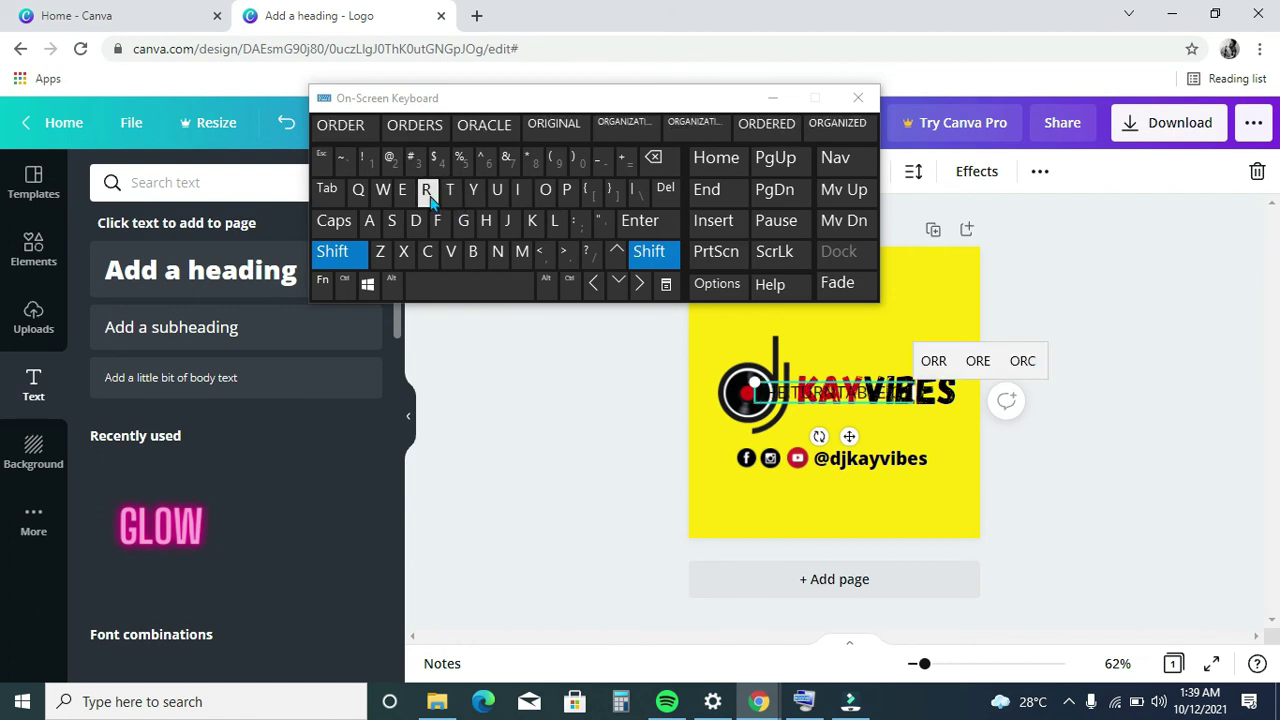
pyautogui.click(369, 222)
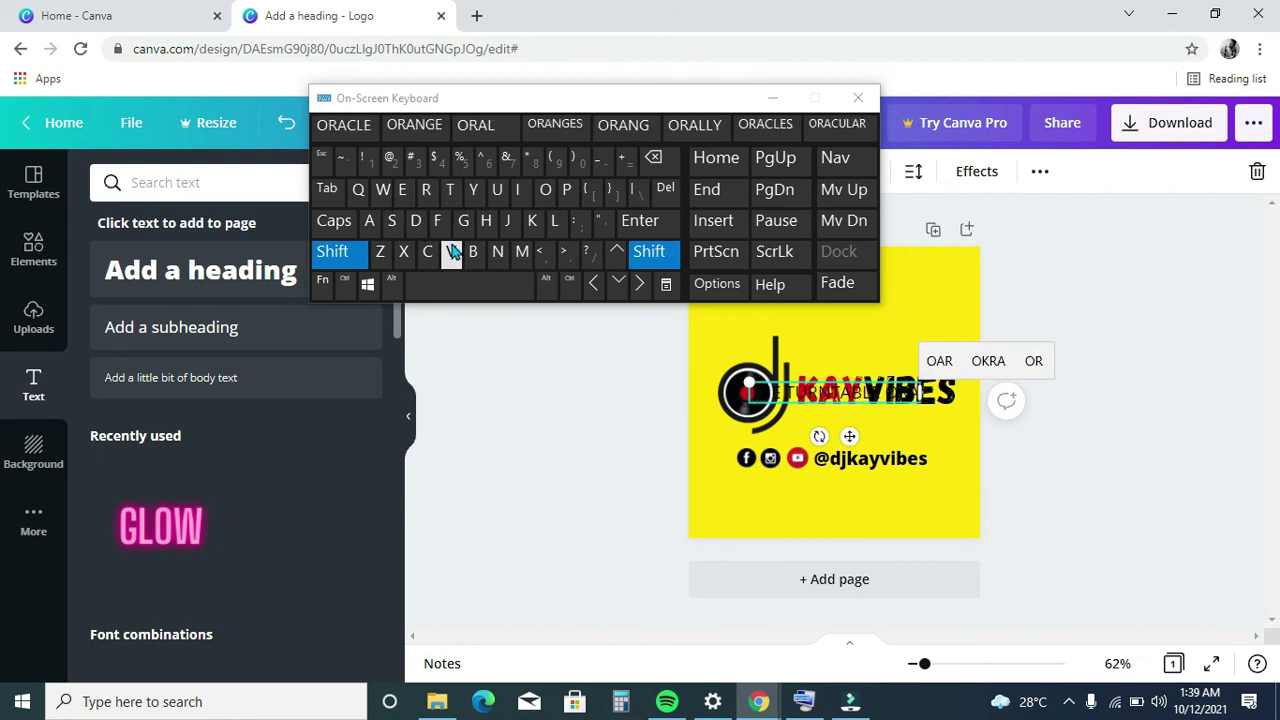
pyautogui.click(343, 126)
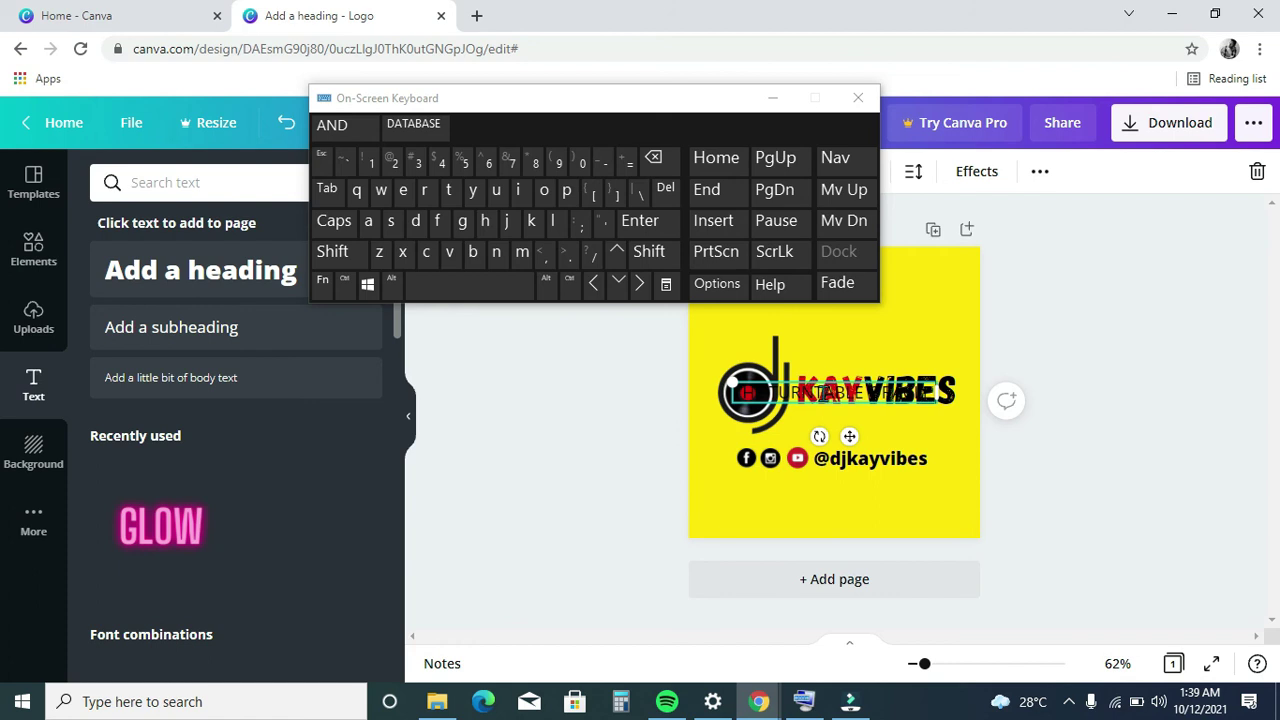
pyautogui.click(773, 101)
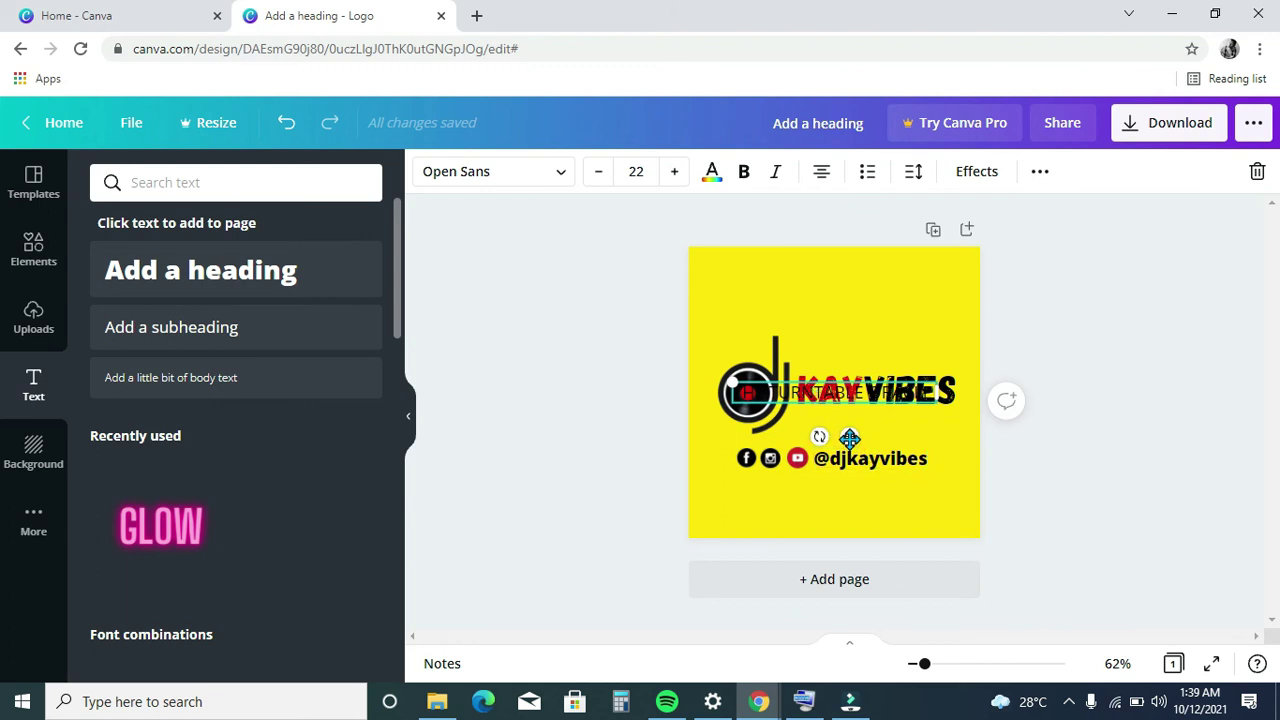
# - Shrink the "THE TURNTABLE ORACLE" tagline to size 18 and position it directly beneath the KAYVIBES heading
pyautogui.moveTo(849, 438); pyautogui.dragTo(892, 465)
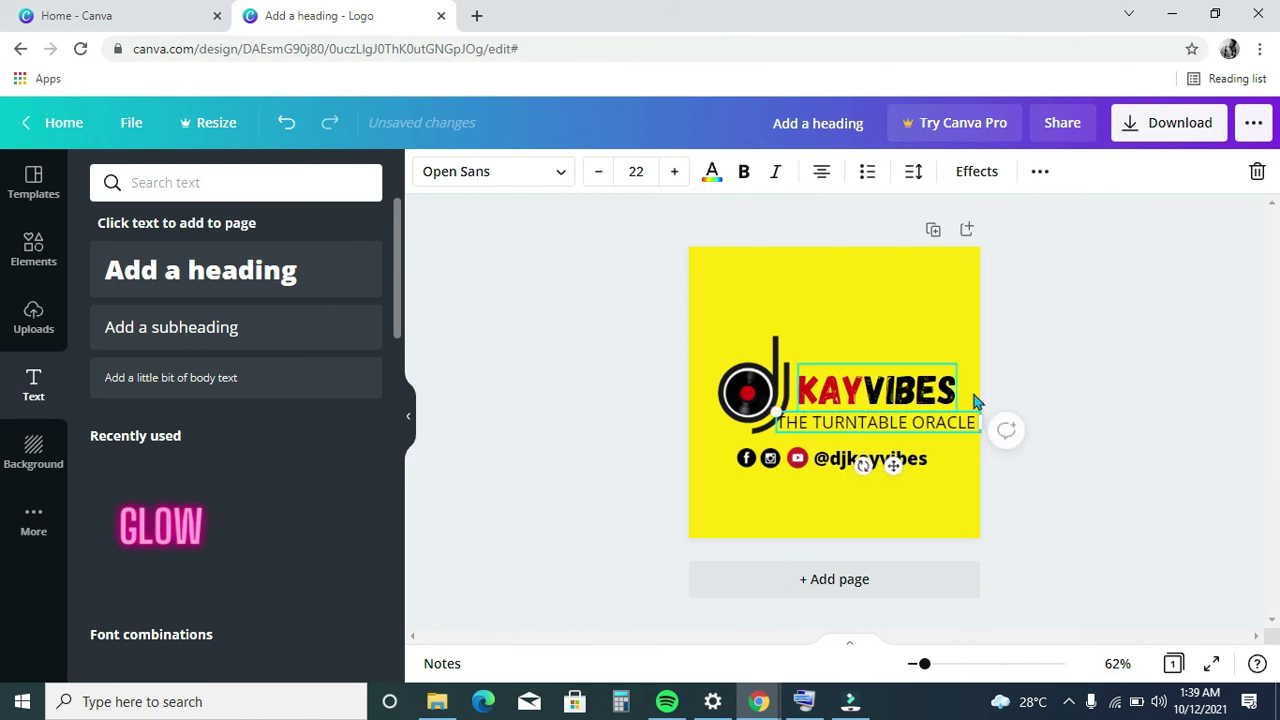
pyautogui.moveTo(773, 408); pyautogui.dragTo(814, 421)
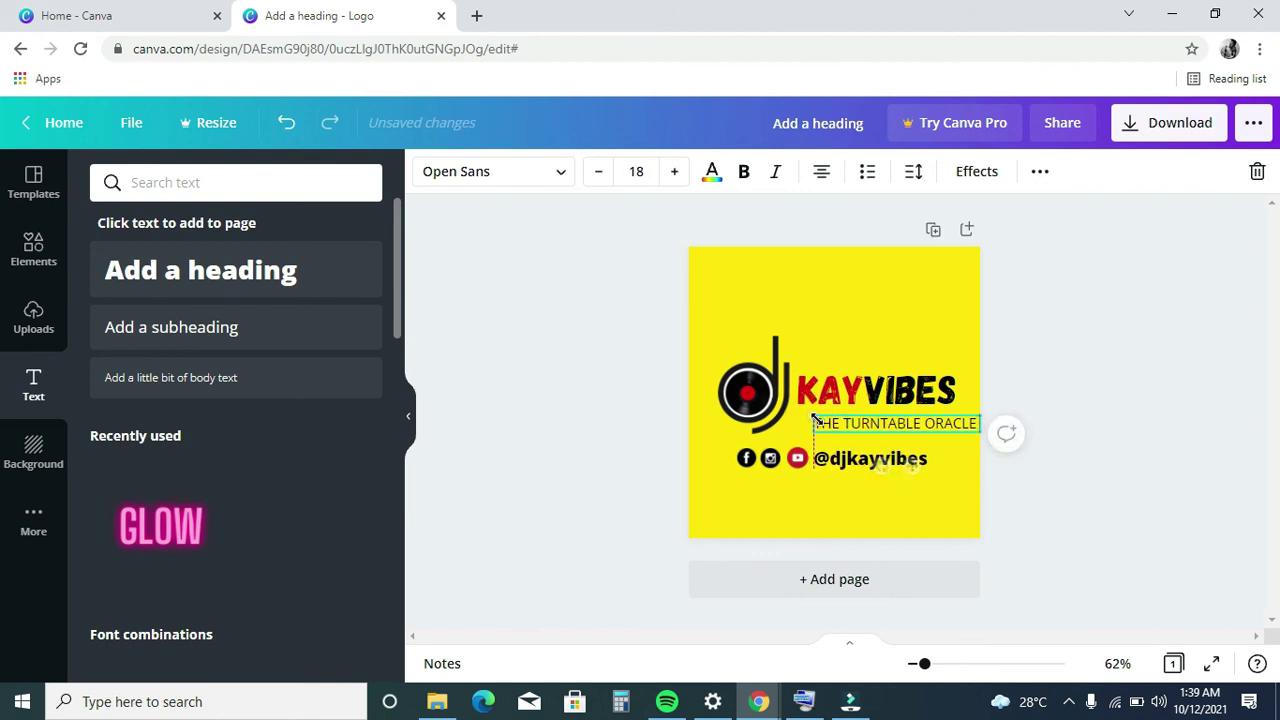
pyautogui.click(910, 462)
pyautogui.moveTo(910, 462); pyautogui.dragTo(895, 465)
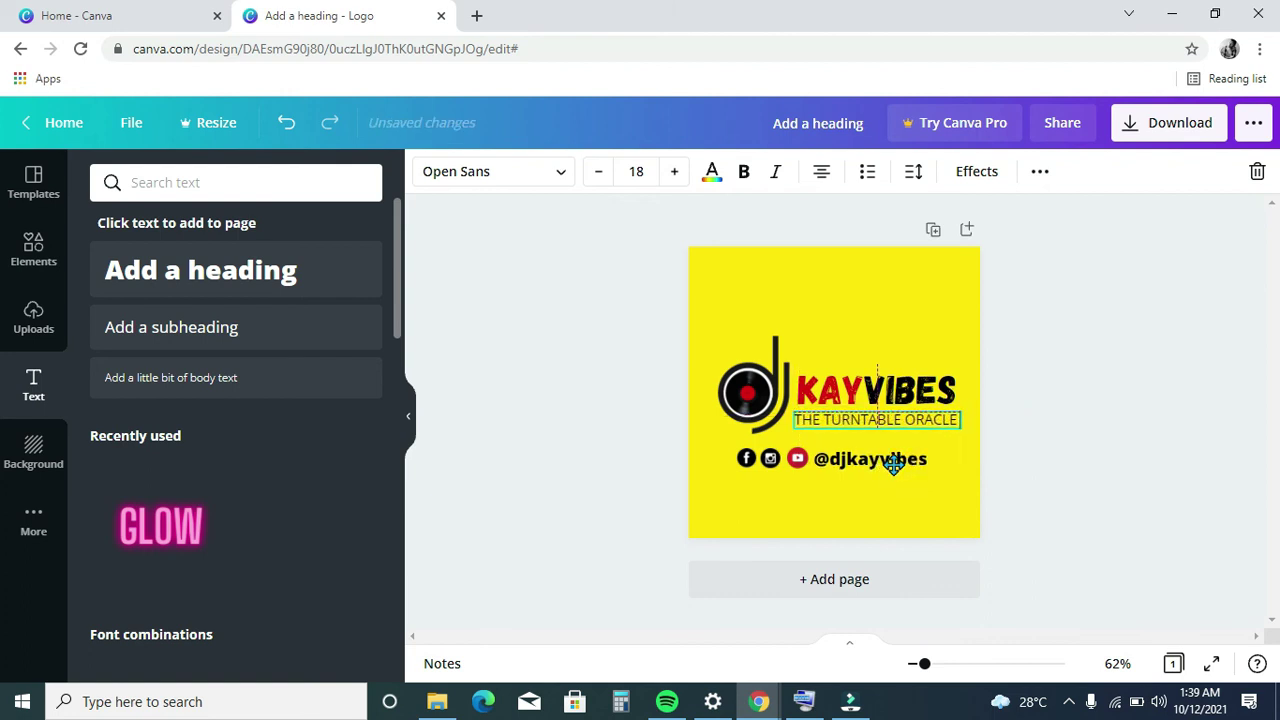
pyautogui.moveTo(892, 464); pyautogui.dragTo(890, 464)
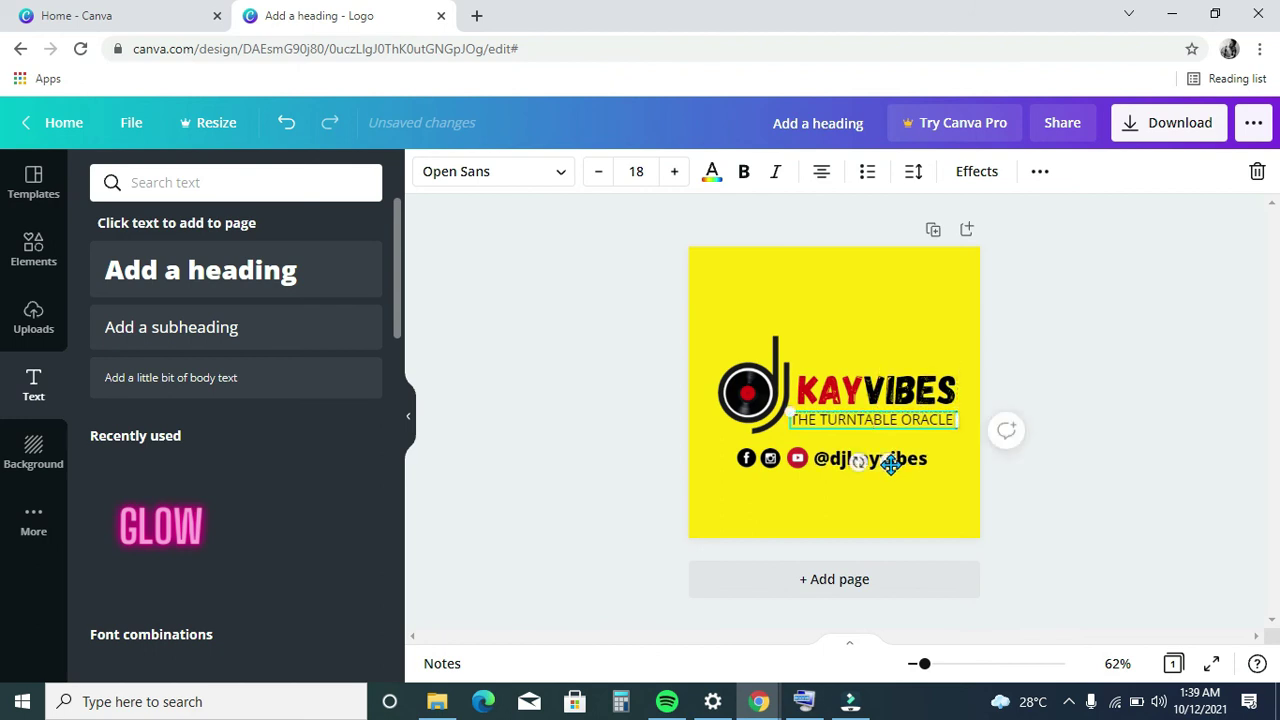
# - Shrink the "THE TURNTABLE ORACLE" tagline to size 17.1, matching the KAYVIBES heading's width, and move it up closer beneath the heading
pyautogui.click(997, 333)
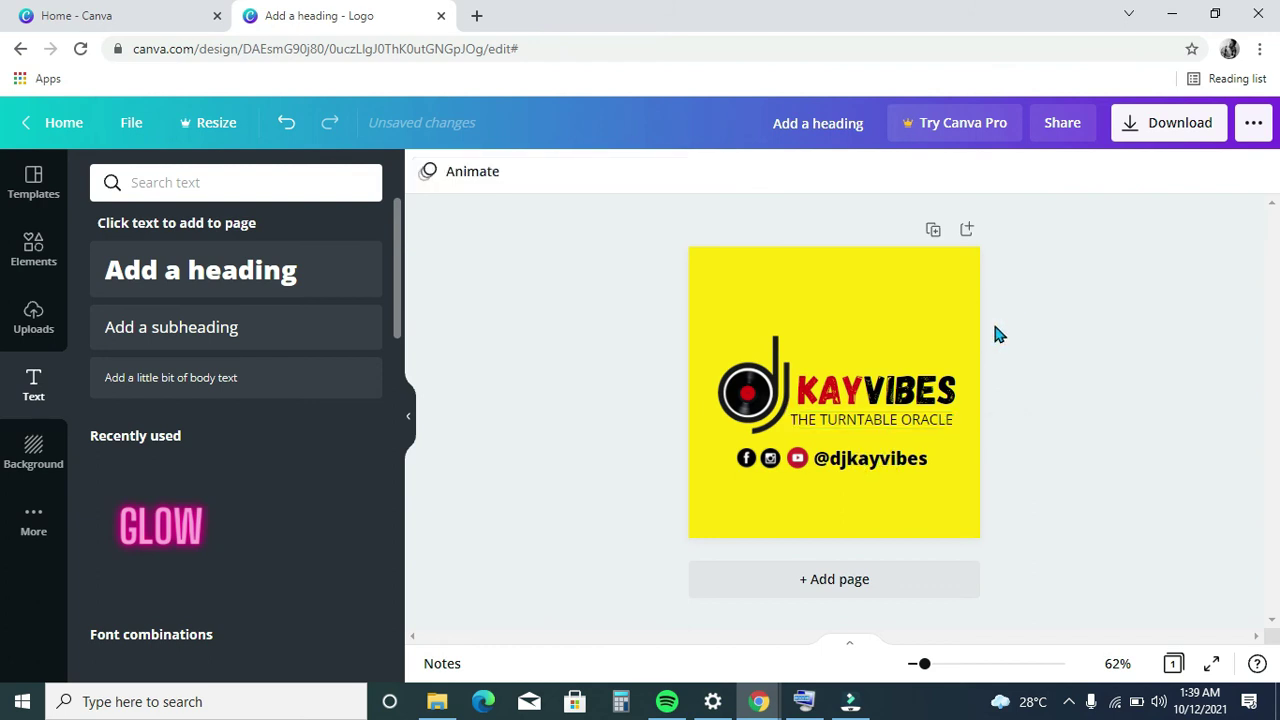
pyautogui.click(917, 430)
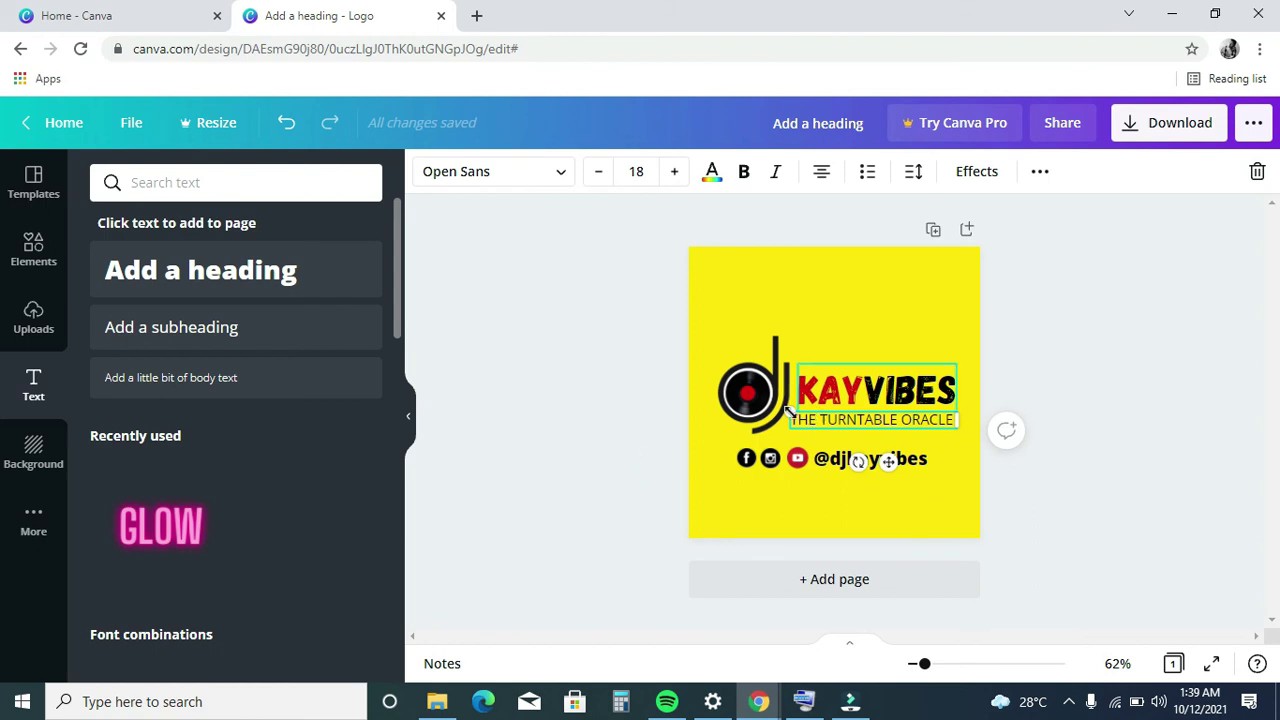
pyautogui.moveTo(789, 411); pyautogui.dragTo(793, 410)
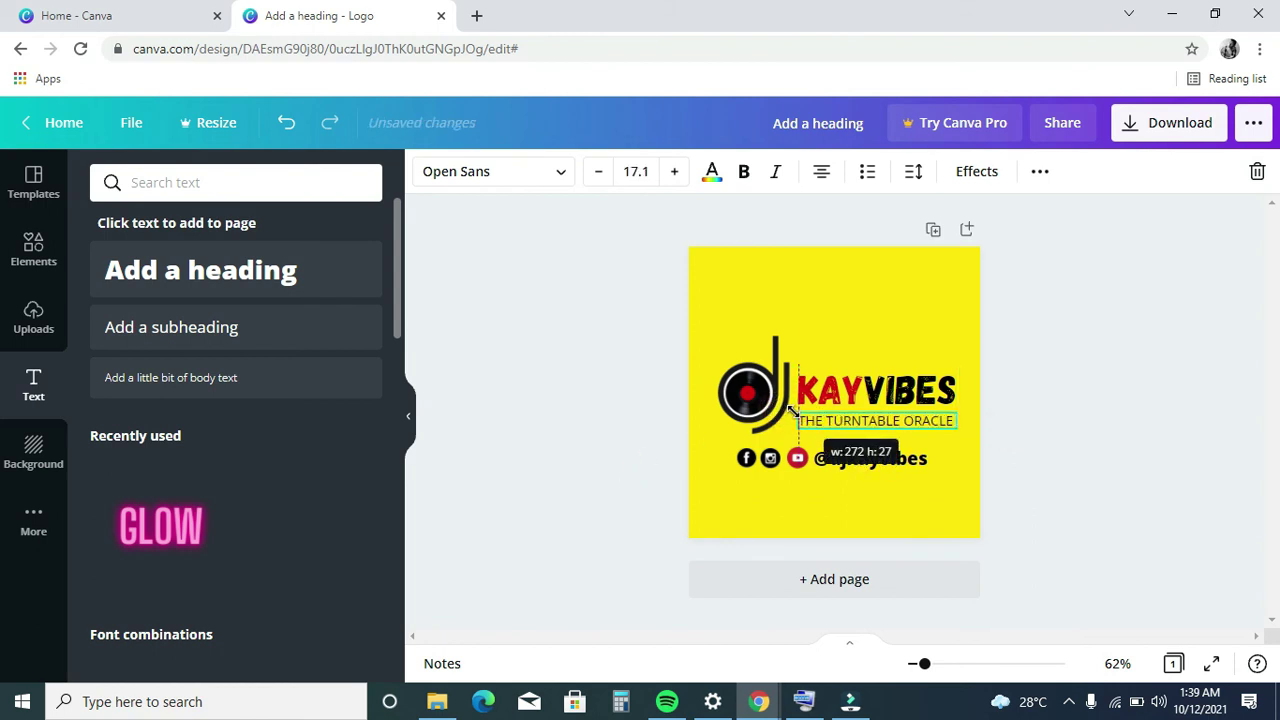
pyautogui.click(1047, 350)
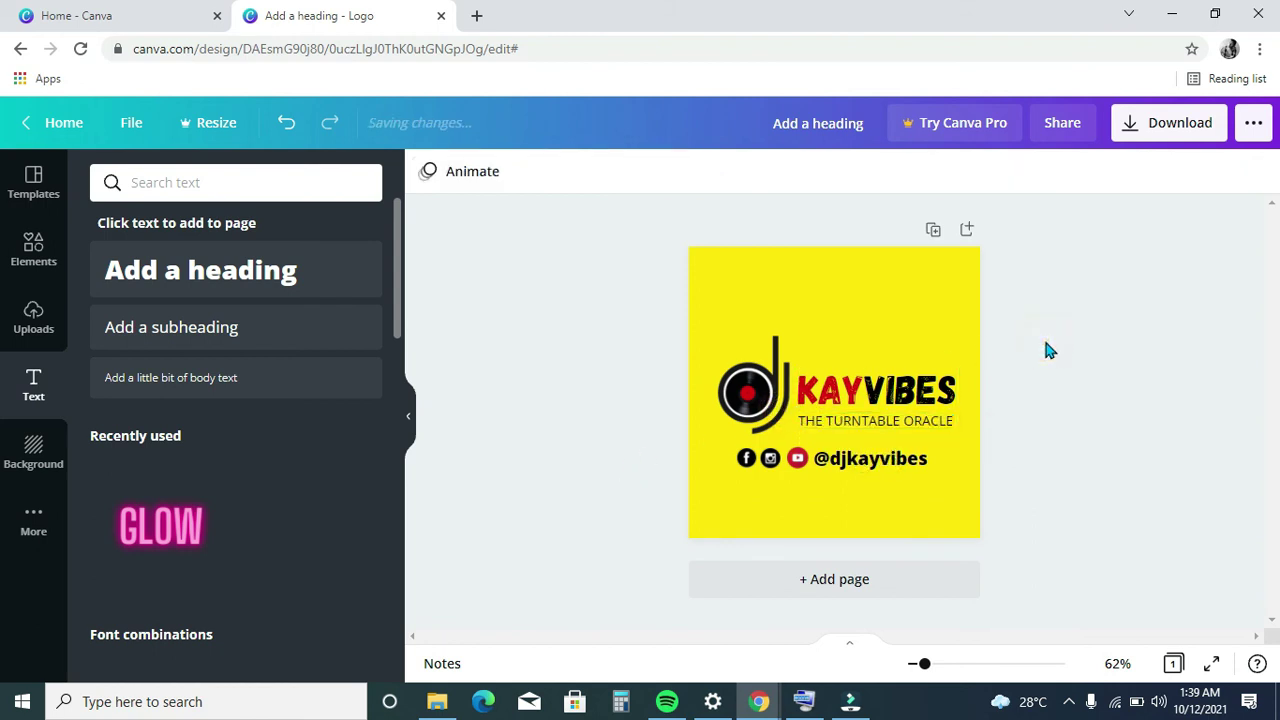
pyautogui.click(885, 424)
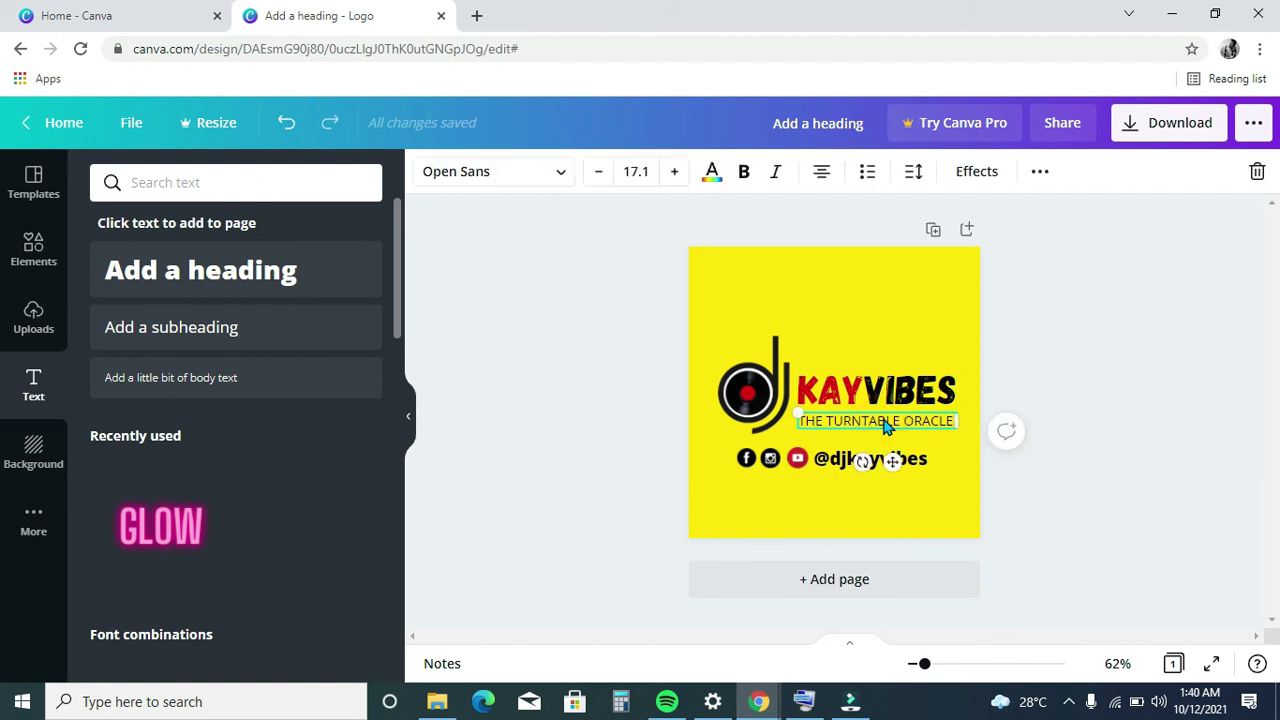
pyautogui.moveTo(884, 425); pyautogui.dragTo(882, 414)
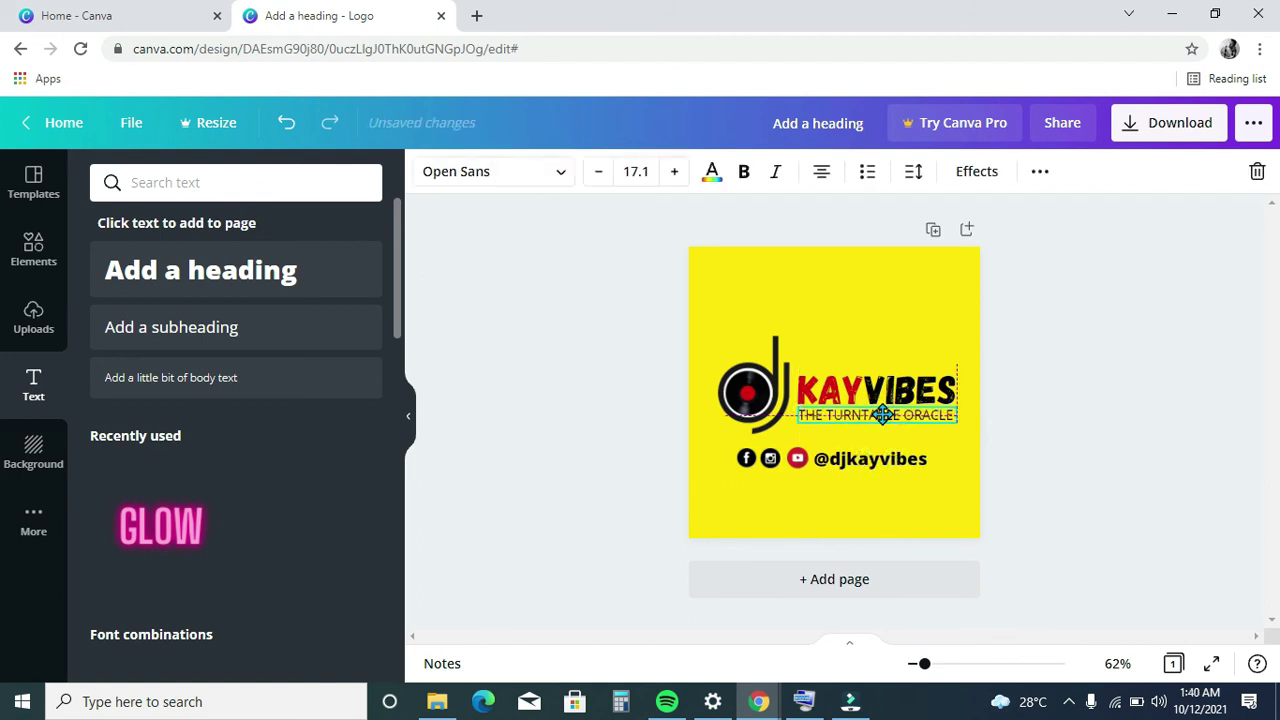
pyautogui.click(1151, 334)
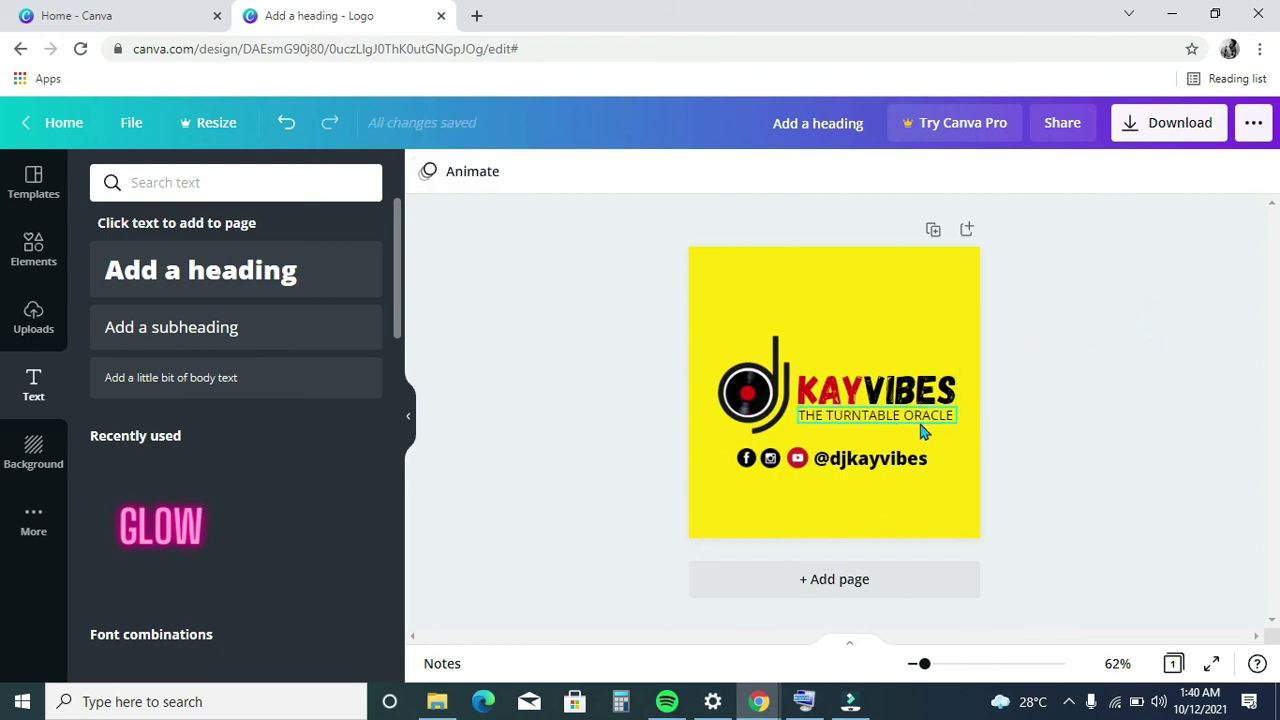
pyautogui.click(873, 470)
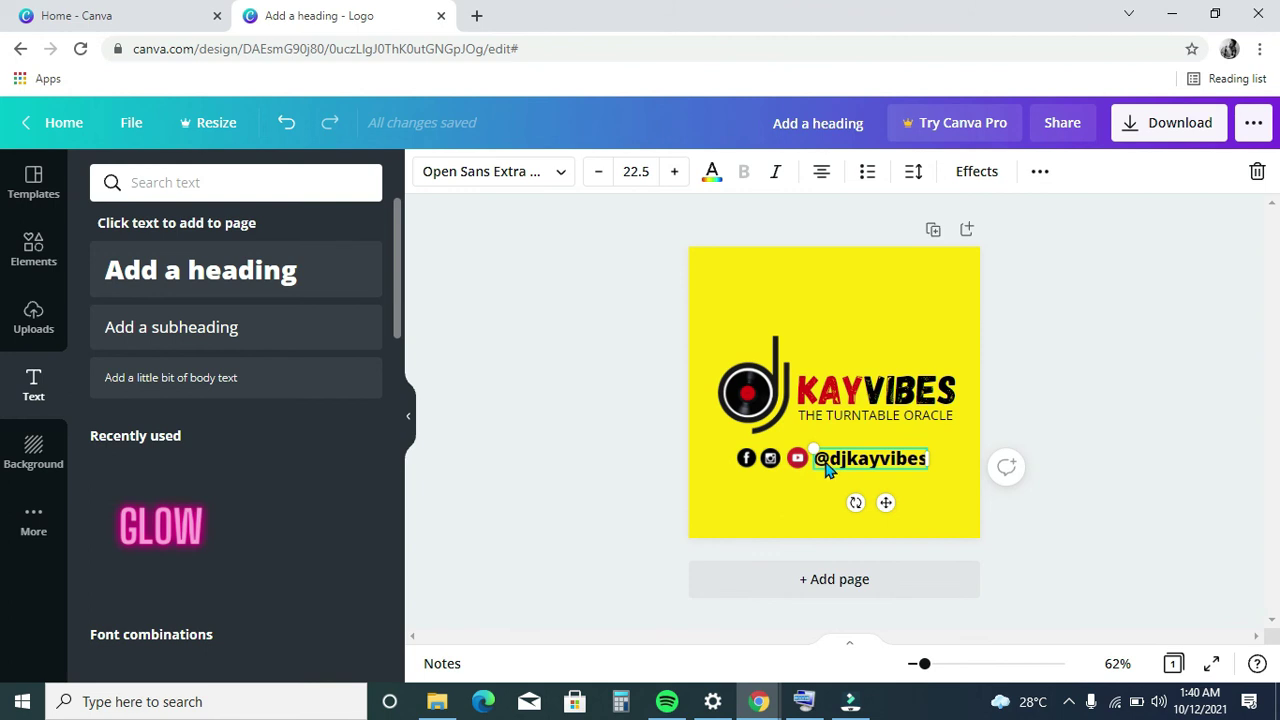
pyautogui.click(712, 174)
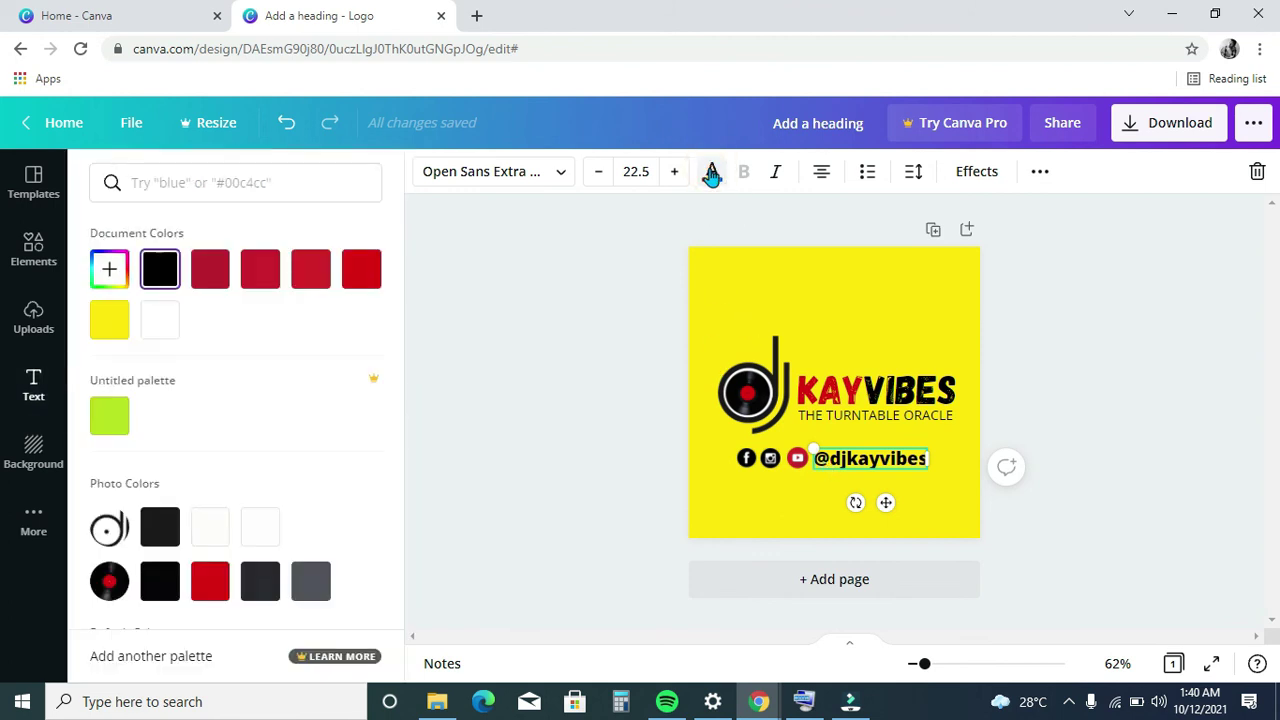
pyautogui.click(163, 320)
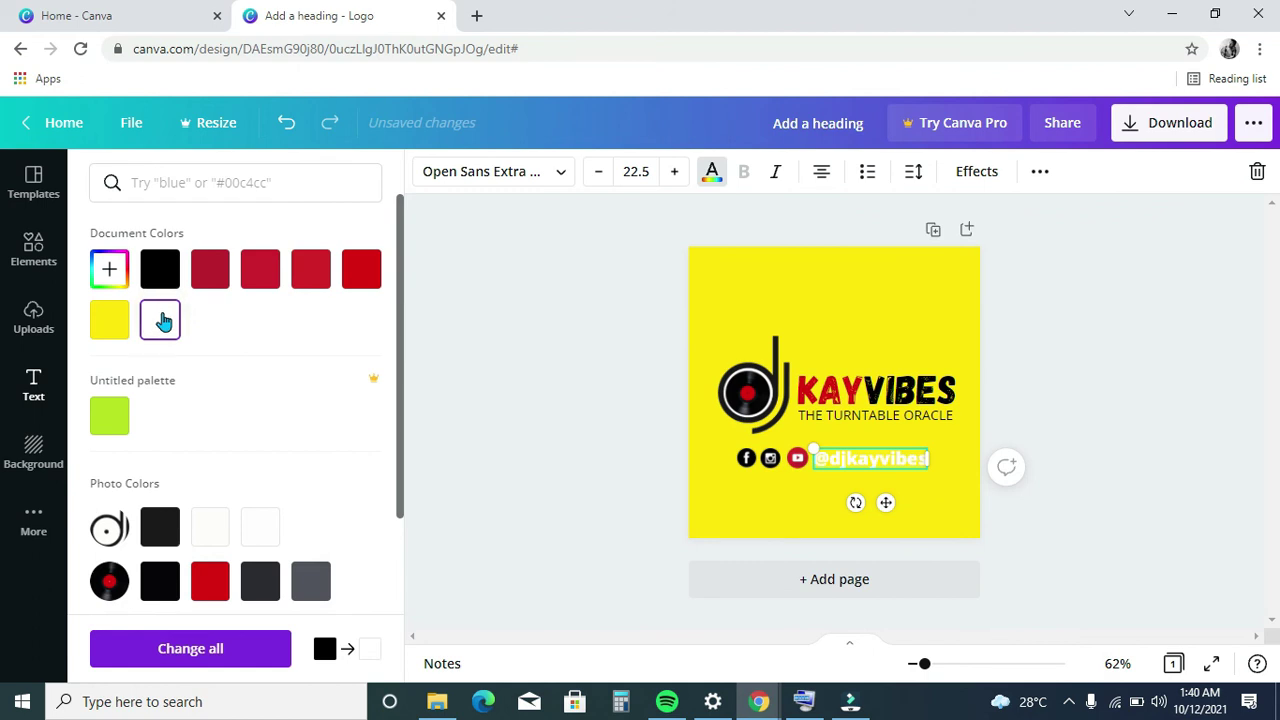
pyautogui.click(363, 277)
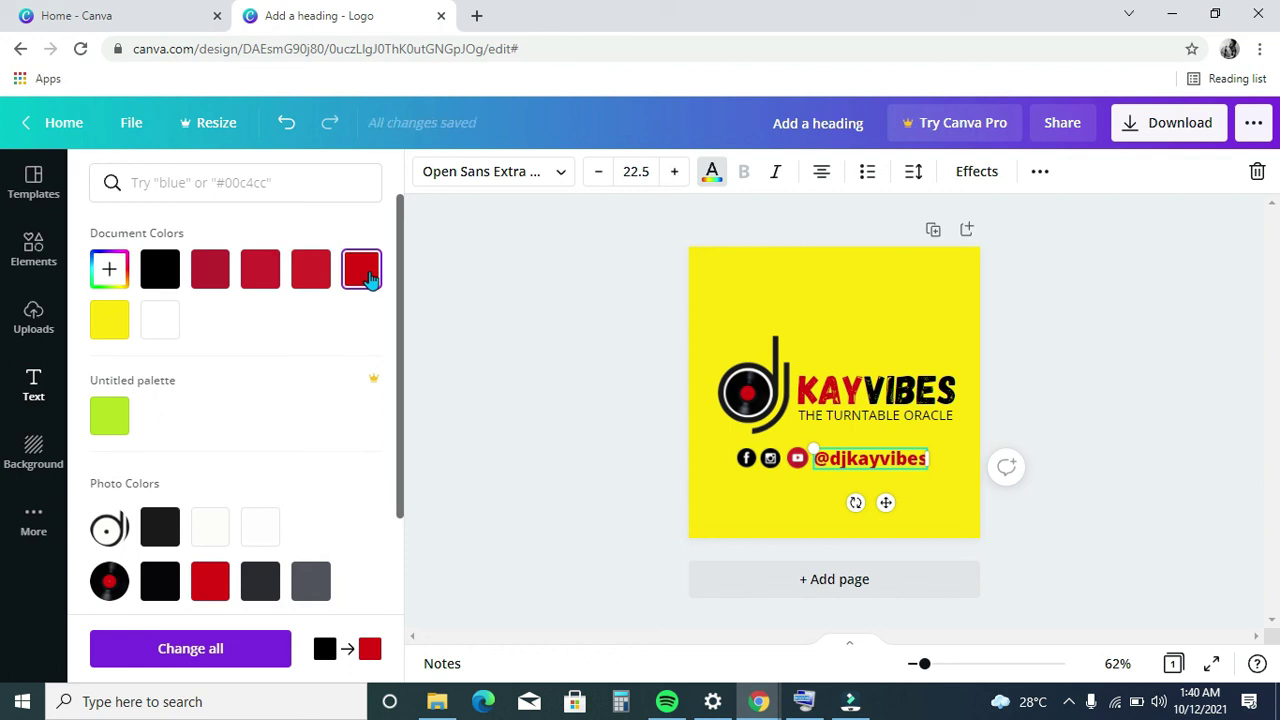
pyautogui.click(163, 282)
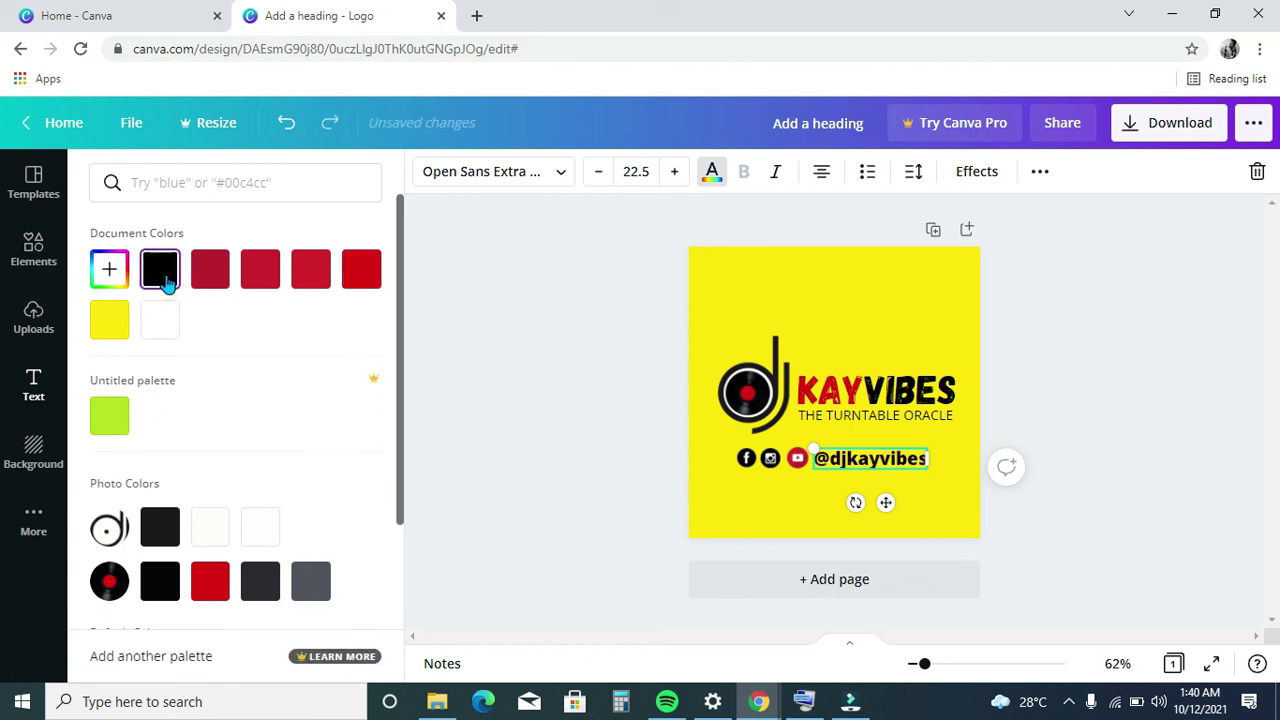
pyautogui.press('Escape')
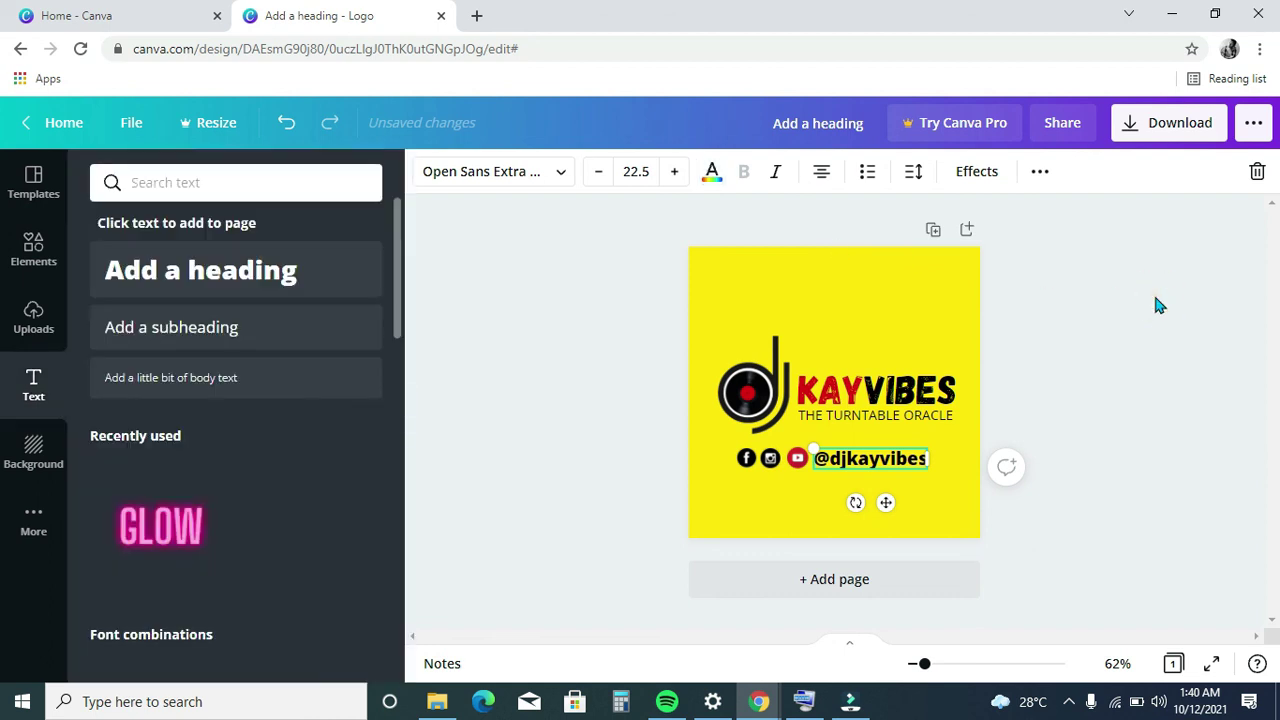
pyautogui.click(1094, 296)
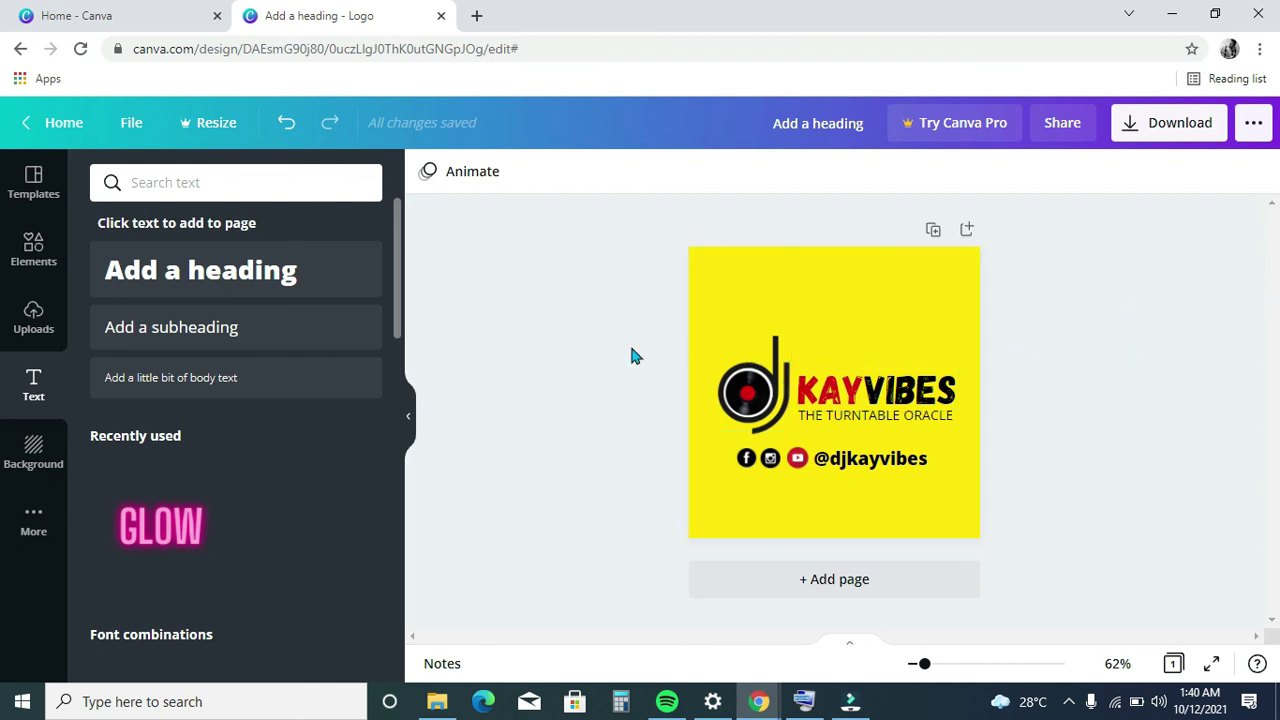
# - Browse the photo and graphic results for "instagram logo" in the elements library
pyautogui.click(24, 252)
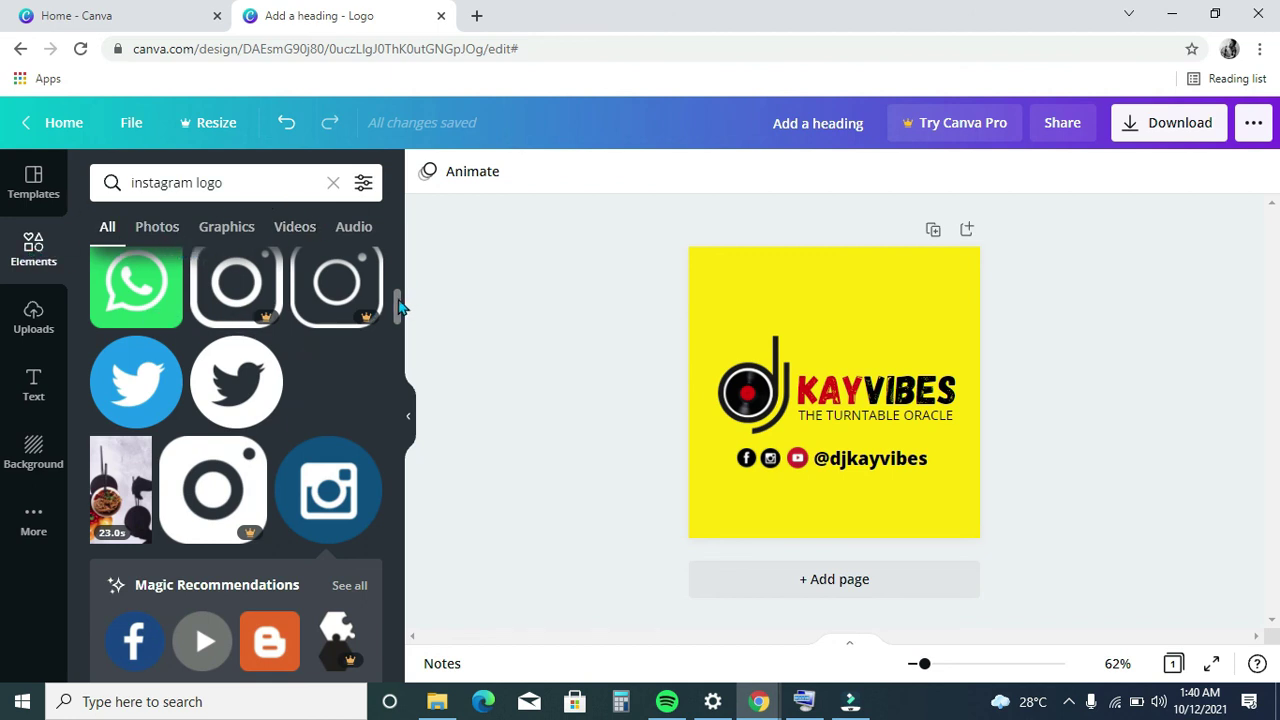
pyautogui.scroll(10, 400, 450)
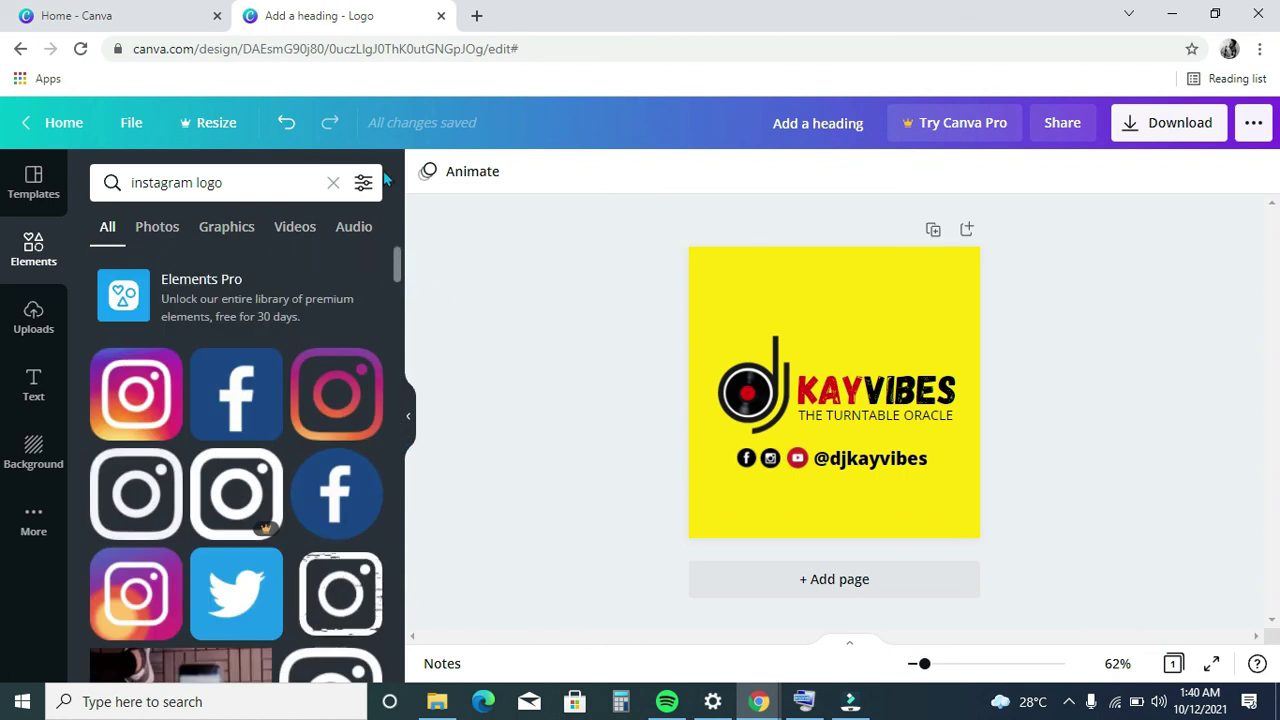
pyautogui.click(146, 227)
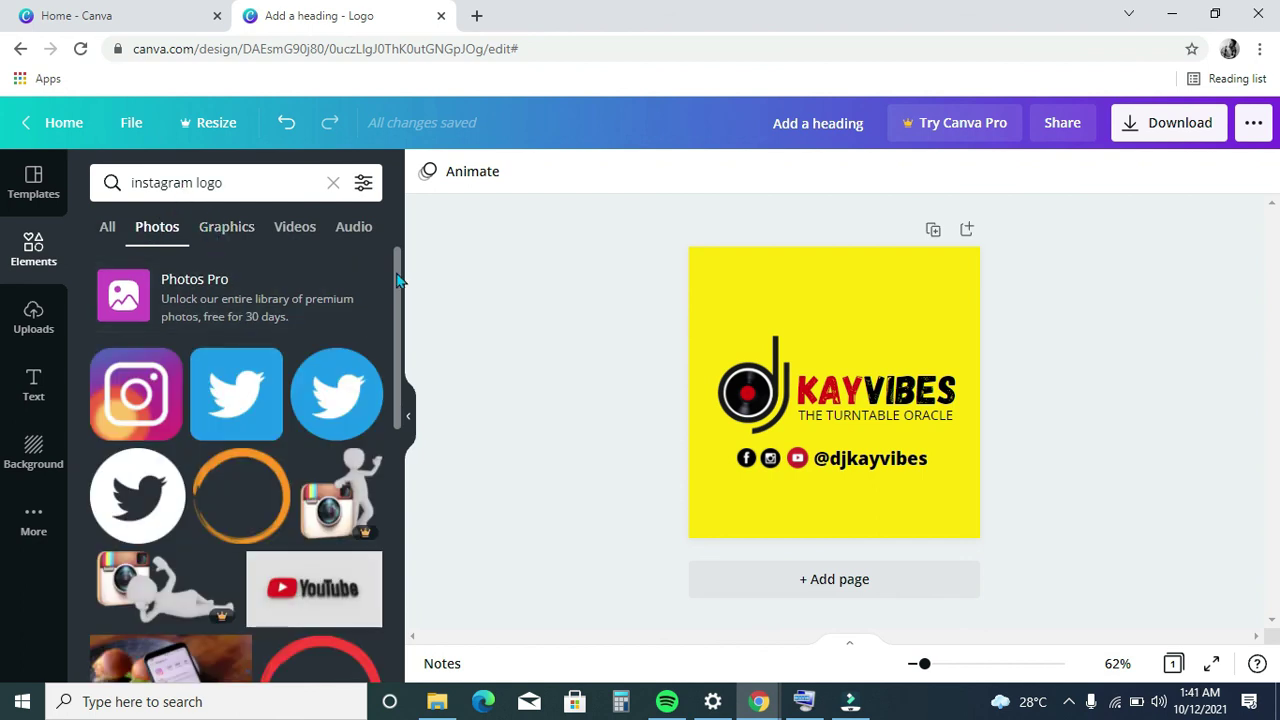
pyautogui.scroll(-8, 397, 283)
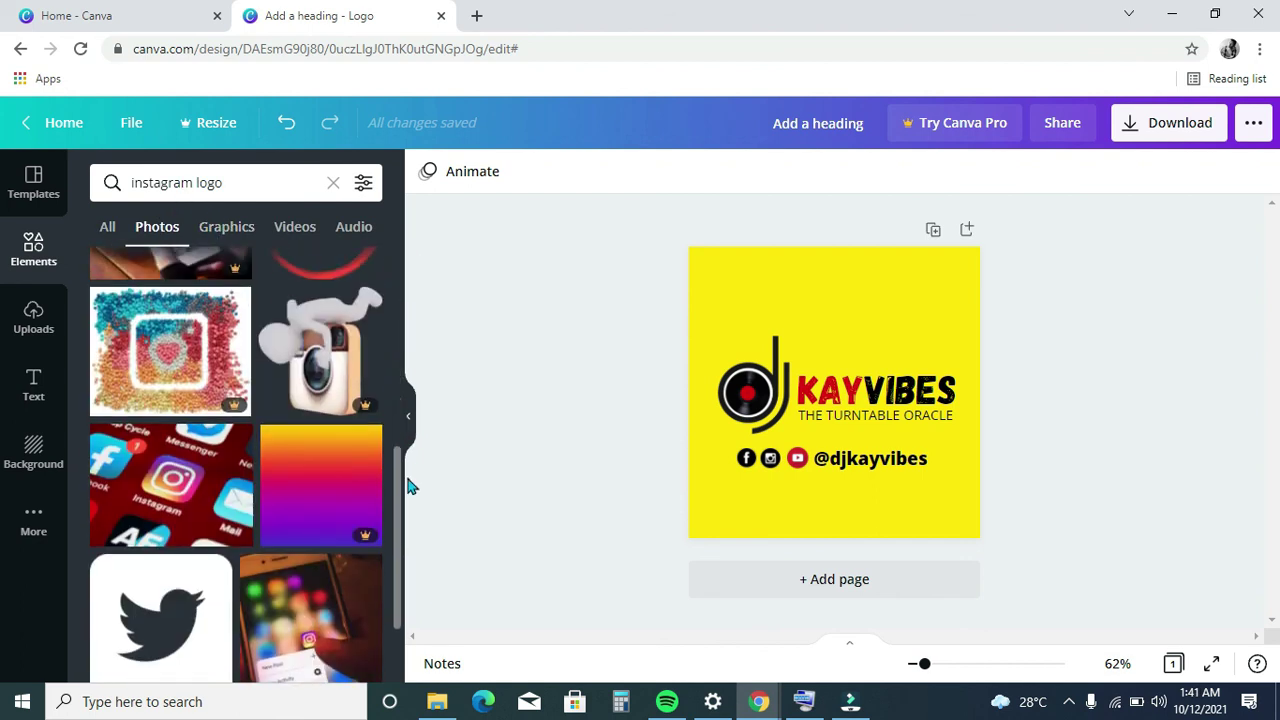
pyautogui.scroll(-2, 407, 578)
pyautogui.scroll(10, 407, 515)
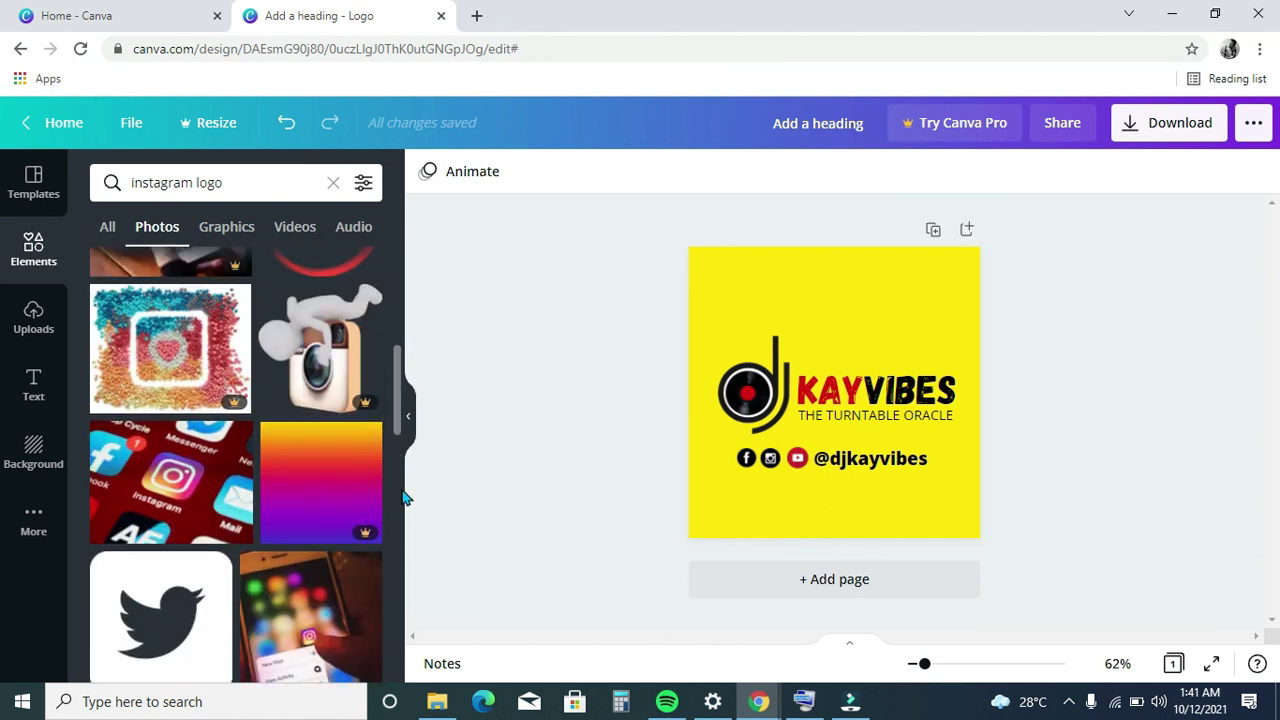
pyautogui.scroll(2, 395, 390)
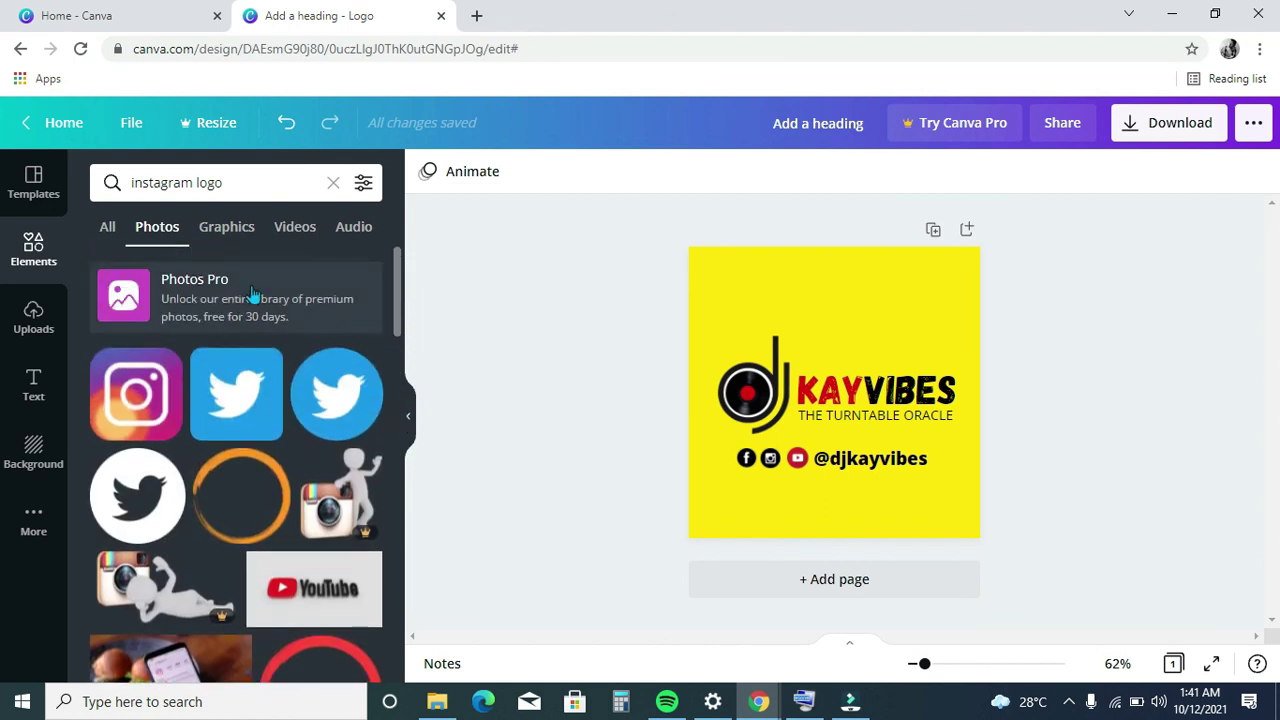
pyautogui.click(226, 229)
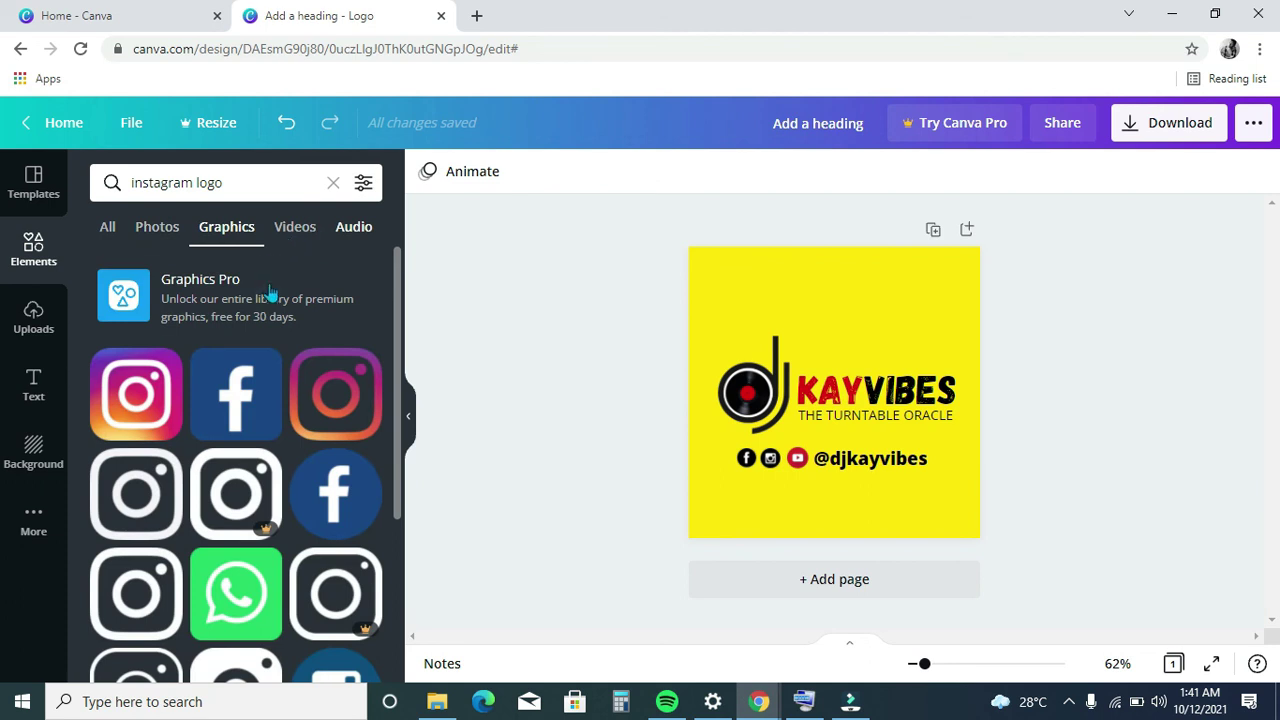
pyautogui.scroll(-10, 403, 285)
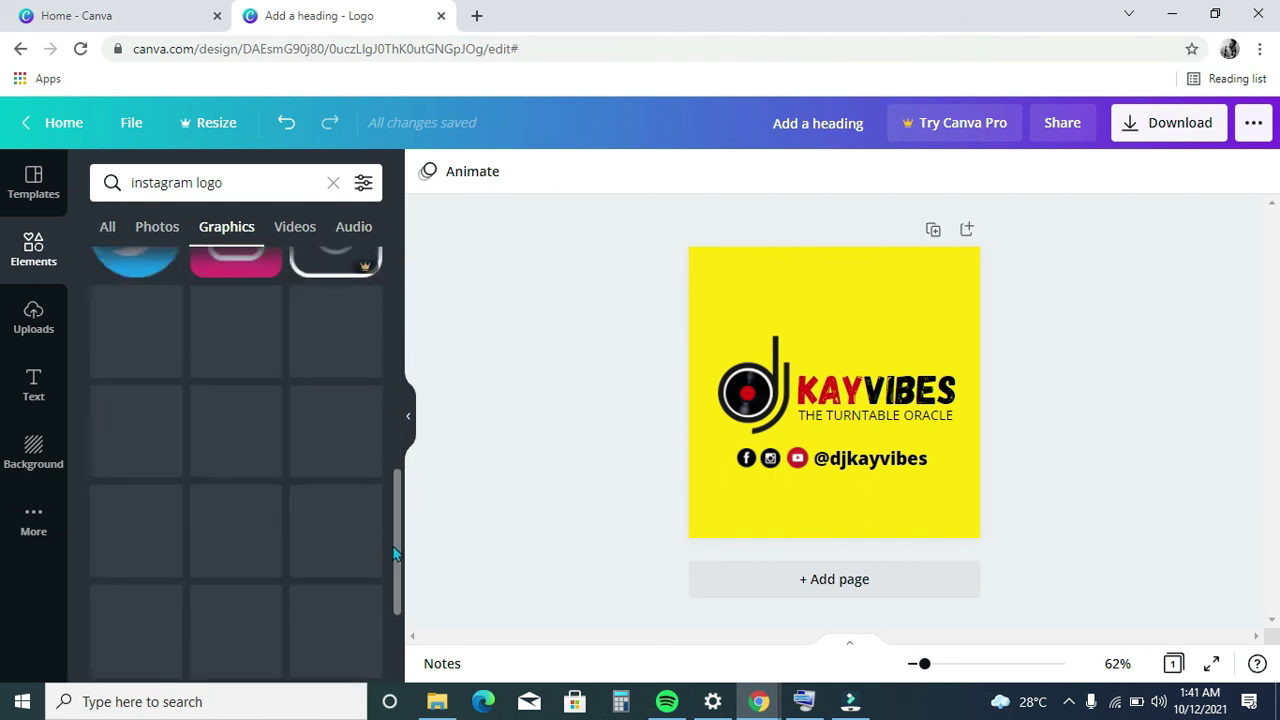
pyautogui.scroll(10, 405, 281)
# - Clear the "instagram logo" search and browse the full Lines & Shapes collection for a square outline
pyautogui.click(170, 183)
pyautogui.doubleClick(170, 183)
pyautogui.click(276, 186)
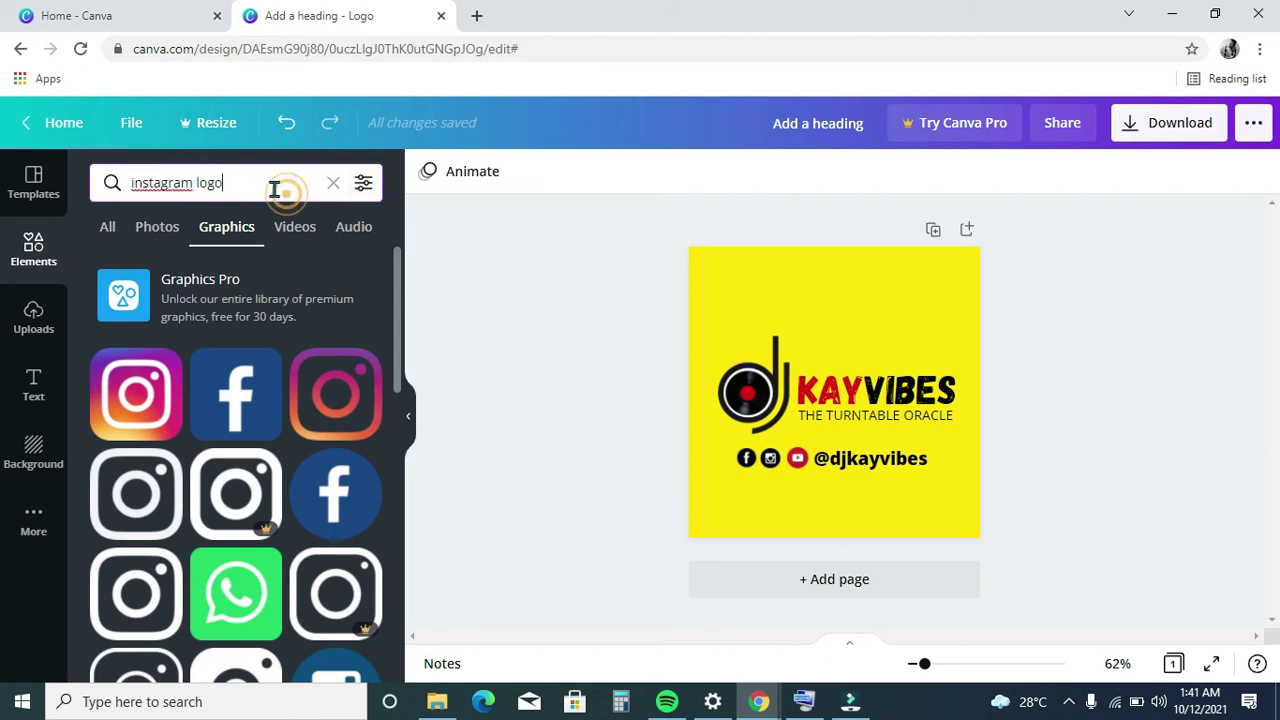
pyautogui.click(333, 183)
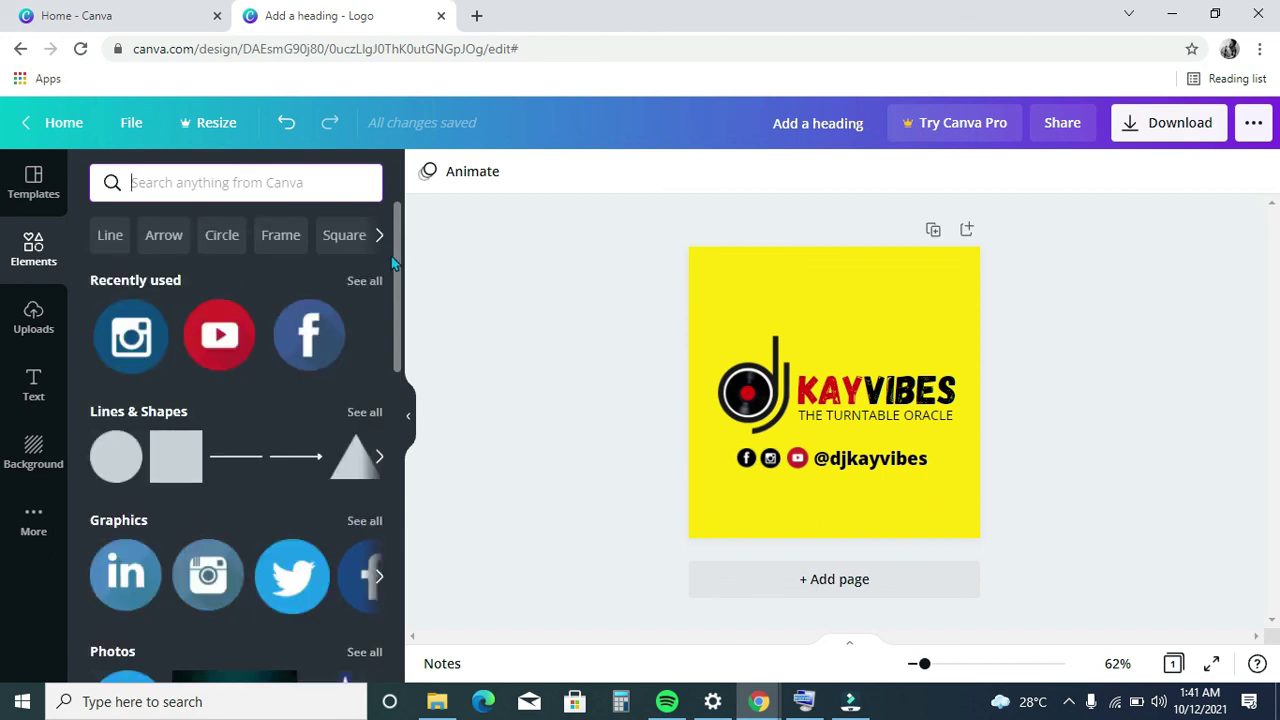
pyautogui.click(364, 412)
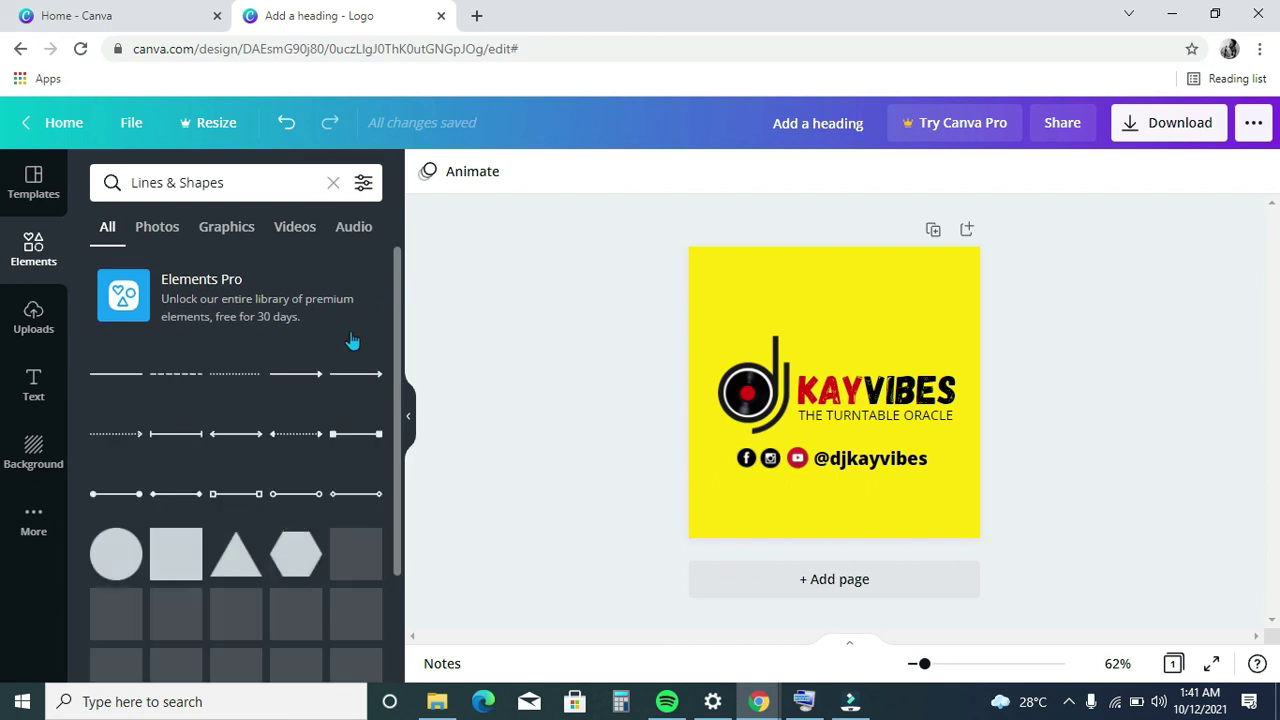
pyautogui.moveTo(397, 272); pyautogui.dragTo(382, 472)
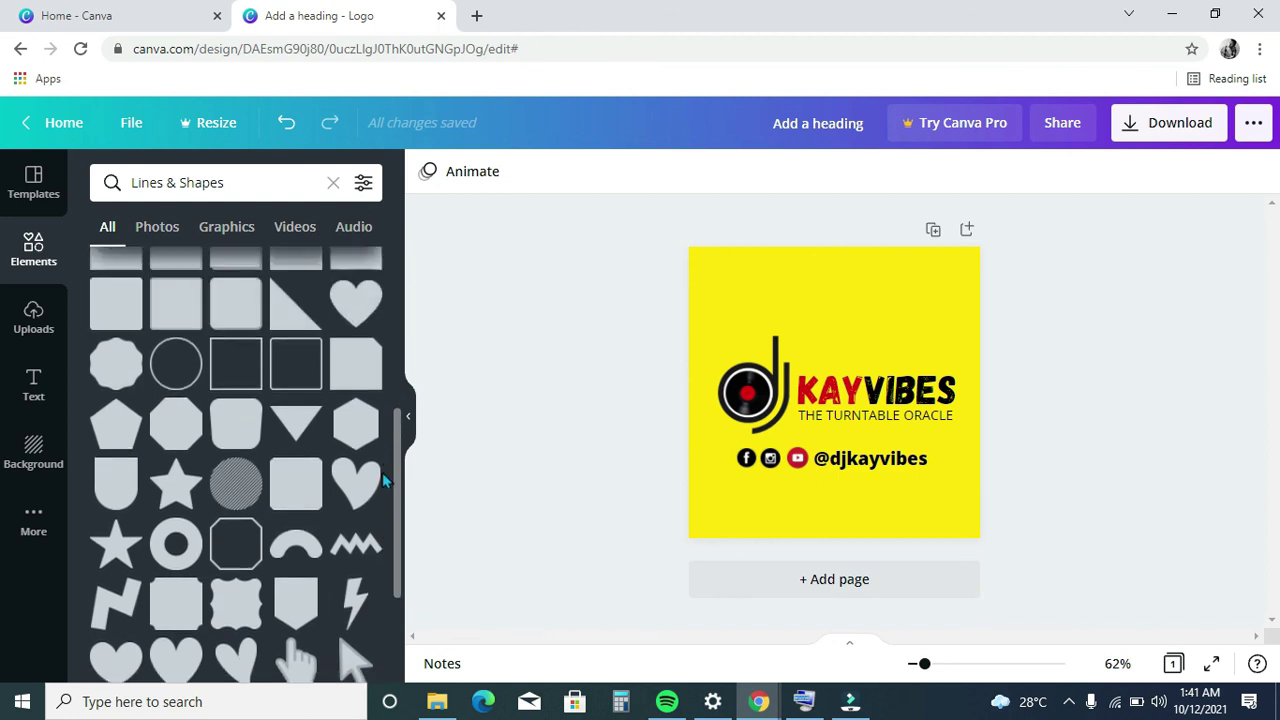
# - Add the rounded square outline to the page and enlarge it to frame the whole logo along the page edges
pyautogui.click(300, 376)
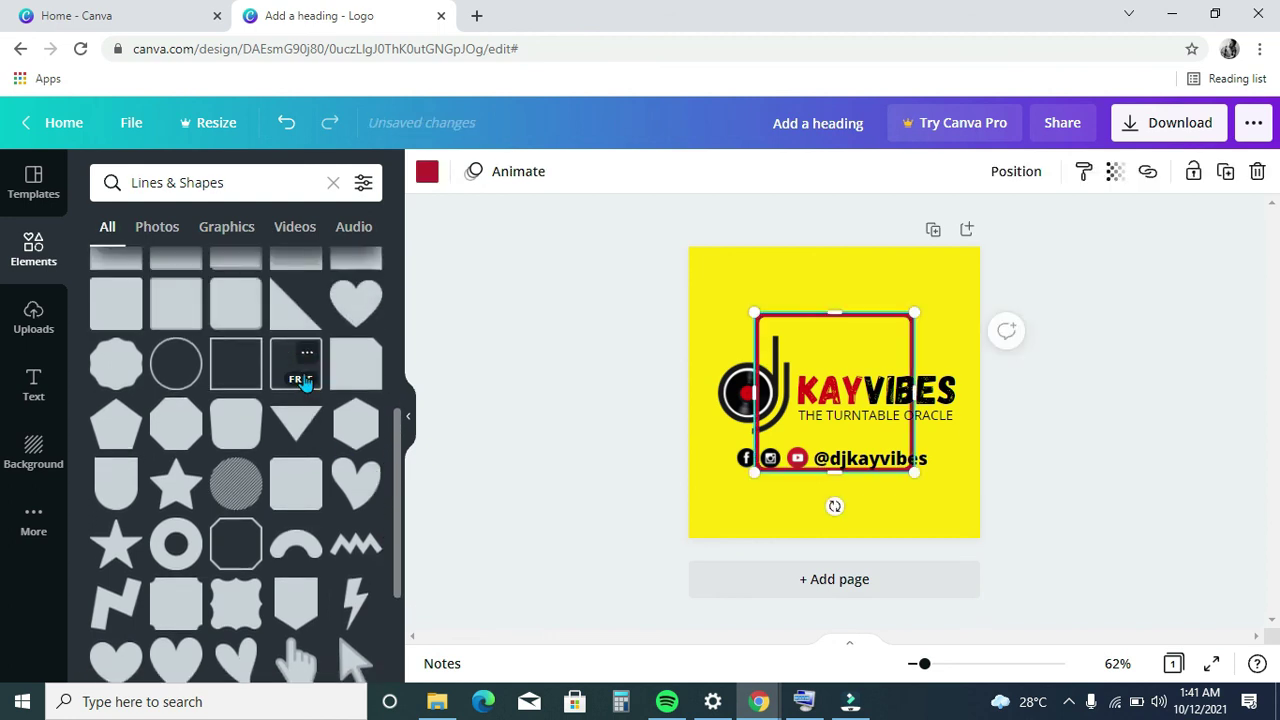
pyautogui.moveTo(754, 313); pyautogui.dragTo(669, 263)
pyautogui.moveTo(913, 472); pyautogui.dragTo(982, 537)
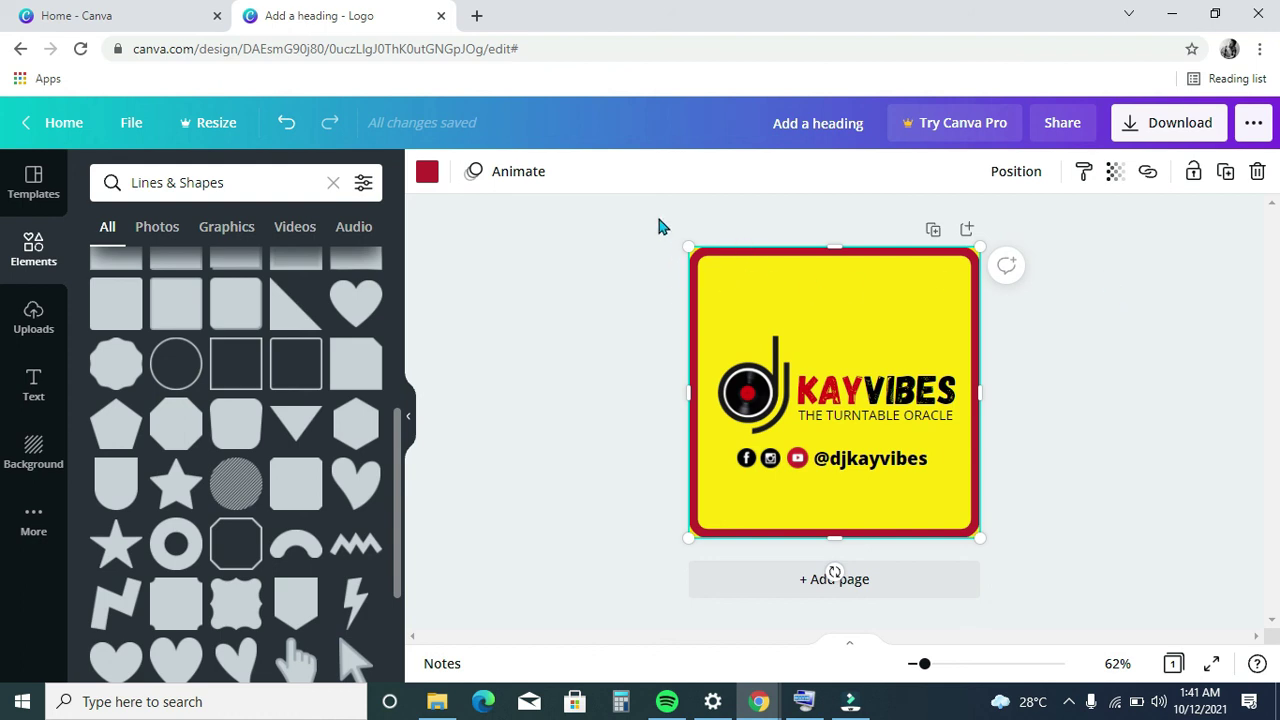
# - Try white and red on the rounded square frame and set its colour to black
pyautogui.click(427, 173)
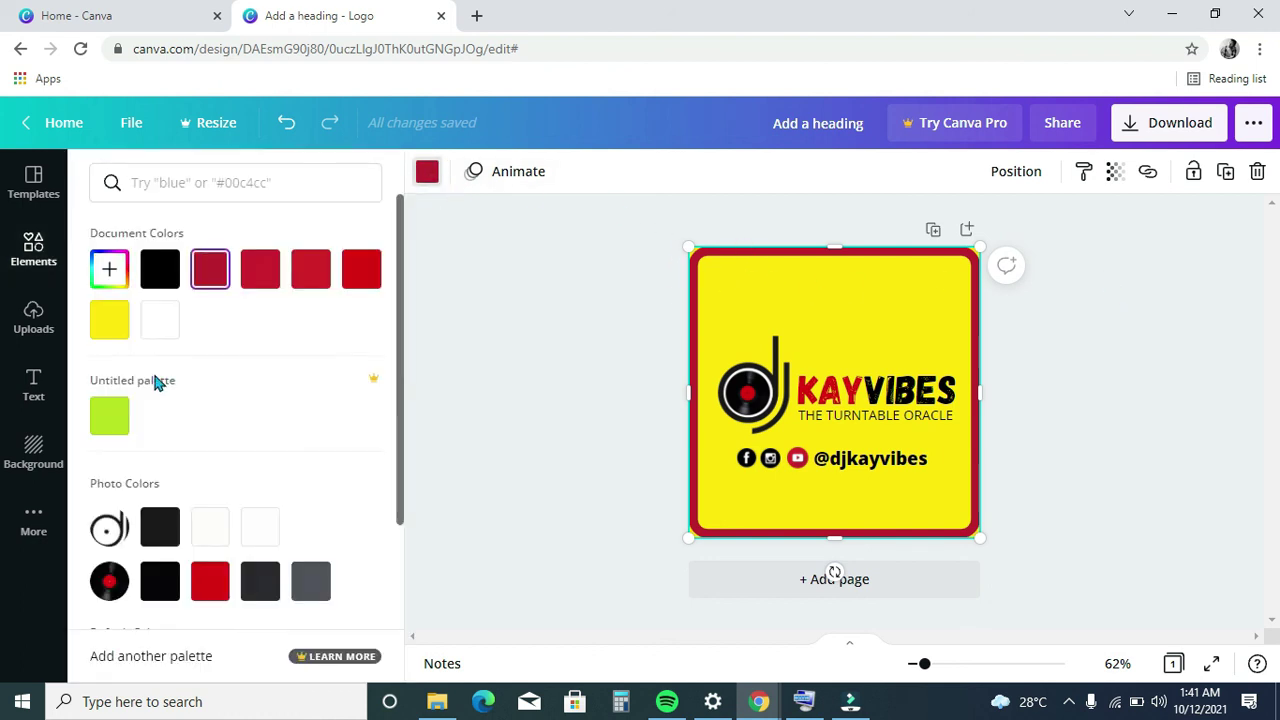
pyautogui.click(168, 328)
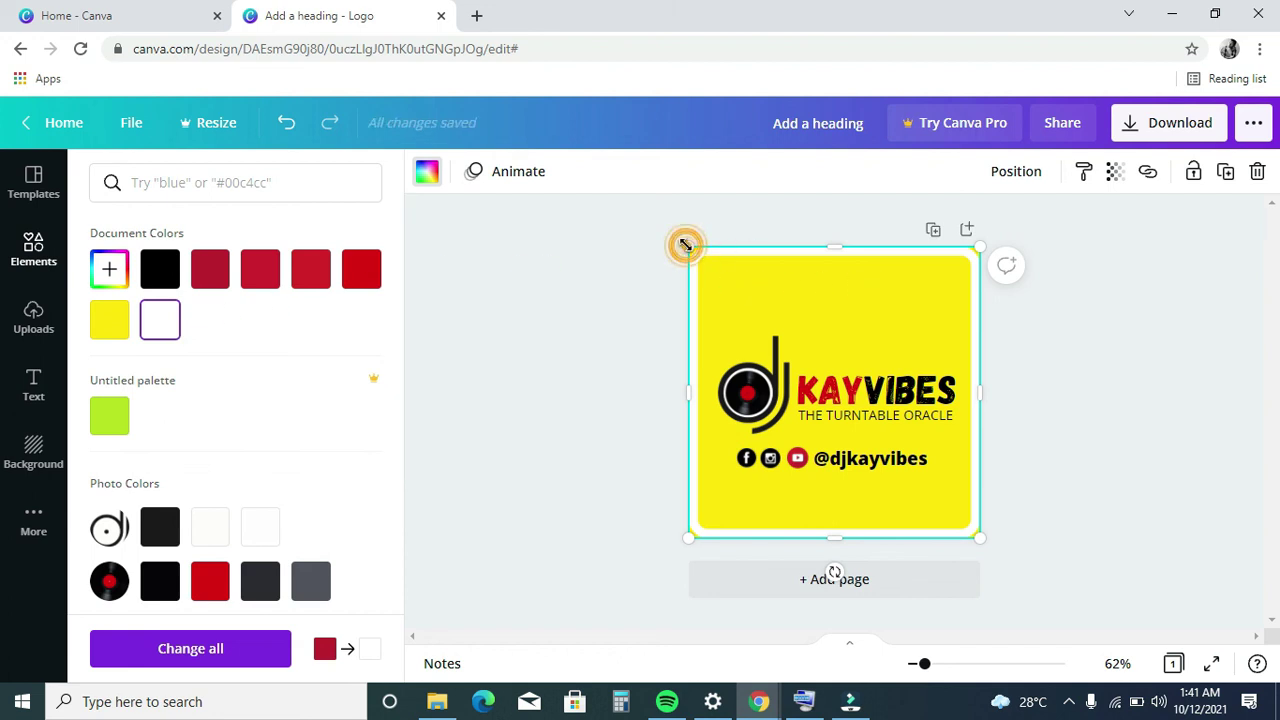
pyautogui.moveTo(689, 249); pyautogui.dragTo(685, 247)
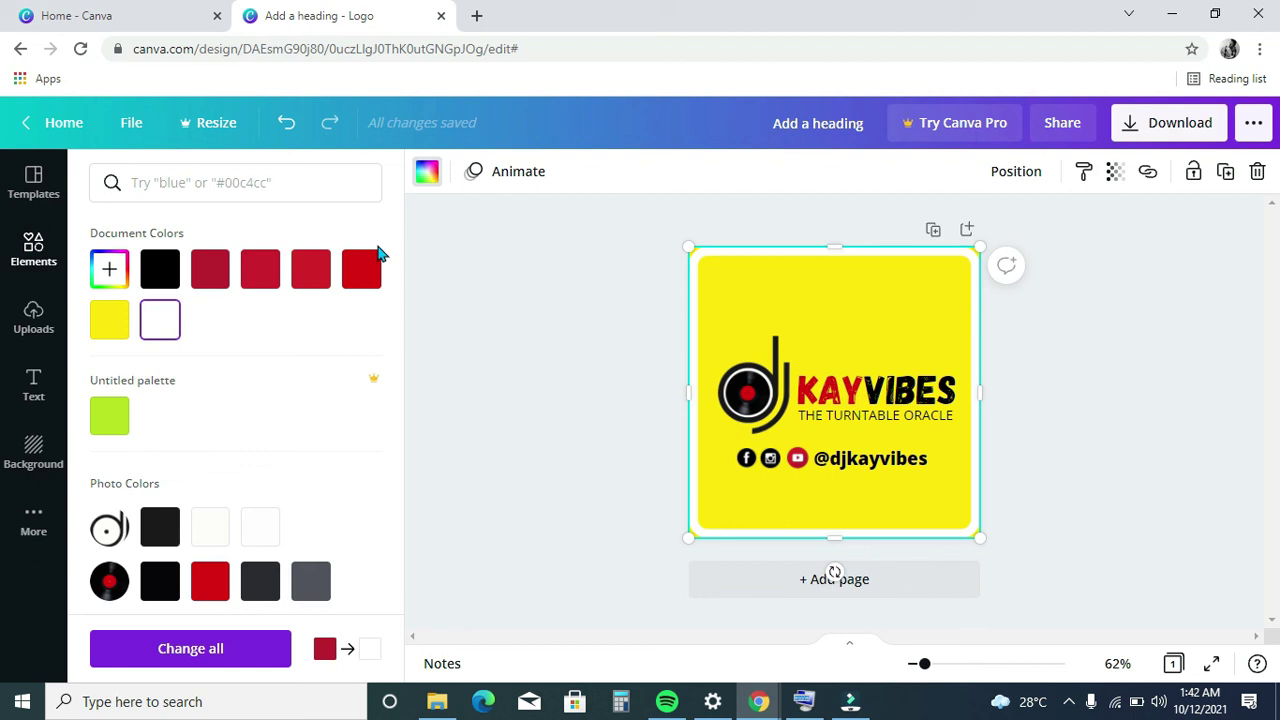
pyautogui.click(361, 278)
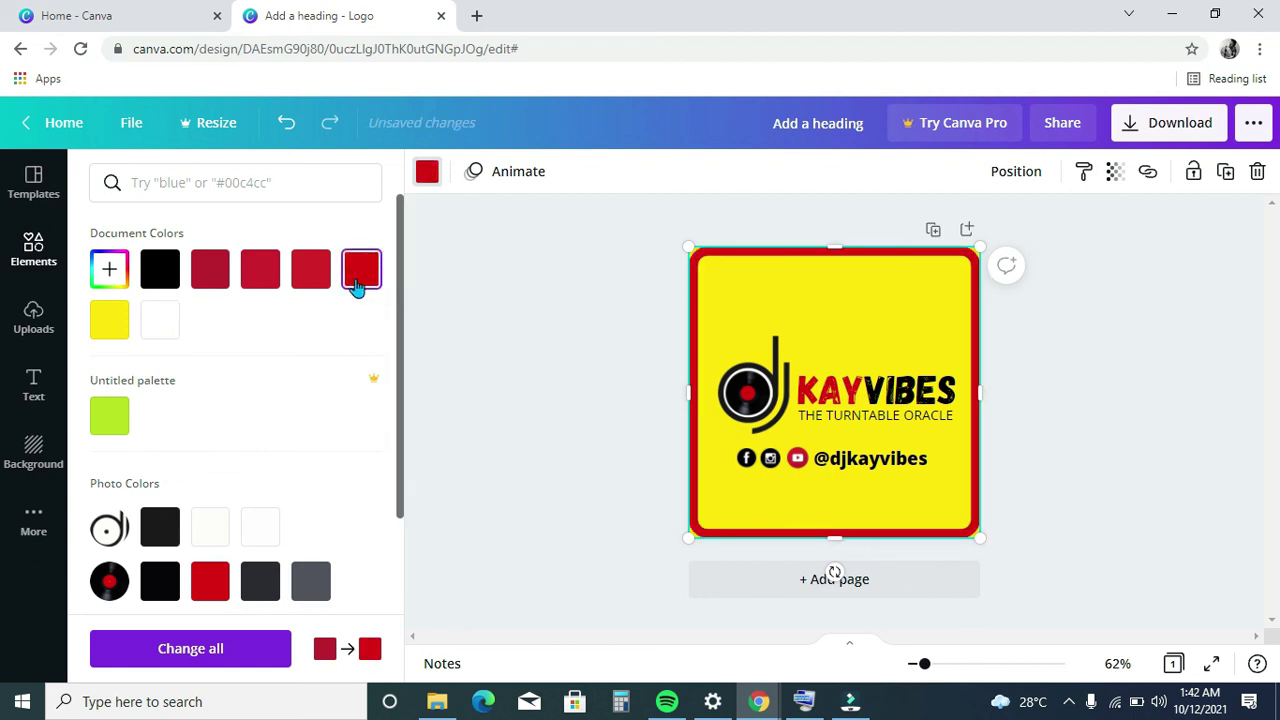
pyautogui.click(163, 284)
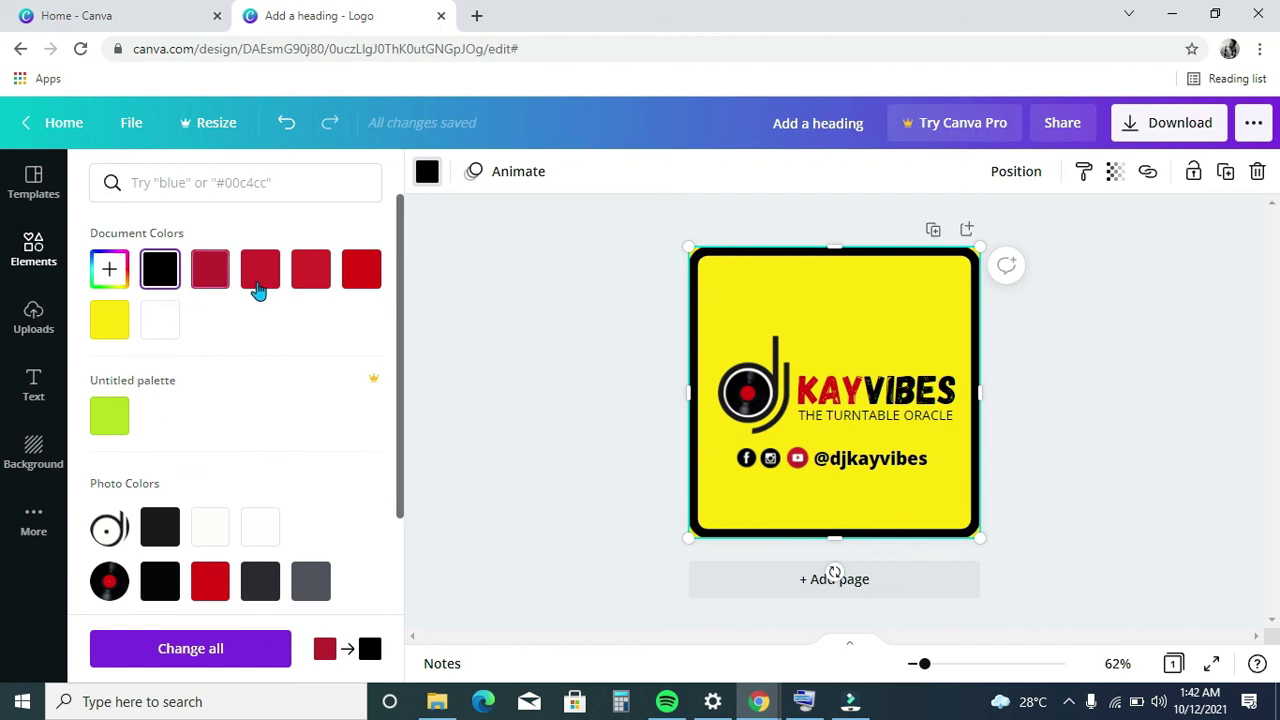
pyautogui.click(369, 272)
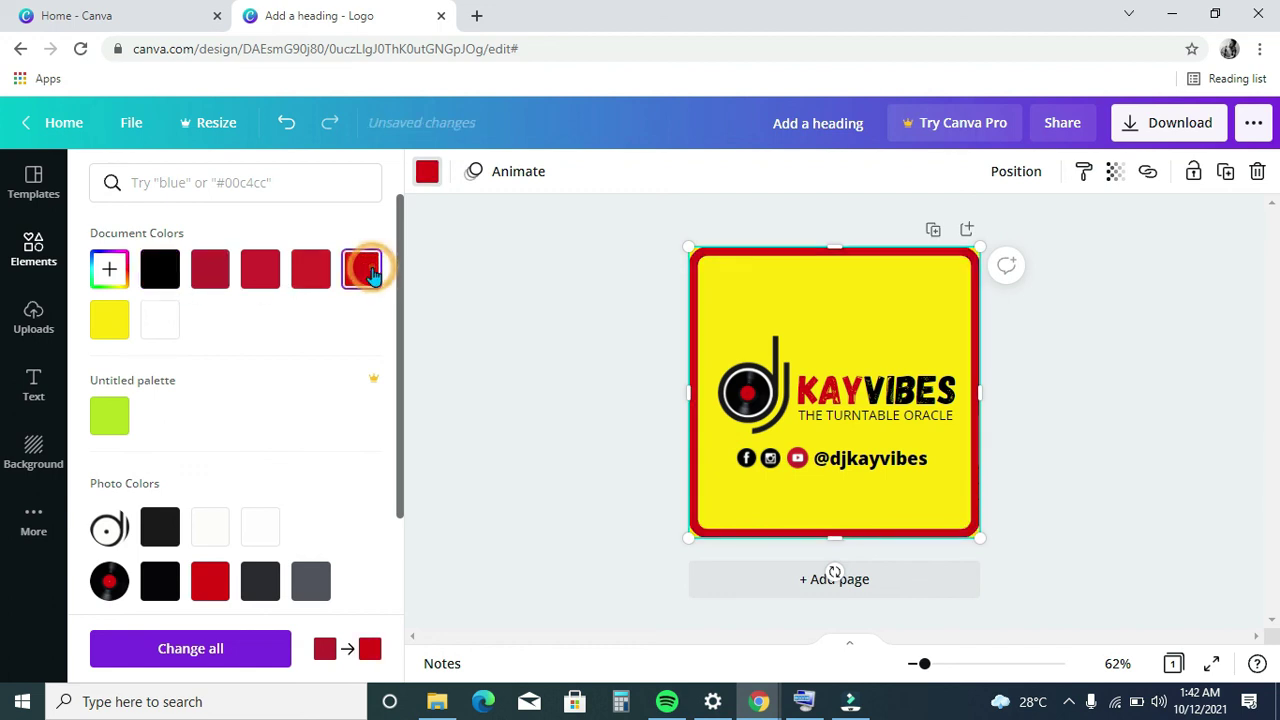
pyautogui.click(157, 283)
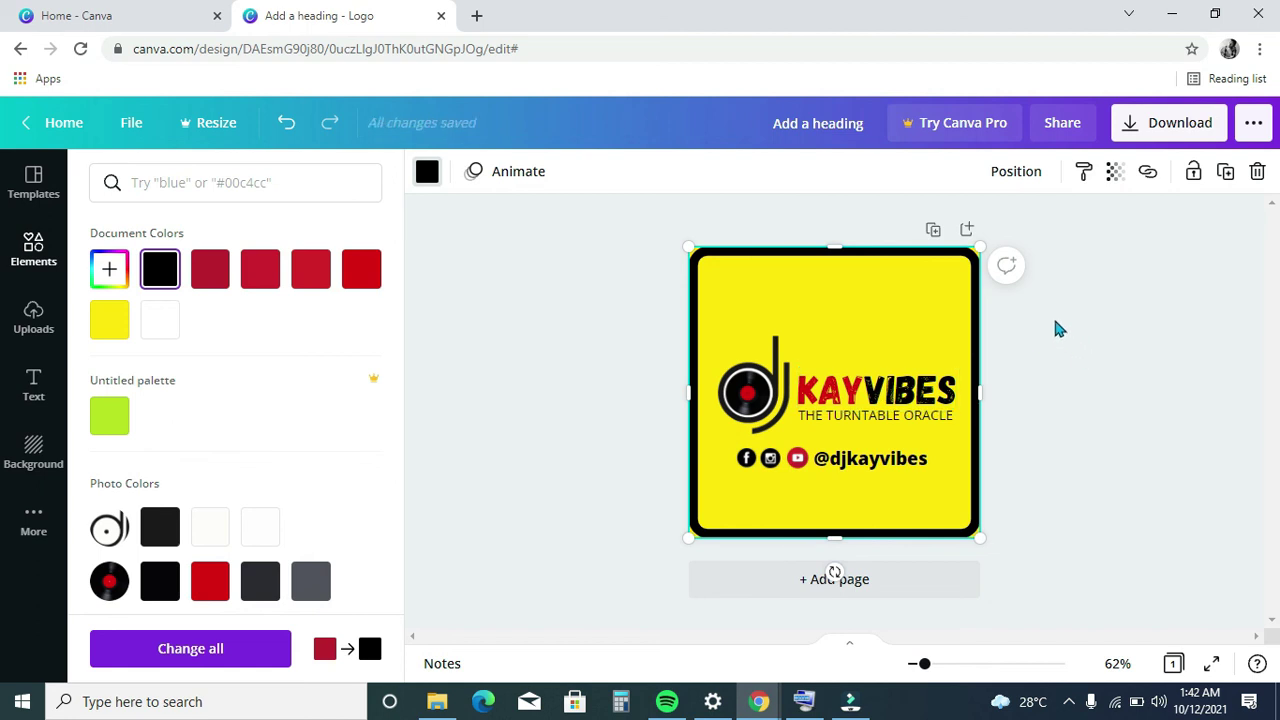
pyautogui.click(430, 173)
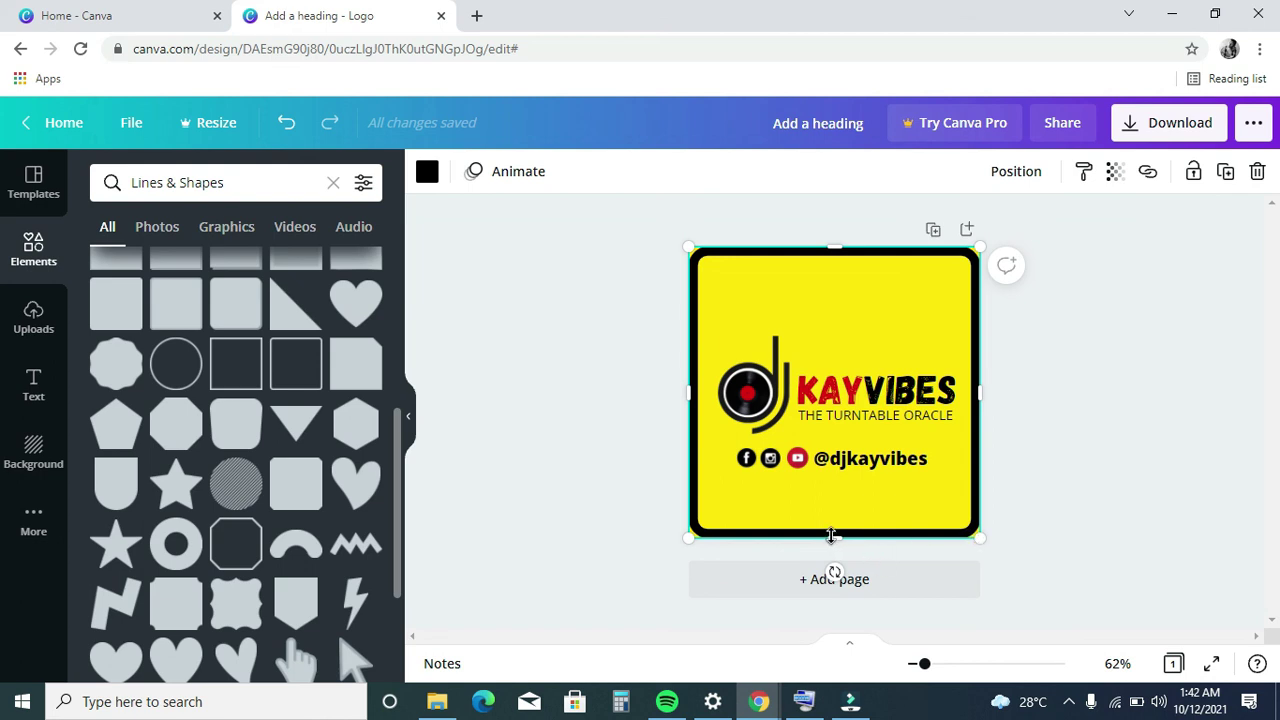
pyautogui.moveTo(975, 239)
pyautogui.mouseDown()
pyautogui.moveTo(765, 450)
pyautogui.moveTo(1011, 215)
pyautogui.moveTo(943, 283)
pyautogui.moveTo(984, 246)
pyautogui.mouseUp()
pyautogui.moveTo(398, 484); pyautogui.dragTo(432, 342)
pyautogui.moveTo(423, 390); pyautogui.dragTo(415, 418)
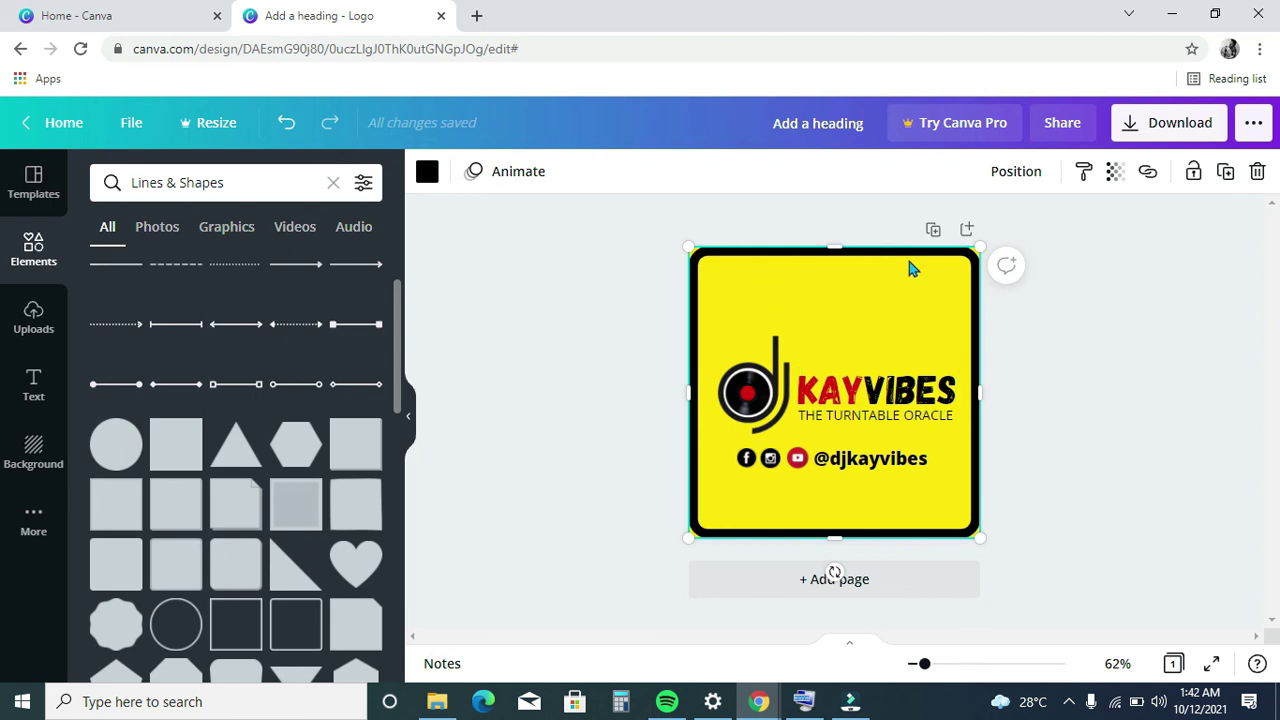
# - Try light grey, turquoise, grey, dark blue and white on the rounded square frame and return its colour to black
pyautogui.click(425, 172)
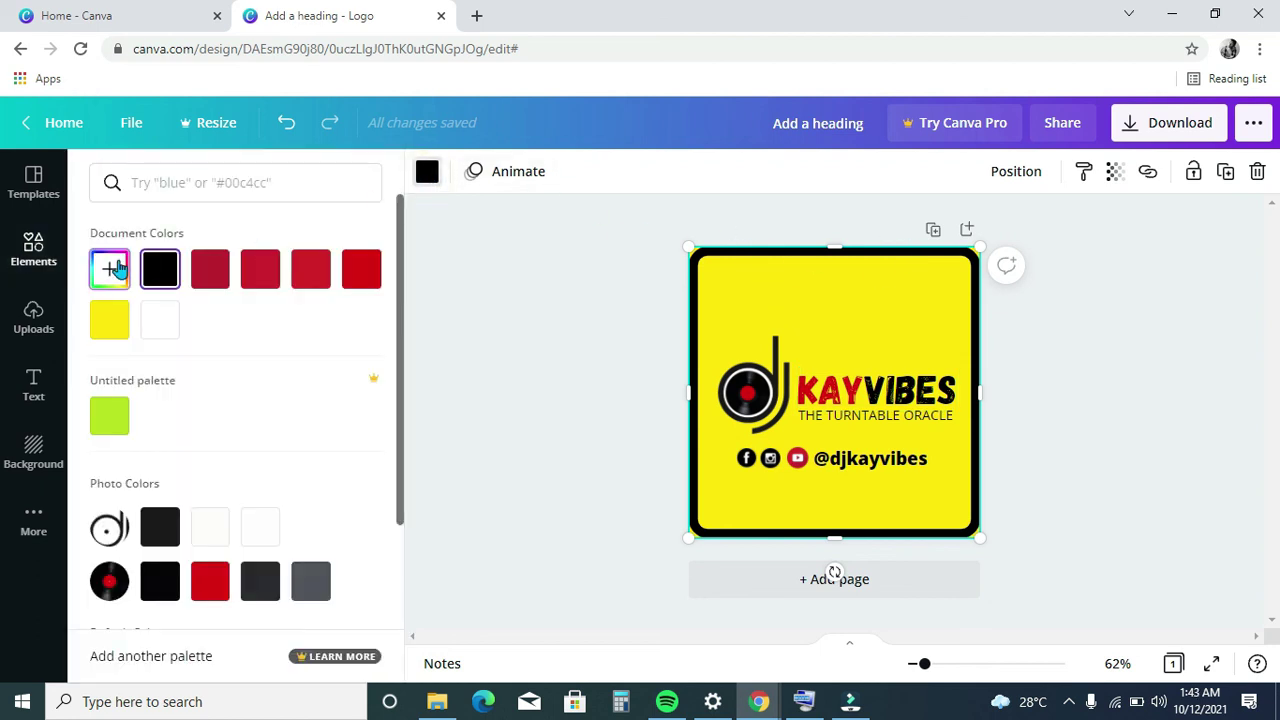
pyautogui.click(396, 212)
pyautogui.moveTo(398, 342); pyautogui.dragTo(392, 556)
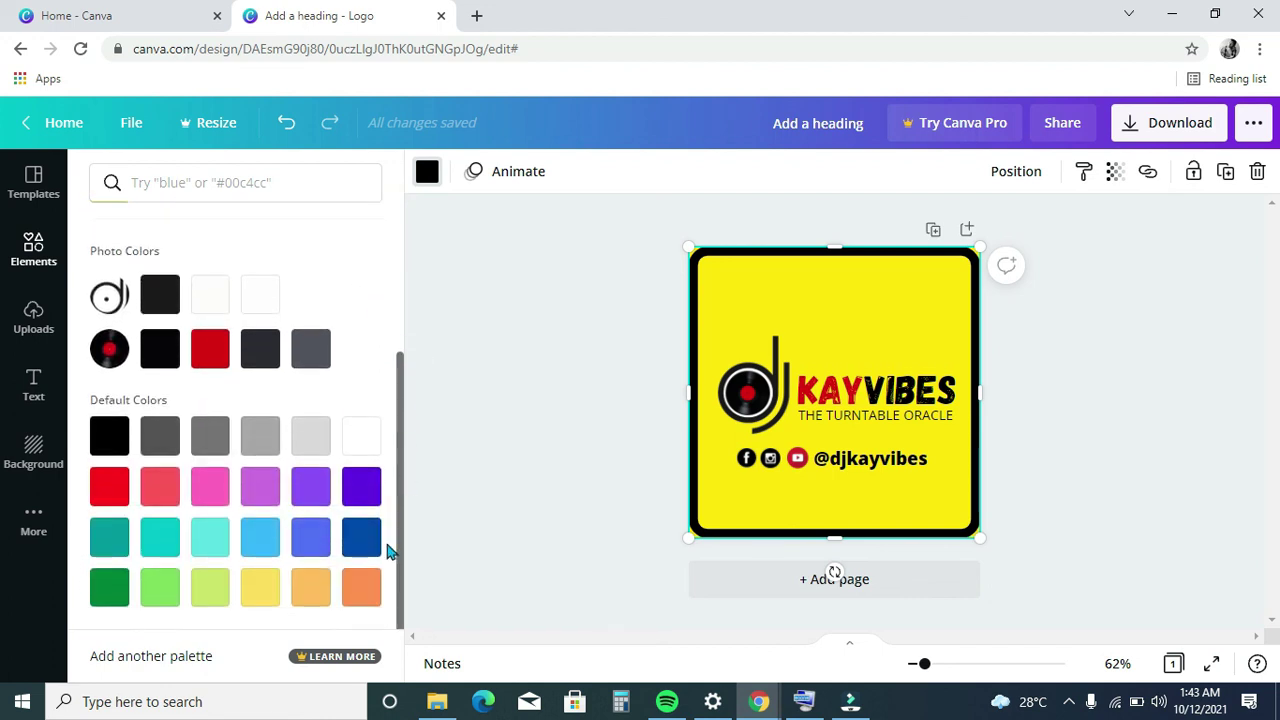
pyautogui.click(310, 442)
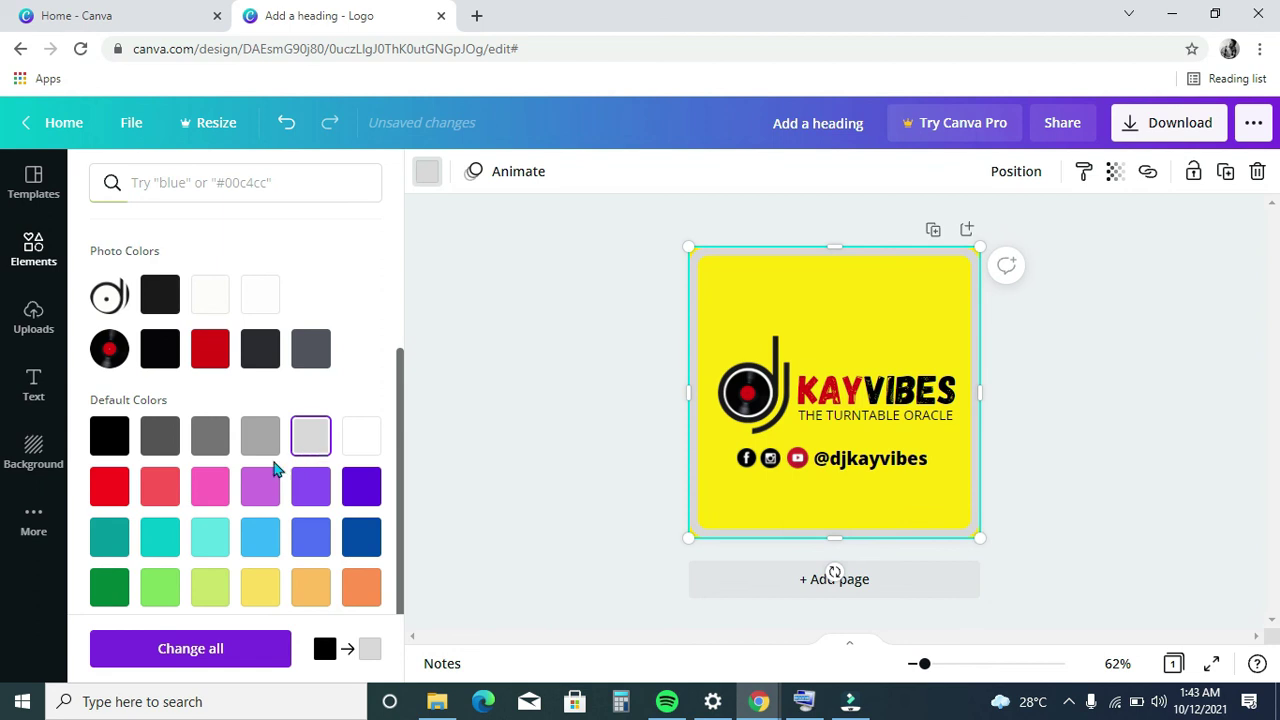
pyautogui.click(207, 541)
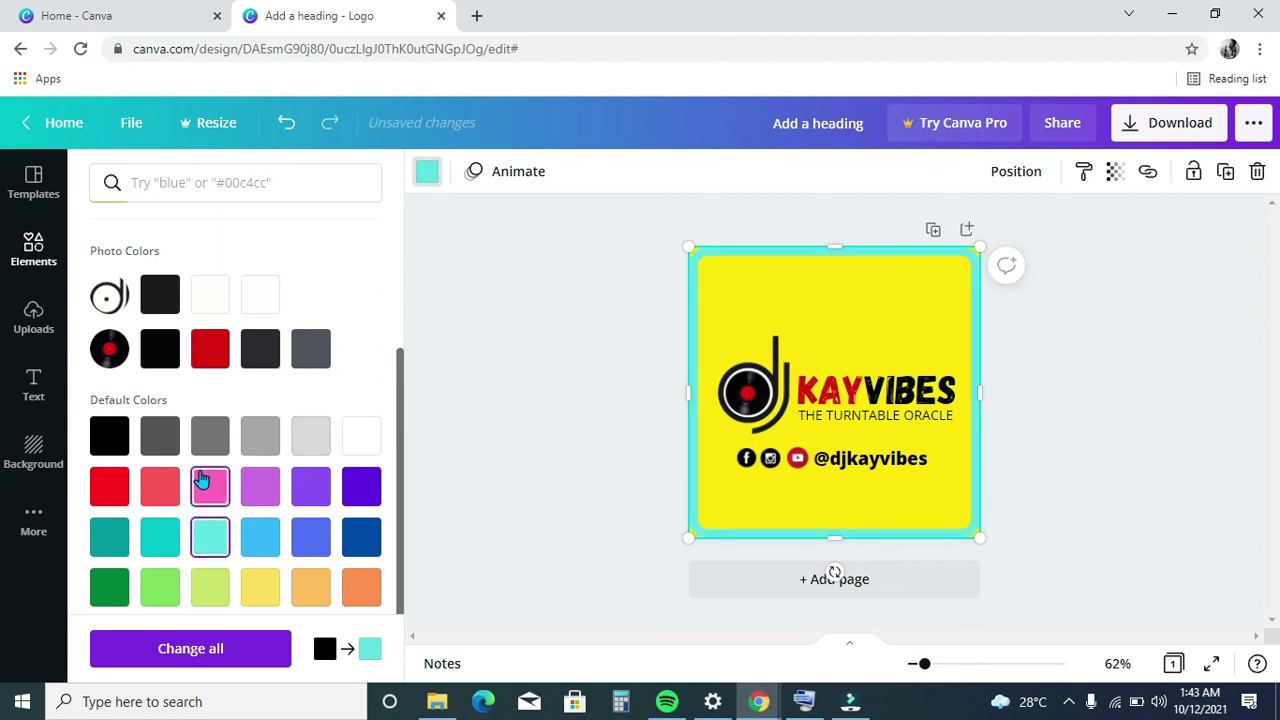
pyautogui.click(210, 442)
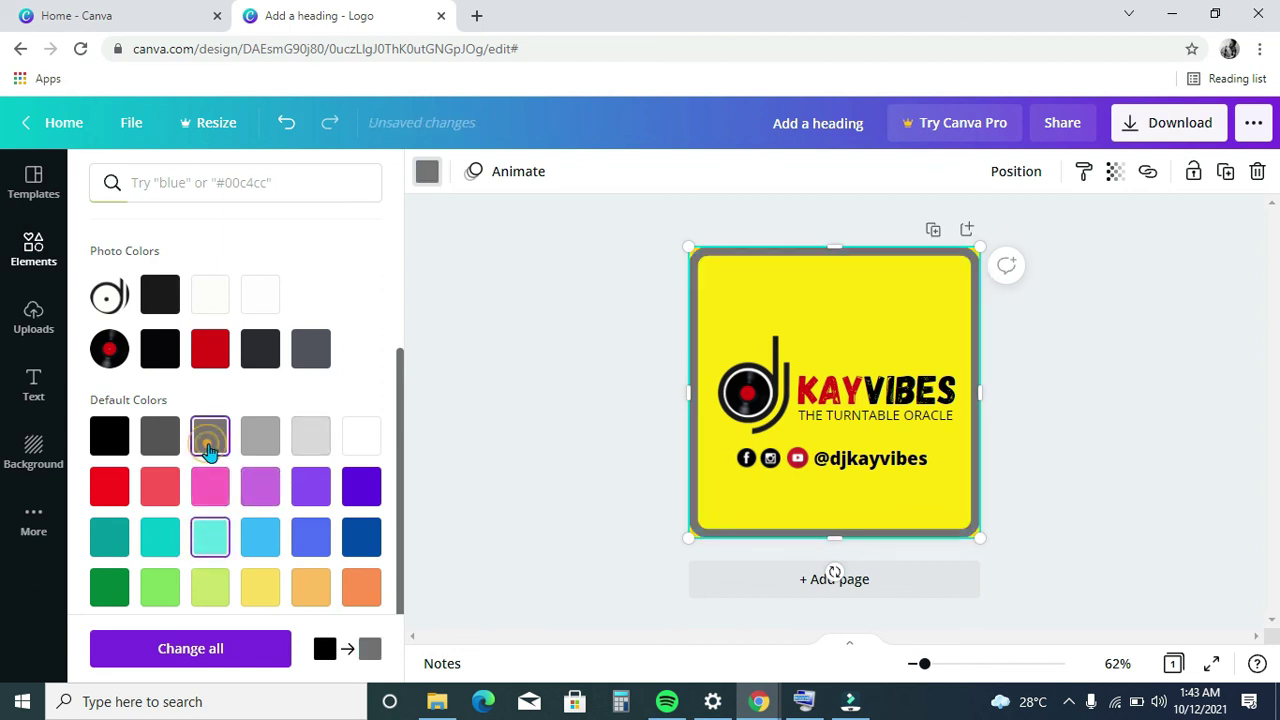
pyautogui.click(359, 536)
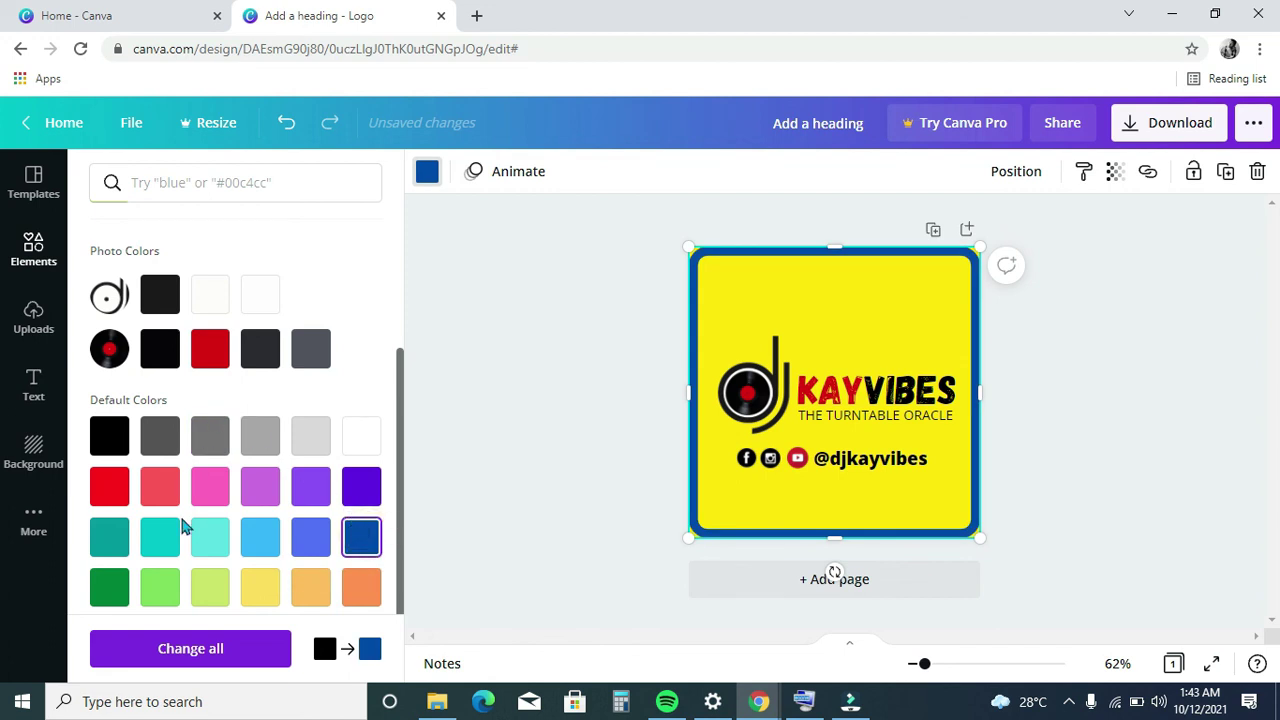
pyautogui.click(364, 436)
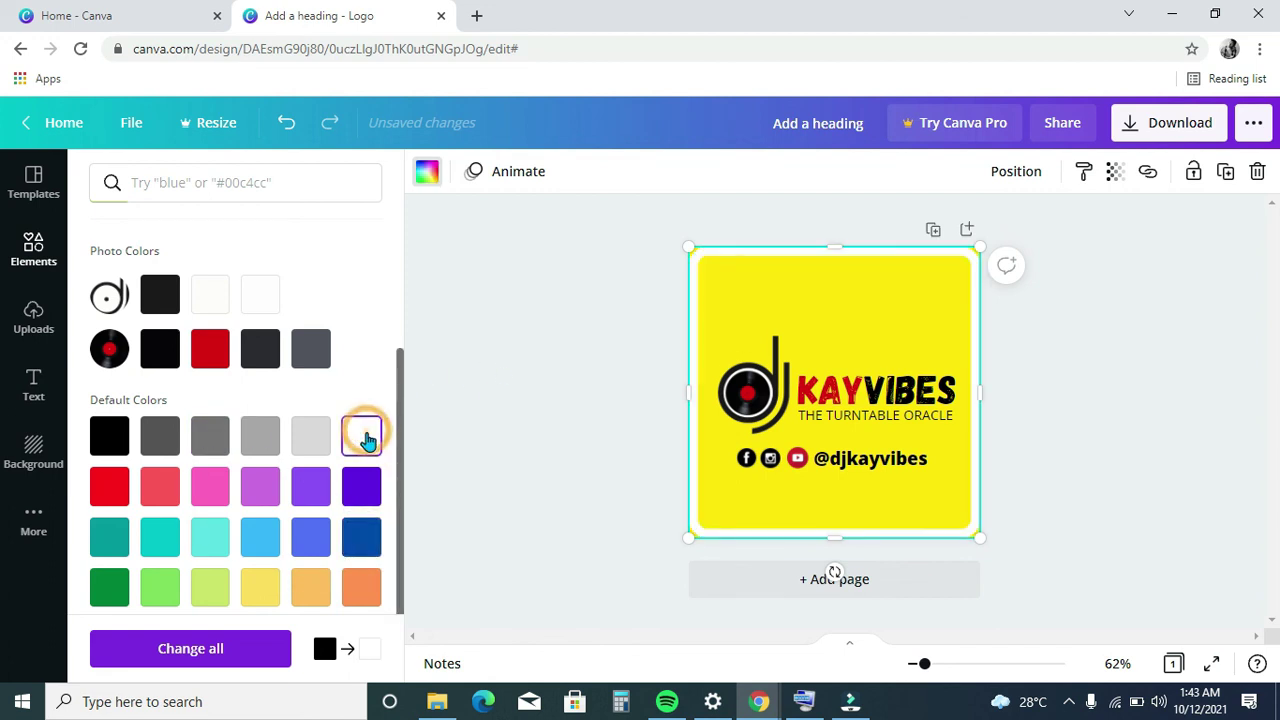
pyautogui.moveTo(400, 450); pyautogui.dragTo(406, 302)
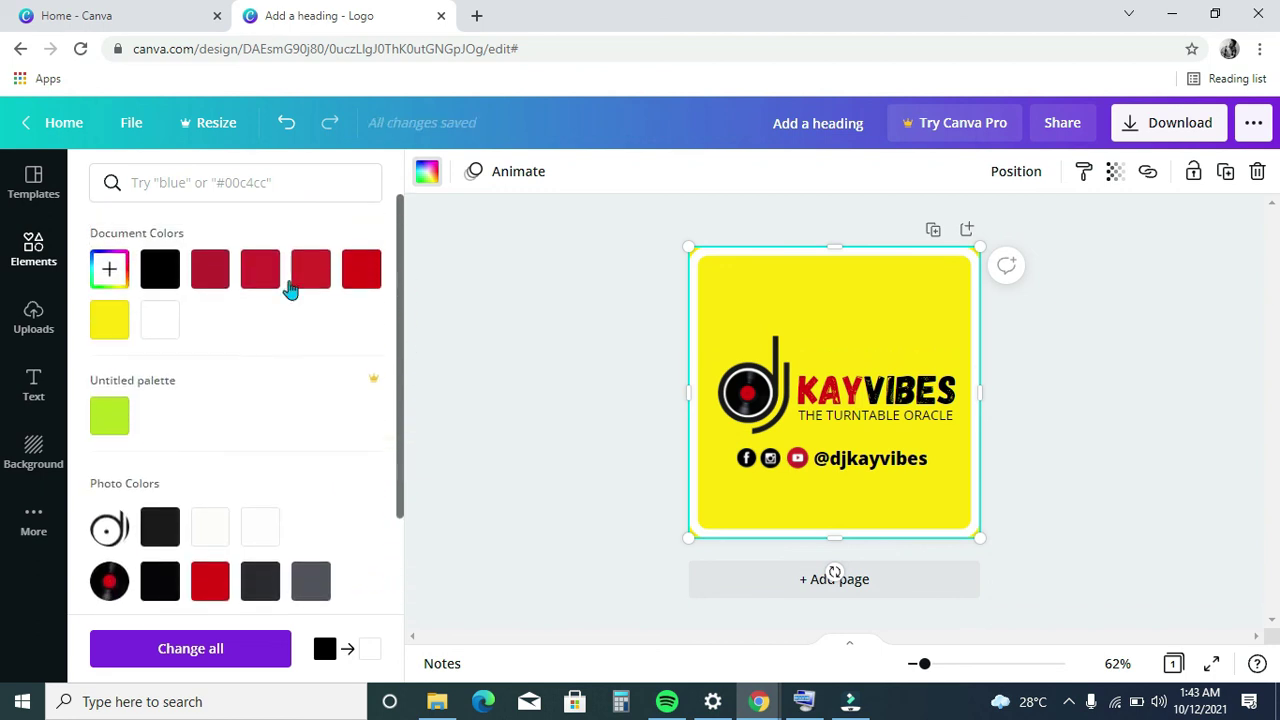
pyautogui.click(164, 280)
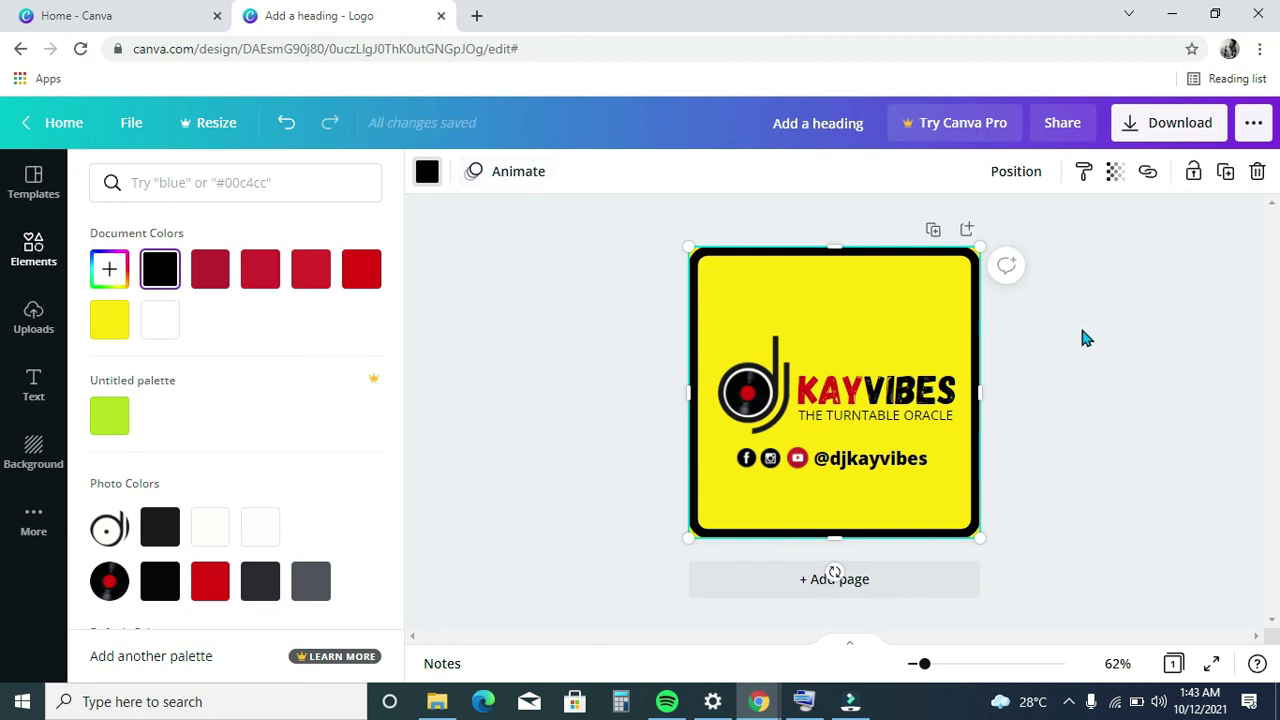
pyautogui.press('Escape')
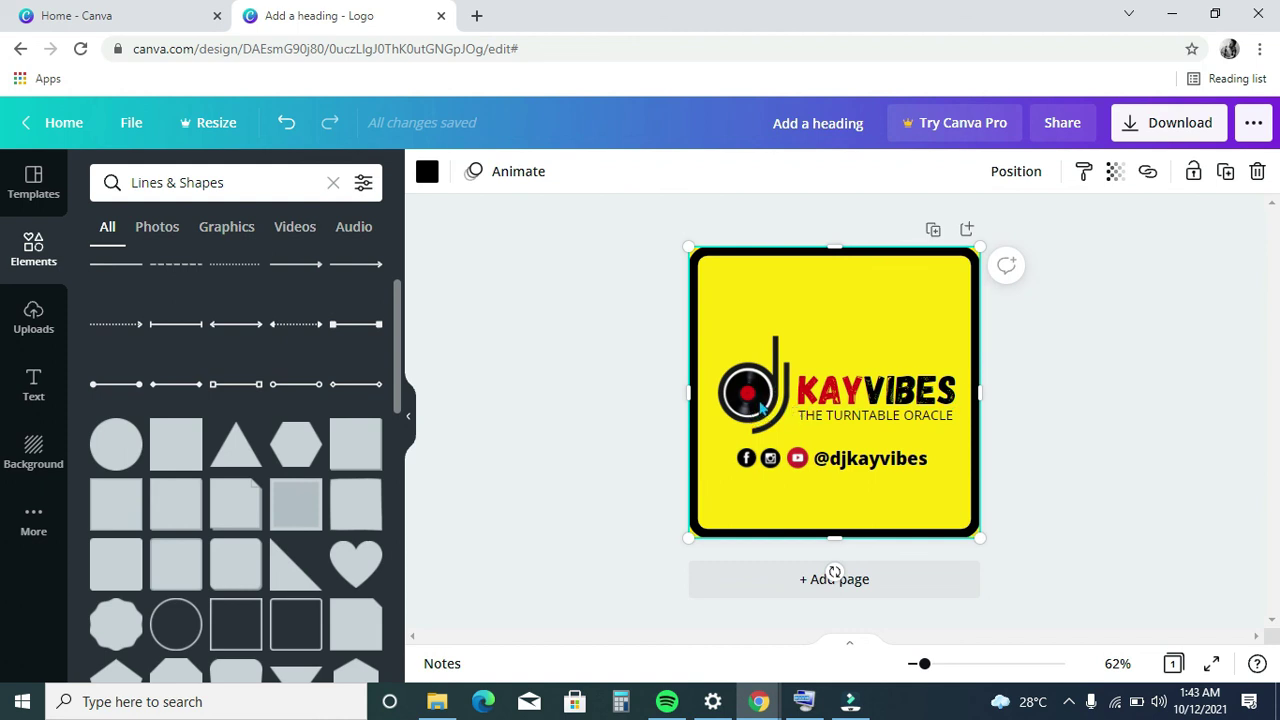
pyautogui.click(1110, 309)
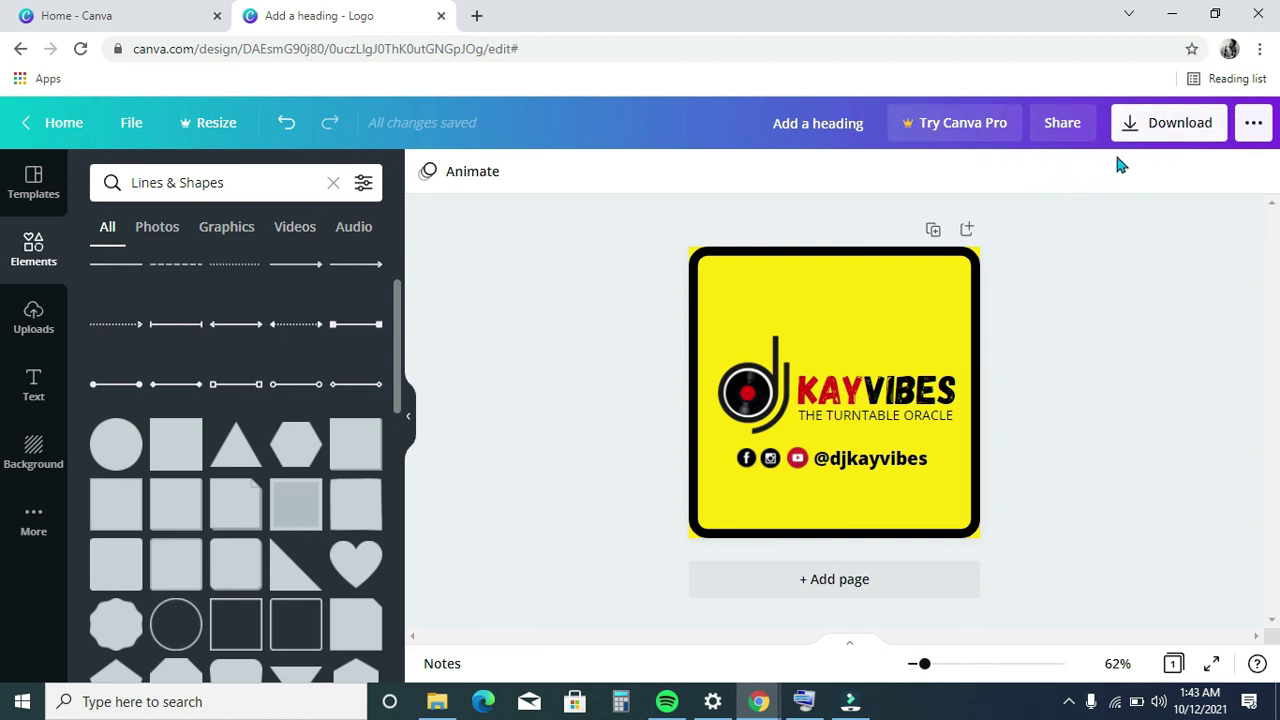
pyautogui.click(1077, 131)
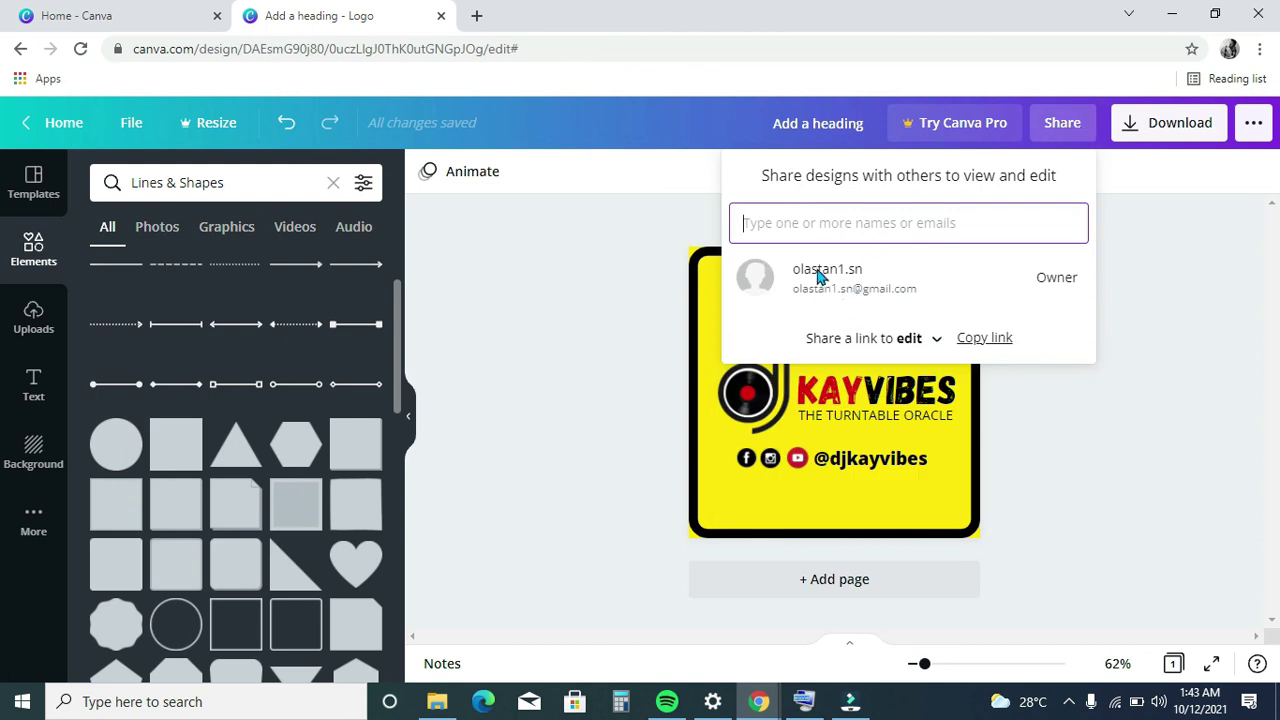
pyautogui.click(1144, 228)
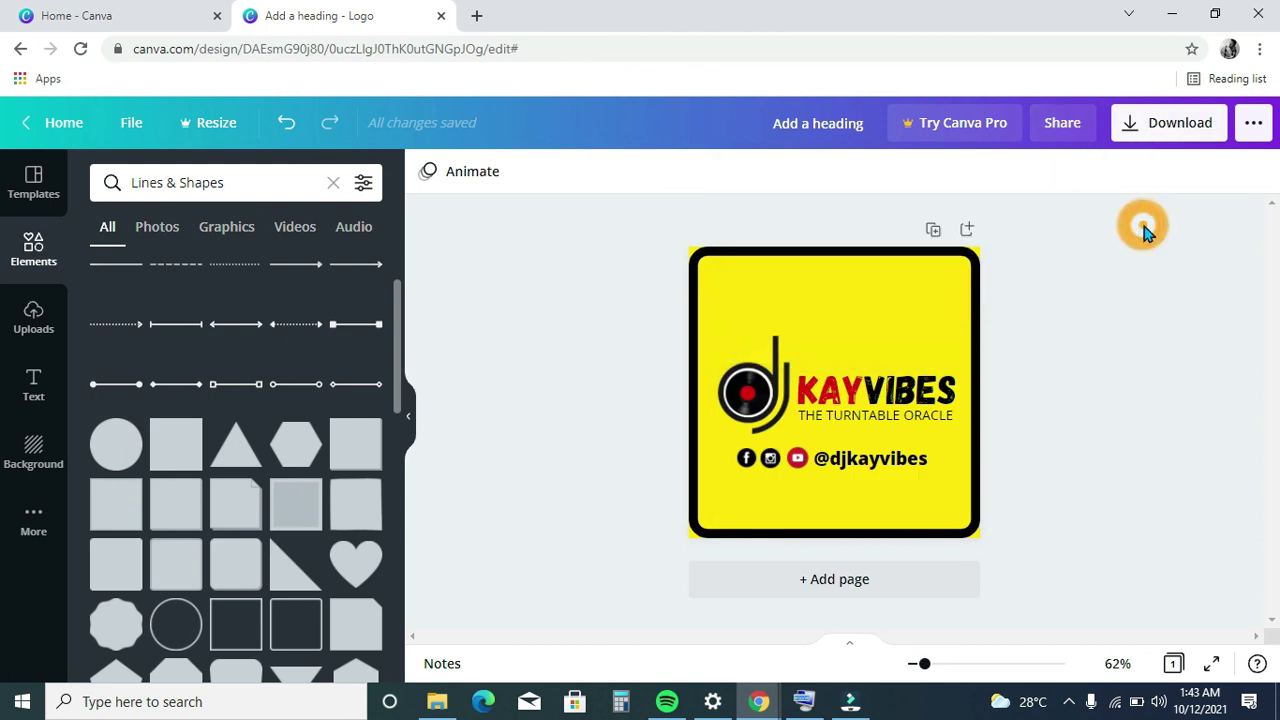
# - Download the finished logo as a PNG file and open the downloaded image
pyautogui.click(1183, 122)
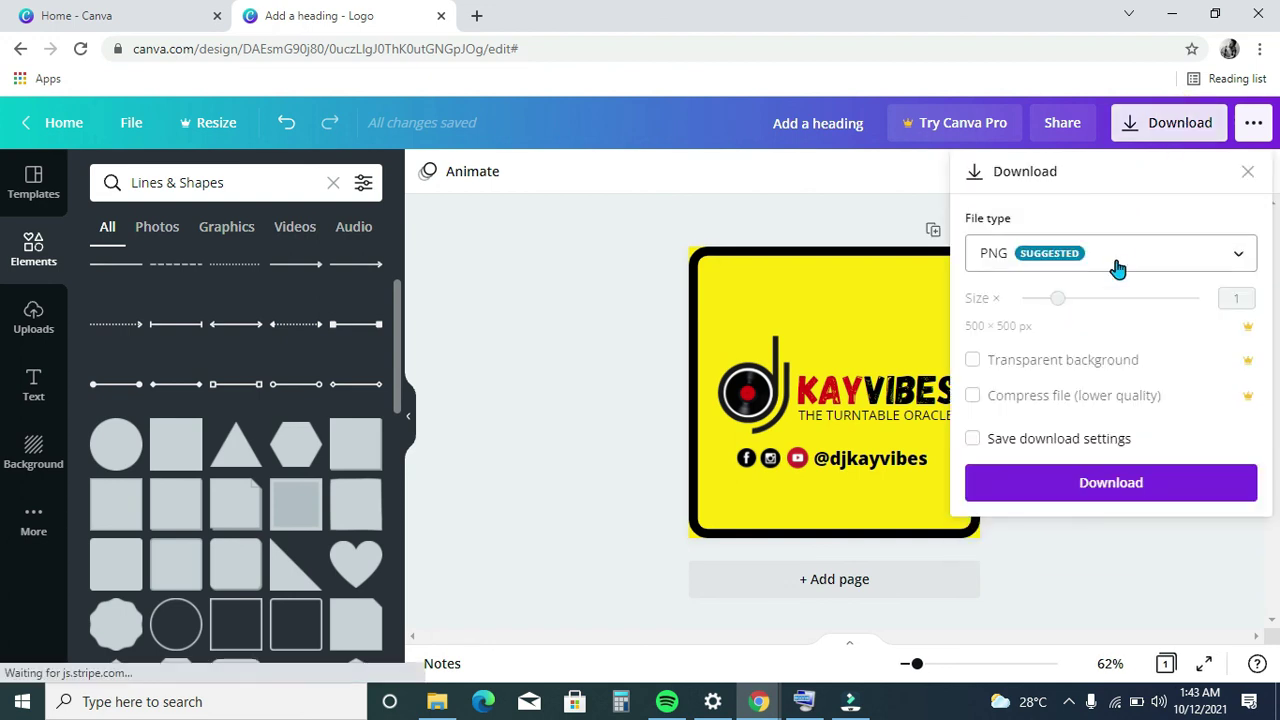
pyautogui.click(1196, 264)
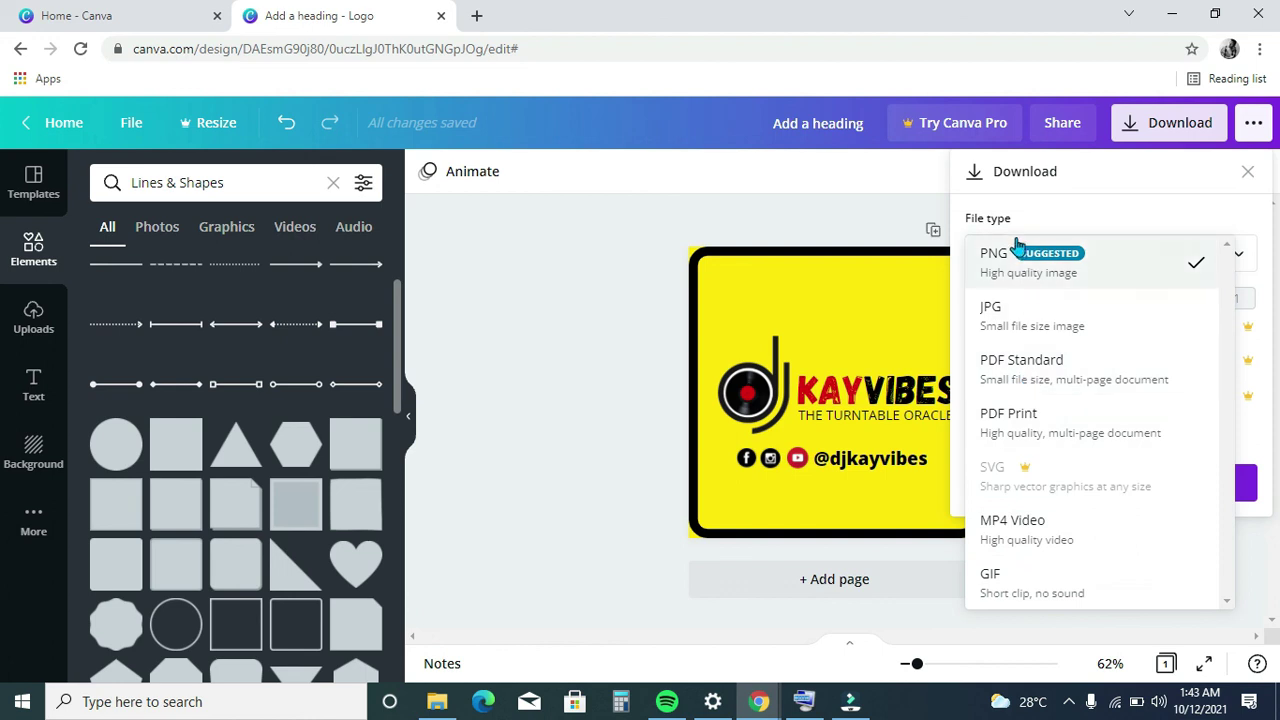
pyautogui.click(1039, 270)
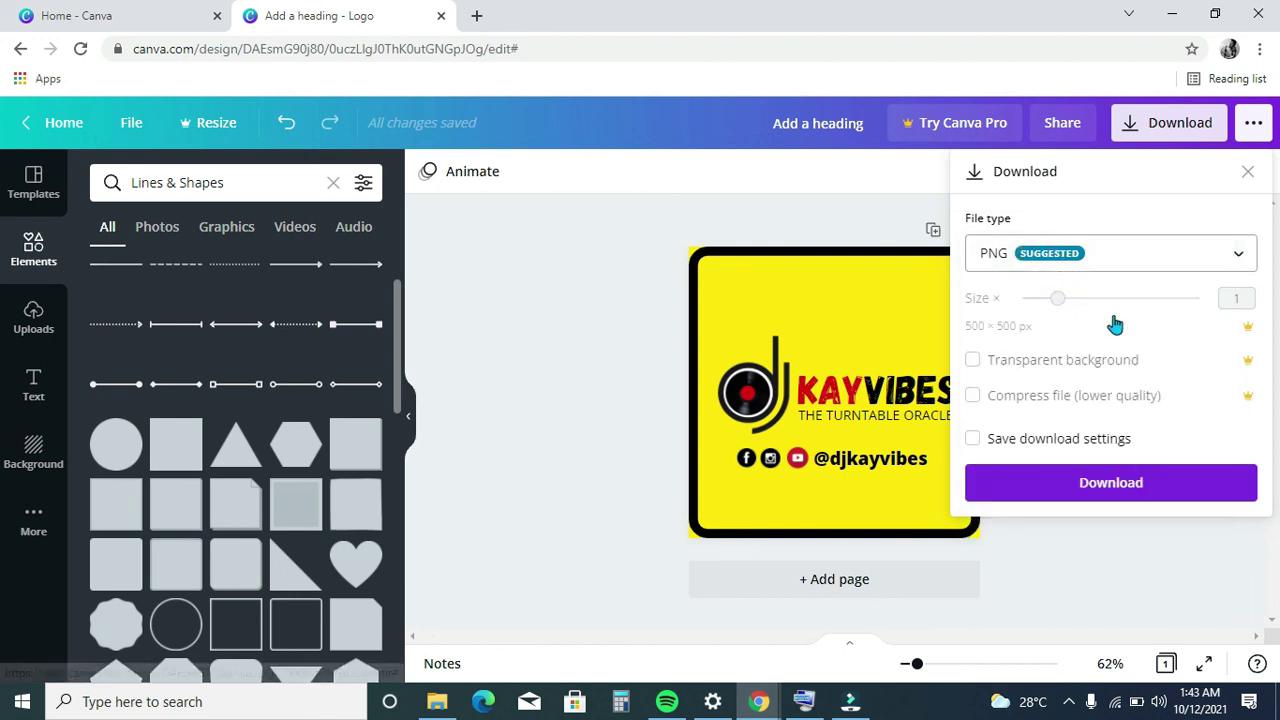
pyautogui.click(1043, 478)
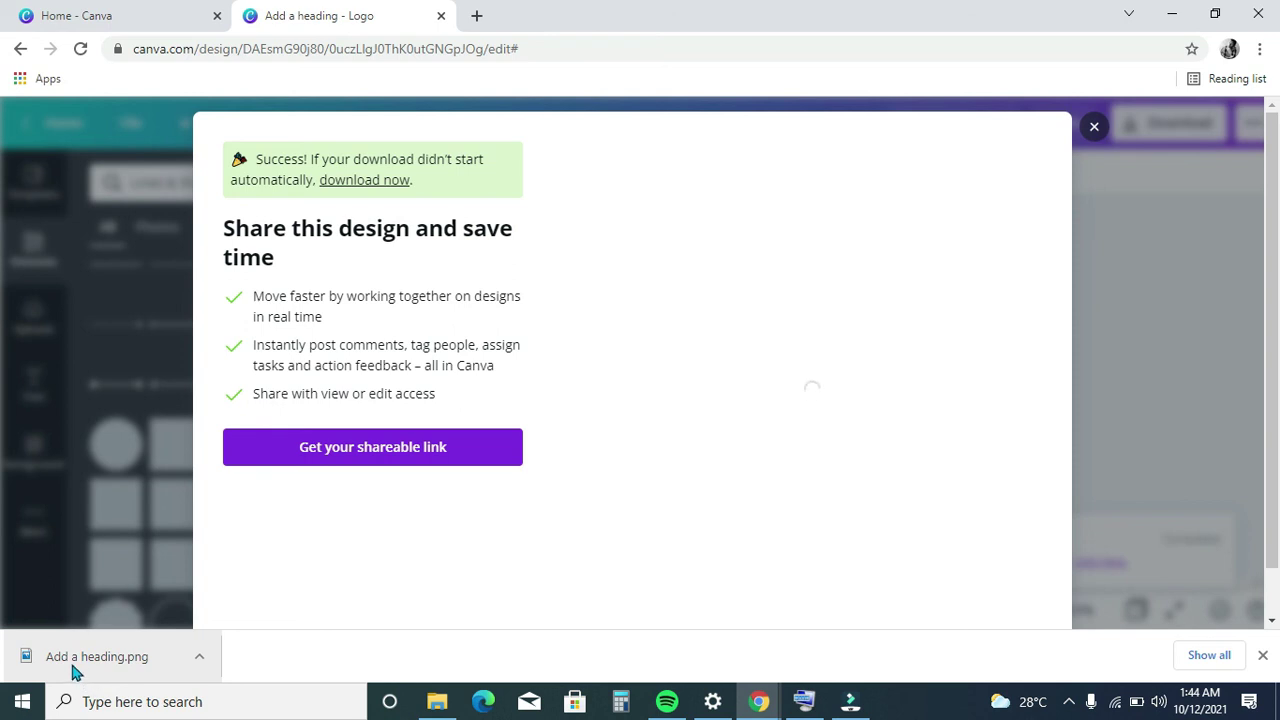
pyautogui.click(74, 660)
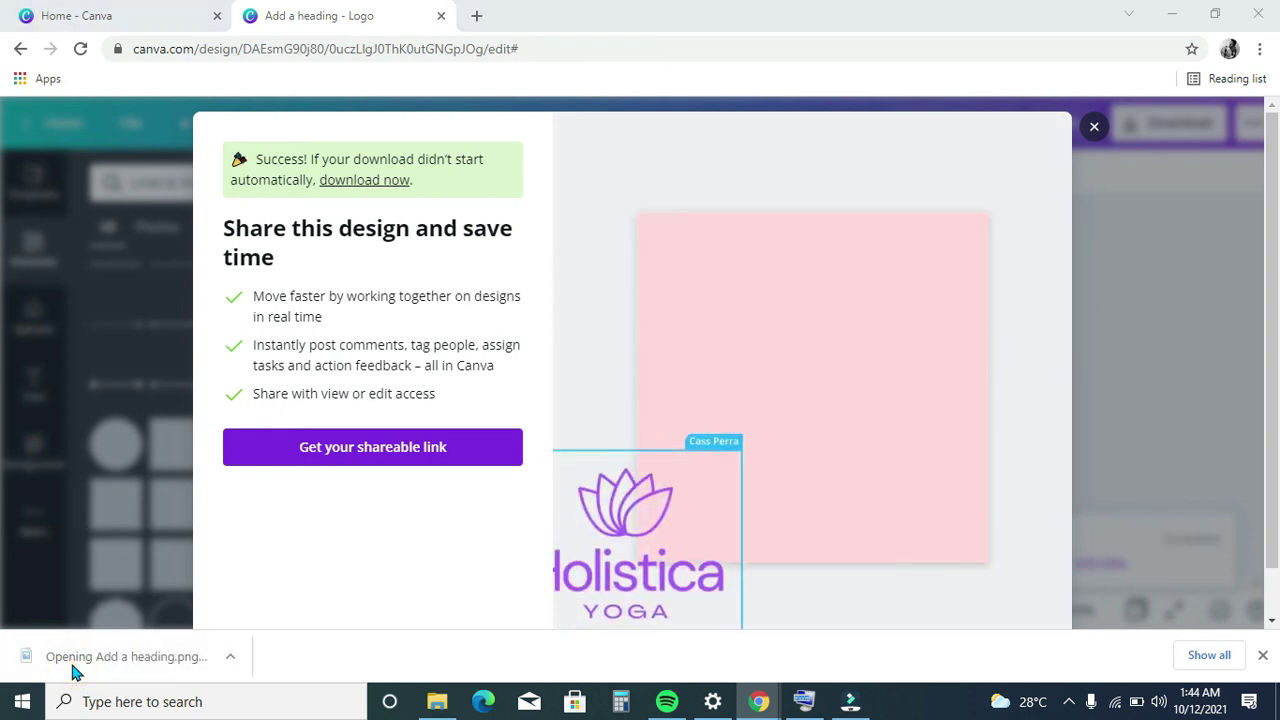